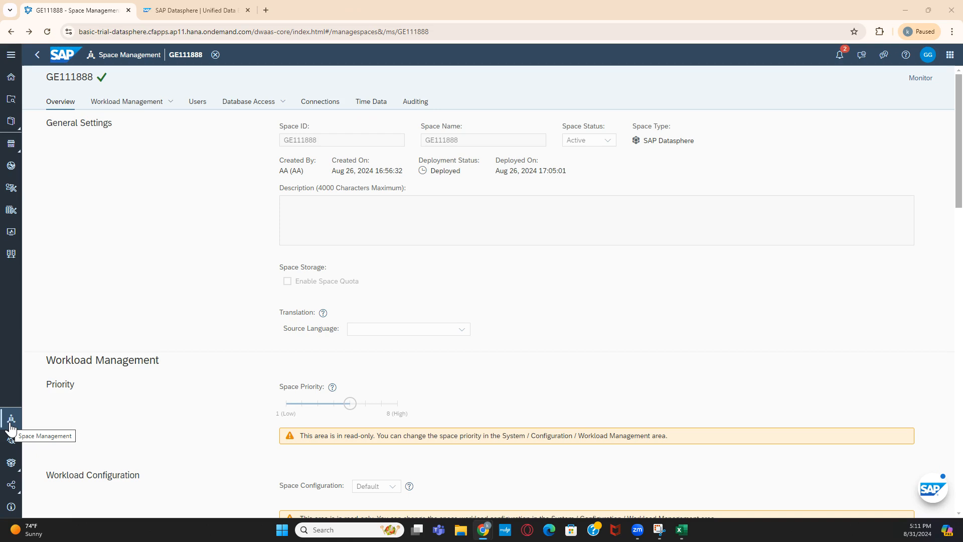
- Open the General Settings of the GE111888 space in SAP Datasphere
{"action": "left_click", "coordinate": [10, 424]}
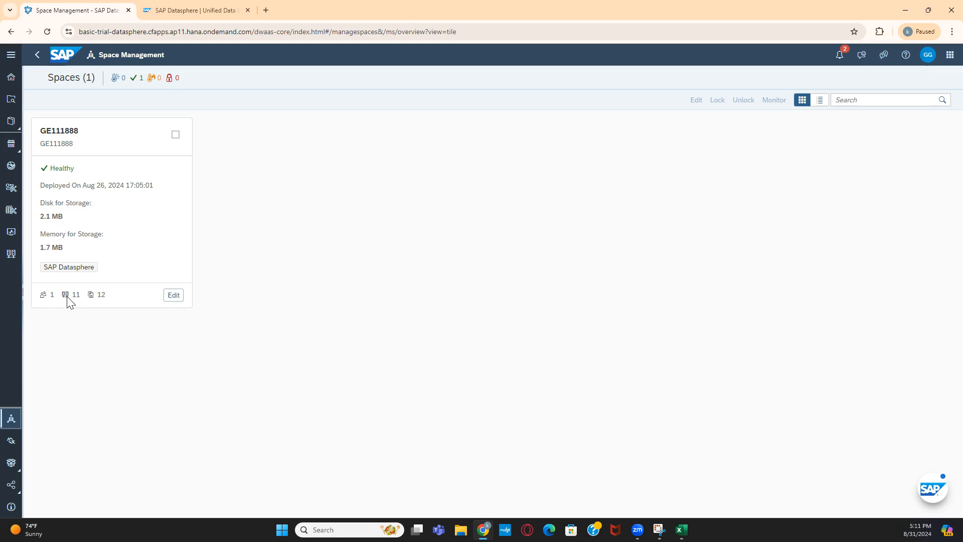
{"action": "left_click", "coordinate": [174, 295]}
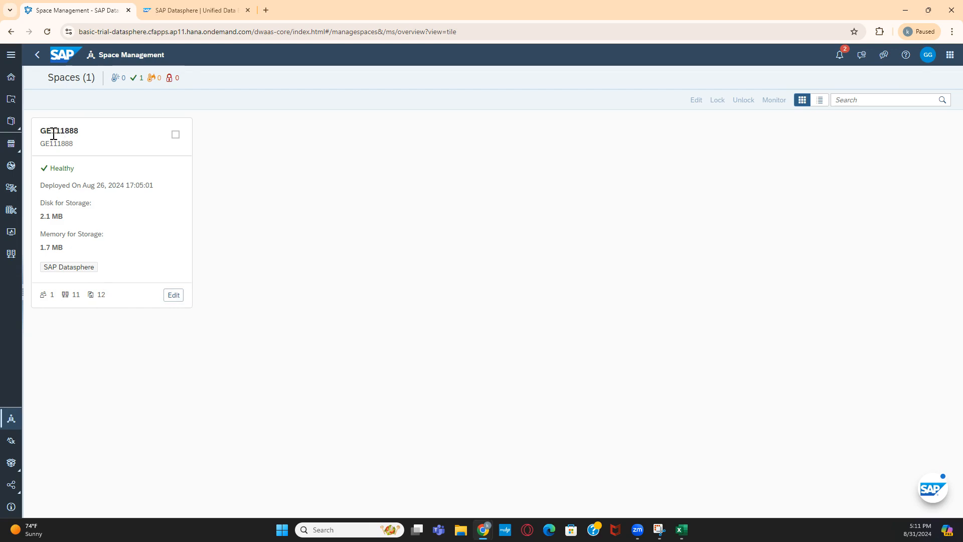
{"action": "left_click_drag", "start_coordinate": [52, 133], "coordinate": [77, 133]}
{"action": "left_click", "coordinate": [88, 156]}
{"action": "left_click", "coordinate": [48, 216]}
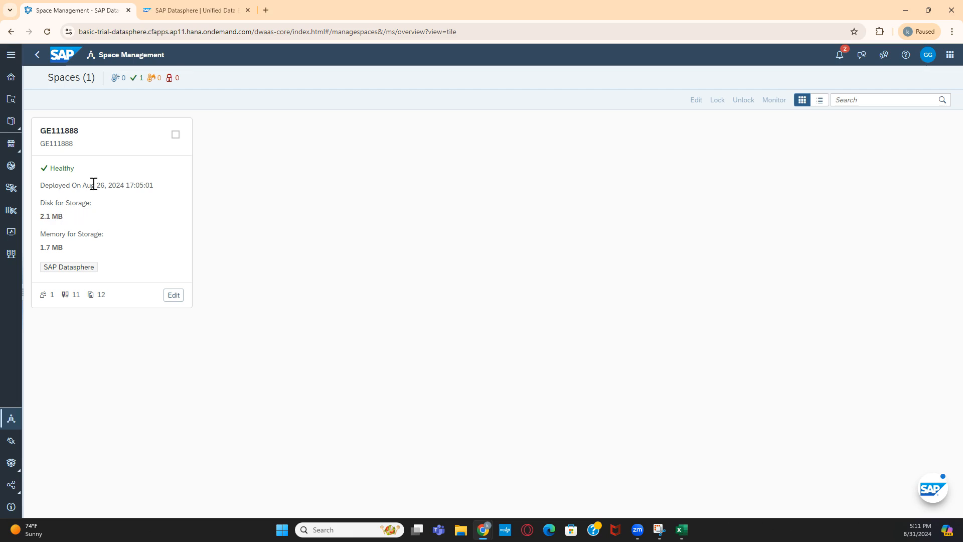
{"action": "left_click", "coordinate": [174, 295]}
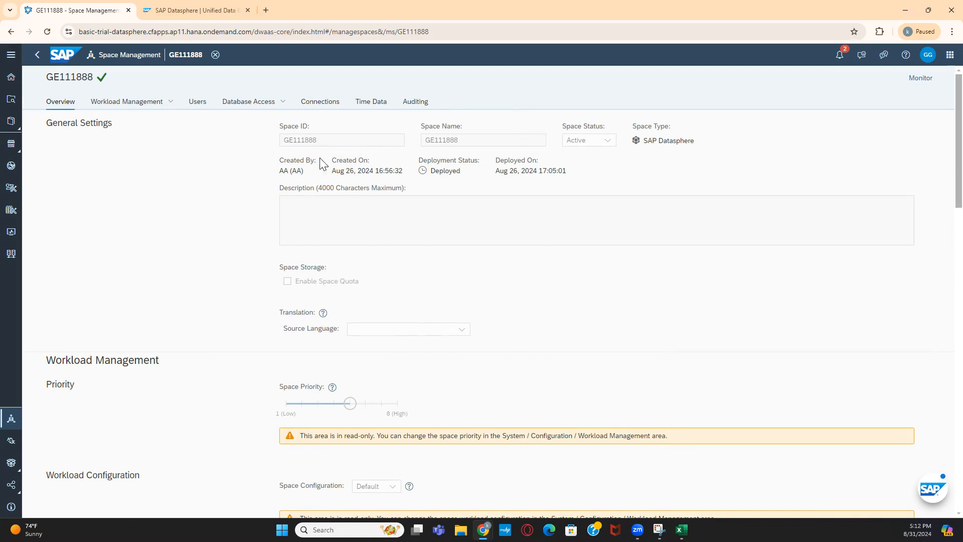
{"action": "left_click", "coordinate": [496, 353]}
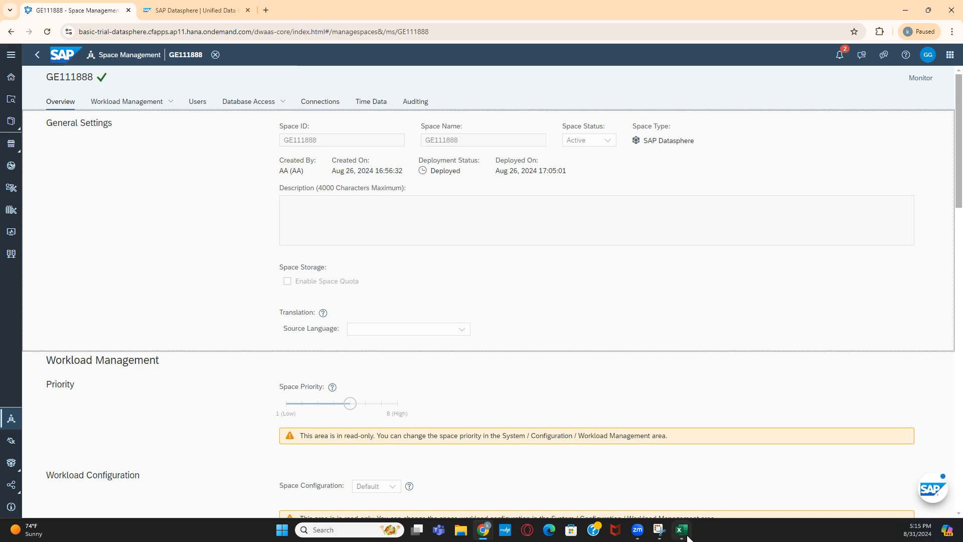
- Bring the Analytics workbook forward, maximize it, and add a new blank sheet
{"action": "mouse_move", "coordinate": [684, 535]}
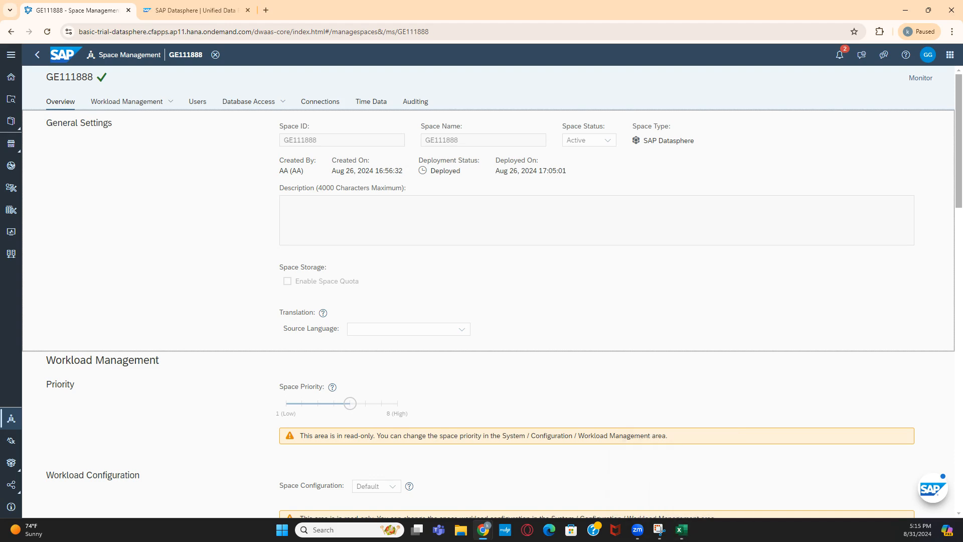
{"action": "left_click", "coordinate": [690, 535]}
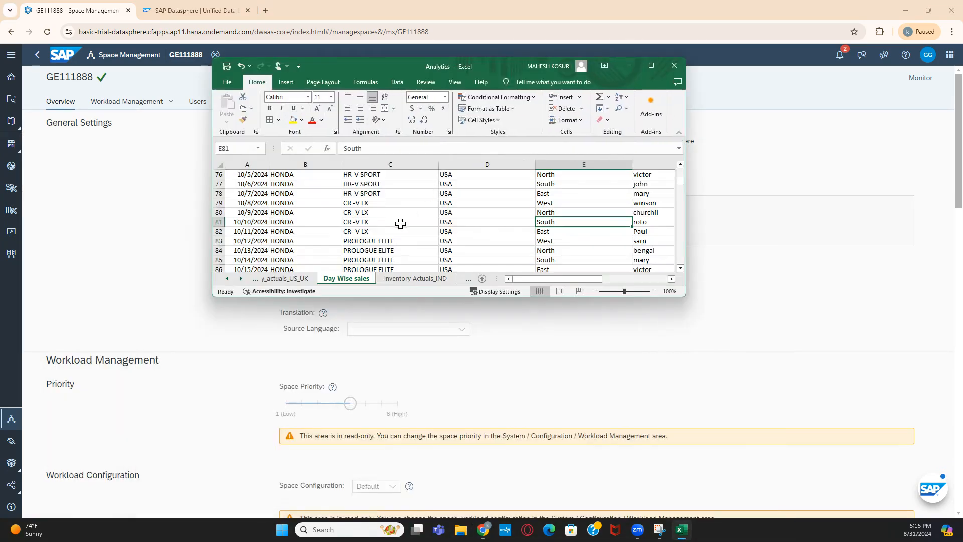
{"action": "left_click_drag", "start_coordinate": [484, 71], "coordinate": [483, 54]}
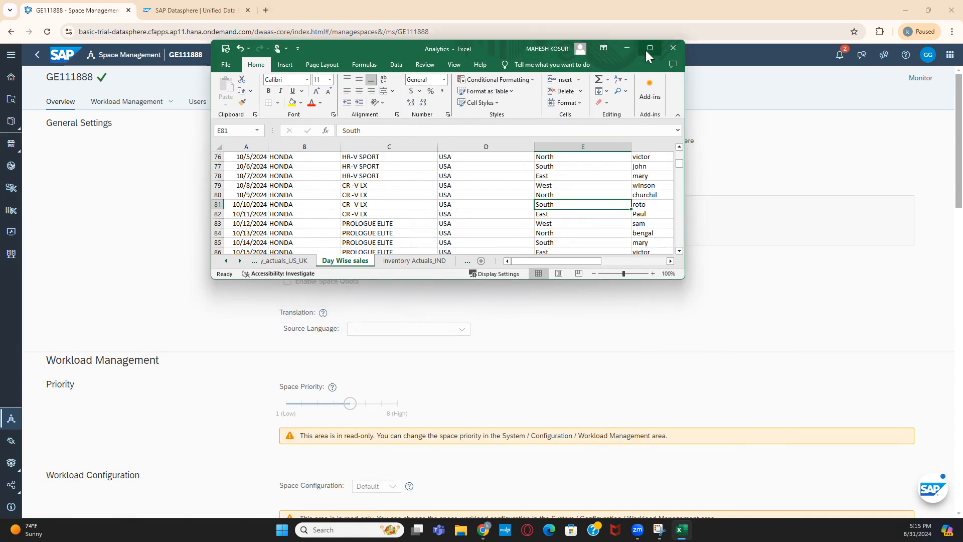
{"action": "left_click", "coordinate": [652, 50]}
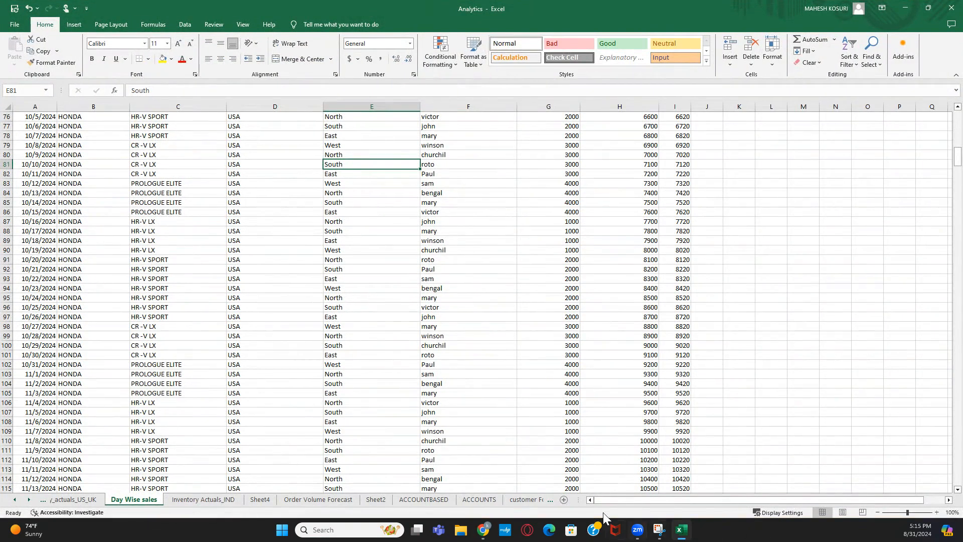
{"action": "left_click", "coordinate": [566, 501]}
- Draw a blue rectangle at D5 labelled 'Finacne'
{"action": "left_click", "coordinate": [102, 137]}
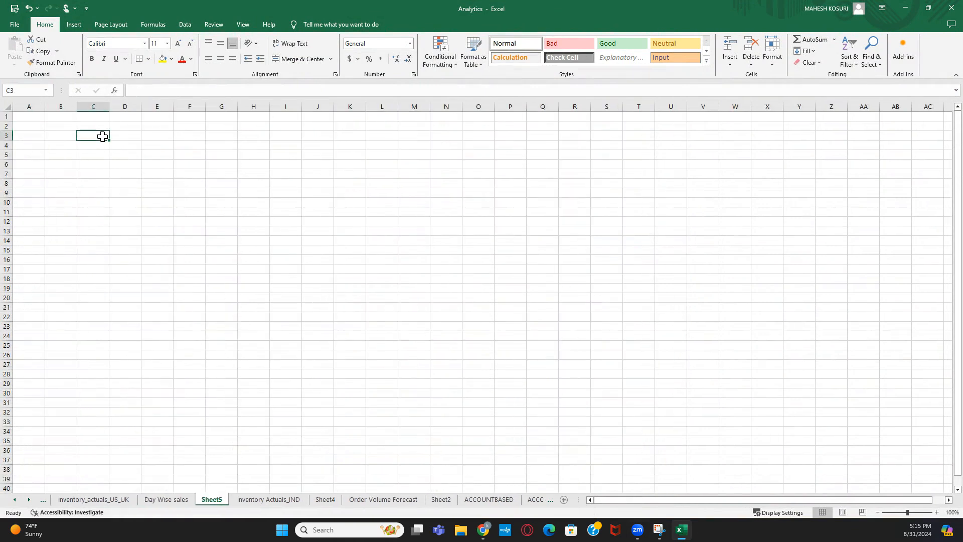
{"action": "left_click", "coordinate": [79, 28]}
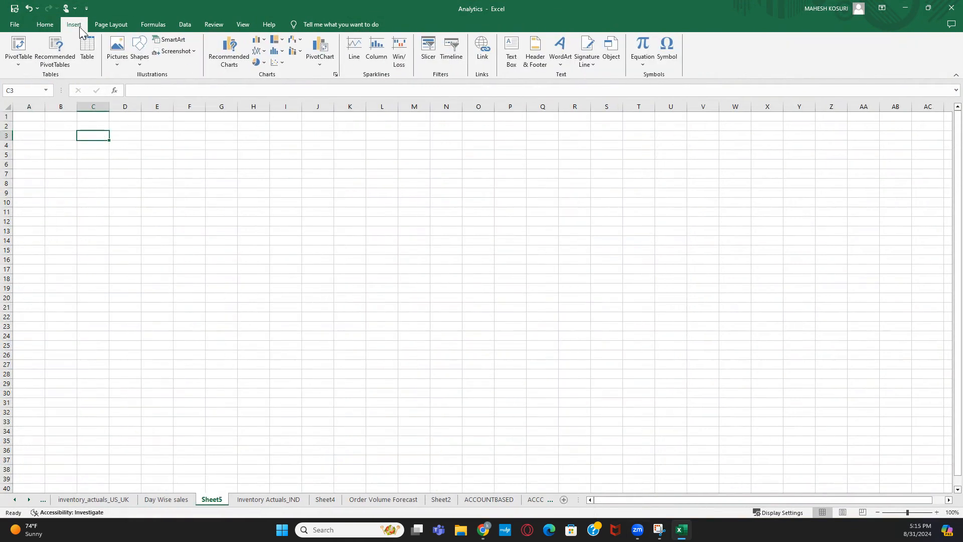
{"action": "left_click", "coordinate": [140, 56]}
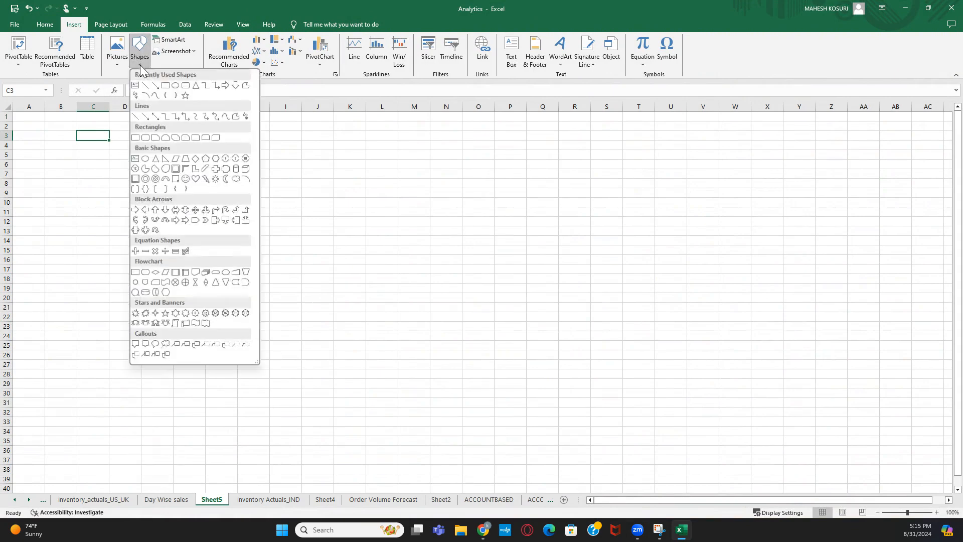
{"action": "left_click", "coordinate": [166, 86]}
{"action": "left_click", "coordinate": [118, 149]}
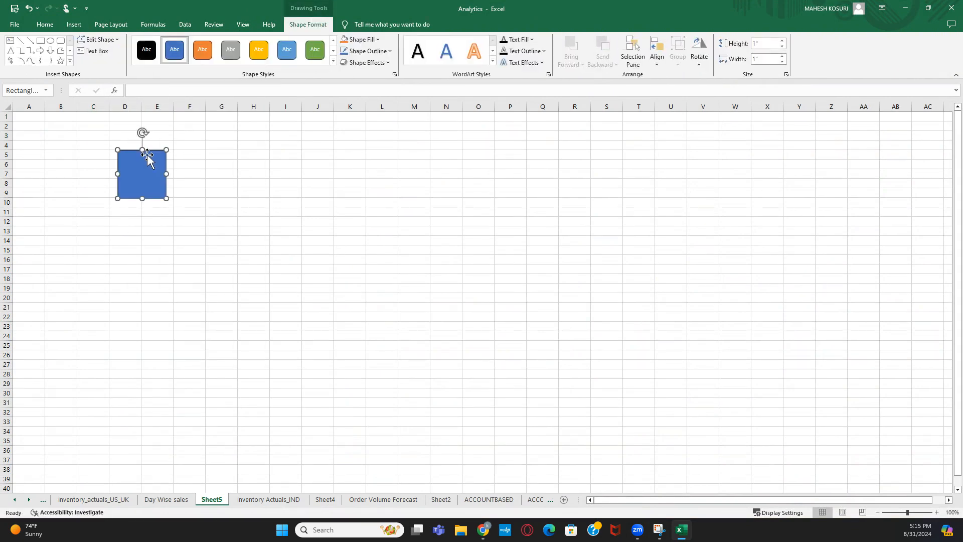
{"action": "type", "text": "Finacne"}
{"action": "left_click", "coordinate": [129, 211]}
{"action": "left_click", "coordinate": [142, 190]}
- Paste a copy of the box at G5 and relabel it 'sale'
{"action": "left_click", "coordinate": [212, 153]}
{"action": "key", "text": "ctrl+v"}
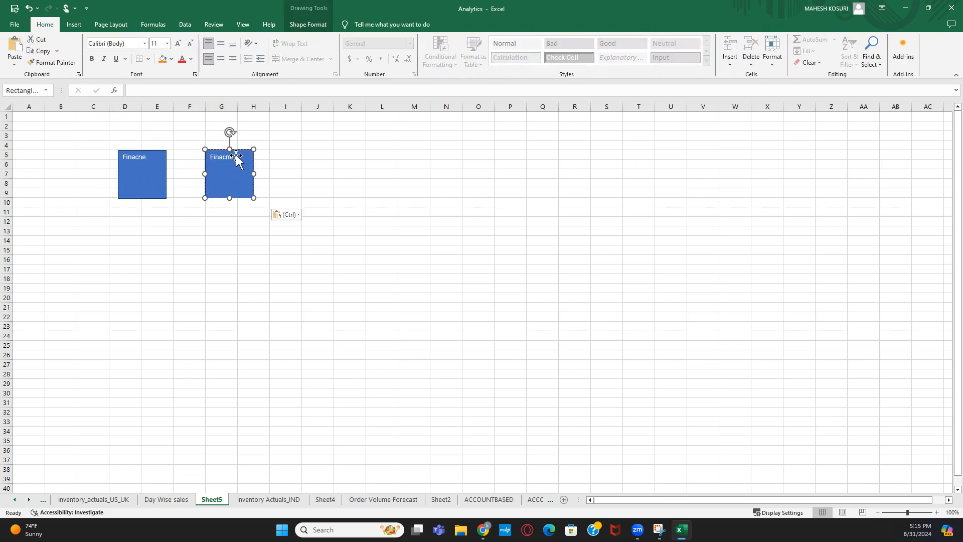
{"action": "left_click", "coordinate": [234, 156]}
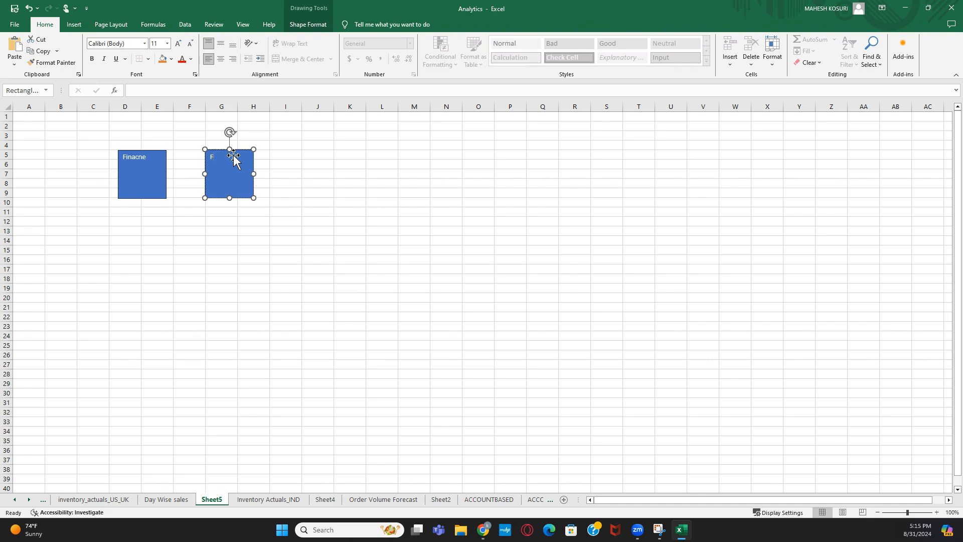
{"action": "type", "text": "sales"}
{"action": "left_click", "coordinate": [351, 202]}
{"action": "left_click", "coordinate": [230, 184]}
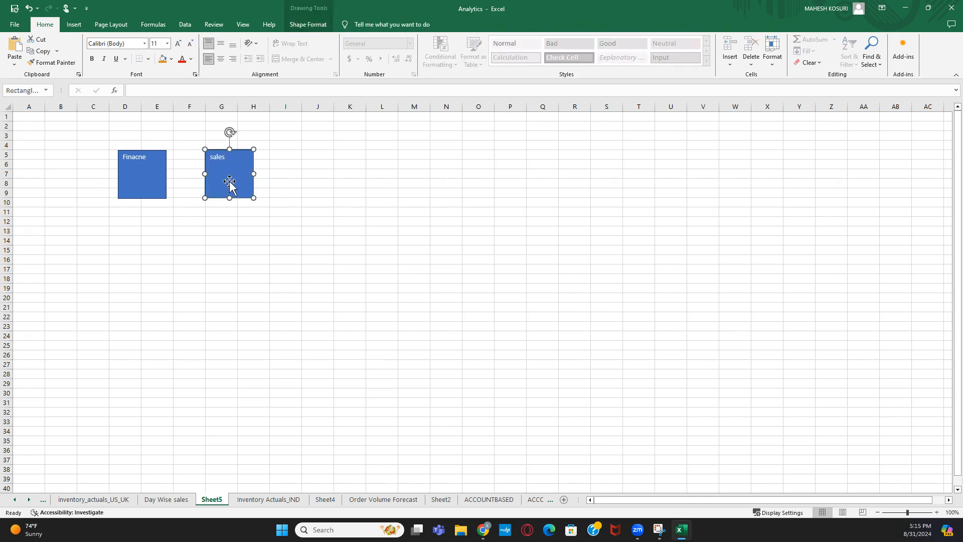
- Paste another copy at J5 and relabel it 'Purchase'
{"action": "left_click", "coordinate": [317, 153]}
{"action": "key", "text": "ctrl+v"}
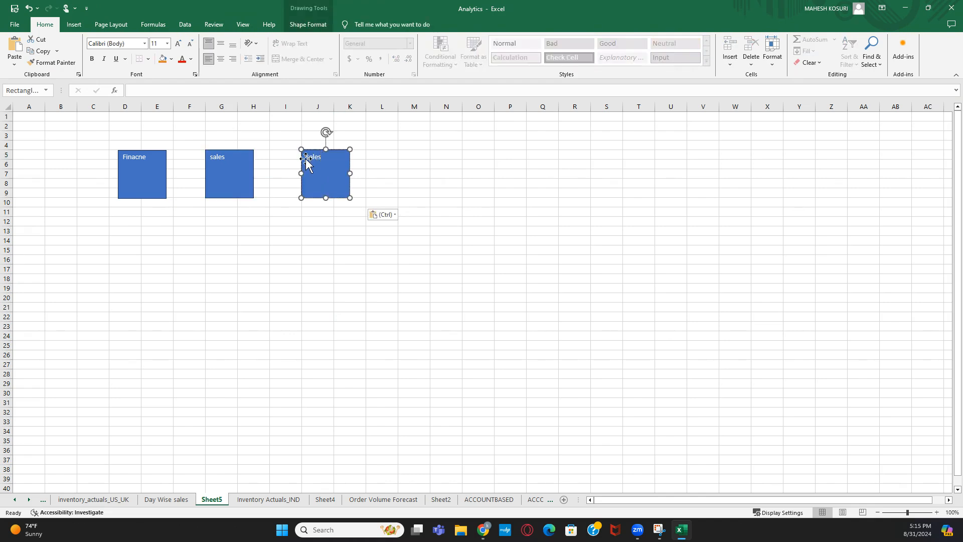
{"action": "key", "text": "BackSpace"}
{"action": "key", "text": "BackSpace"}
{"action": "type", "text": "Purchase"}
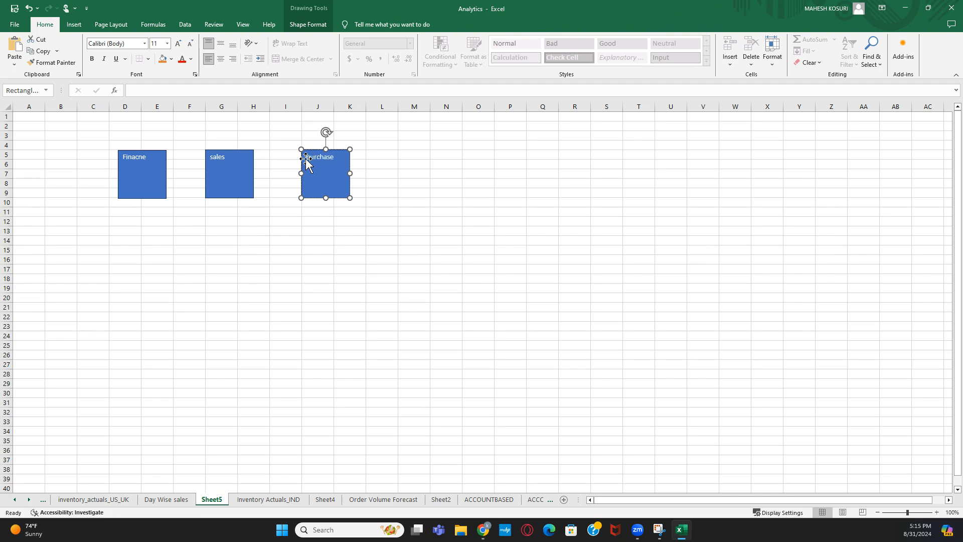
{"action": "left_click", "coordinate": [311, 271]}
{"action": "left_click", "coordinate": [324, 180]}
- Copy the purchase box to M5 and relabel it 'manufact'
{"action": "key", "text": "ctrl+c"}
{"action": "left_click", "coordinate": [410, 156]}
{"action": "key", "text": "ctrl+v"}
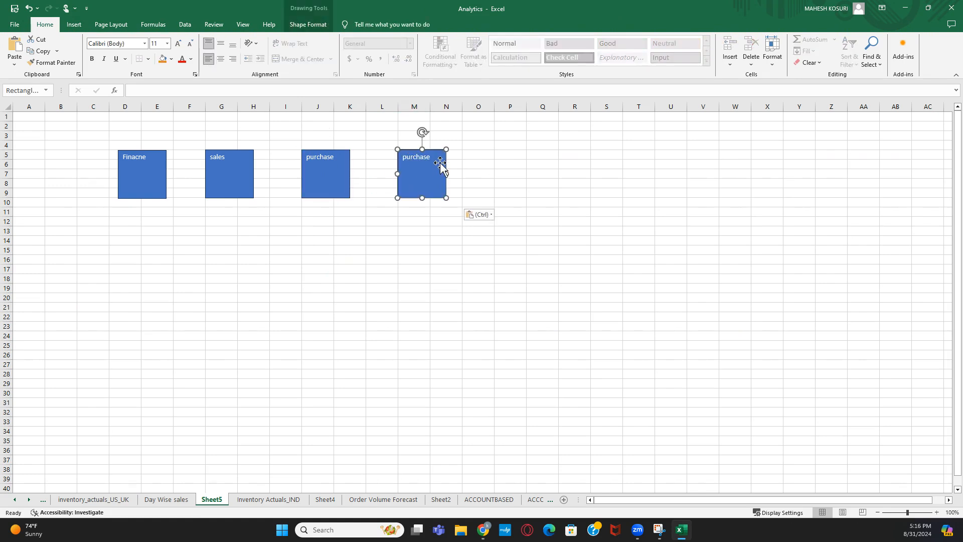
{"action": "left_click", "coordinate": [435, 157]}
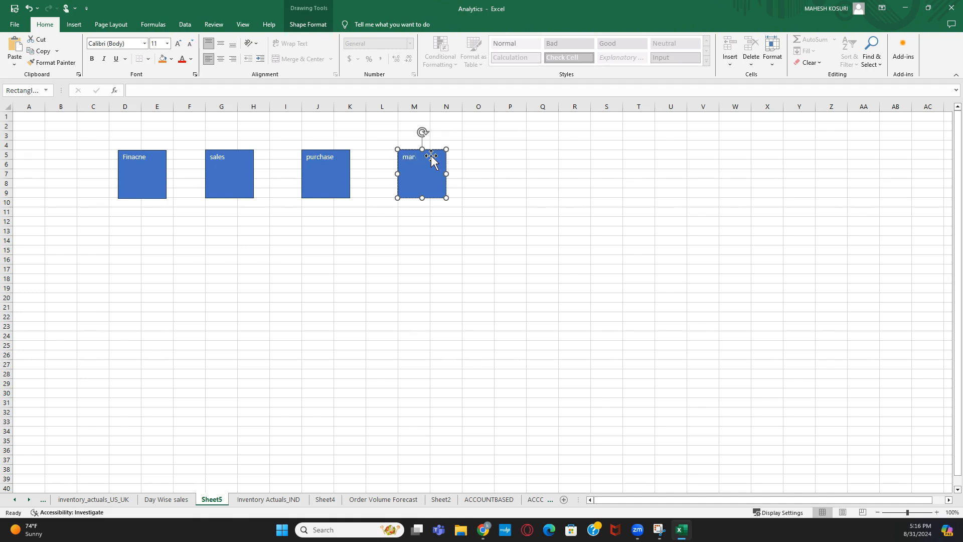
{"action": "type", "text": "manufacturing"}
{"action": "left_click", "coordinate": [369, 273]}
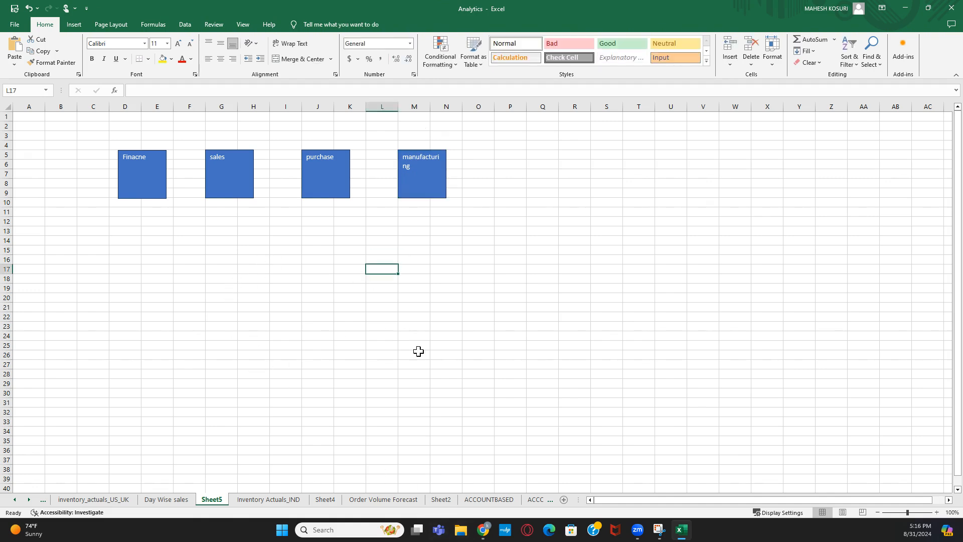
{"action": "mouse_move", "coordinate": [485, 536]}
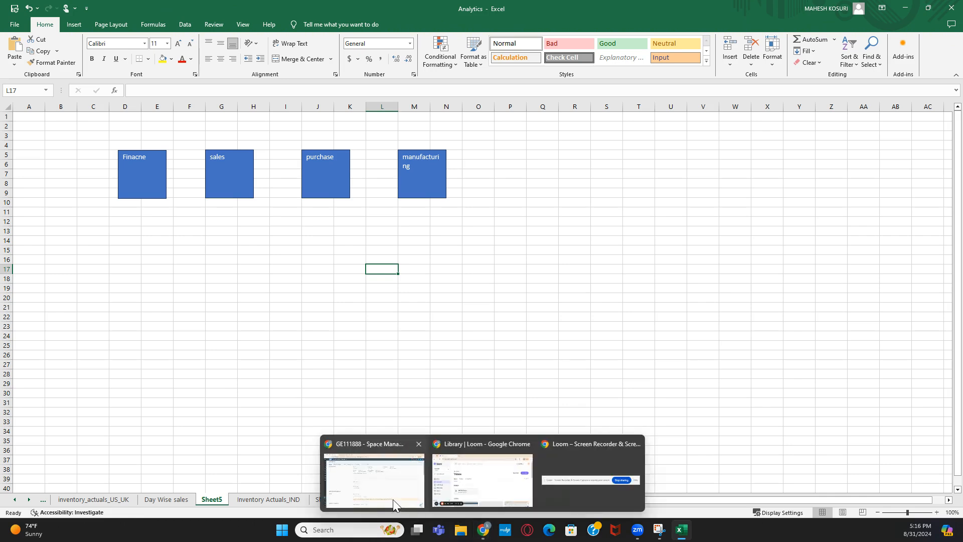
{"action": "left_click", "coordinate": [377, 372]}
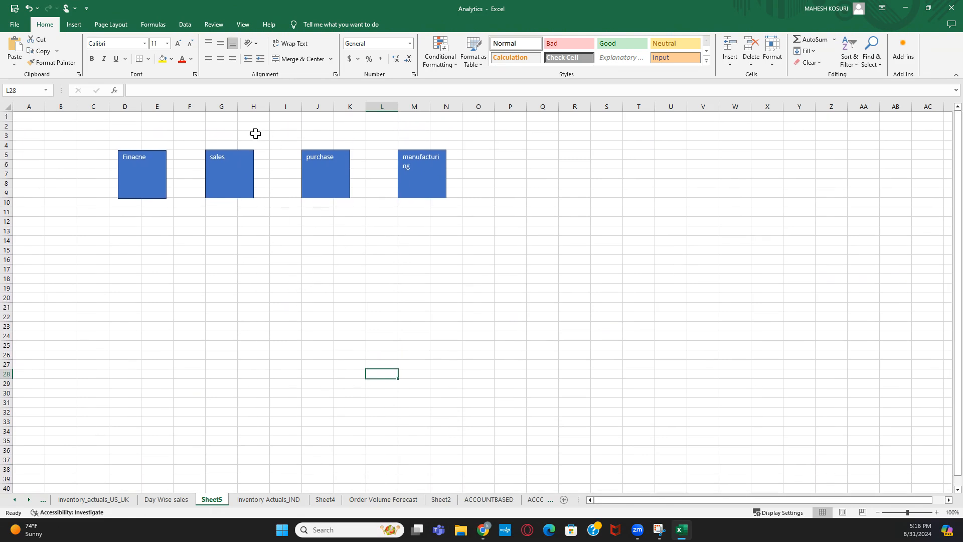
- Enter 15, 50, 30 and 15 in E3, G3, J3 and M3 above the four boxes
{"action": "left_click", "coordinate": [152, 210]}
{"action": "left_click", "coordinate": [266, 221]}
{"action": "left_click_drag", "start_coordinate": [269, 218], "coordinate": [266, 118]}
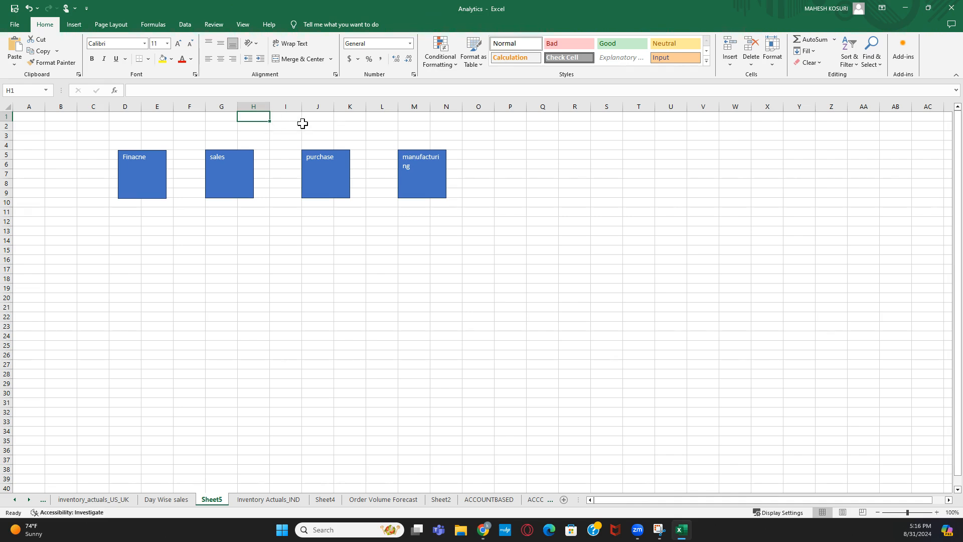
{"action": "left_click", "coordinate": [157, 140]}
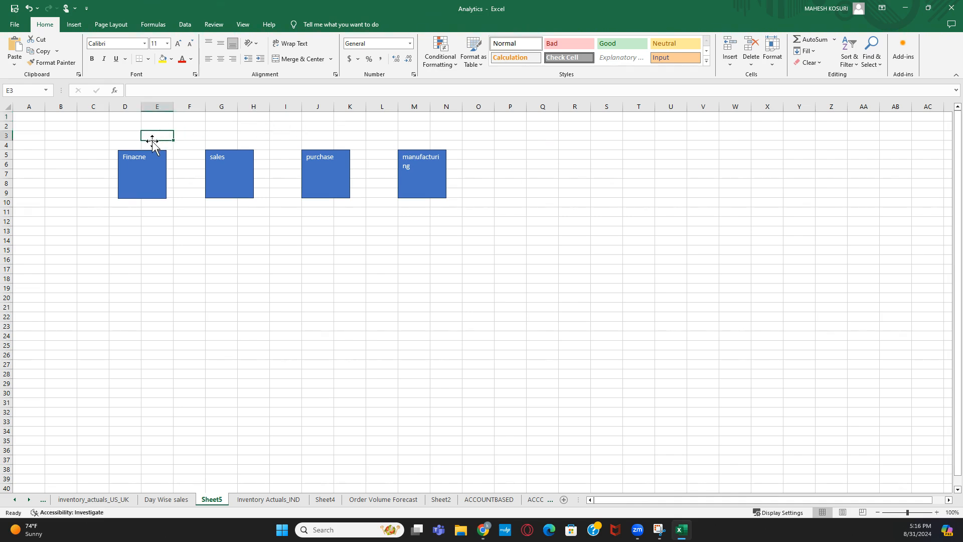
{"action": "type", "text": "1"}
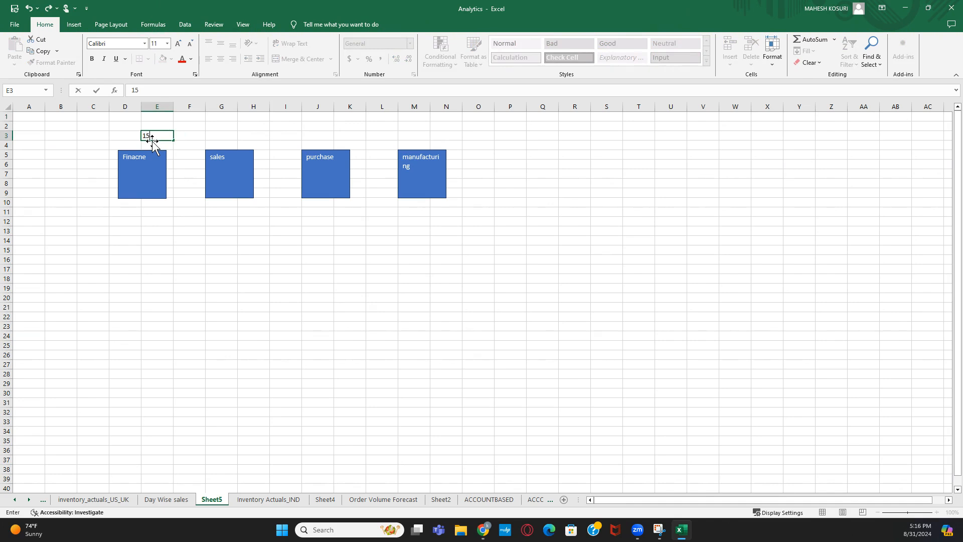
{"action": "type", "text": "5"}
{"action": "left_click", "coordinate": [224, 136]}
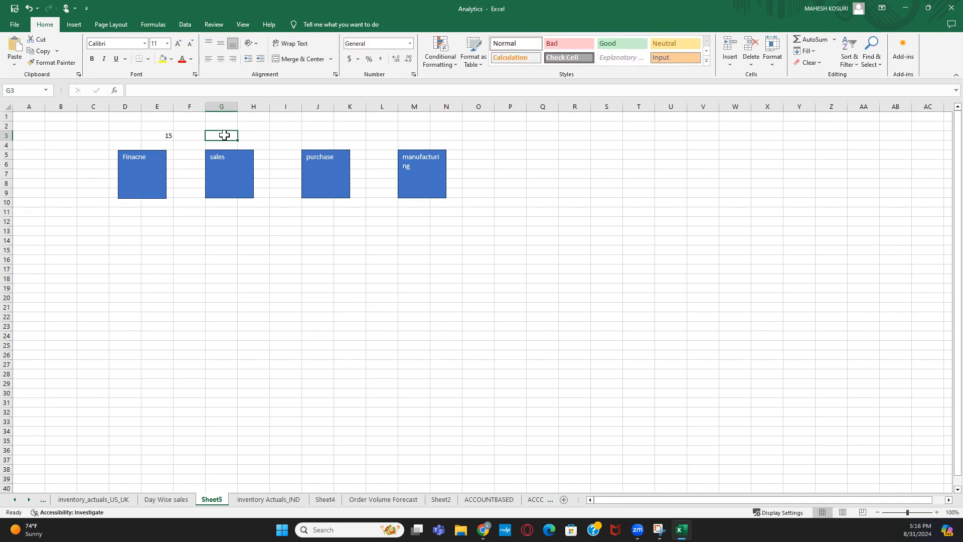
{"action": "type", "text": "50"}
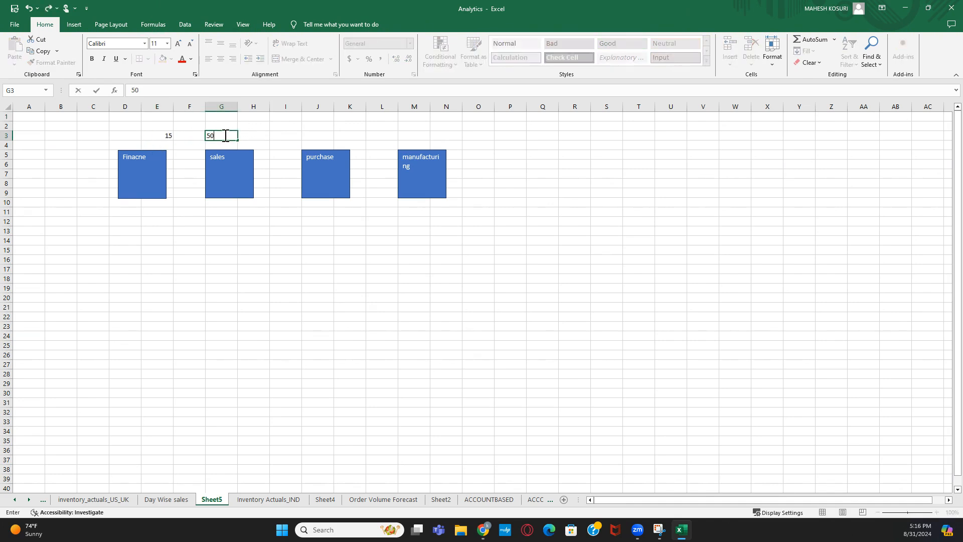
{"action": "left_click", "coordinate": [311, 134]}
{"action": "type", "text": "3"}
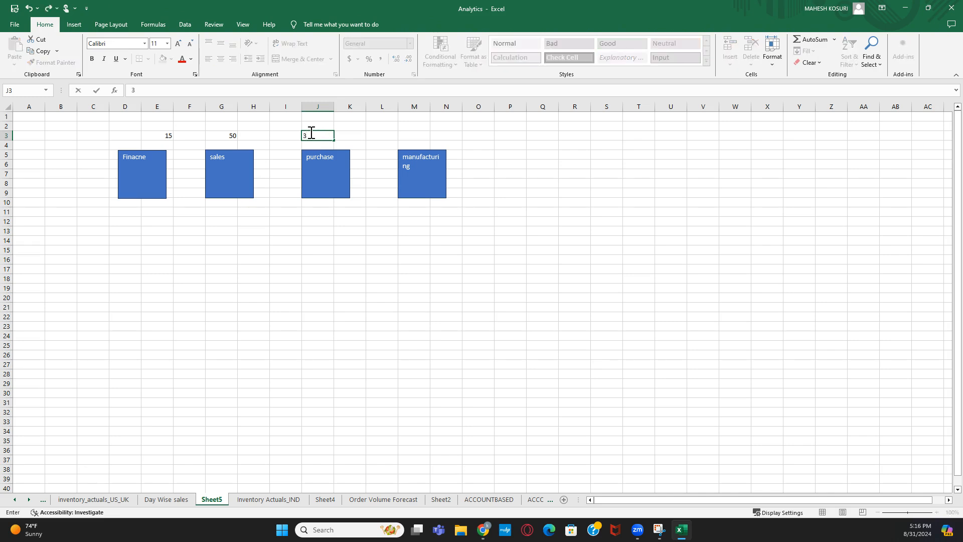
{"action": "type", "text": "0"}
{"action": "left_click", "coordinate": [318, 250]}
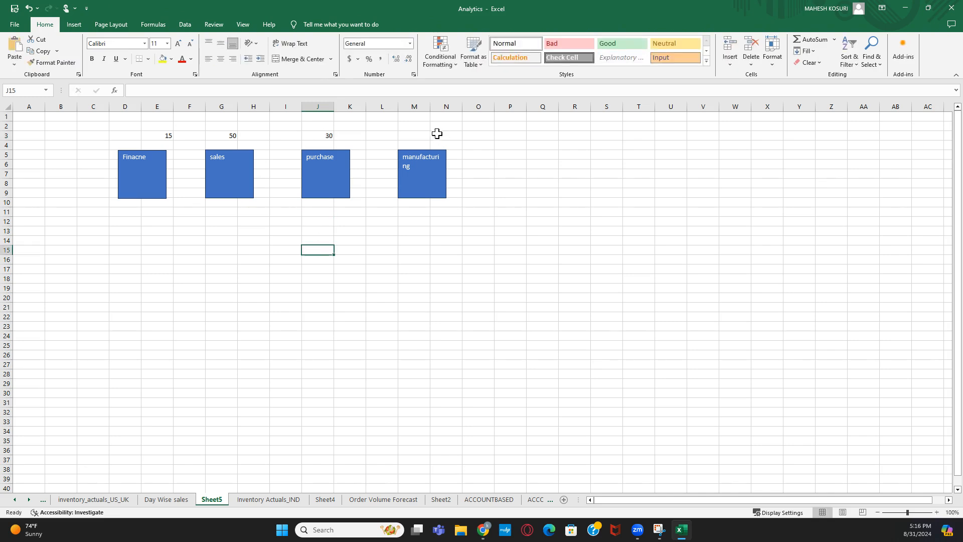
{"action": "left_click", "coordinate": [419, 134]}
{"action": "type", "text": "1"}
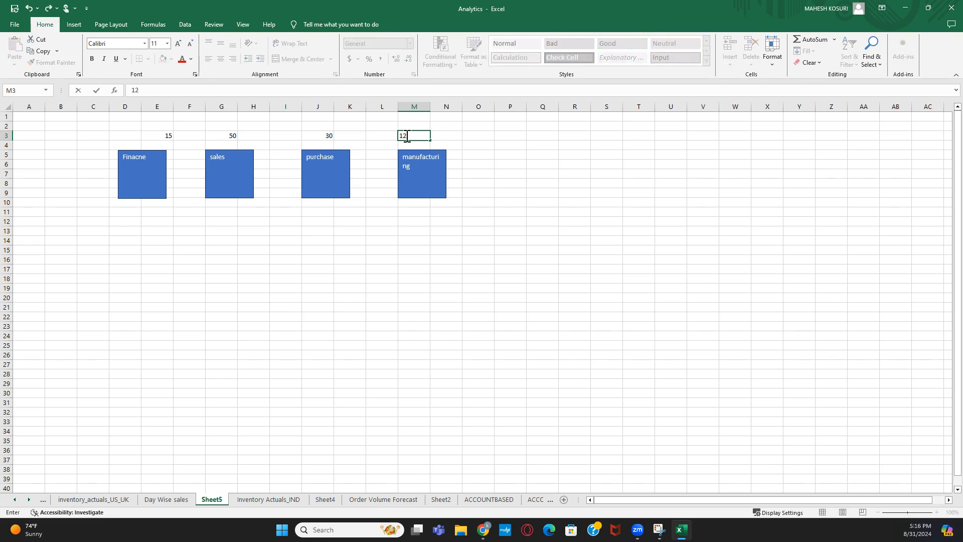
{"action": "type", "text": "5"}
{"action": "key", "text": "Return"}
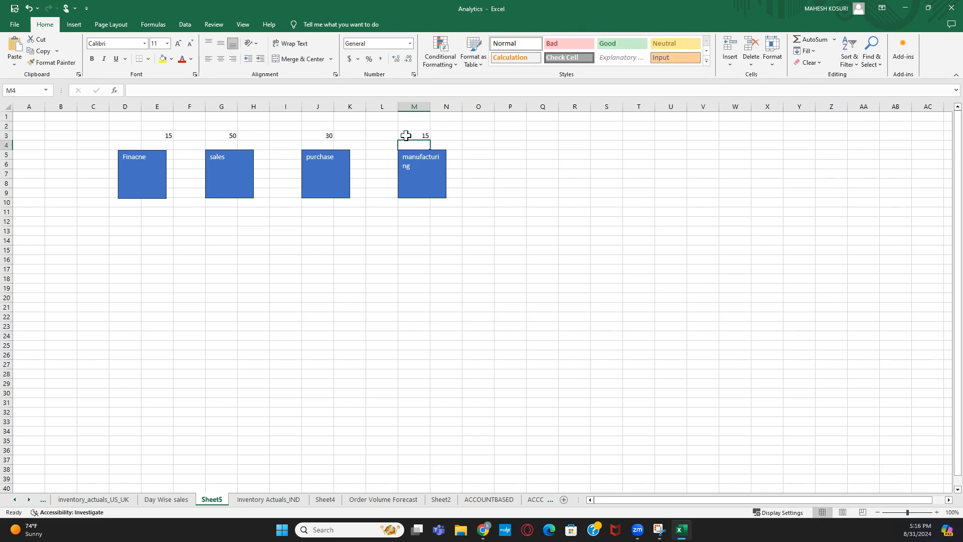
{"action": "left_click", "coordinate": [412, 135]}
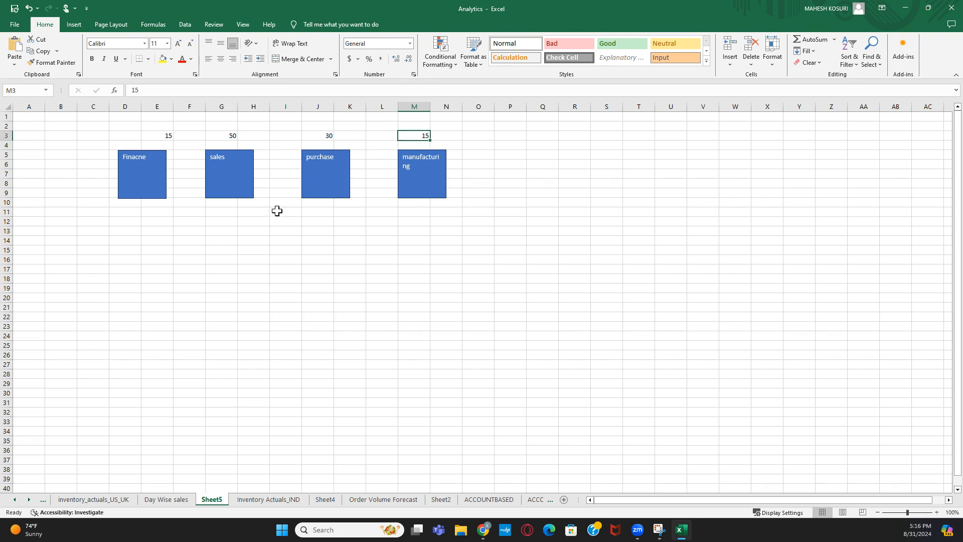
- Enter 110GB in cell I1, correcting it in the formula bar
{"action": "left_click", "coordinate": [294, 117]}
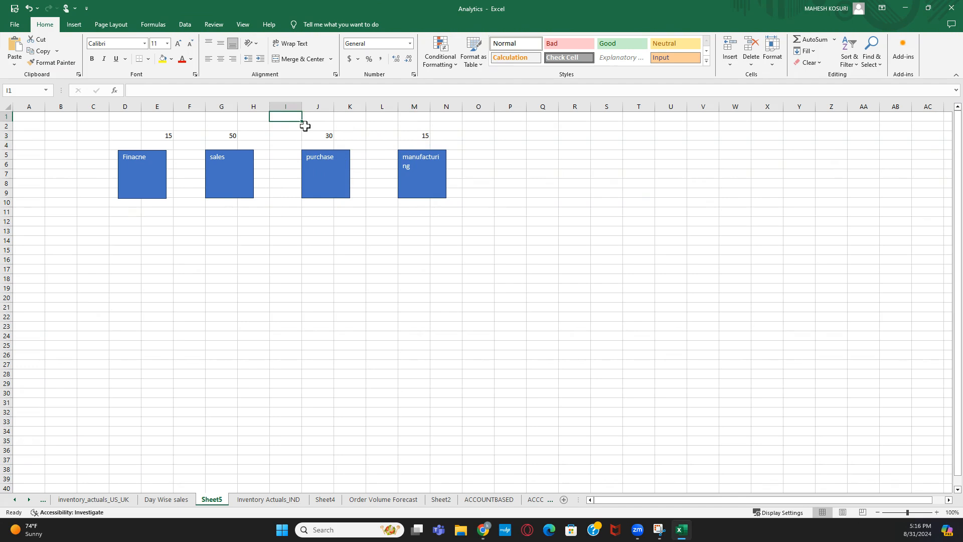
{"action": "type", "text": "10"}
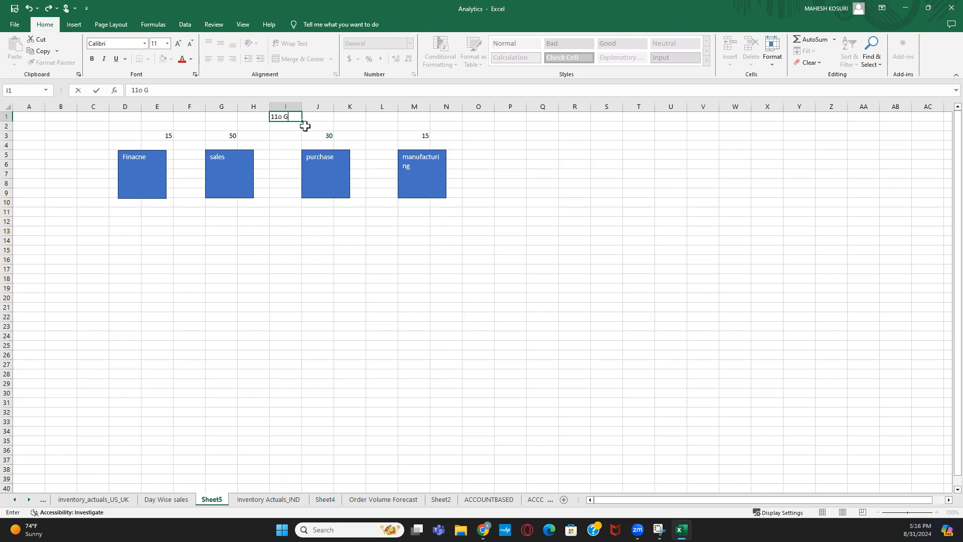
{"action": "key", "text": "Return"}
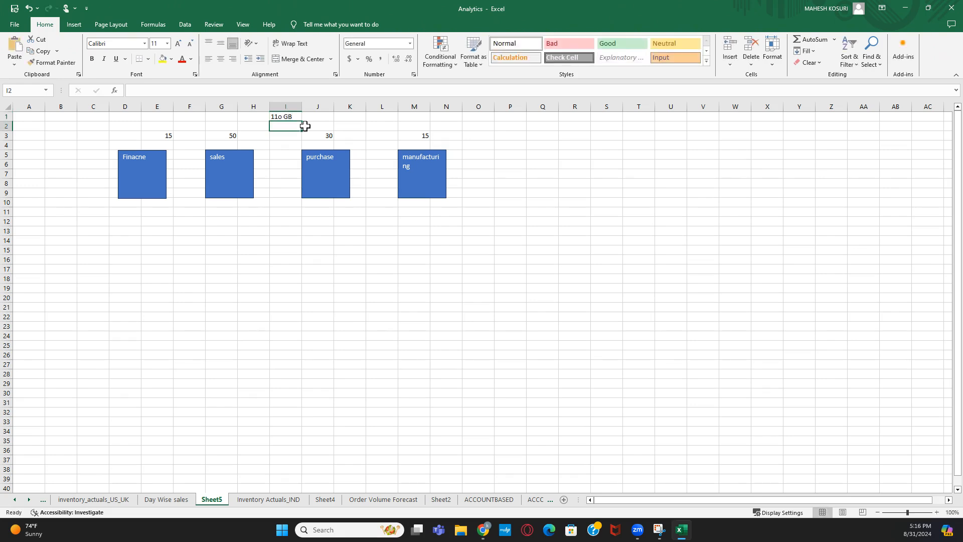
{"action": "left_click", "coordinate": [282, 117]}
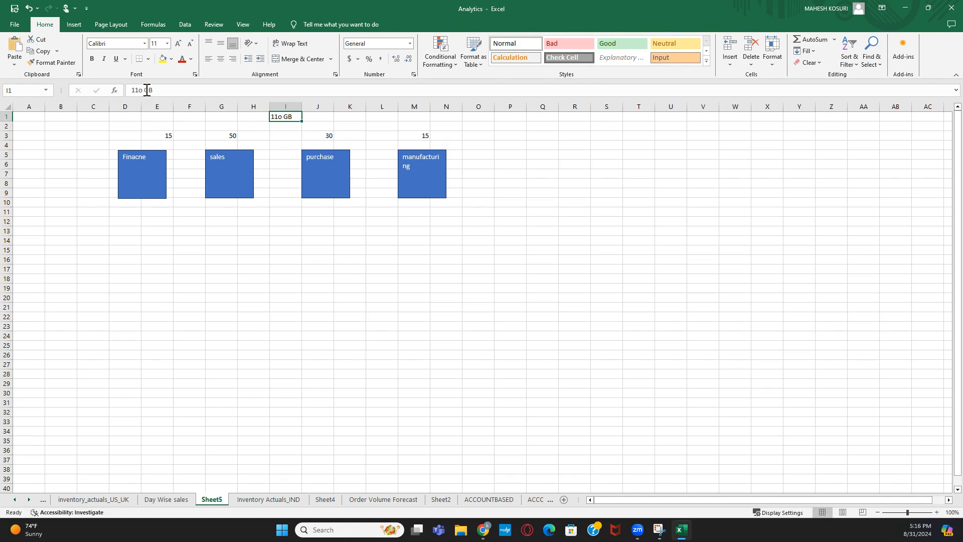
{"action": "left_click", "coordinate": [143, 90]}
{"action": "key", "text": "BackSpace"}
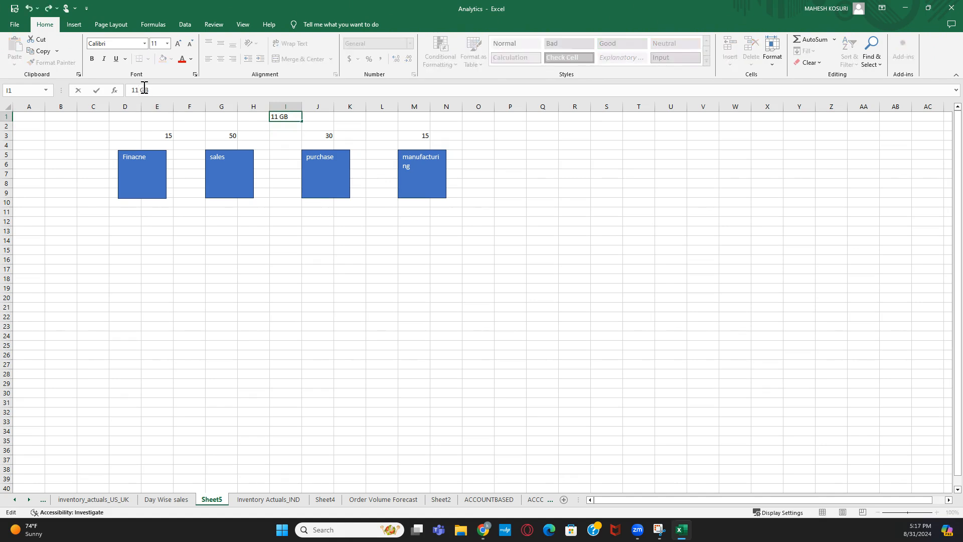
{"action": "type", "text": ")"}
{"action": "key", "text": "Return"}
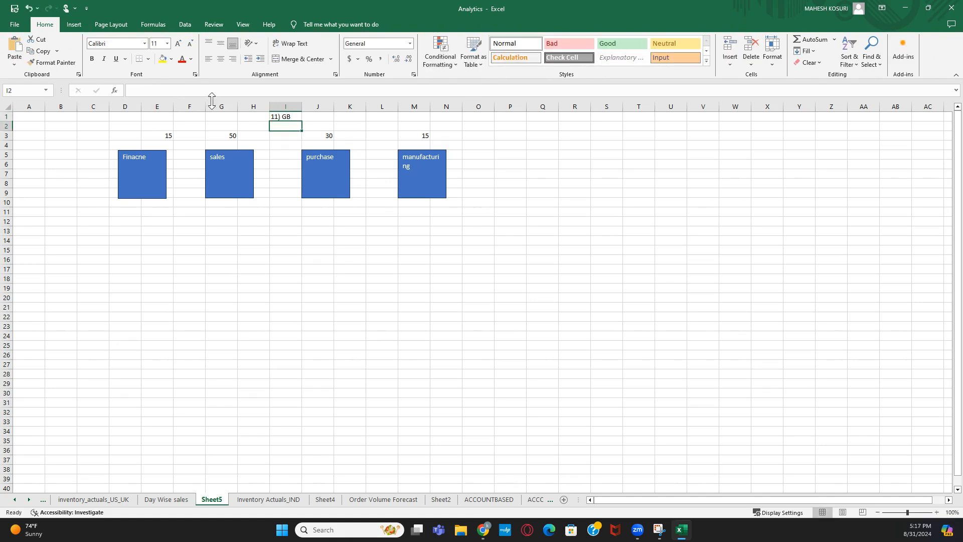
{"action": "left_click", "coordinate": [282, 117]}
{"action": "left_click", "coordinate": [145, 89]}
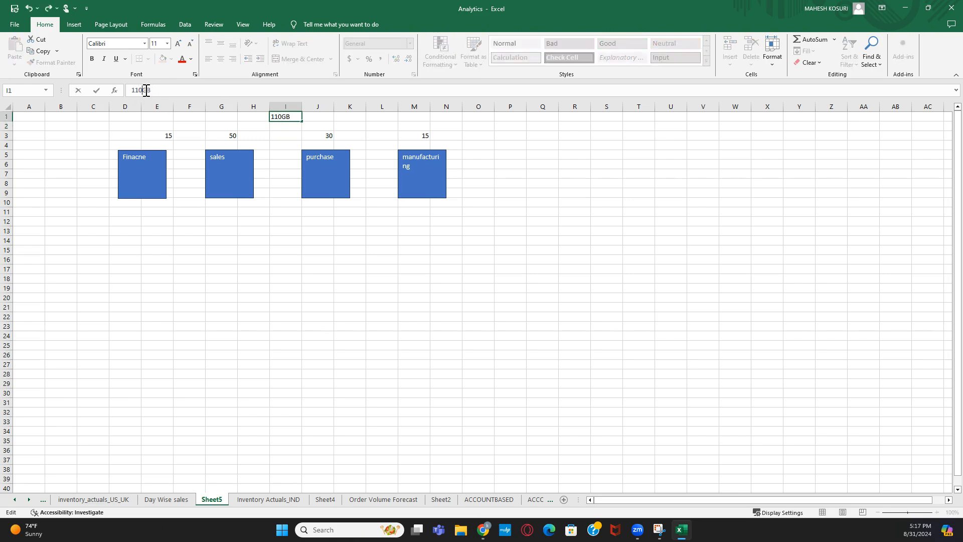
{"action": "key", "text": "Return"}
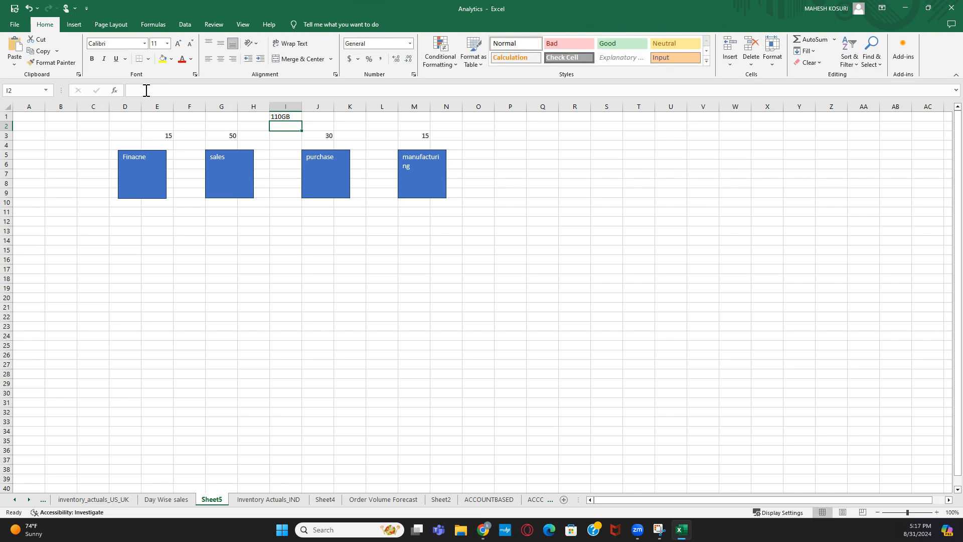
- Select the manufacturing and Finacne boxes, then switch to the SAP Datasphere browser window
{"action": "left_click", "coordinate": [401, 176]}
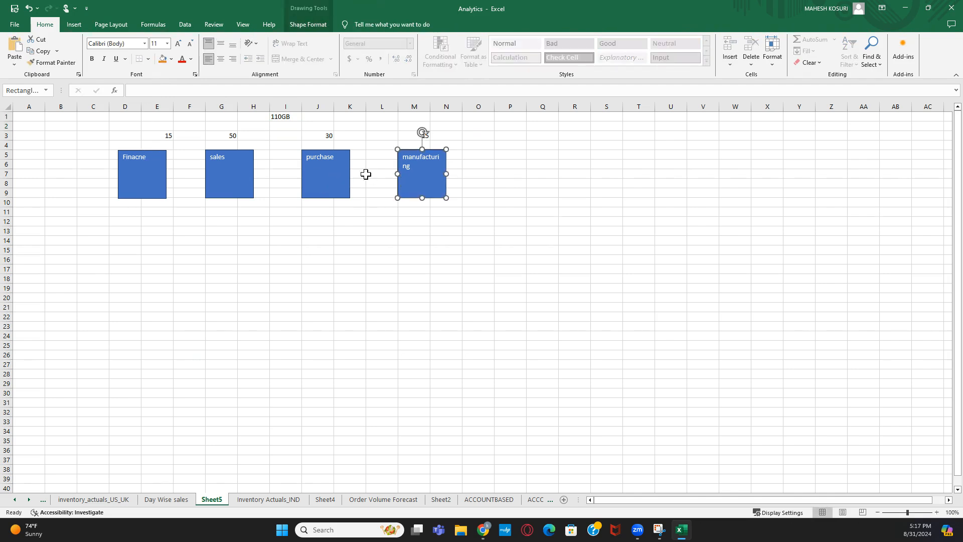
{"action": "left_click", "coordinate": [137, 171]}
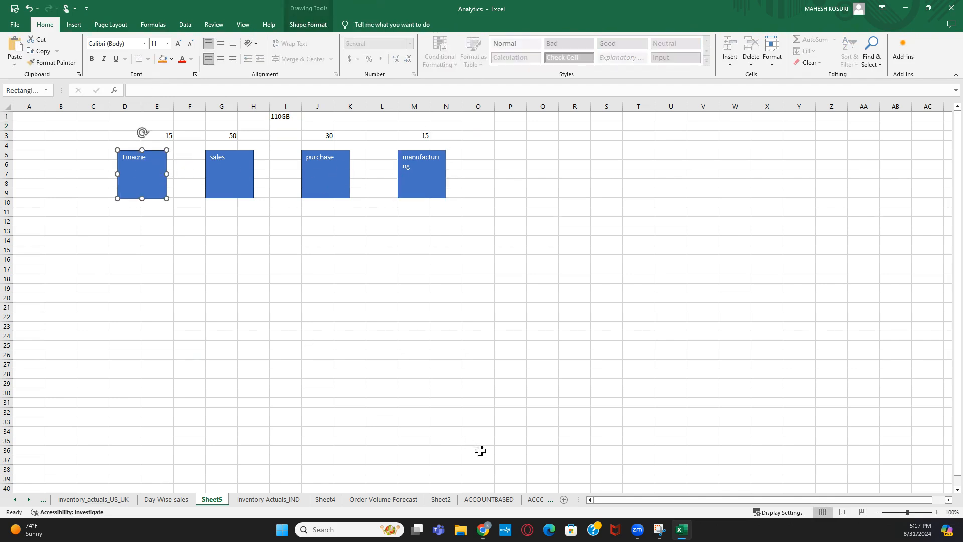
{"action": "mouse_move", "coordinate": [492, 540]}
{"action": "left_click", "coordinate": [400, 469]}
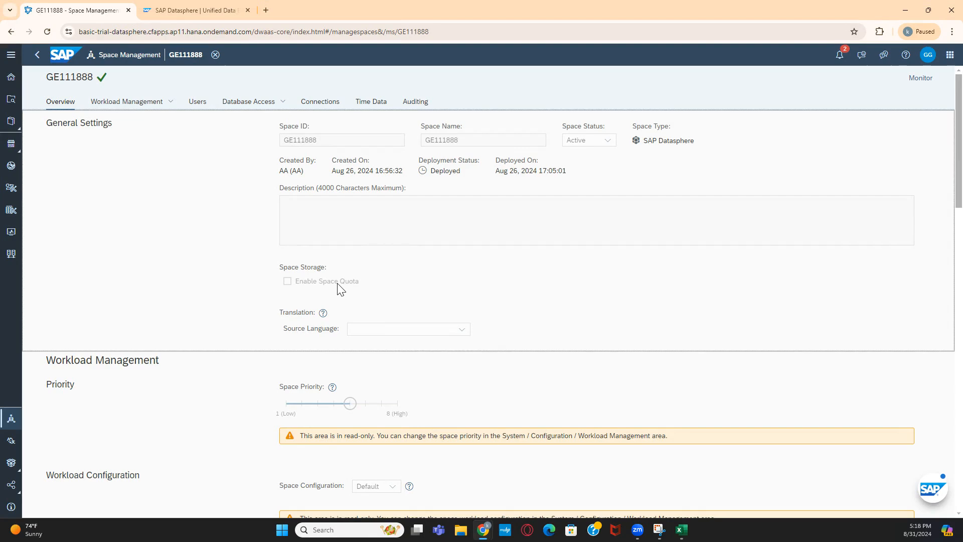
- Scroll the GE111888 space page down through its settings to the Connections section
{"action": "scroll", "coordinate": [339, 289], "scroll_direction": "down", "scroll_amount": 2}
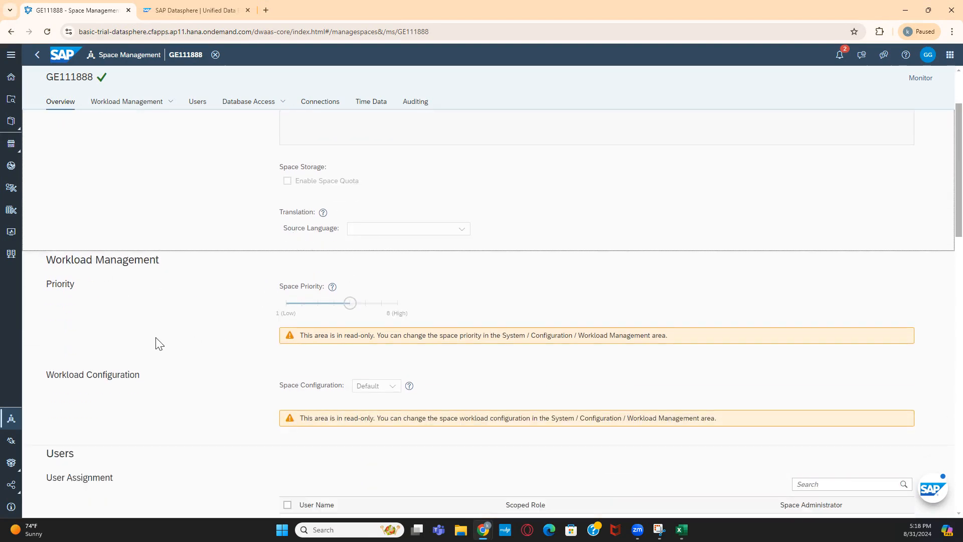
{"action": "scroll", "coordinate": [158, 343], "scroll_direction": "down", "scroll_amount": 3}
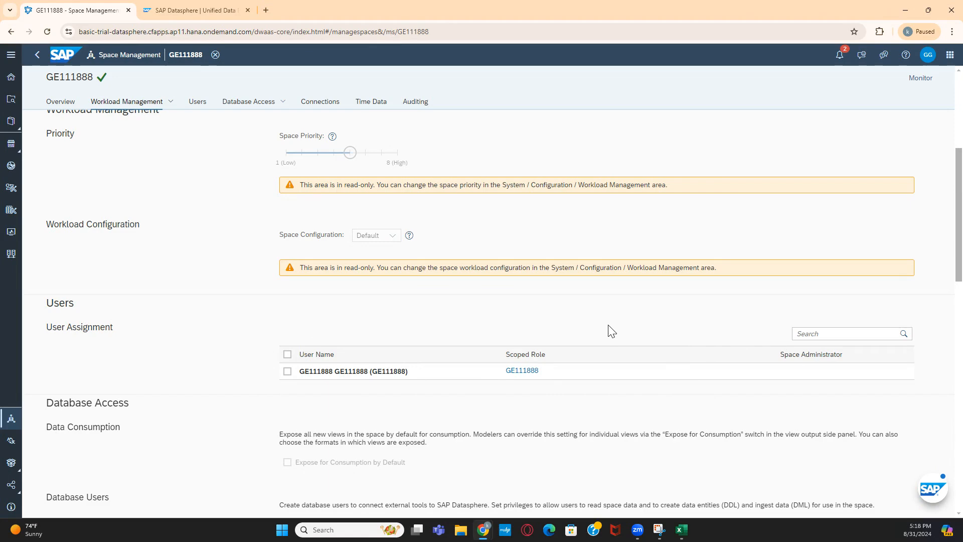
{"action": "scroll", "coordinate": [611, 331], "scroll_direction": "down", "scroll_amount": 2}
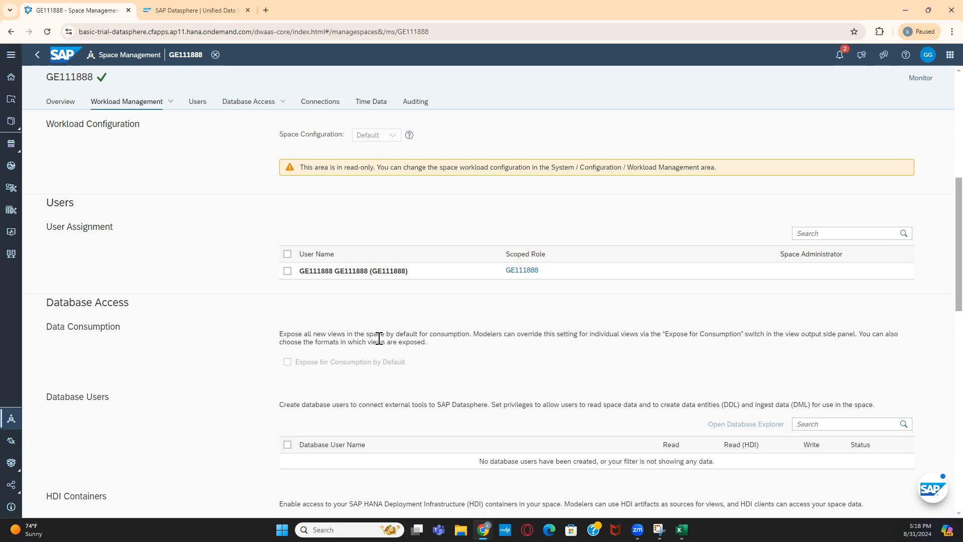
{"action": "scroll", "coordinate": [379, 339], "scroll_direction": "down", "scroll_amount": 2}
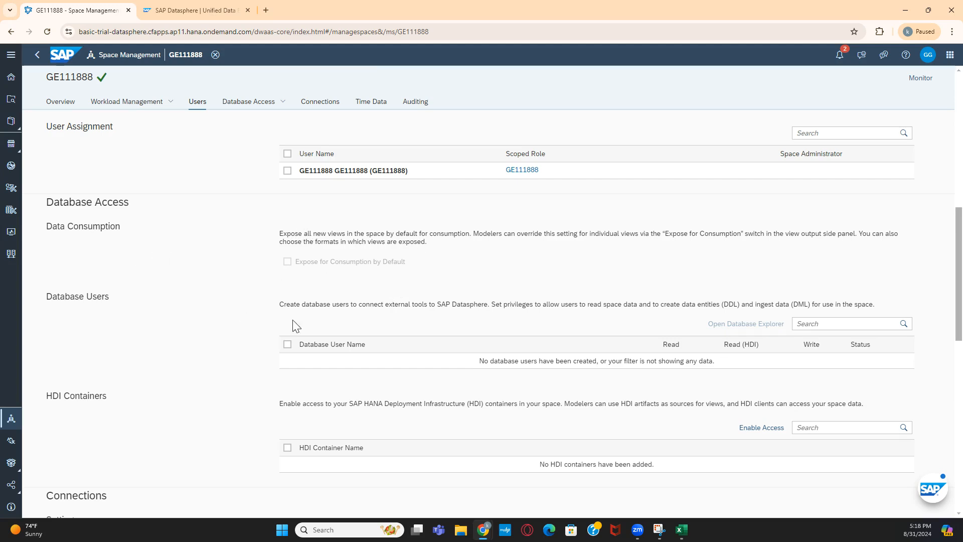
{"action": "scroll", "coordinate": [81, 331], "scroll_direction": "down", "scroll_amount": 2}
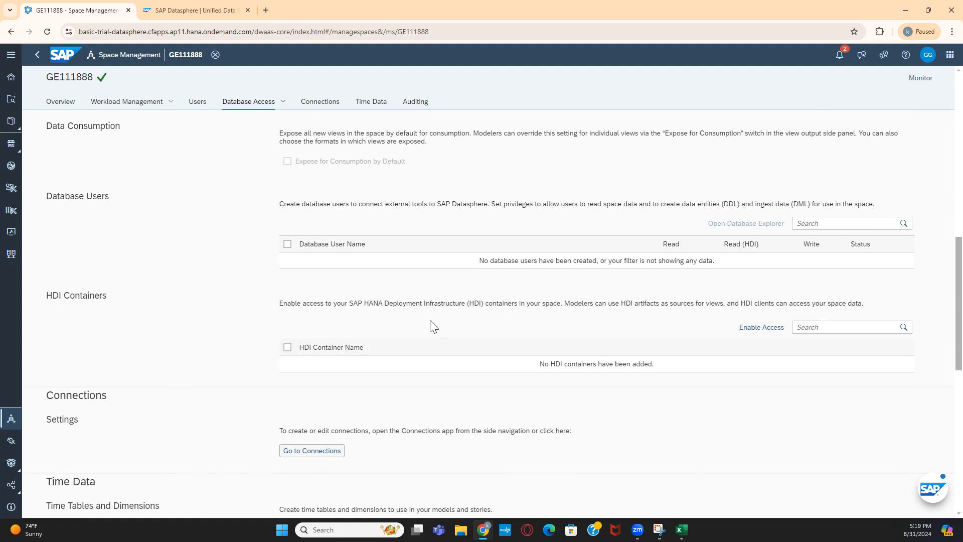
{"action": "scroll", "coordinate": [421, 324], "scroll_direction": "down", "scroll_amount": 1}
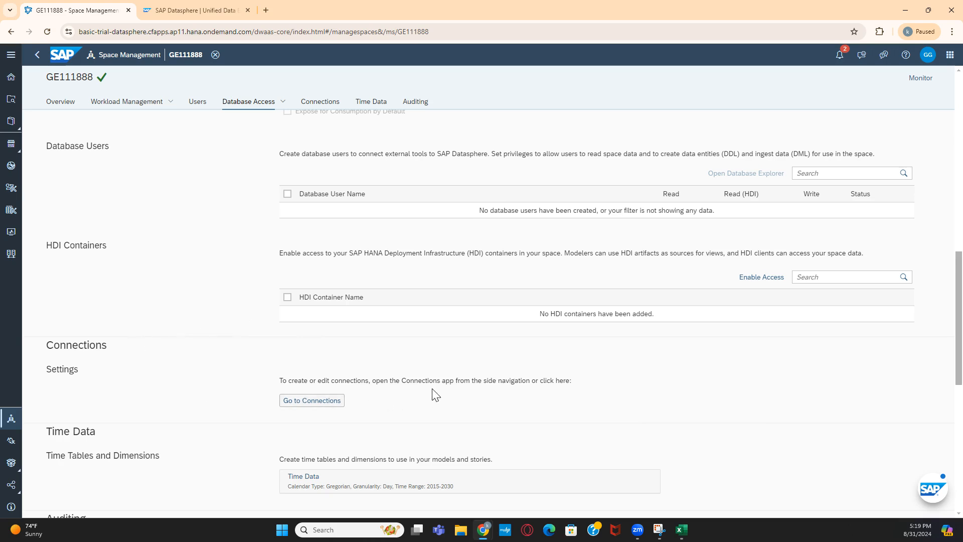
{"action": "left_click", "coordinate": [311, 400]}
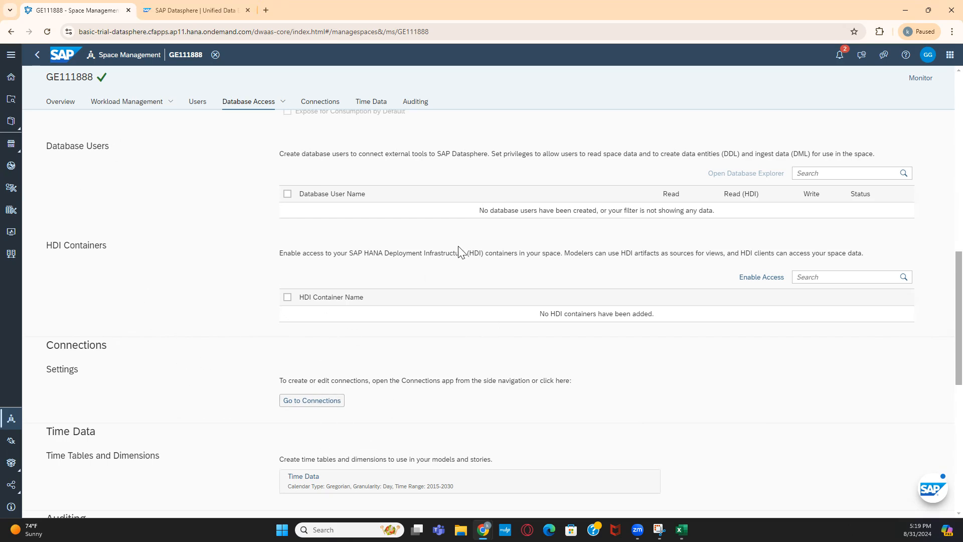
{"action": "left_click", "coordinate": [331, 404]}
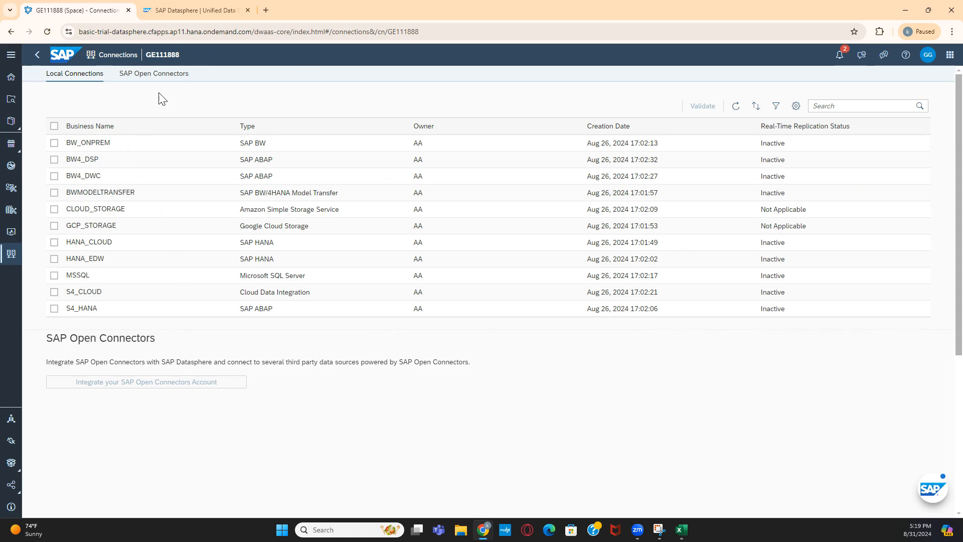
{"action": "left_click", "coordinate": [38, 55]}
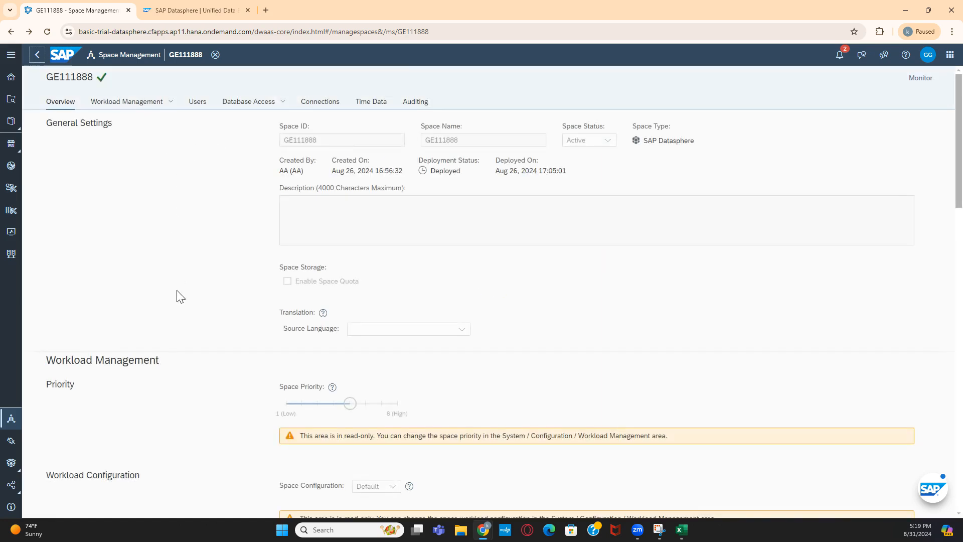
{"action": "left_click", "coordinate": [192, 256]}
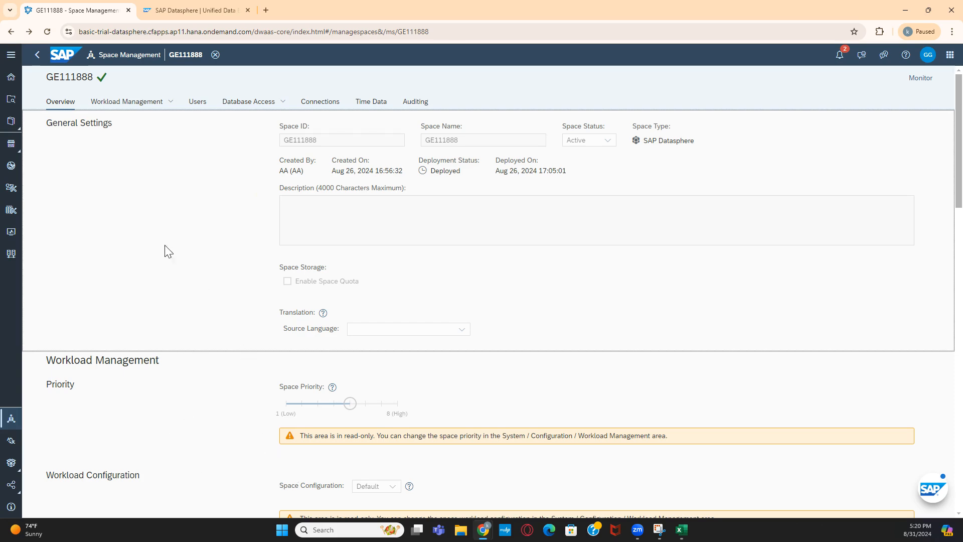
{"action": "scroll", "coordinate": [209, 337], "scroll_direction": "down", "scroll_amount": 4}
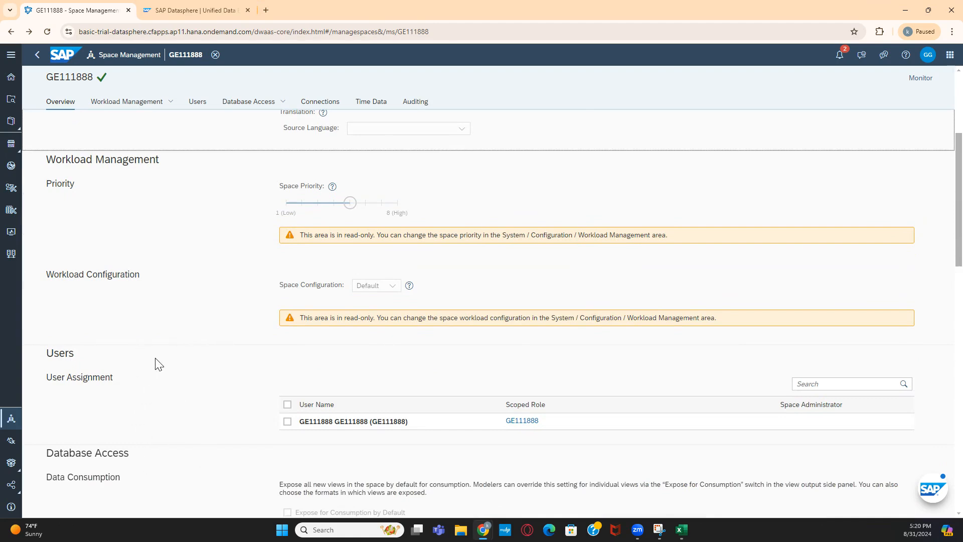
{"action": "scroll", "coordinate": [224, 367], "scroll_direction": "down", "scroll_amount": 2}
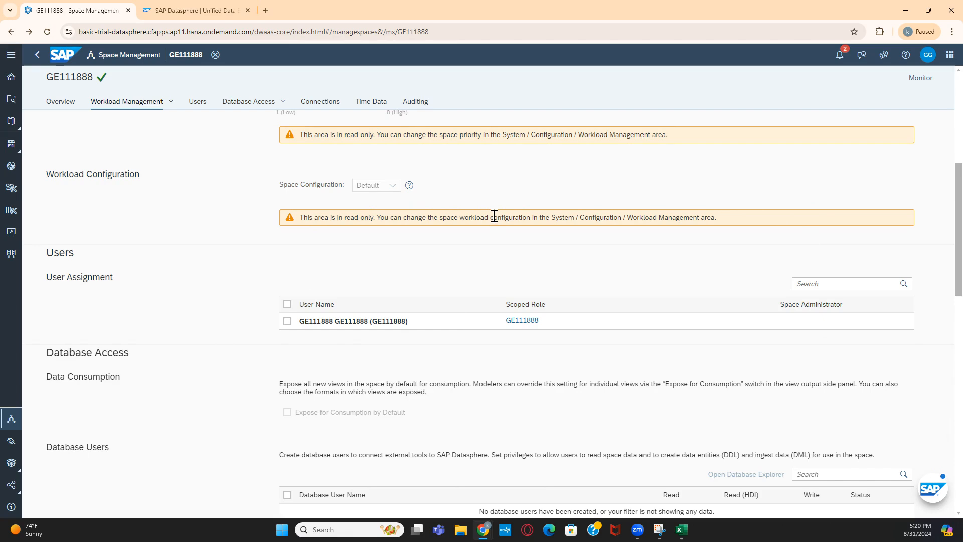
{"action": "scroll", "coordinate": [444, 233], "scroll_direction": "up", "scroll_amount": 6}
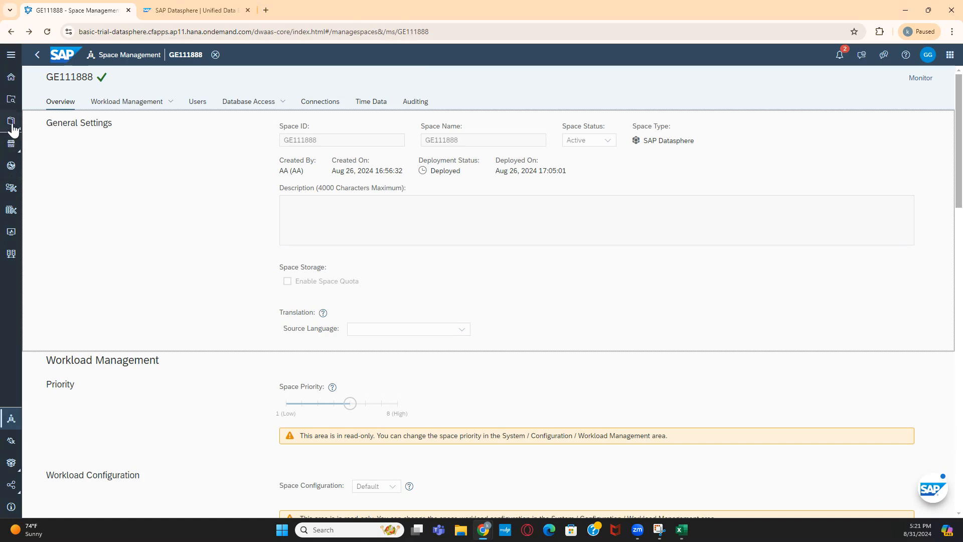
{"action": "left_click", "coordinate": [11, 79]}
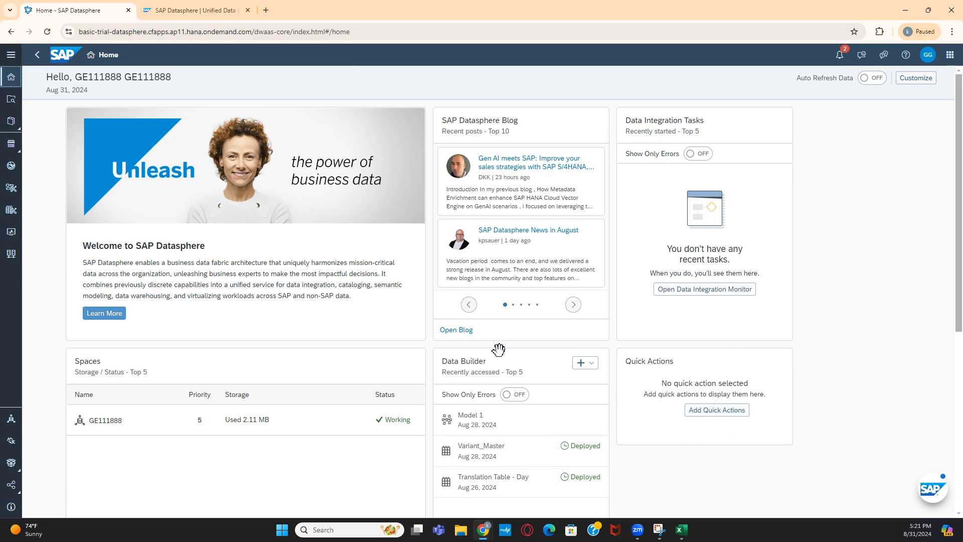
{"action": "scroll", "coordinate": [497, 348], "scroll_direction": "down", "scroll_amount": 3}
{"action": "scroll", "coordinate": [499, 354], "scroll_direction": "down", "scroll_amount": 3}
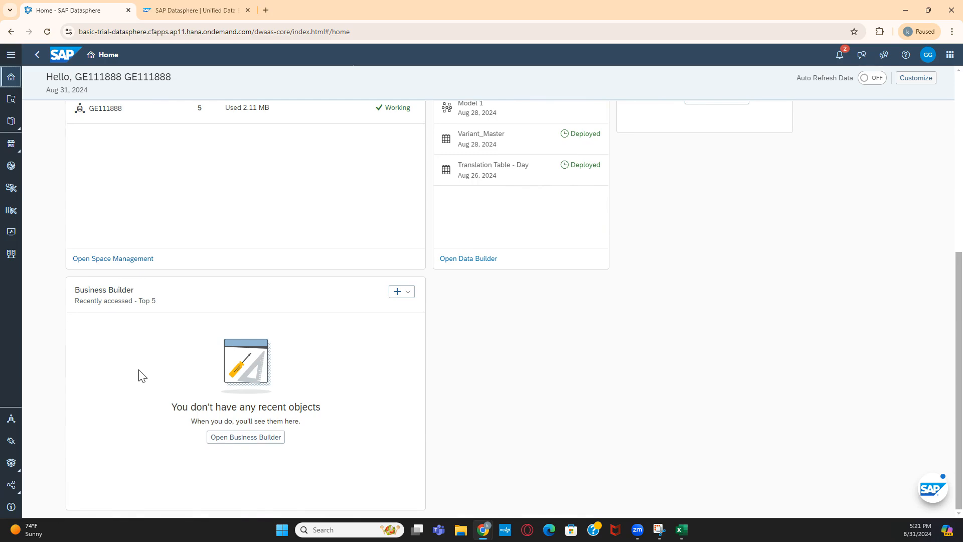
{"action": "scroll", "coordinate": [146, 346], "scroll_direction": "up", "scroll_amount": 3}
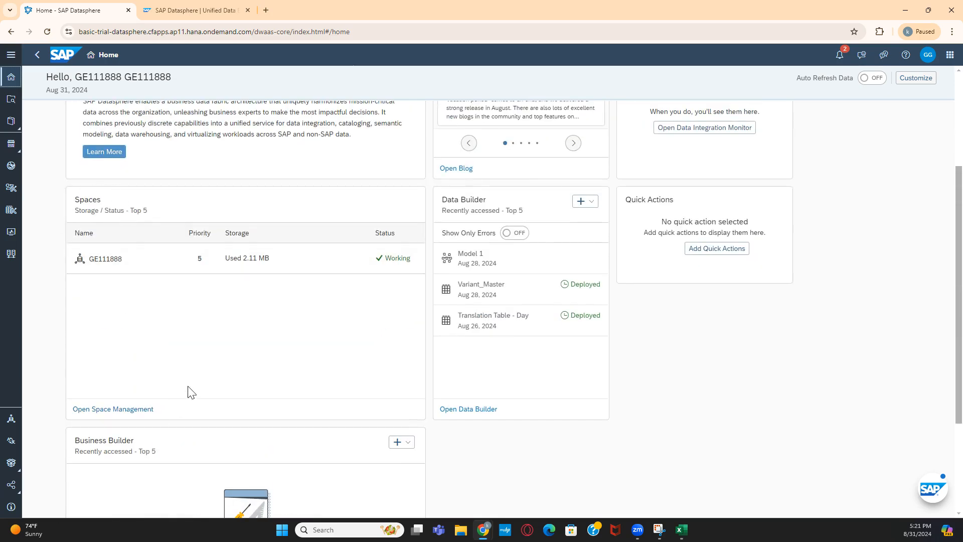
{"action": "scroll", "coordinate": [190, 391], "scroll_direction": "down", "scroll_amount": 3}
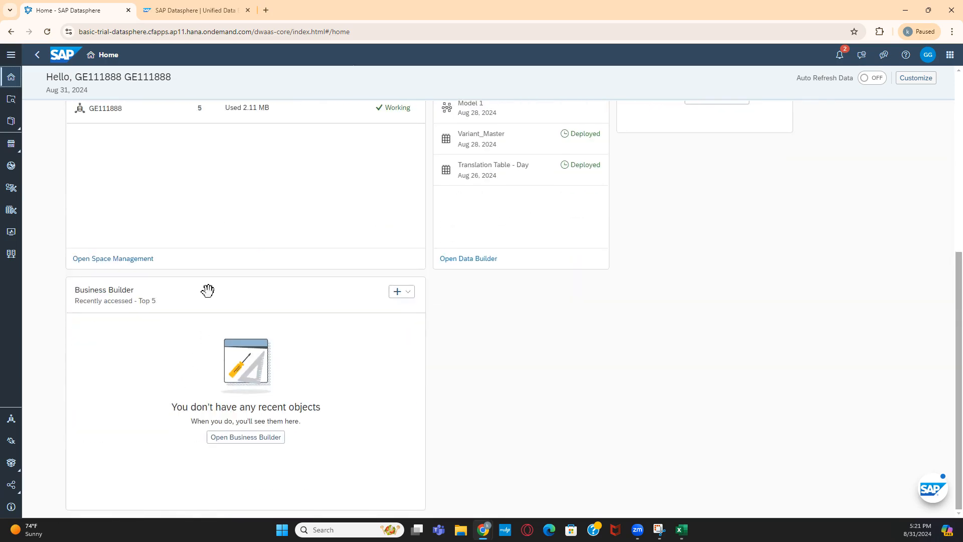
{"action": "scroll", "coordinate": [184, 287], "scroll_direction": "up", "scroll_amount": 5}
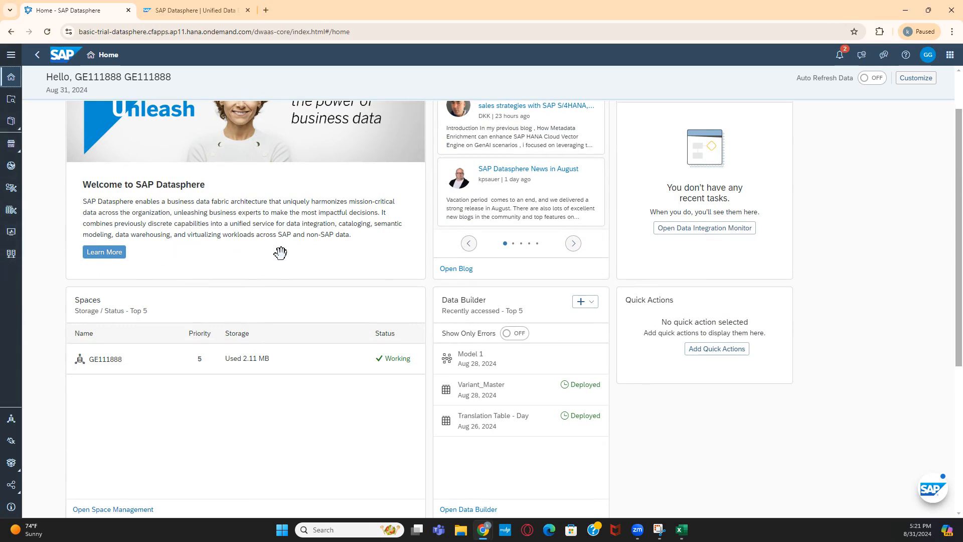
{"action": "scroll", "coordinate": [258, 271], "scroll_direction": "up", "scroll_amount": 2}
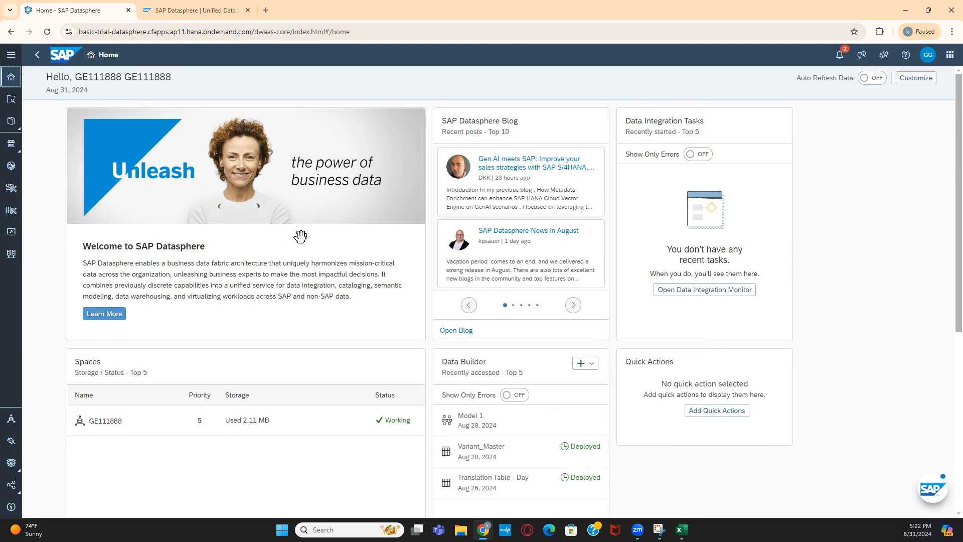
- Return to the Analytics workbook's Day Wise sales sheet
{"action": "mouse_move", "coordinate": [688, 531]}
{"action": "left_click", "coordinate": [692, 492]}
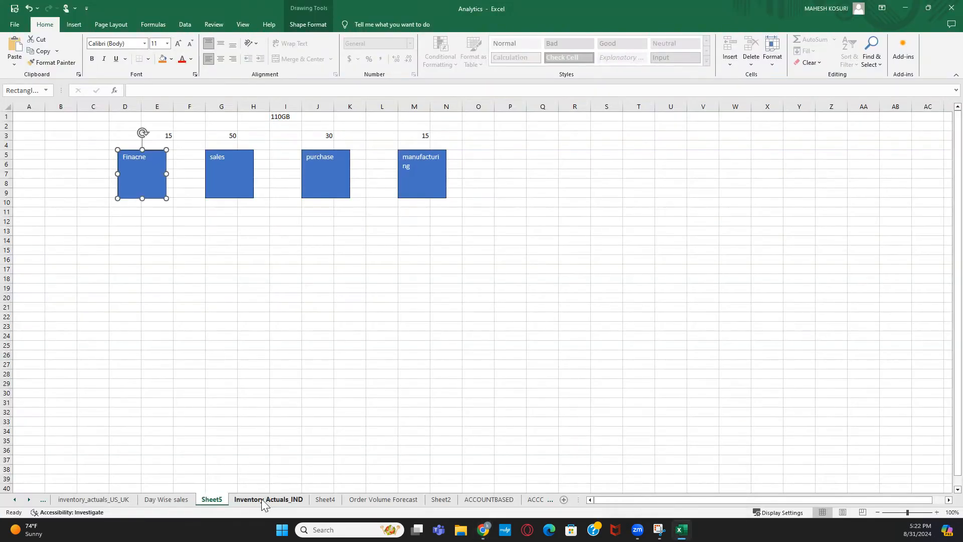
{"action": "left_click", "coordinate": [166, 500]}
{"action": "scroll", "coordinate": [354, 388], "scroll_direction": "up", "scroll_amount": 13}
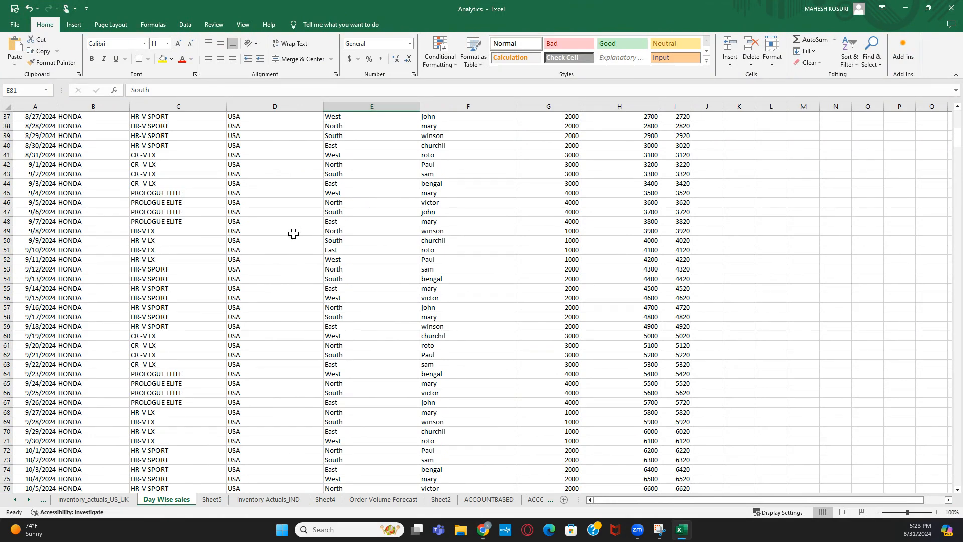
{"action": "scroll", "coordinate": [293, 234], "scroll_direction": "up", "scroll_amount": 12}
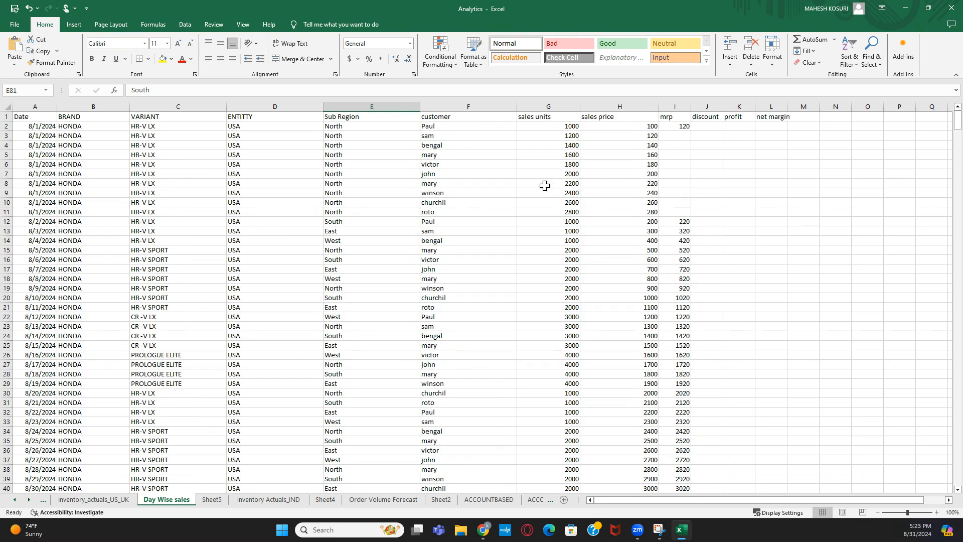
- Fill the 120 mrp value from I2 down to row 11, then select columns A through C
{"action": "left_click", "coordinate": [672, 127]}
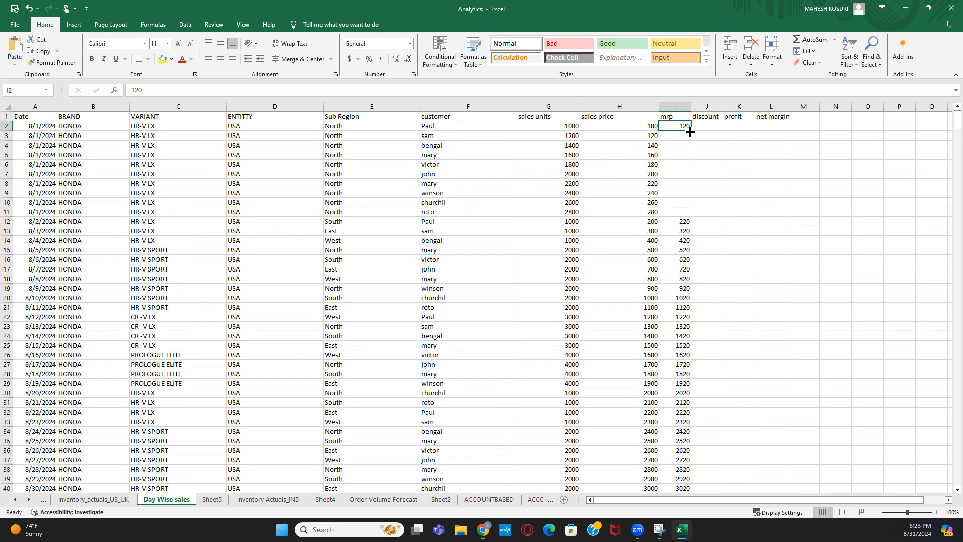
{"action": "double_click", "coordinate": [691, 132]}
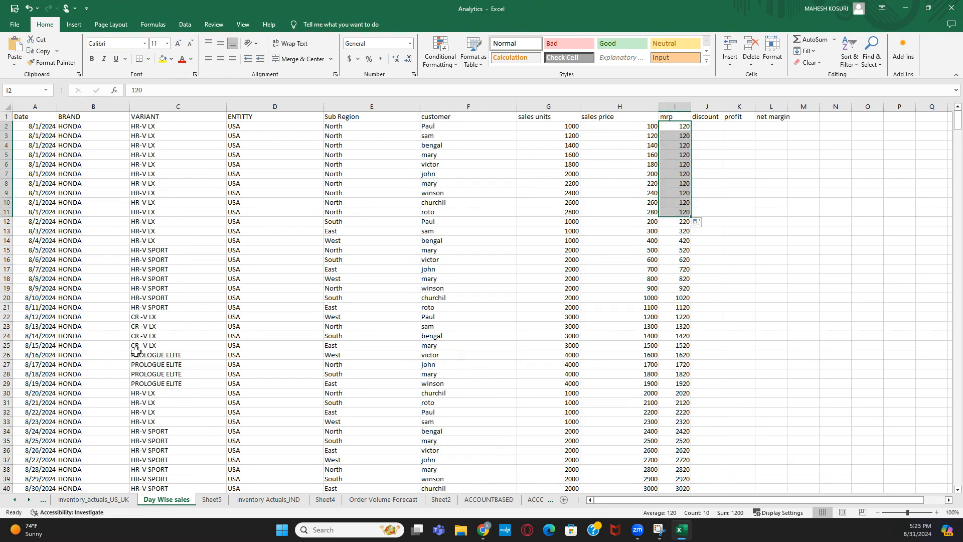
{"action": "left_click", "coordinate": [388, 221]}
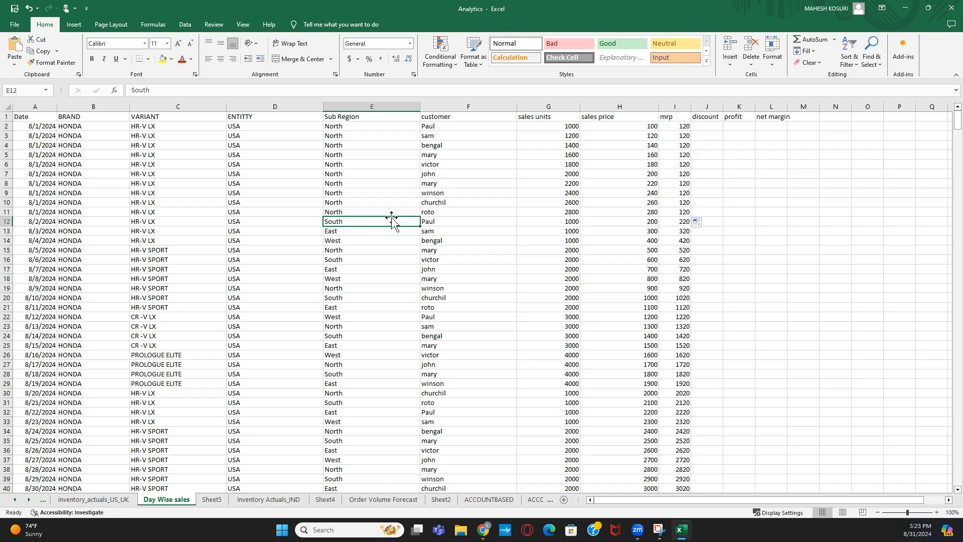
{"action": "left_click", "coordinate": [40, 105]}
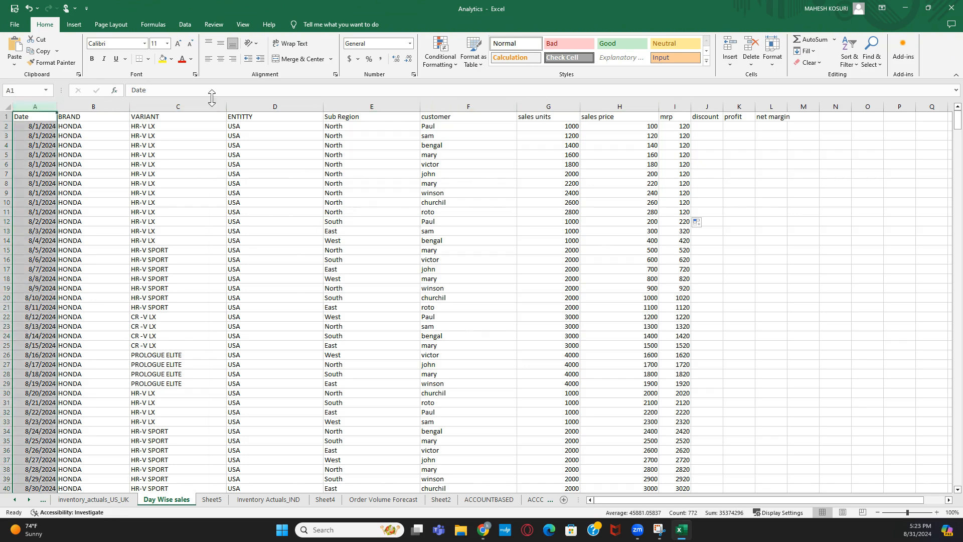
{"action": "left_click", "coordinate": [86, 126]}
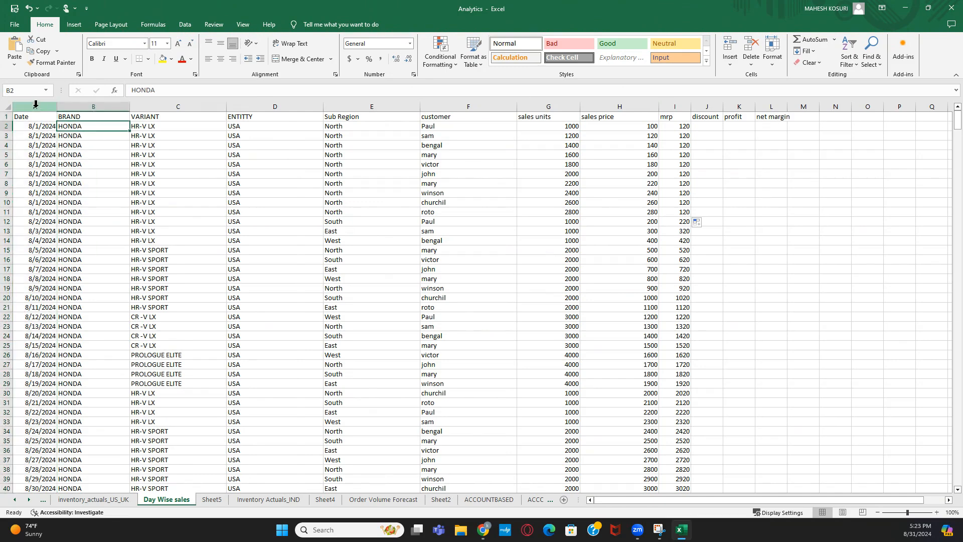
{"action": "left_click_drag", "start_coordinate": [37, 106], "coordinate": [678, 106]}
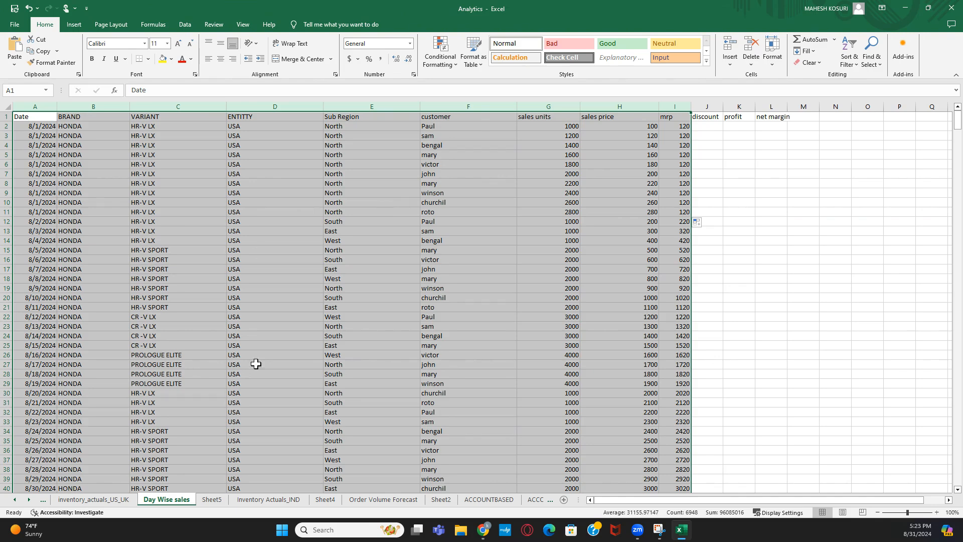
- Add a new sheet and give B2:C26 all borders
{"action": "left_click", "coordinate": [564, 500]}
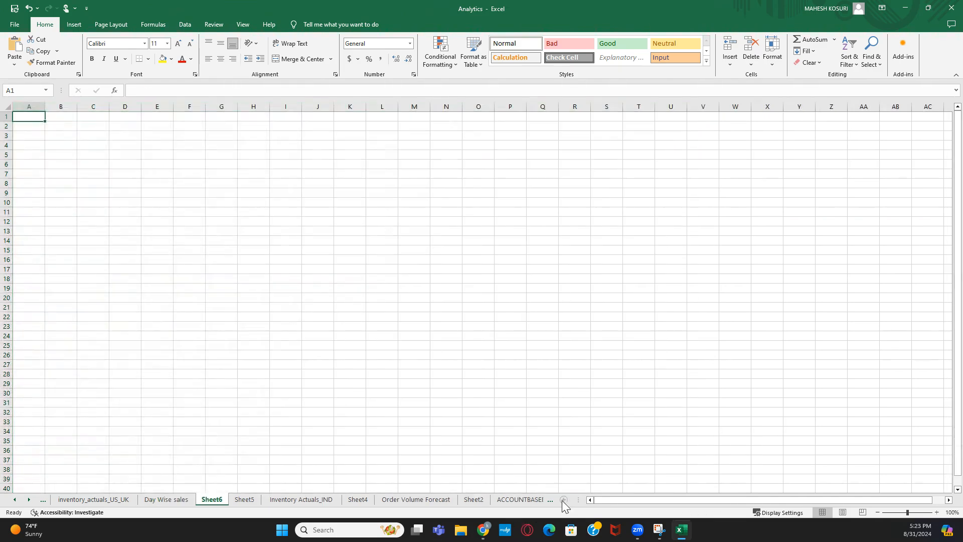
{"action": "left_click_drag", "start_coordinate": [64, 126], "coordinate": [106, 353]}
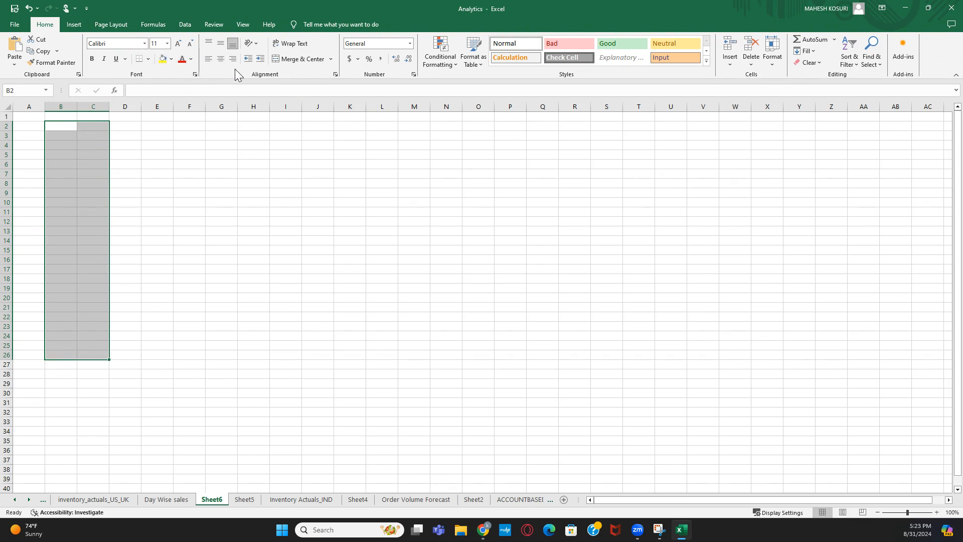
{"action": "left_click", "coordinate": [148, 59]}
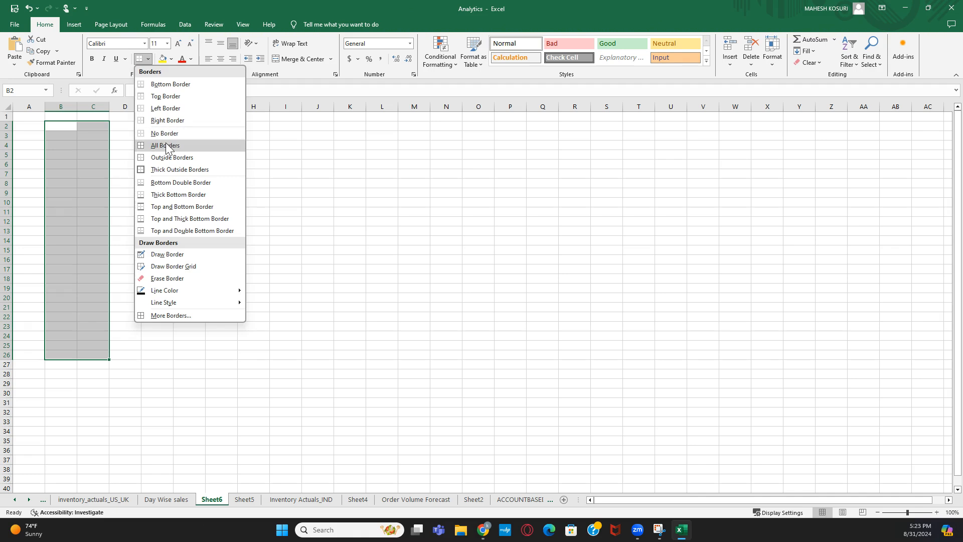
{"action": "left_click", "coordinate": [166, 145]}
{"action": "left_click", "coordinate": [190, 154]}
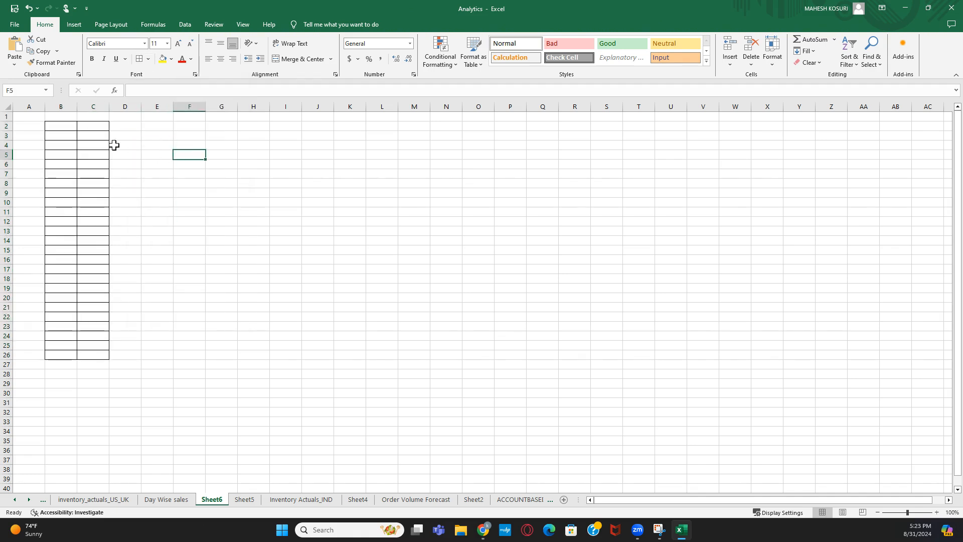
- Type the heading 'studnet' in B1 and start 'tolnu' in C1
{"action": "left_click", "coordinate": [73, 117]}
{"action": "type", "text": "st"}
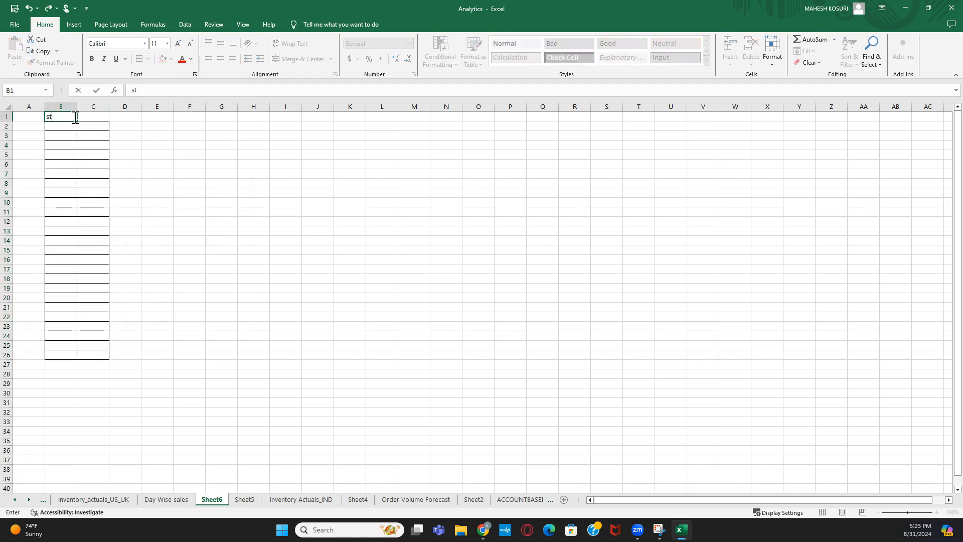
{"action": "type", "text": "udnet"}
{"action": "key", "text": "Tab"}
{"action": "type", "text": "tol"}
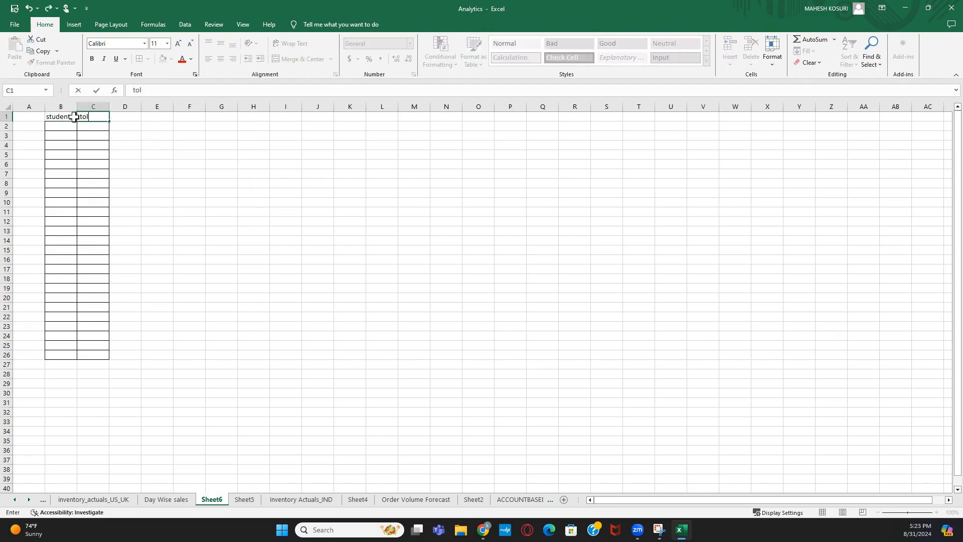
{"action": "type", "text": "numner"}
- Commit the roll numner heading, apply all borders to D2:M26, and begin a date in D1
{"action": "left_click", "coordinate": [166, 205]}
{"action": "left_click_drag", "start_coordinate": [131, 127], "coordinate": [408, 351]}
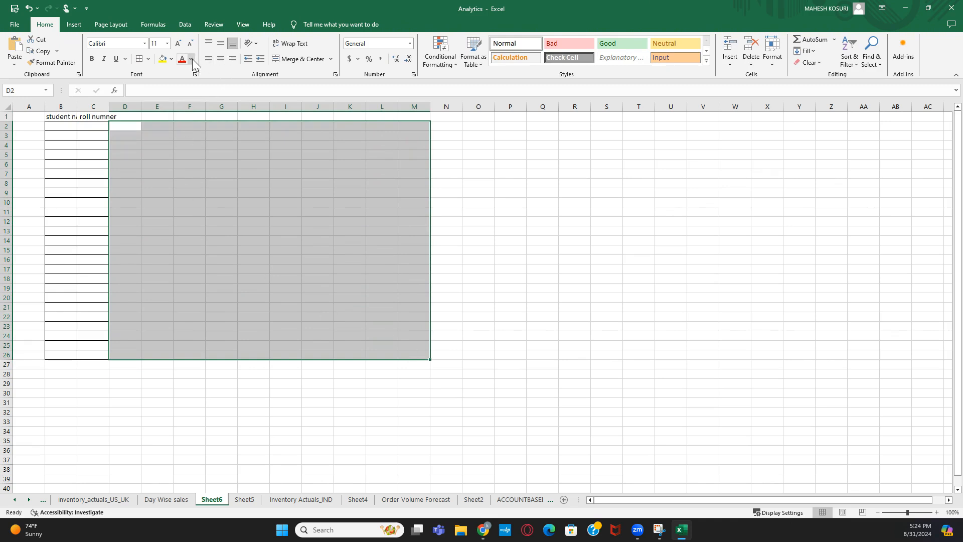
{"action": "left_click", "coordinate": [148, 58]}
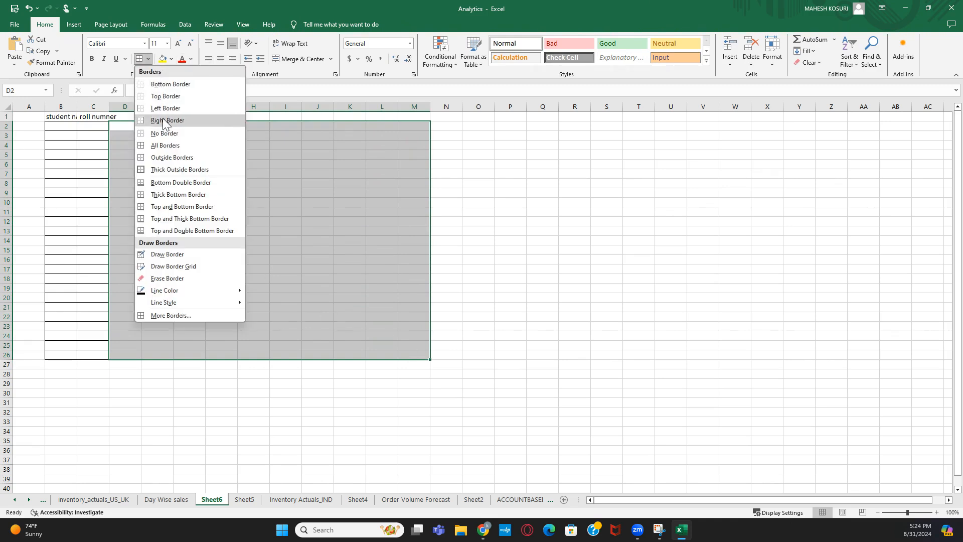
{"action": "left_click", "coordinate": [165, 145]}
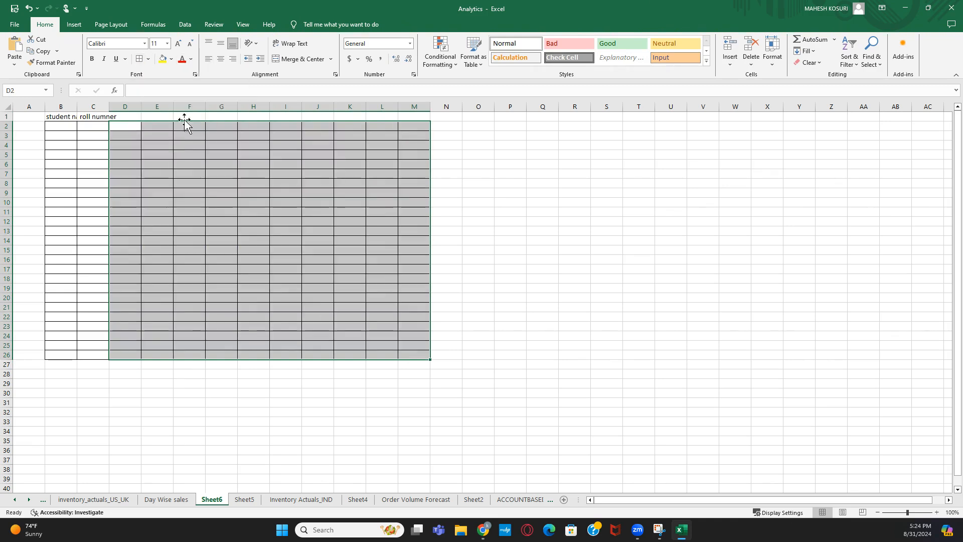
{"action": "left_click", "coordinate": [139, 118]}
{"action": "type", "text": "1/8/2024"}
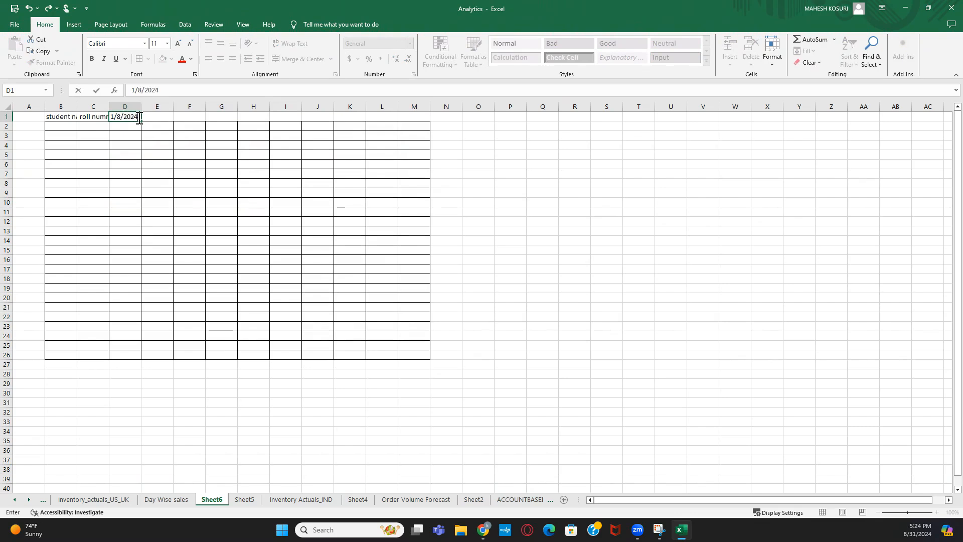
- Fill the date headers 1/8/2024 through 10/8/2024 across D1:M1
{"action": "key", "text": "Return"}
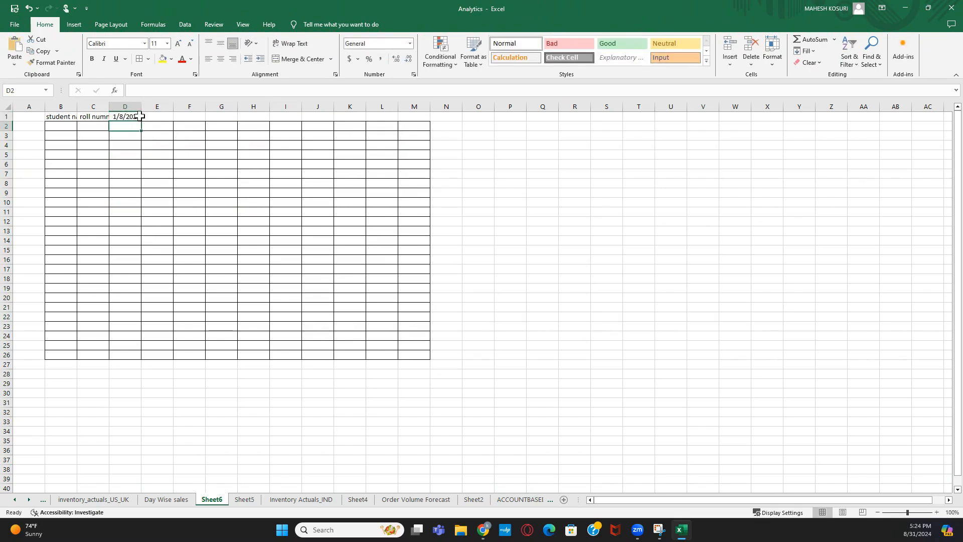
{"action": "left_click", "coordinate": [151, 118]}
{"action": "type", "text": "2/8"}
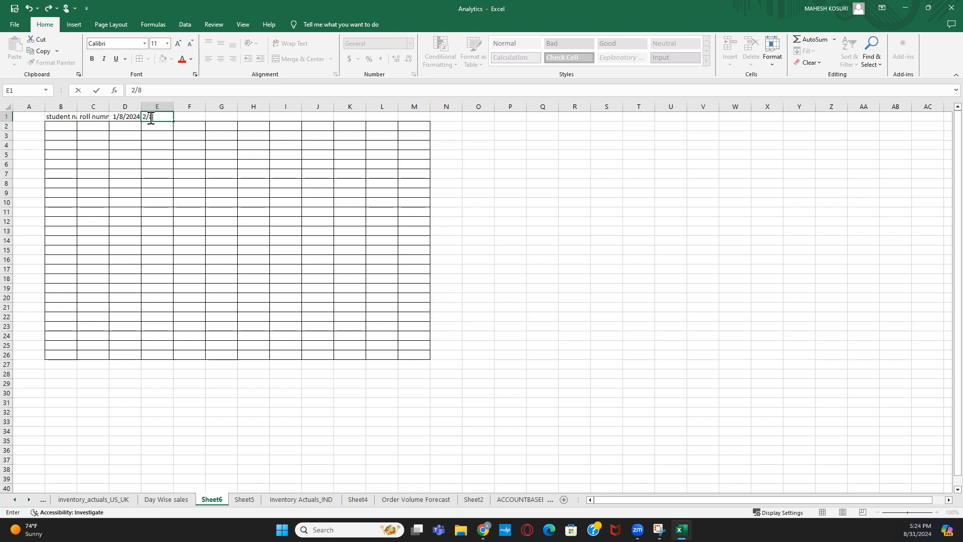
{"action": "type", "text": "/2024"}
{"action": "key", "text": "Return"}
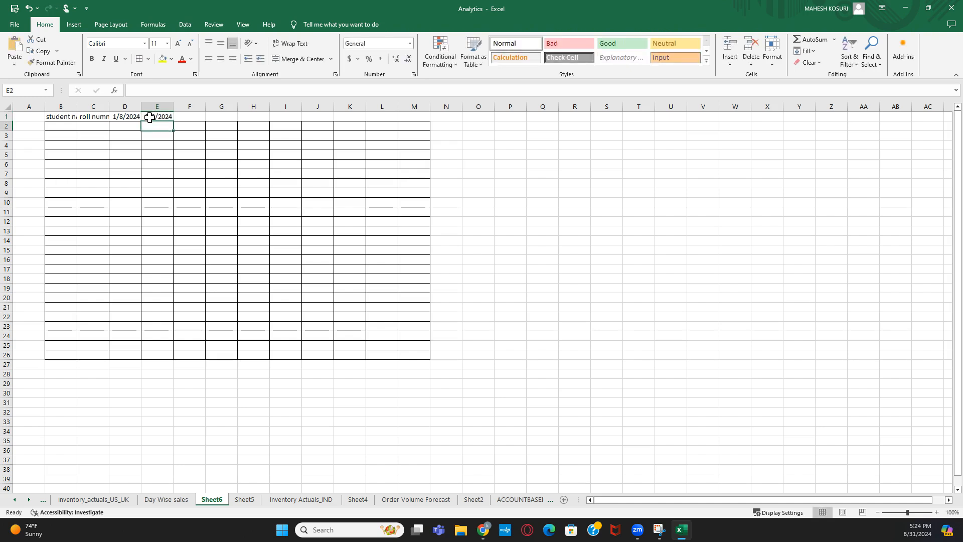
{"action": "left_click_drag", "start_coordinate": [124, 117], "coordinate": [430, 118]}
{"action": "left_click", "coordinate": [501, 152]}
- Widen column M so 10/8/2024 shows, then select the roll numner and date grid
{"action": "left_click", "coordinate": [54, 129]}
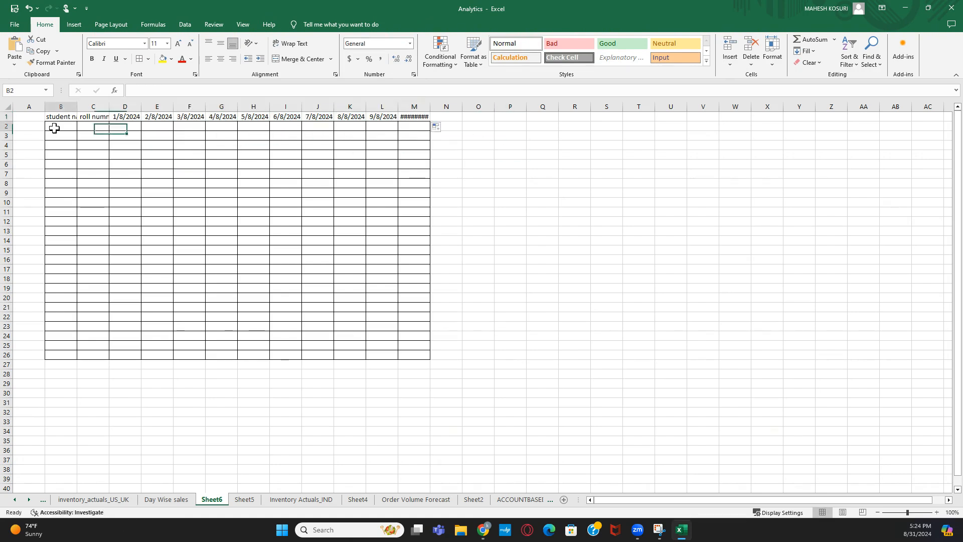
{"action": "left_click", "coordinate": [166, 174]}
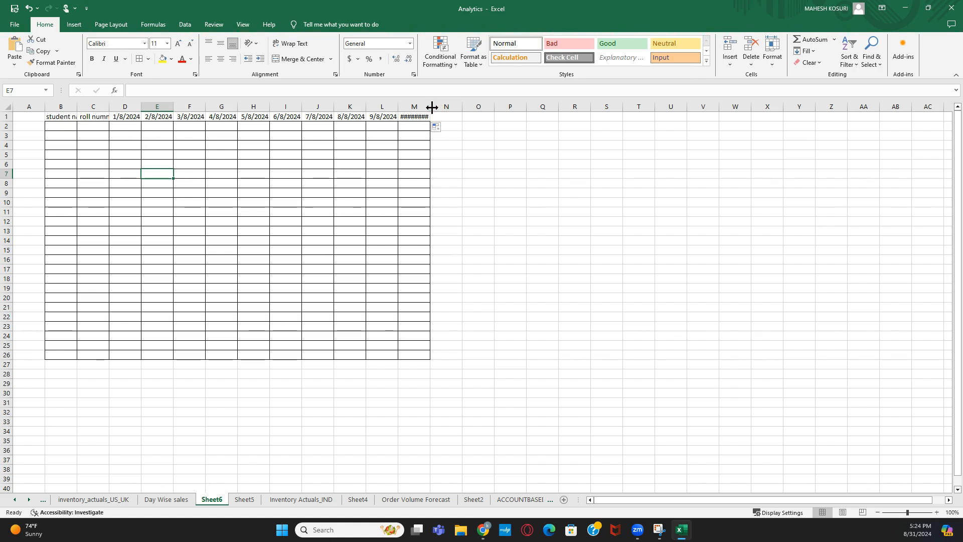
{"action": "left_click_drag", "start_coordinate": [432, 107], "coordinate": [471, 107]}
{"action": "left_click", "coordinate": [432, 118]}
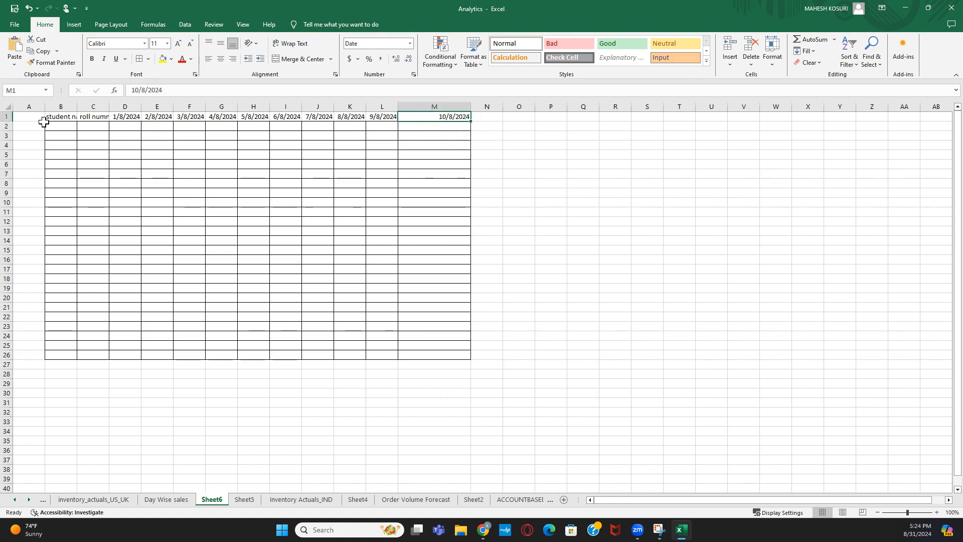
{"action": "left_click", "coordinate": [56, 126]}
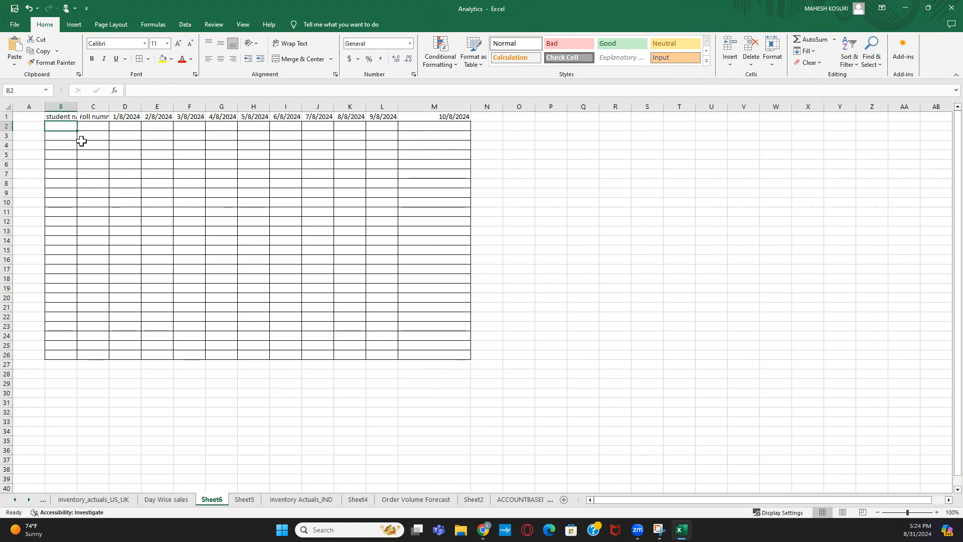
{"action": "left_click", "coordinate": [537, 148]}
{"action": "left_click_drag", "start_coordinate": [100, 118], "coordinate": [449, 361]}
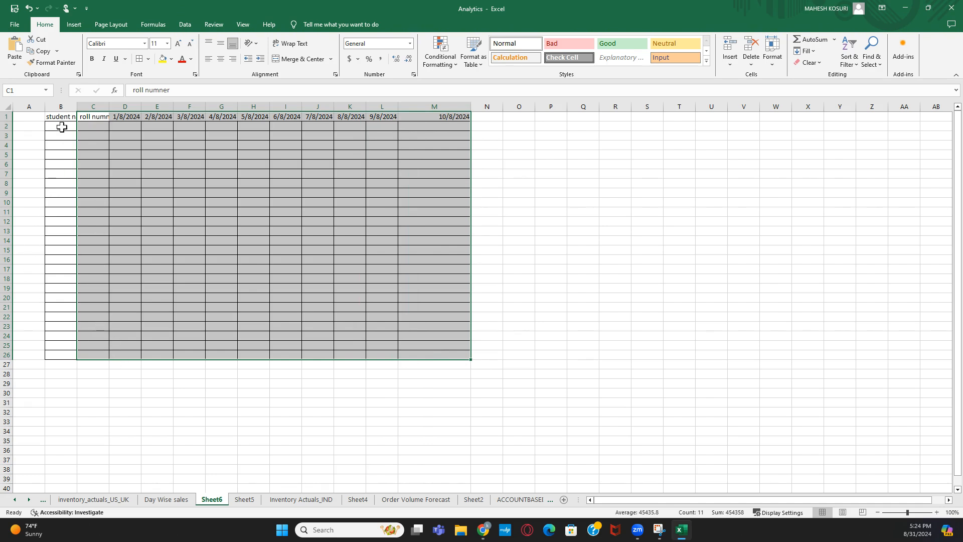
{"action": "left_click_drag", "start_coordinate": [62, 126], "coordinate": [68, 353]}
{"action": "left_click", "coordinate": [69, 354]}
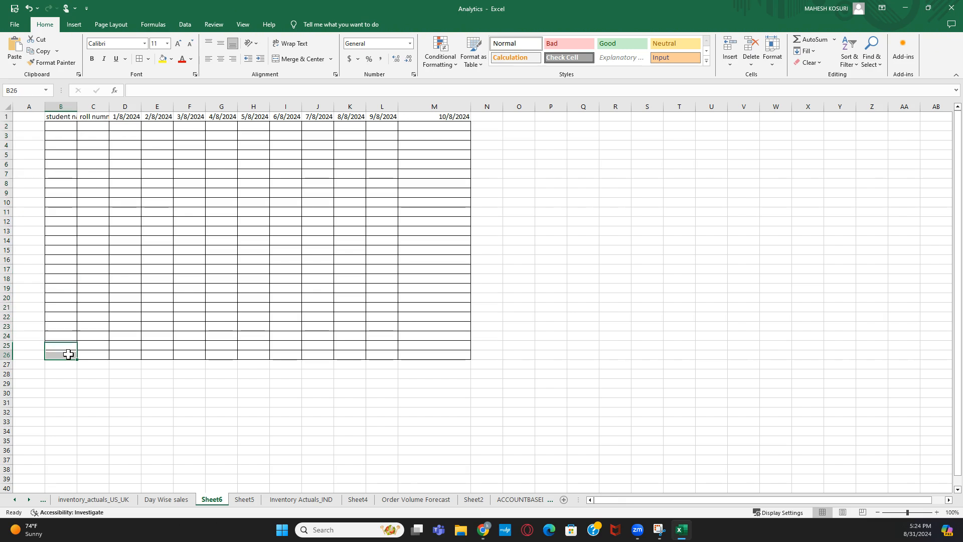
{"action": "left_click_drag", "start_coordinate": [59, 126], "coordinate": [56, 352]}
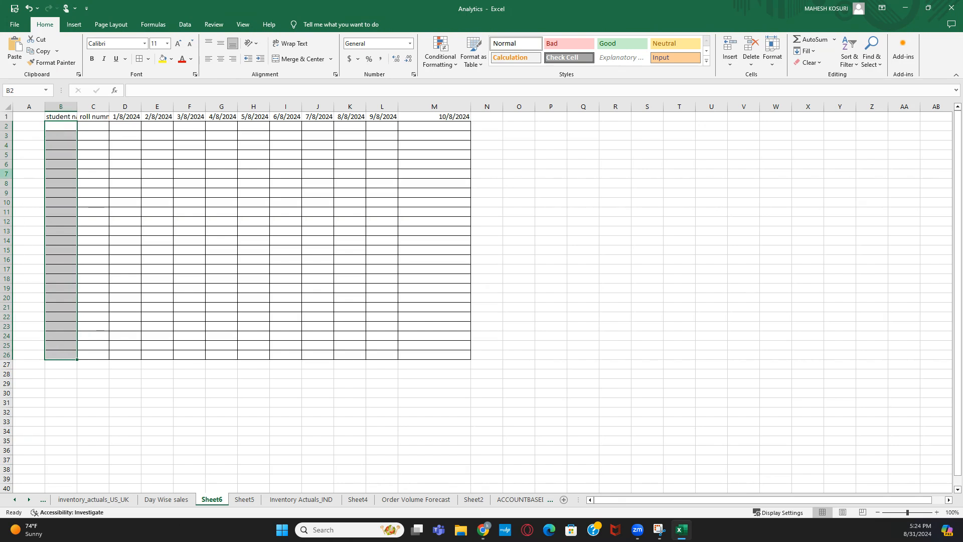
{"action": "left_click", "coordinate": [58, 375]}
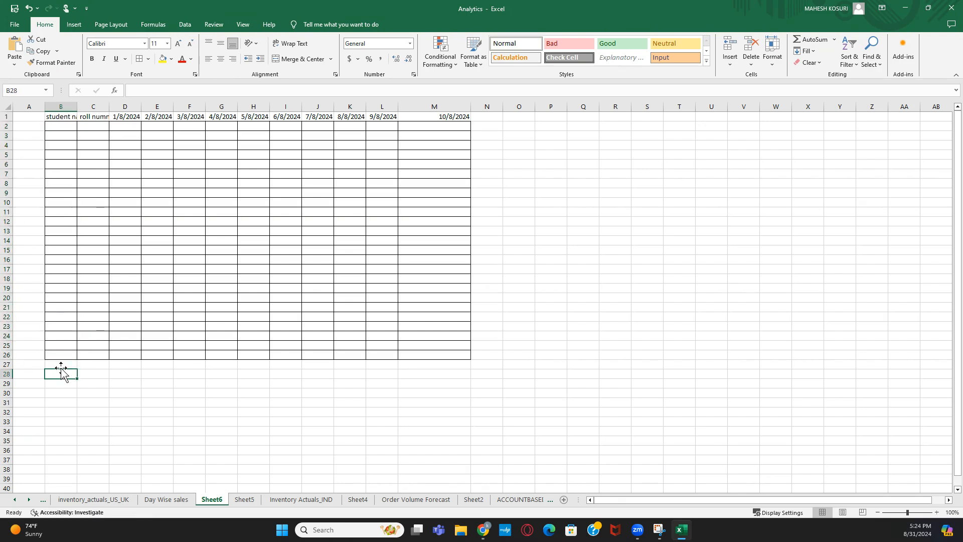
{"action": "left_click", "coordinate": [60, 363]}
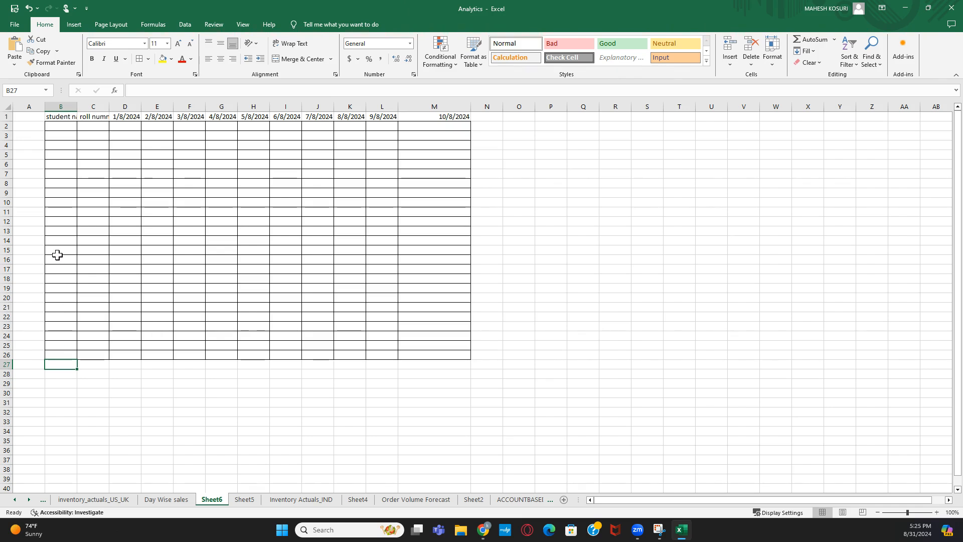
{"action": "left_click", "coordinate": [51, 248]}
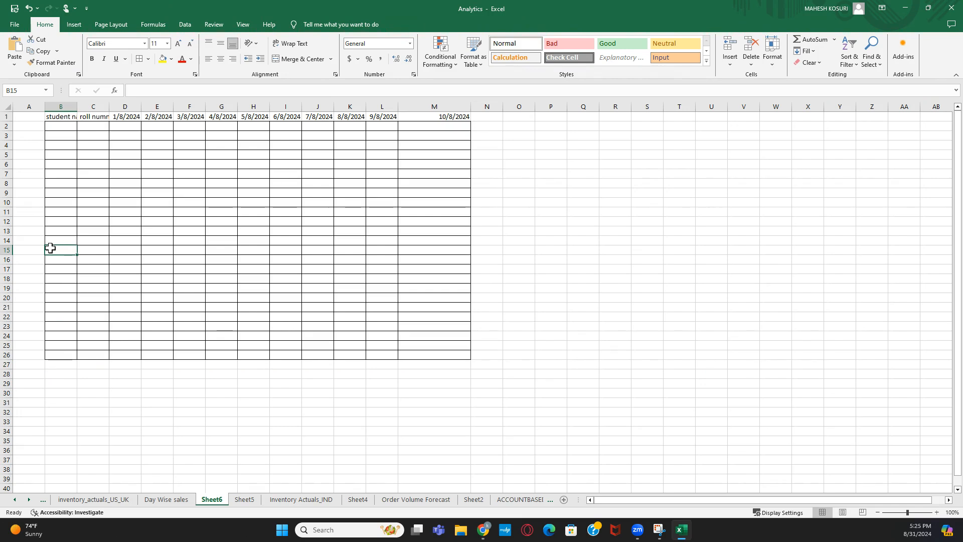
{"action": "left_click", "coordinate": [79, 125]}
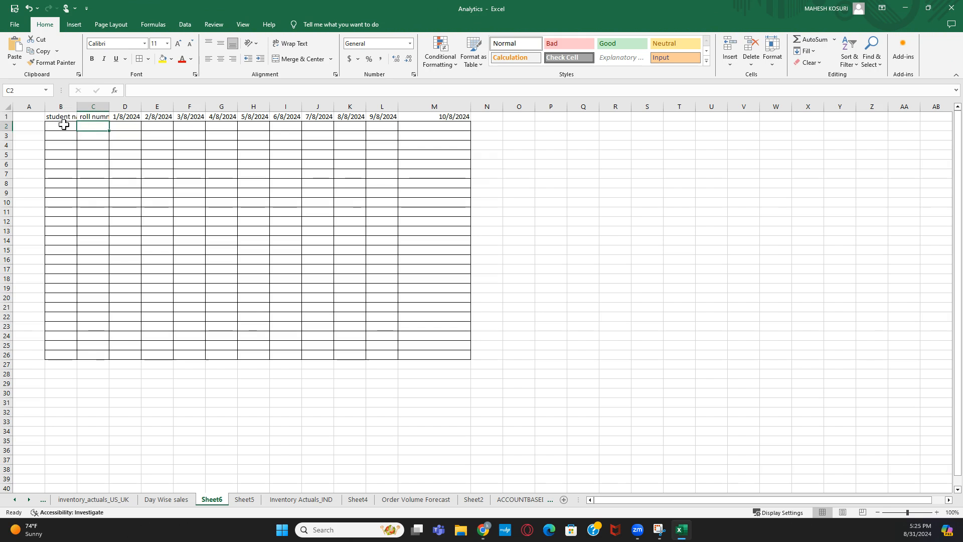
{"action": "left_click", "coordinate": [68, 125]}
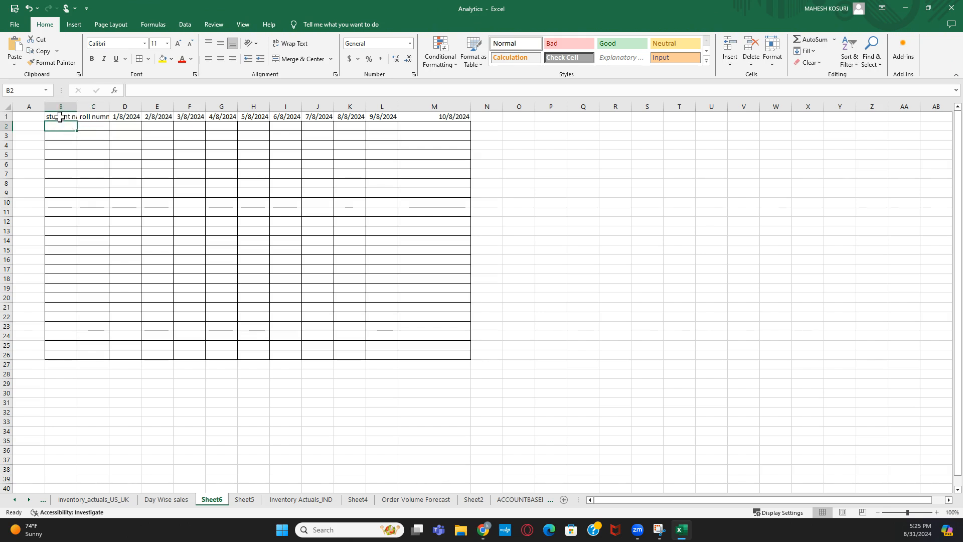
{"action": "left_click", "coordinate": [61, 107]}
{"action": "left_click", "coordinate": [92, 107]}
{"action": "left_click_drag", "start_coordinate": [77, 106], "coordinate": [72, 104]}
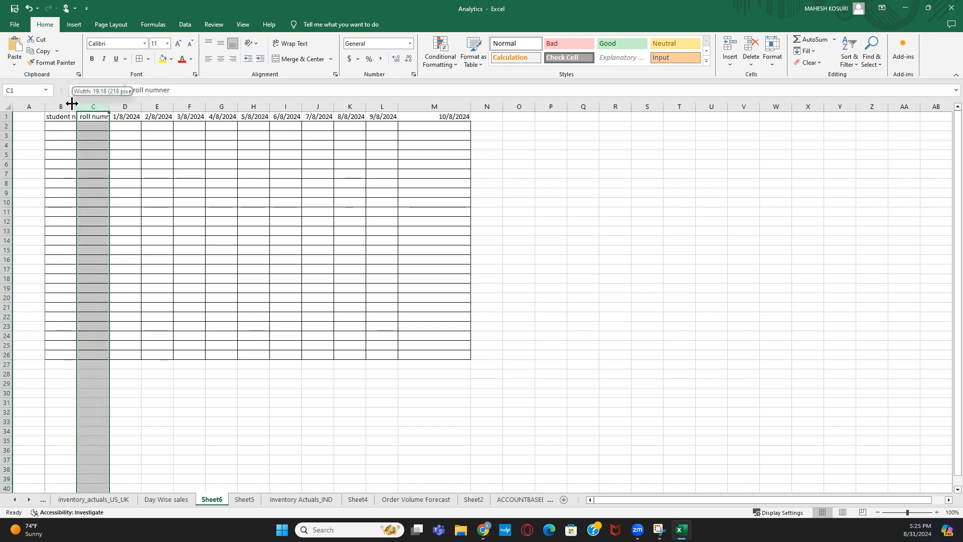
- Insert a new column C before roll numner and narrow it to a thin spacer
{"action": "right_click", "coordinate": [88, 104]}
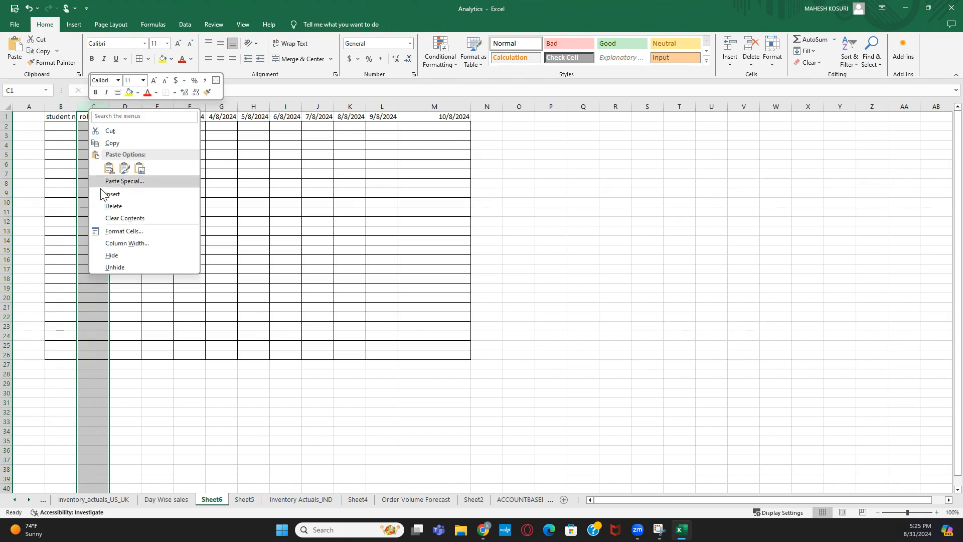
{"action": "left_click", "coordinate": [120, 194]}
{"action": "left_click", "coordinate": [164, 191]}
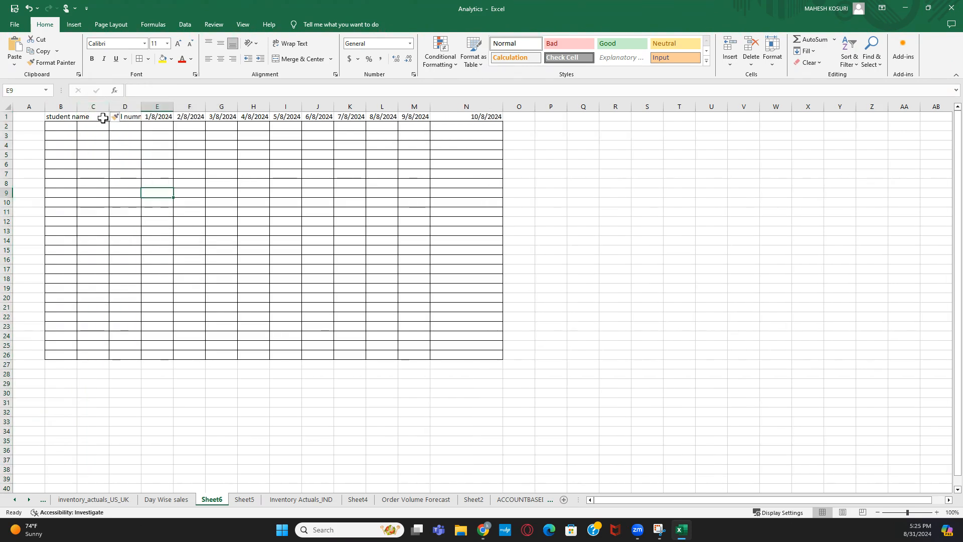
{"action": "left_click_drag", "start_coordinate": [109, 106], "coordinate": [82, 107]}
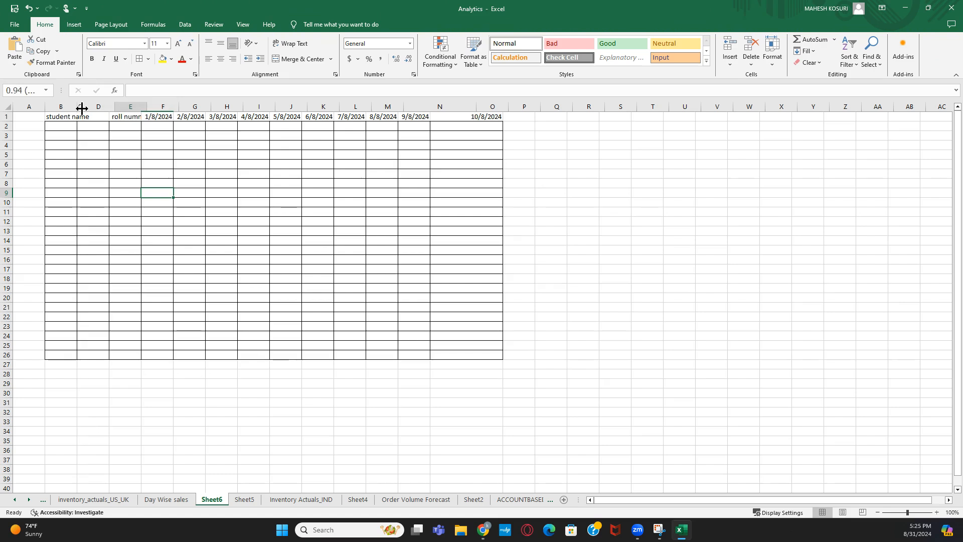
{"action": "left_click", "coordinate": [141, 175]}
- Remove all borders from the new column C
{"action": "left_click", "coordinate": [80, 103]}
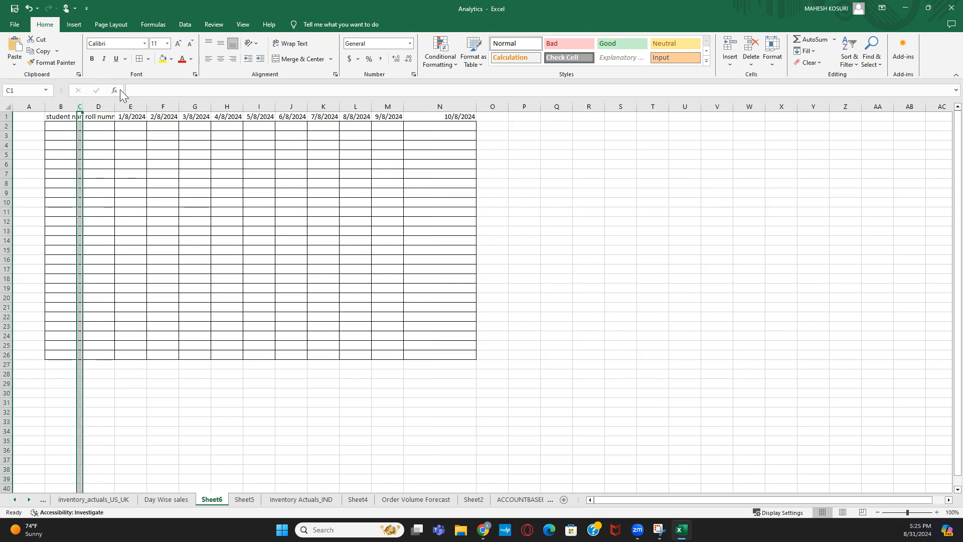
{"action": "left_click", "coordinate": [149, 61]}
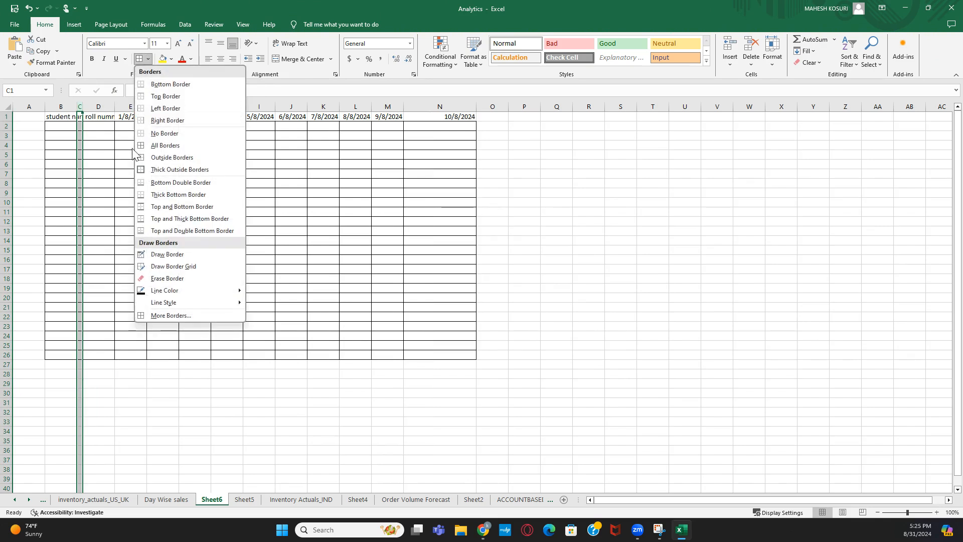
{"action": "left_click", "coordinate": [162, 133]}
{"action": "left_click", "coordinate": [495, 163]}
{"action": "left_click", "coordinate": [577, 165]}
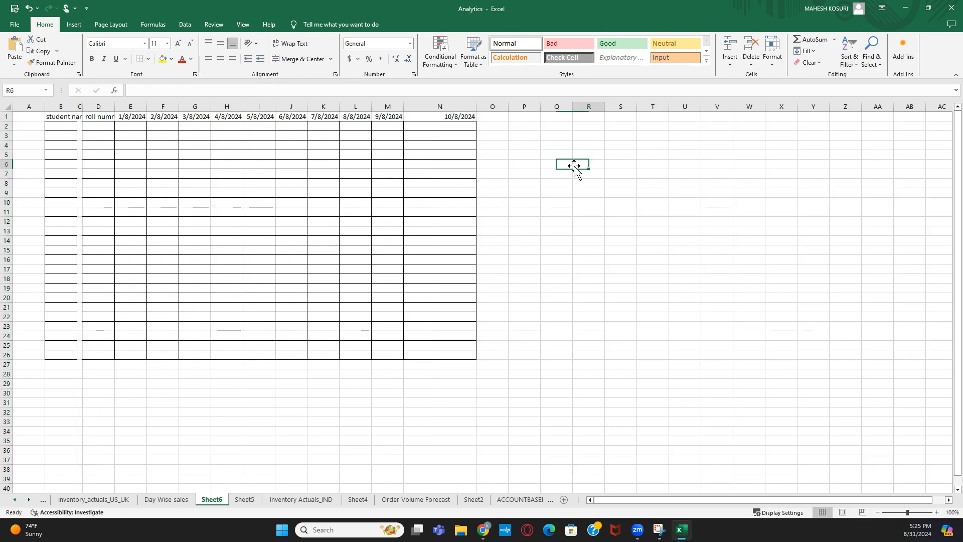
{"action": "left_click", "coordinate": [240, 400]}
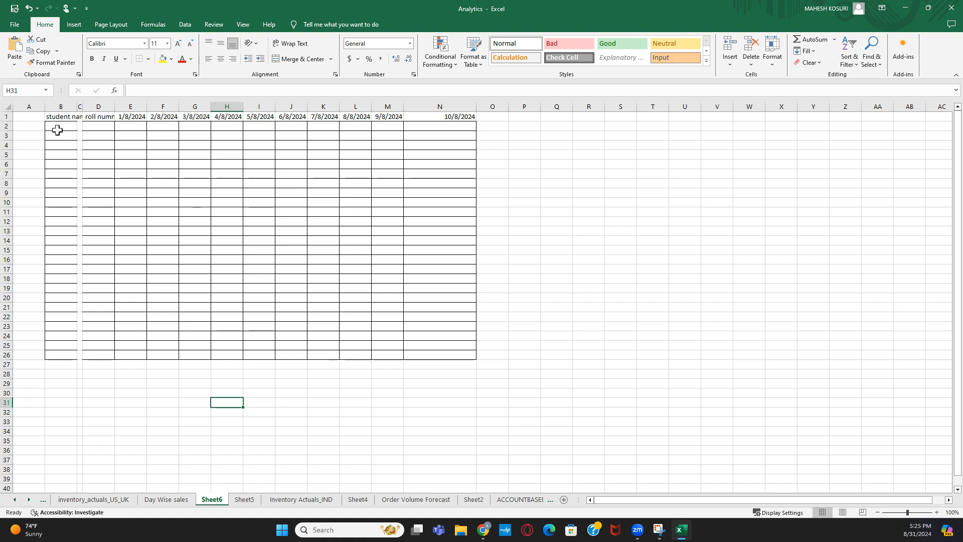
{"action": "left_click", "coordinate": [54, 116]}
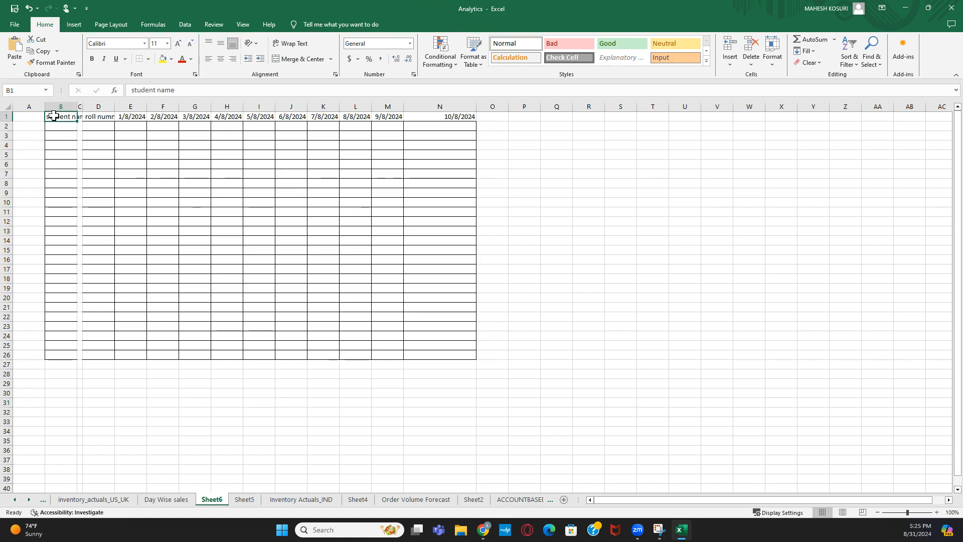
{"action": "left_click", "coordinate": [92, 104]}
{"action": "left_click_drag", "start_coordinate": [146, 106], "coordinate": [451, 129]}
{"action": "left_click", "coordinate": [520, 136]}
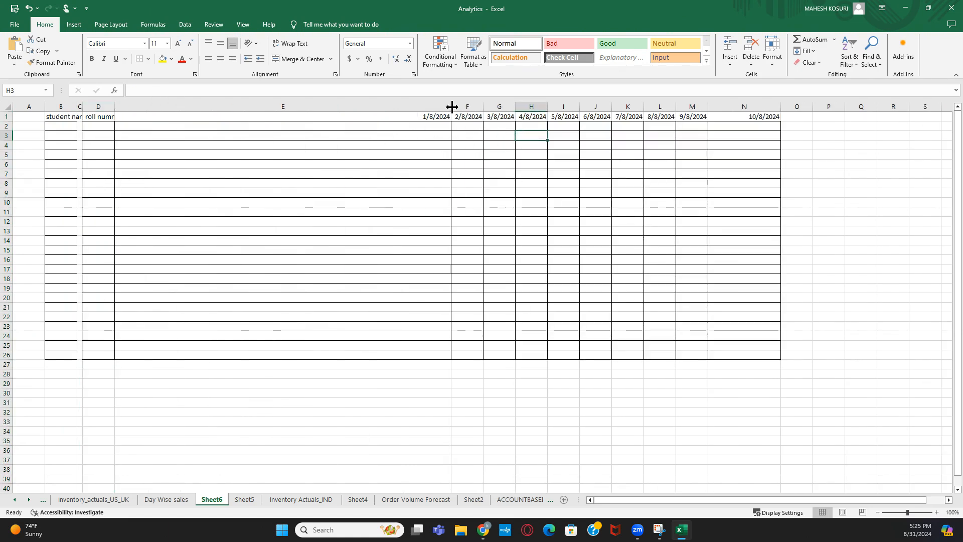
{"action": "left_click", "coordinate": [29, 8]}
{"action": "left_click", "coordinate": [258, 230]}
{"action": "left_click", "coordinate": [68, 103]}
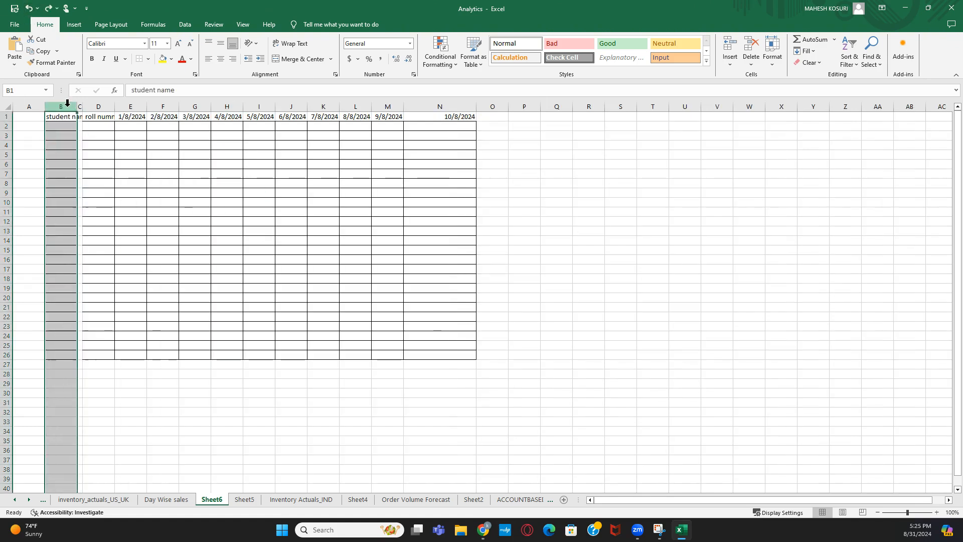
{"action": "left_click", "coordinate": [523, 238]}
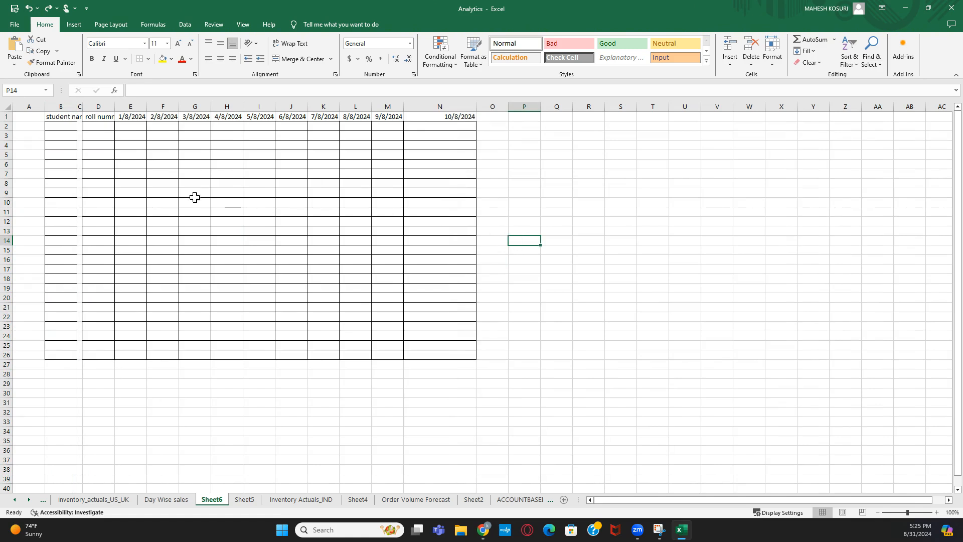
{"action": "left_click", "coordinate": [65, 127]}
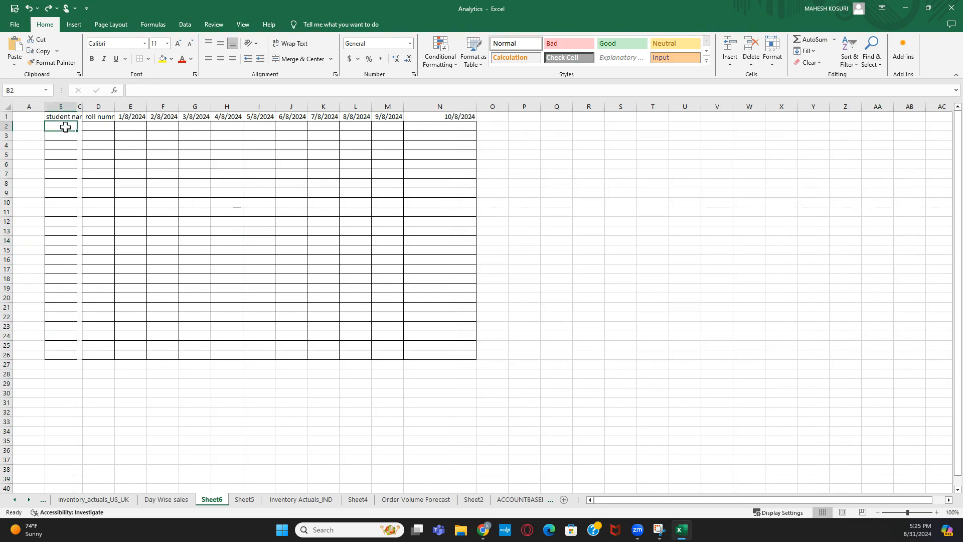
{"action": "left_click", "coordinate": [175, 158]}
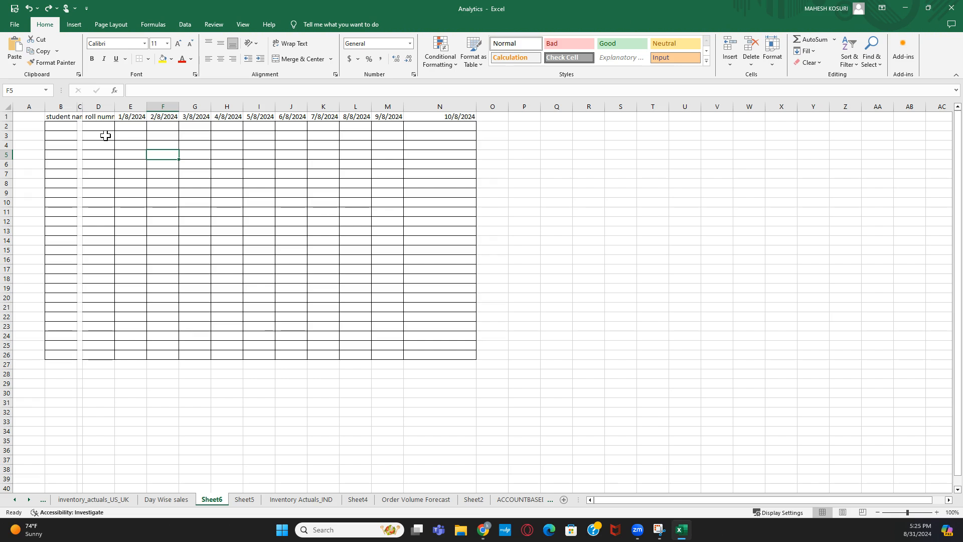
{"action": "left_click", "coordinate": [62, 107]}
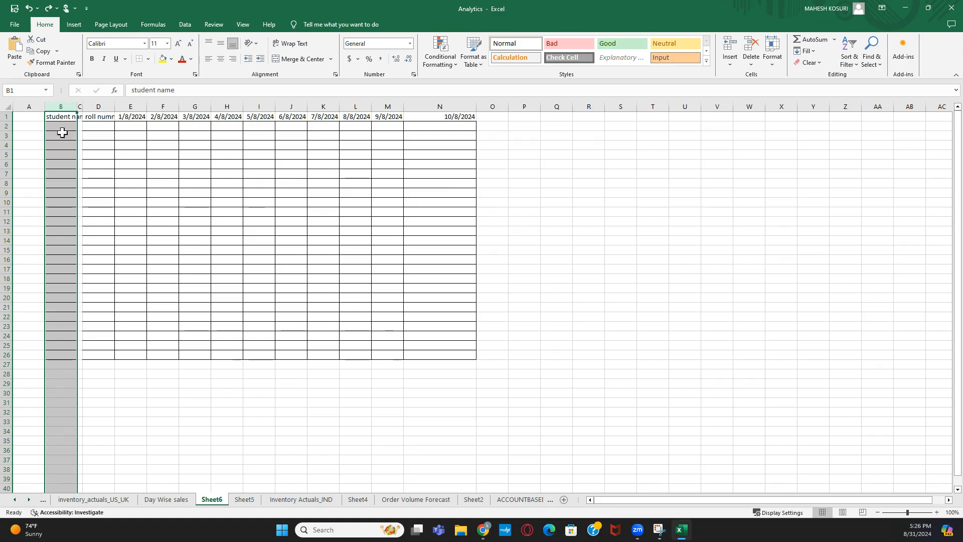
- Select a few columns and cells on Sheet6, then return to the Day Wise sales sheet's Honda table
{"action": "left_click", "coordinate": [95, 106]}
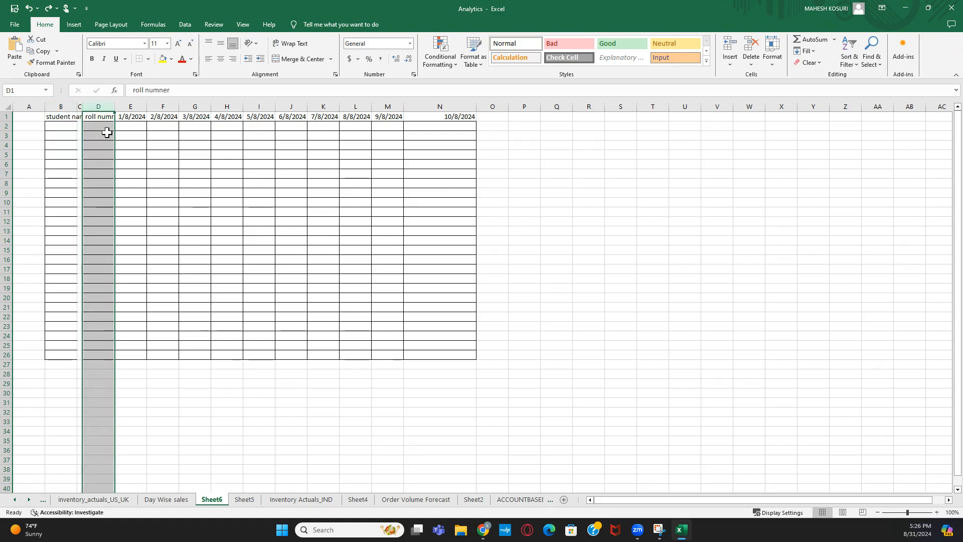
{"action": "left_click", "coordinate": [449, 106]}
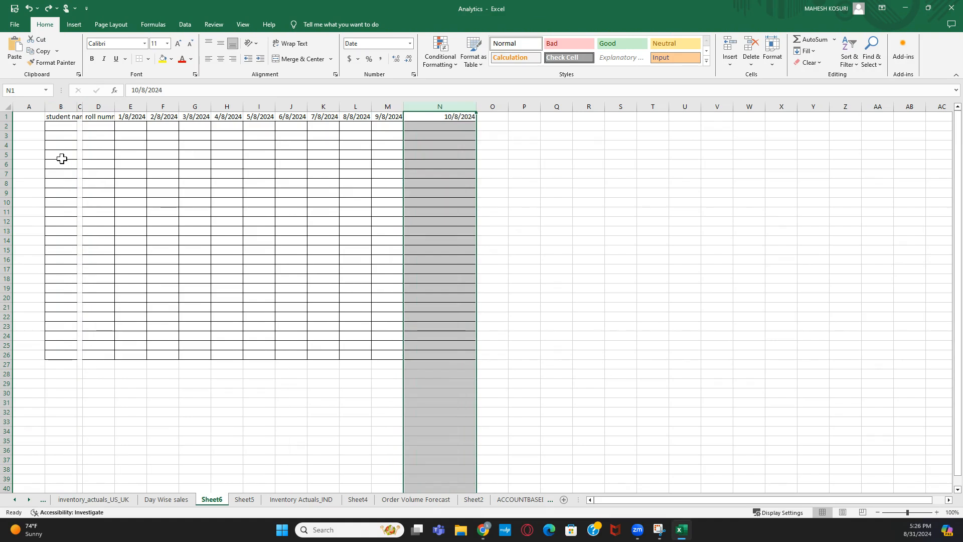
{"action": "left_click", "coordinate": [56, 127]}
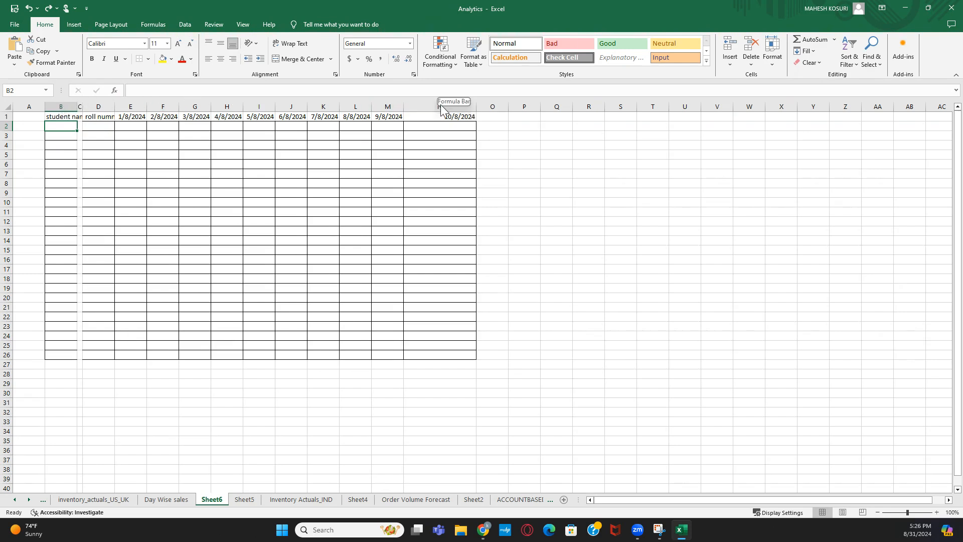
{"action": "left_click", "coordinate": [300, 184]}
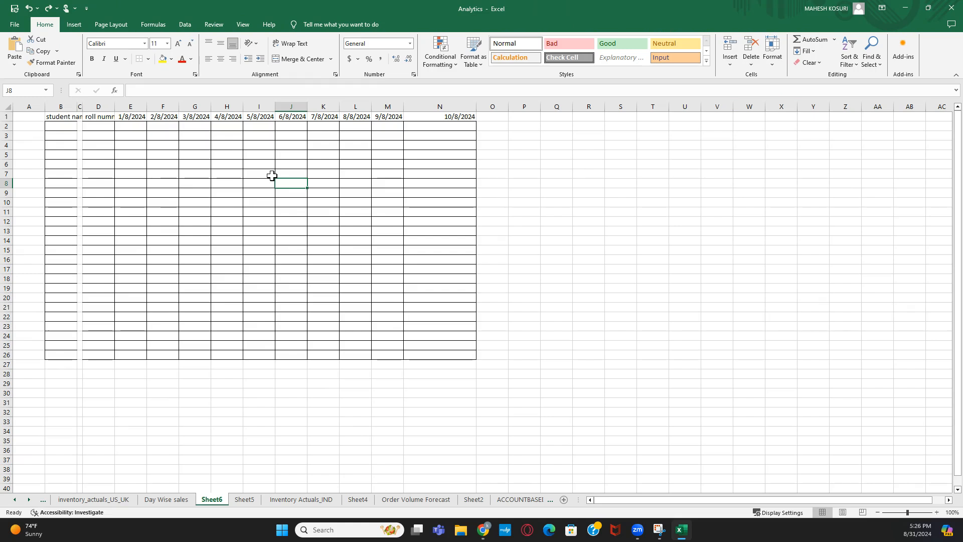
{"action": "left_click", "coordinate": [250, 403]}
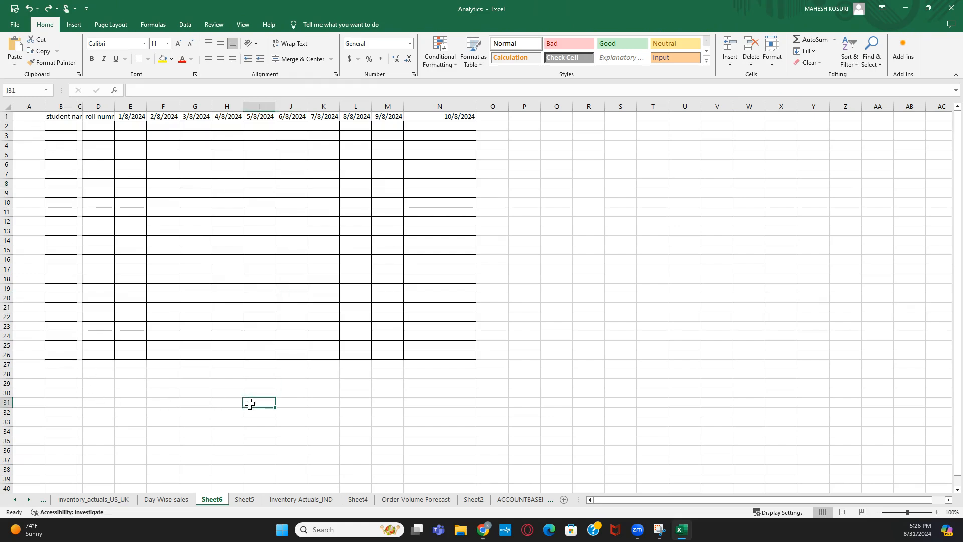
{"action": "left_click", "coordinate": [259, 394]}
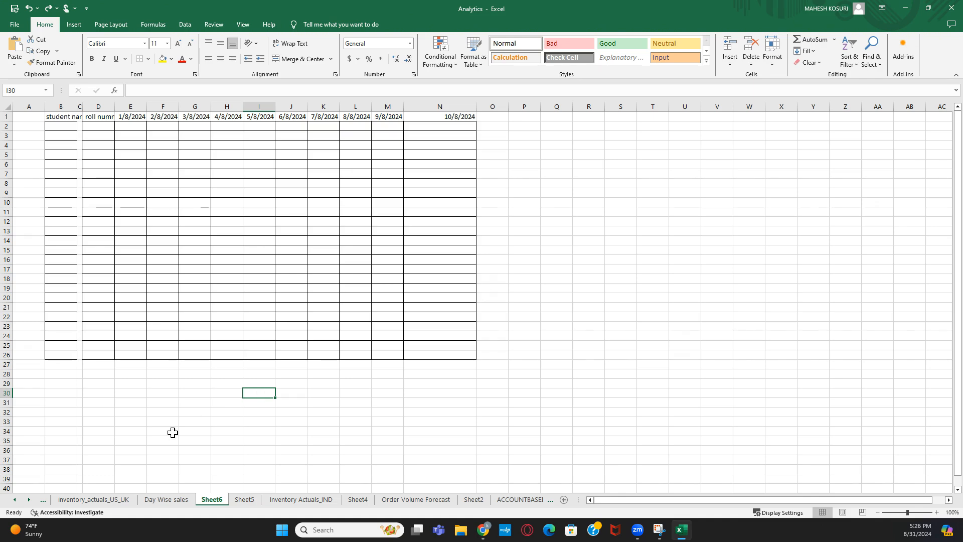
{"action": "left_click", "coordinate": [161, 499]}
{"action": "left_click", "coordinate": [230, 405]}
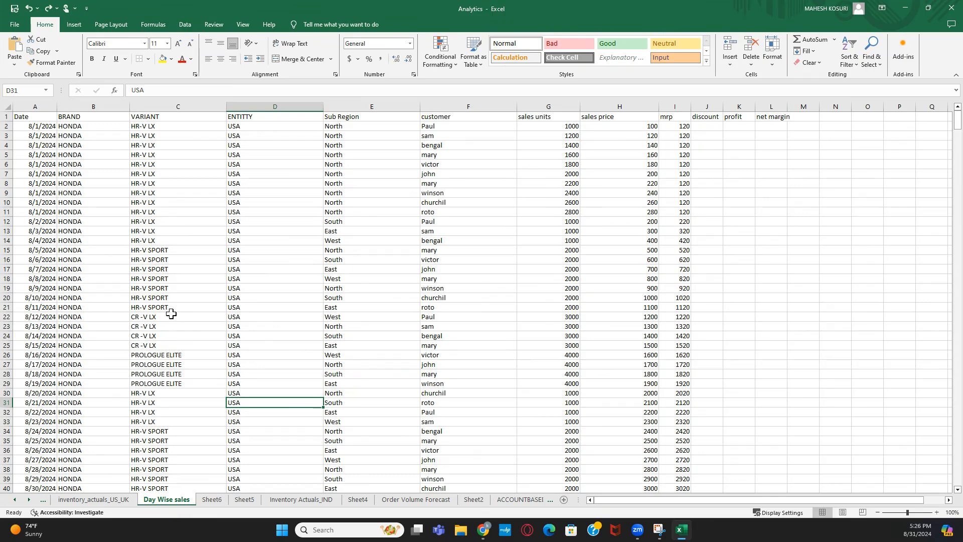
{"action": "left_click", "coordinate": [87, 103]}
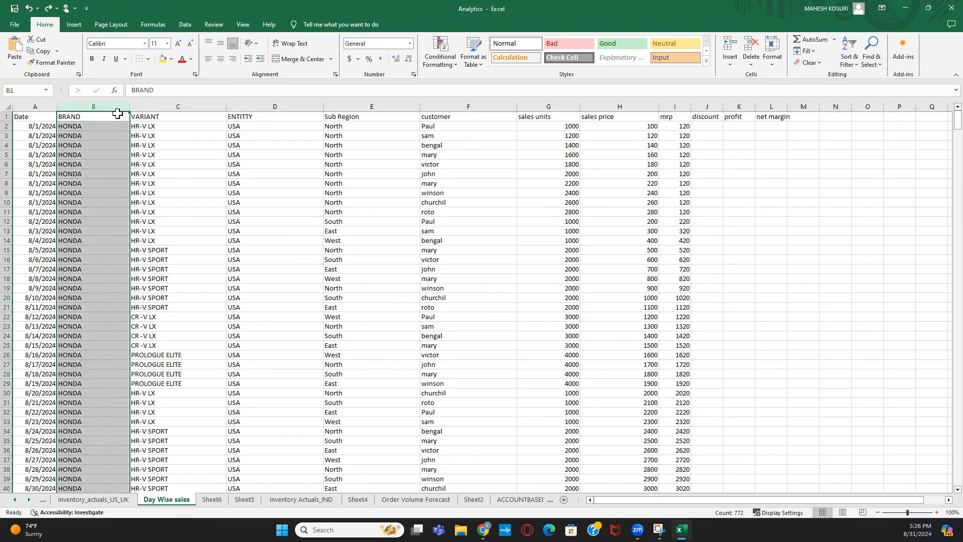
{"action": "left_click", "coordinate": [163, 106]}
{"action": "left_click", "coordinate": [247, 104]}
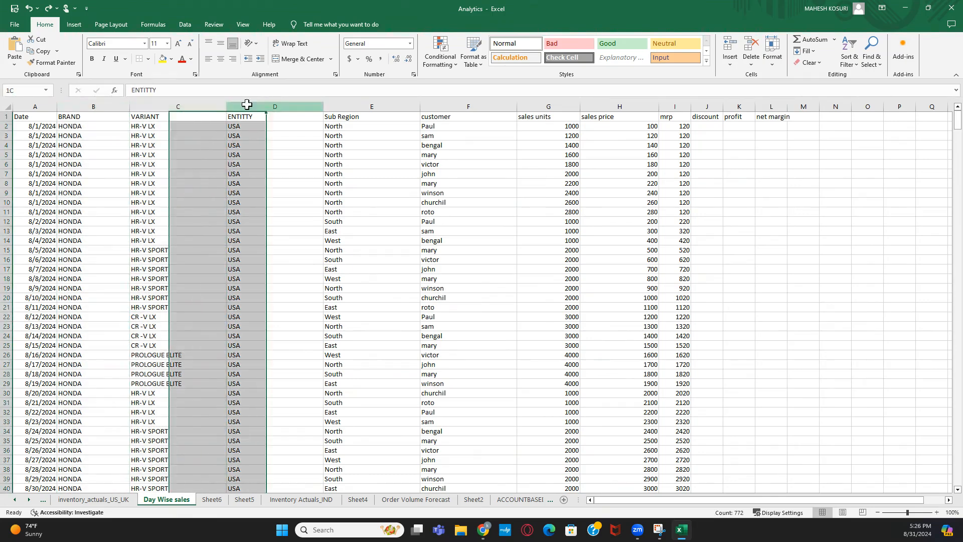
{"action": "left_click", "coordinate": [387, 104]}
{"action": "left_click", "coordinate": [432, 100]}
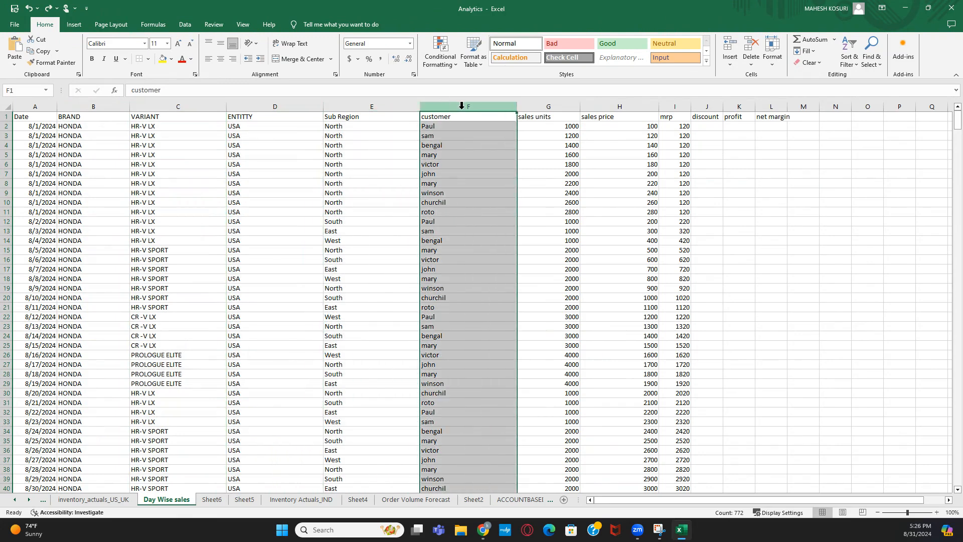
{"action": "left_click", "coordinate": [548, 101]}
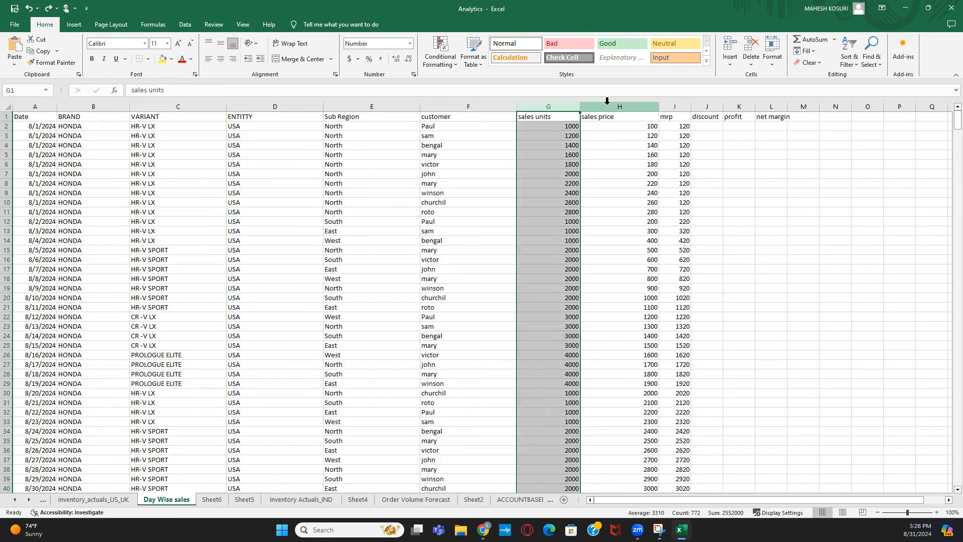
{"action": "left_click", "coordinate": [618, 103]}
{"action": "left_click", "coordinate": [667, 103]}
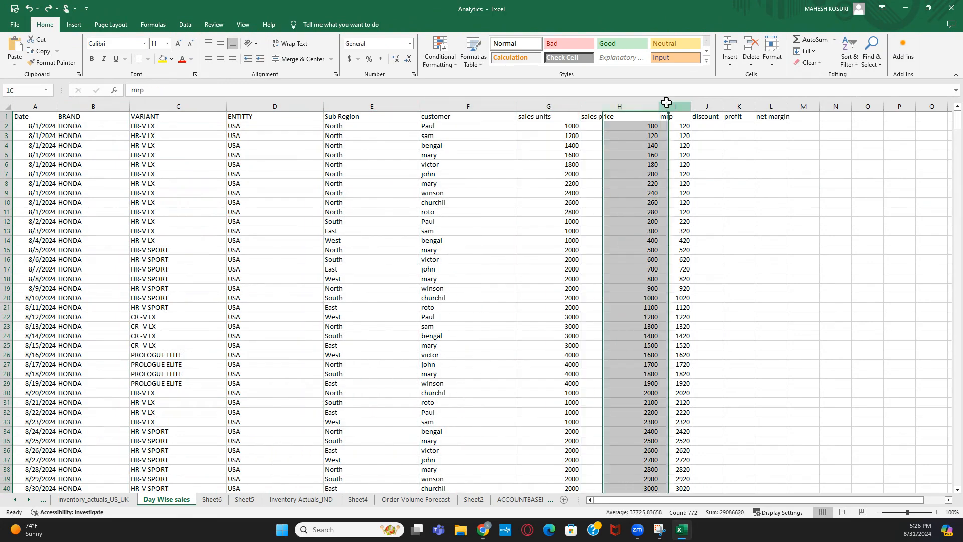
{"action": "left_click", "coordinate": [708, 145]}
{"action": "left_click_drag", "start_coordinate": [541, 106], "coordinate": [934, 122]}
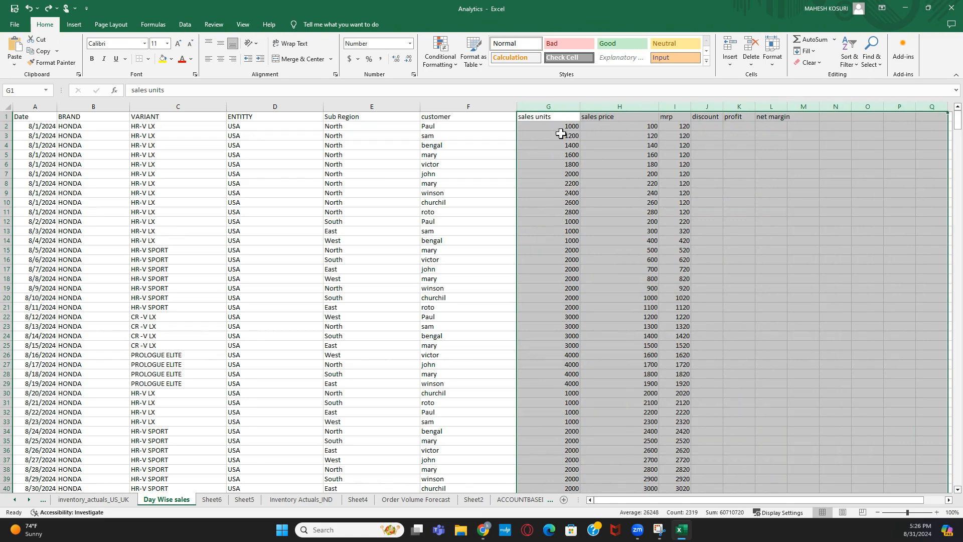
{"action": "left_click", "coordinate": [863, 130]}
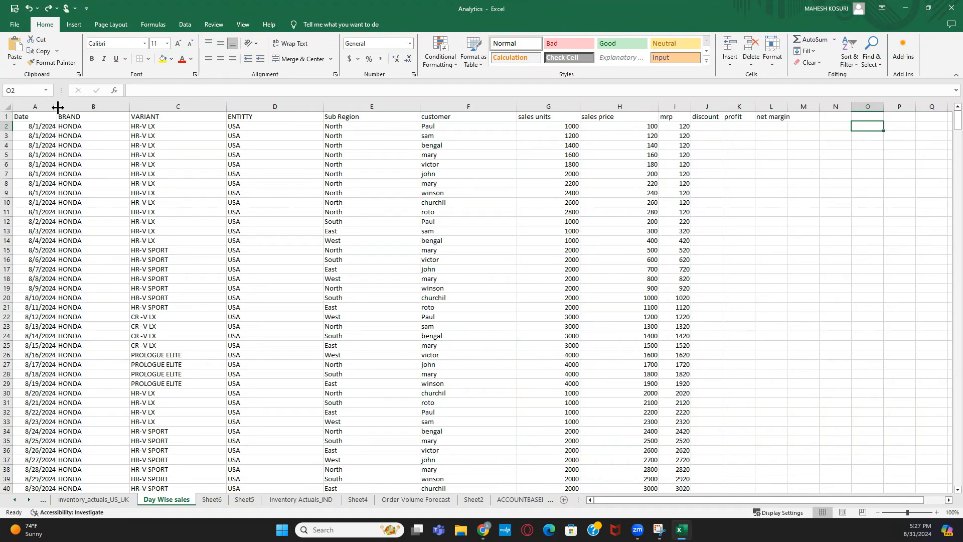
{"action": "left_click_drag", "start_coordinate": [45, 101], "coordinate": [448, 105]}
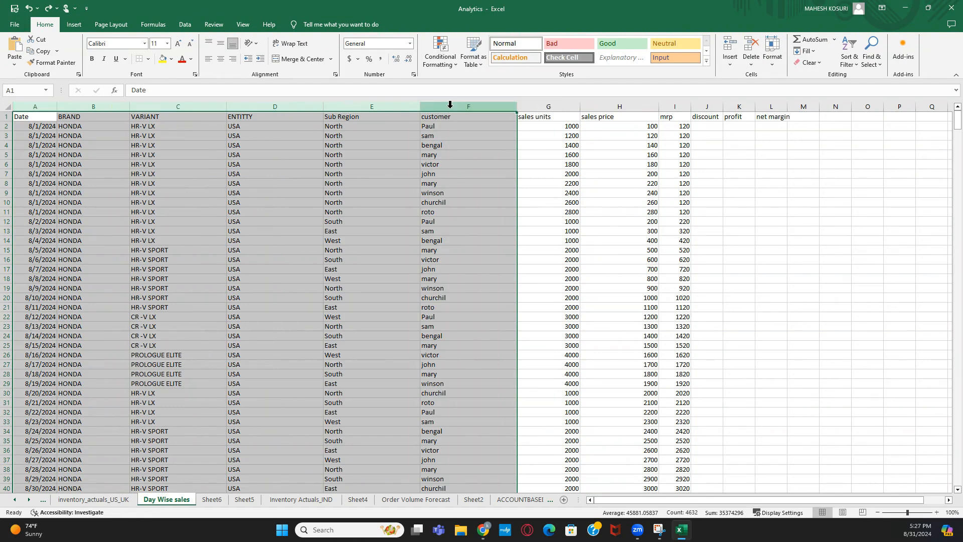
{"action": "left_click", "coordinate": [531, 104]}
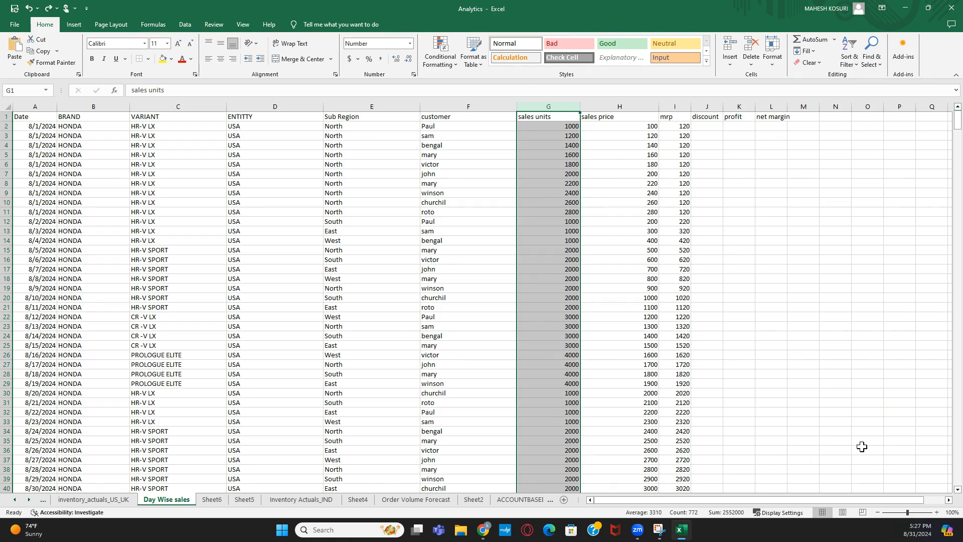
{"action": "left_click", "coordinate": [709, 118]}
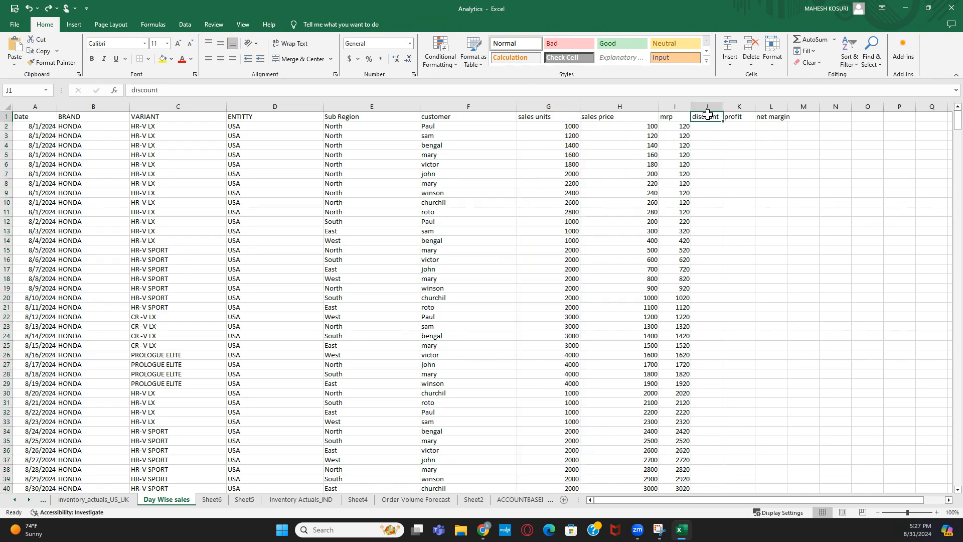
{"action": "left_click", "coordinate": [737, 117]}
{"action": "left_click", "coordinate": [773, 116]}
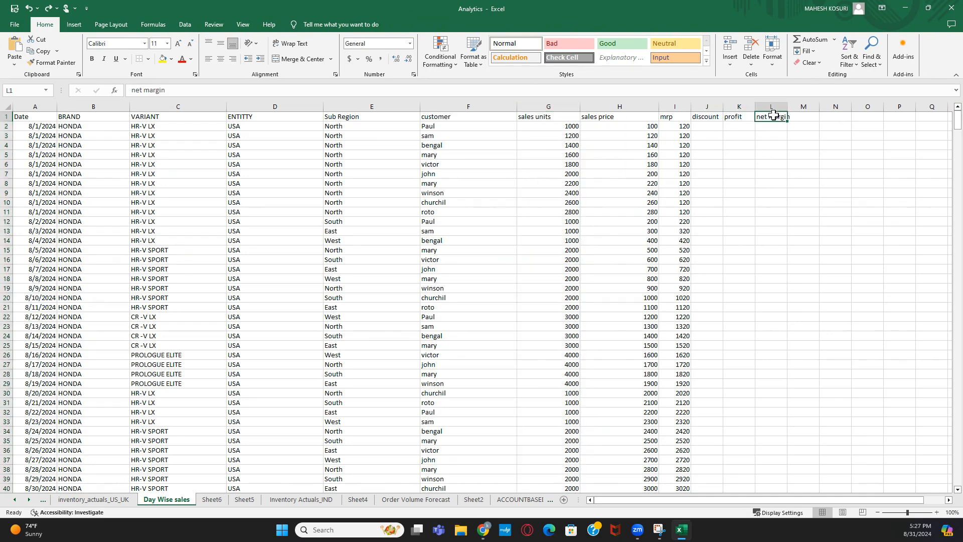
{"action": "left_click", "coordinate": [813, 117]}
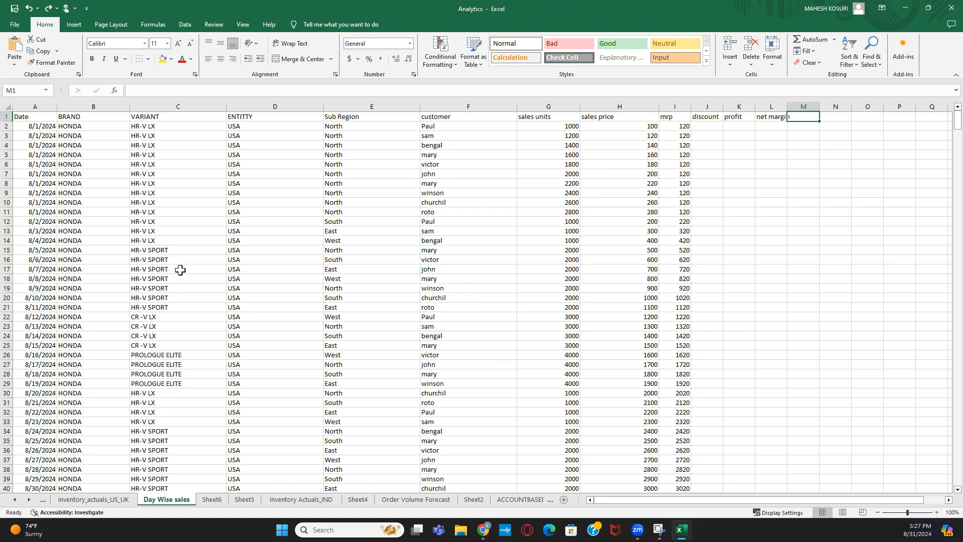
{"action": "left_click", "coordinate": [195, 252]}
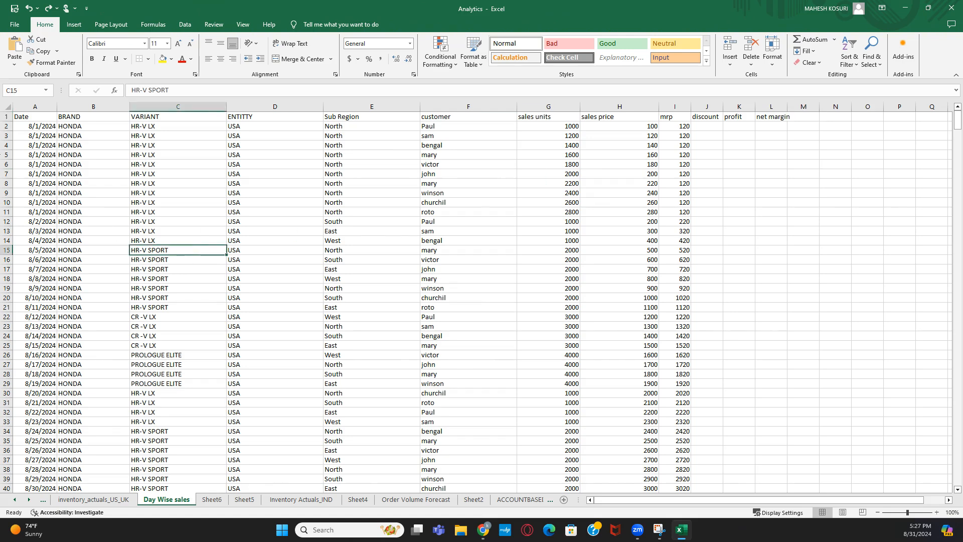
{"action": "left_click", "coordinate": [25, 107]}
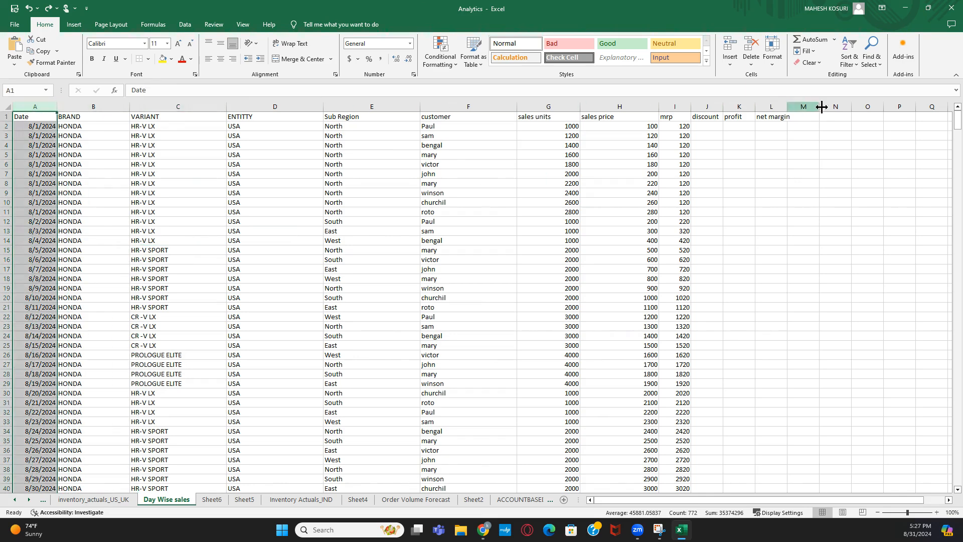
{"action": "left_click", "coordinate": [743, 479]}
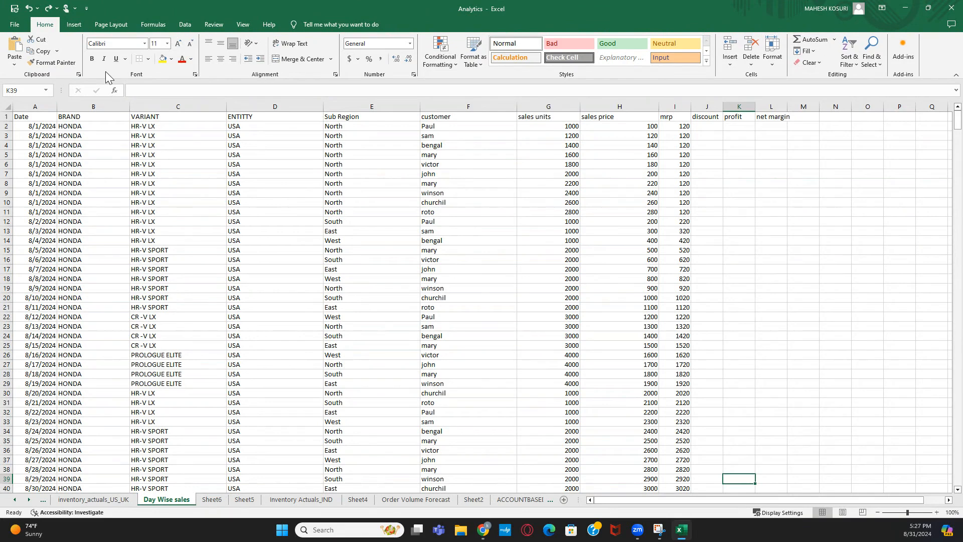
{"action": "left_click", "coordinate": [709, 126]}
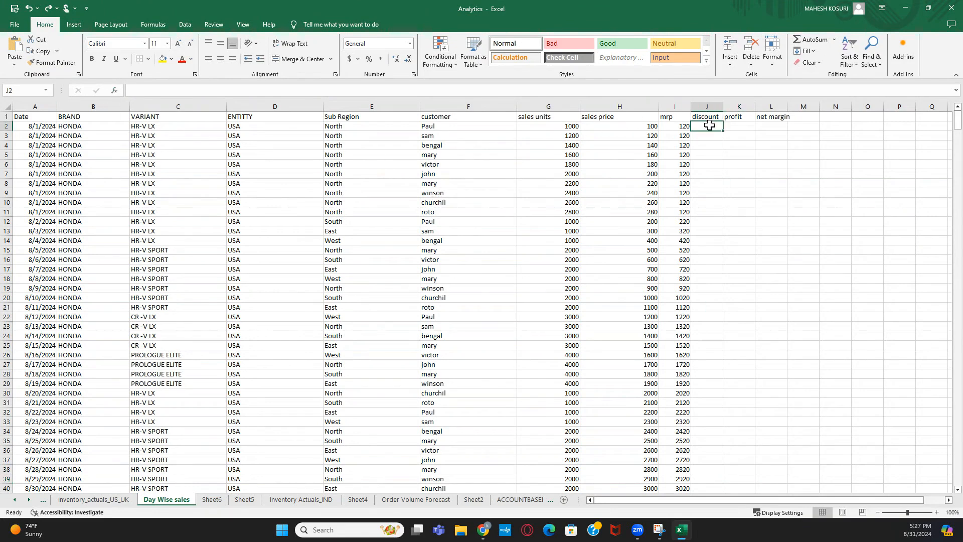
{"action": "left_click", "coordinate": [100, 127]}
{"action": "left_click", "coordinate": [704, 126]}
{"action": "left_click", "coordinate": [646, 127]}
{"action": "left_click", "coordinate": [697, 127]}
{"action": "left_click", "coordinate": [657, 175]}
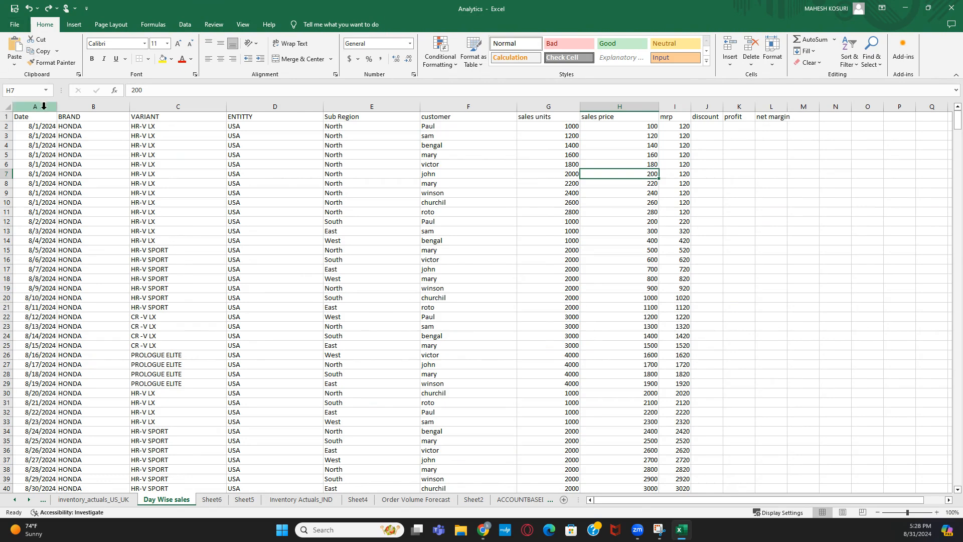
{"action": "left_click", "coordinate": [570, 102]}
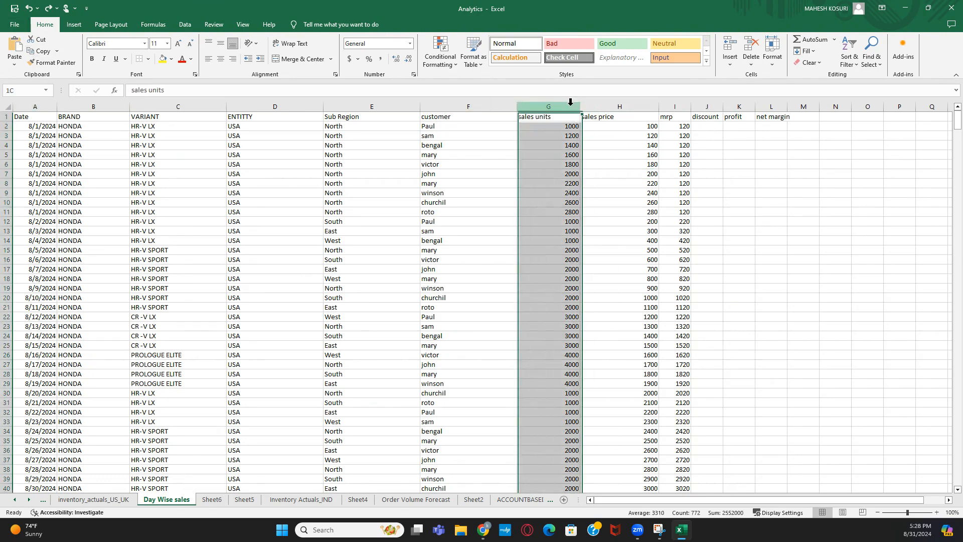
{"action": "left_click", "coordinate": [197, 106]}
{"action": "left_click", "coordinate": [117, 105]}
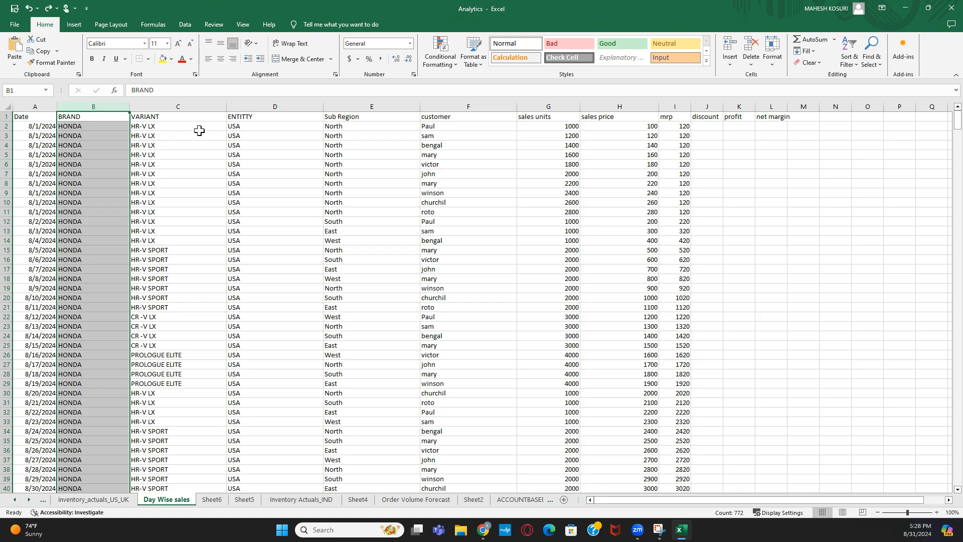
{"action": "left_click", "coordinate": [205, 239]}
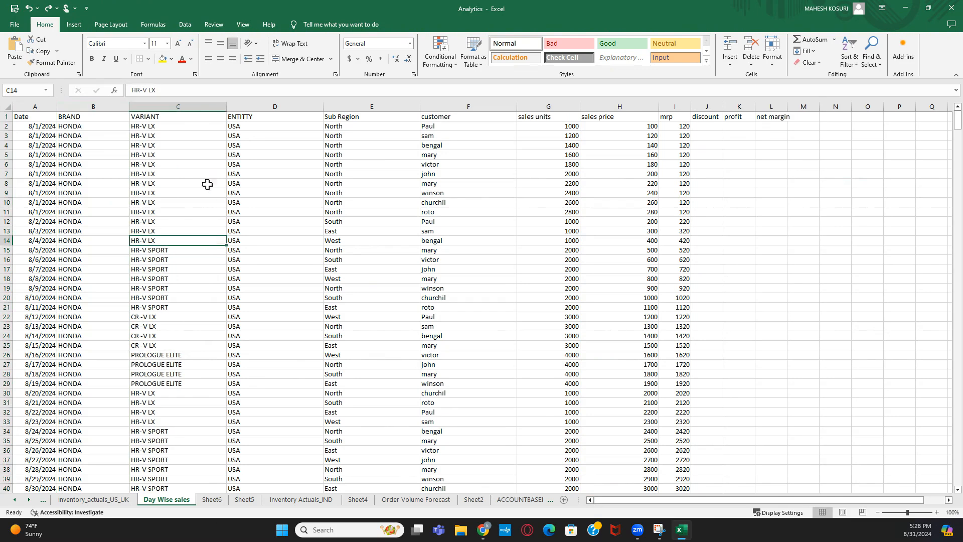
{"action": "left_click_drag", "start_coordinate": [37, 106], "coordinate": [190, 107]}
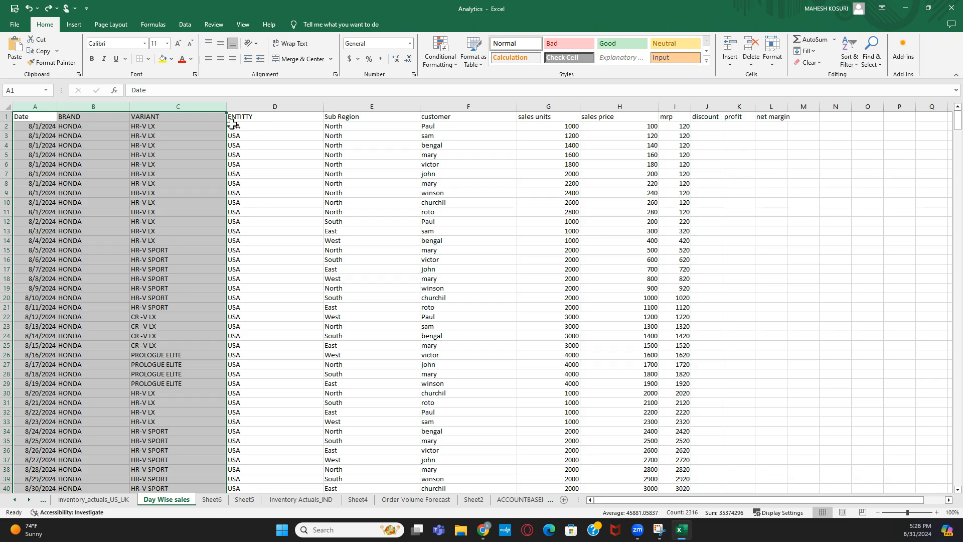
{"action": "left_click", "coordinate": [102, 128]}
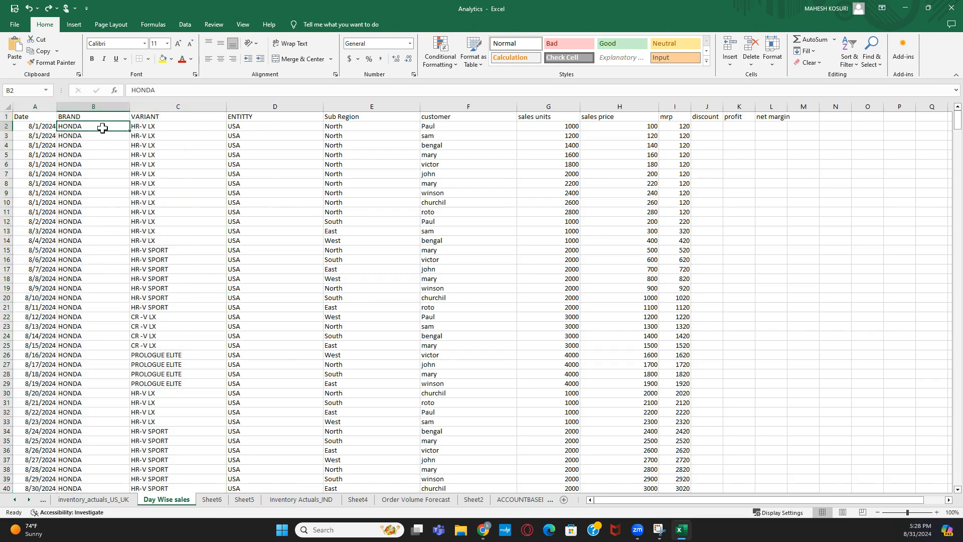
{"action": "left_click", "coordinate": [161, 106]}
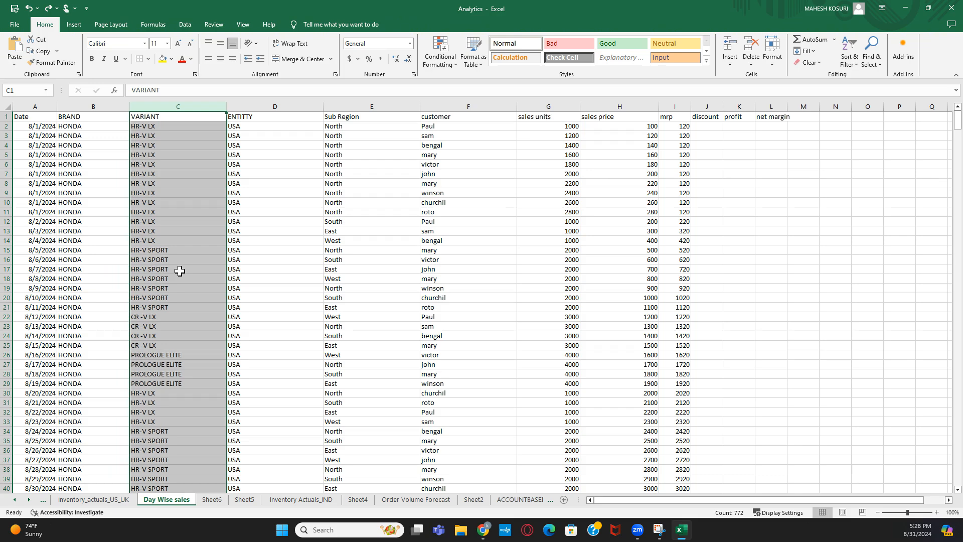
- Copy the VARIANT column and paste it into column O
{"action": "key", "text": "ctrl+c"}
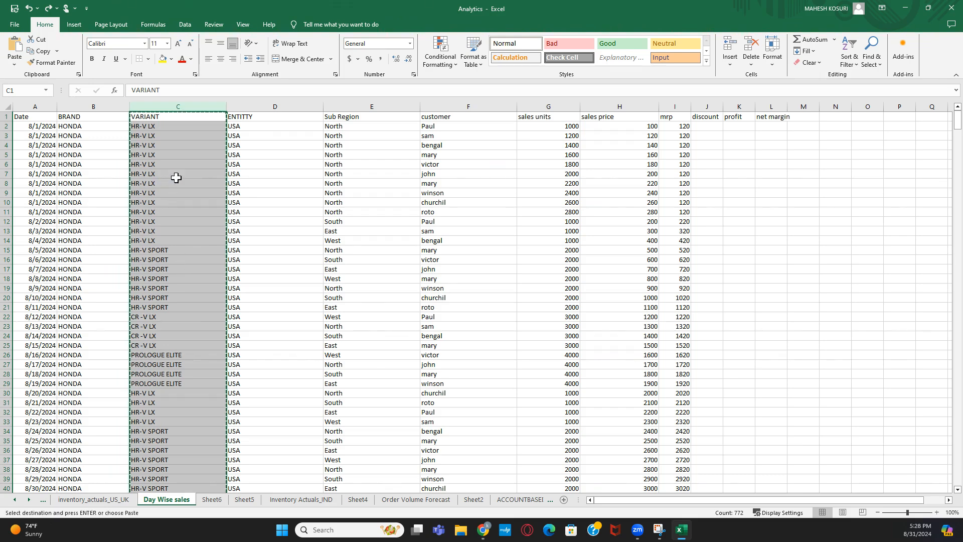
{"action": "left_click", "coordinate": [873, 104]}
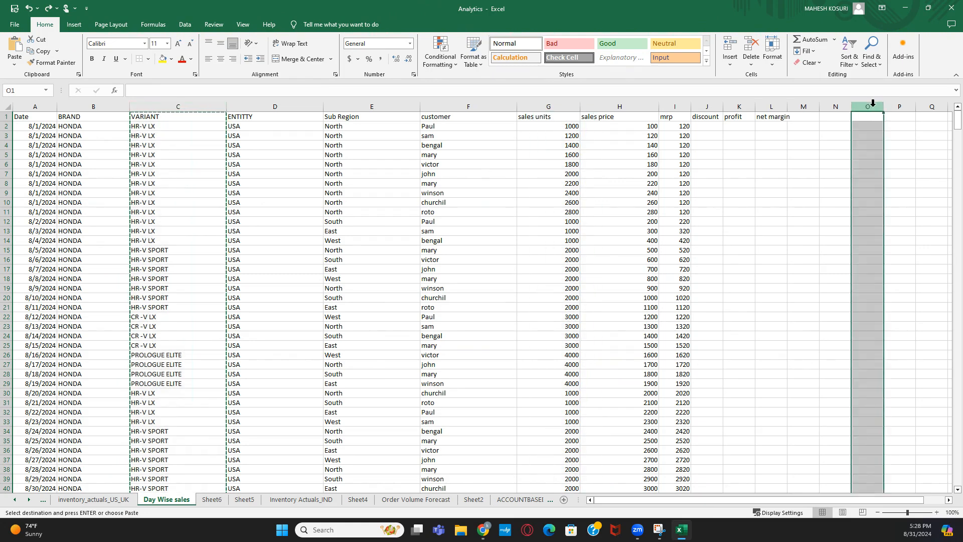
{"action": "key", "text": "ctrl+v"}
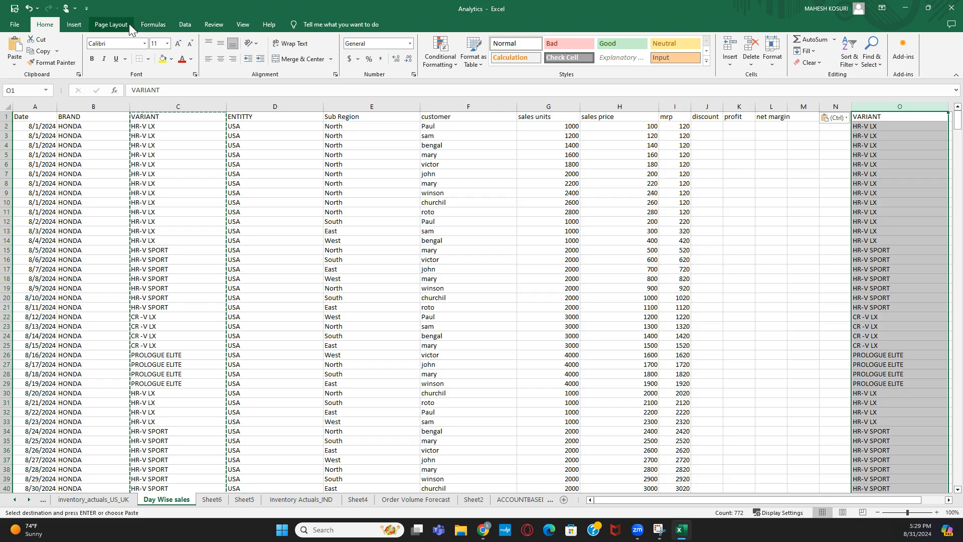
- Remove duplicates from column O, leaving HR-V LX, HR-V SPORT, CR -V LX and PROLOGUE ELITE
{"action": "left_click", "coordinate": [180, 24]}
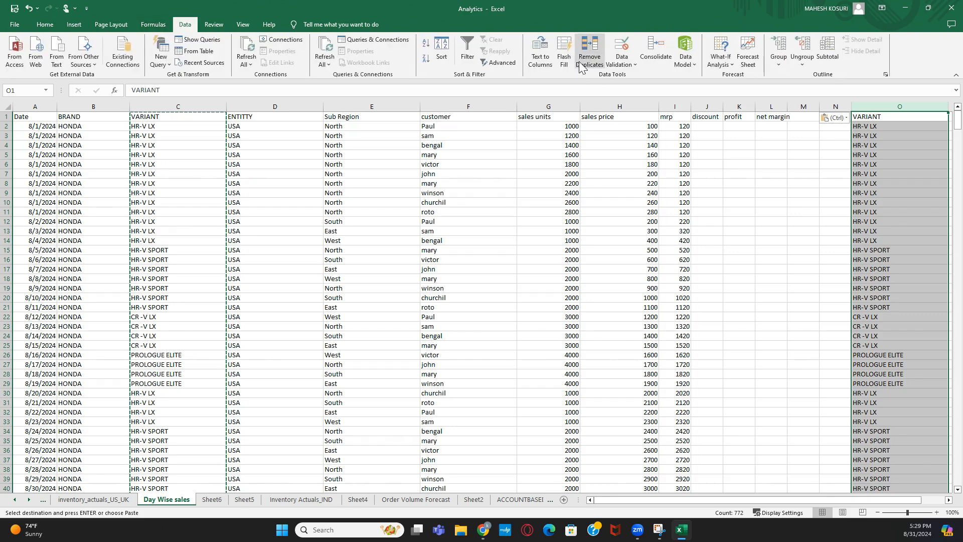
{"action": "left_click", "coordinate": [597, 51]}
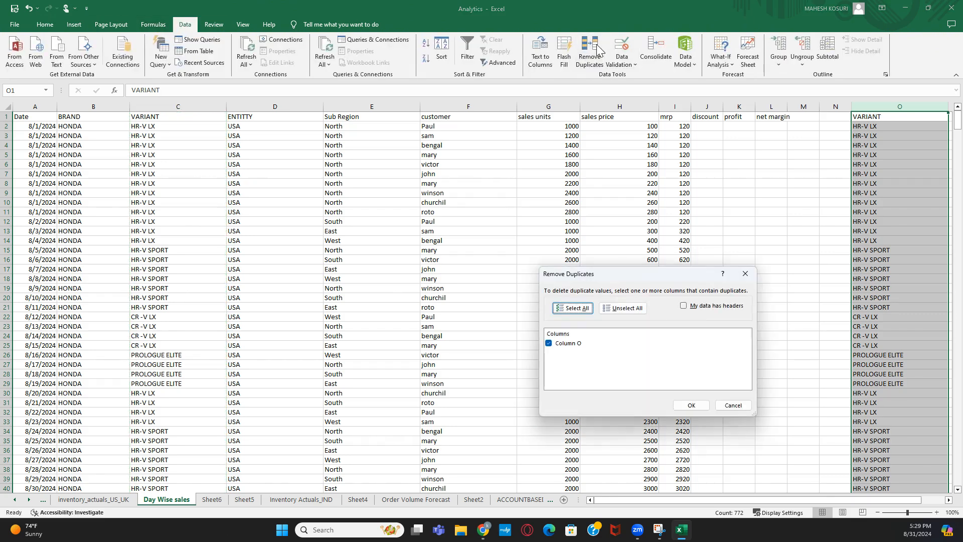
{"action": "left_click", "coordinate": [691, 405]}
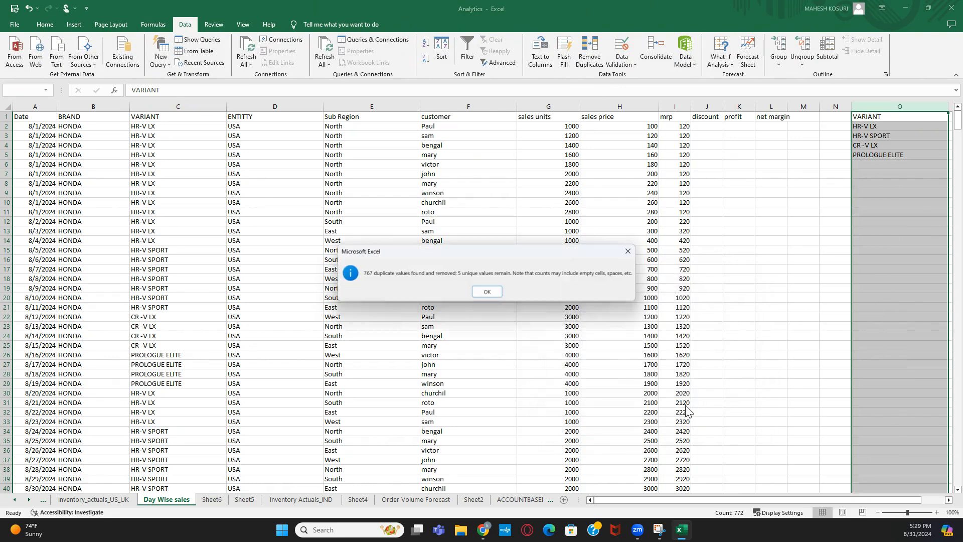
{"action": "left_click", "coordinate": [633, 250]}
{"action": "left_click", "coordinate": [882, 125]}
{"action": "left_click", "coordinate": [893, 154]}
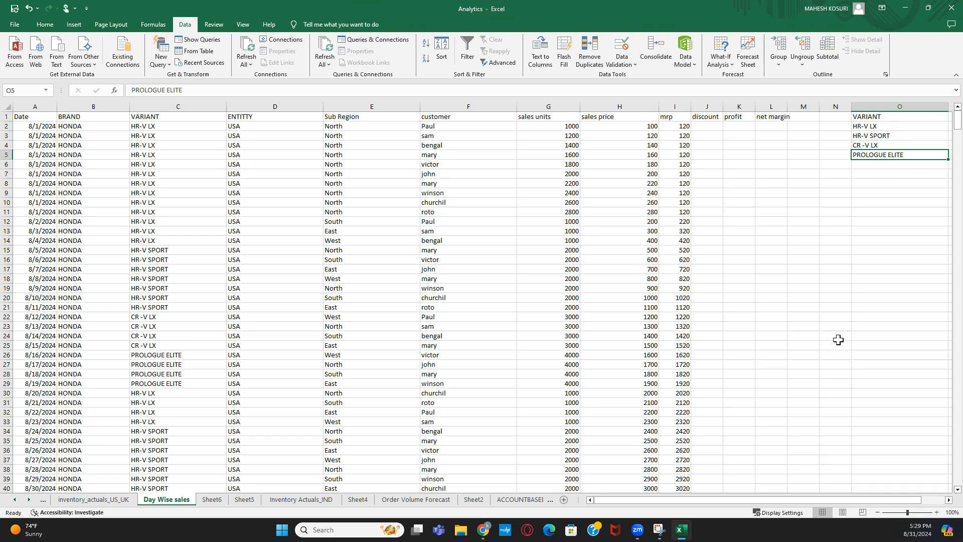
{"action": "left_click", "coordinate": [949, 500]}
- Enter variant codes 100001 and 100002 beside HR-V LX and HR-V SPORT
{"action": "left_click", "coordinate": [948, 500]}
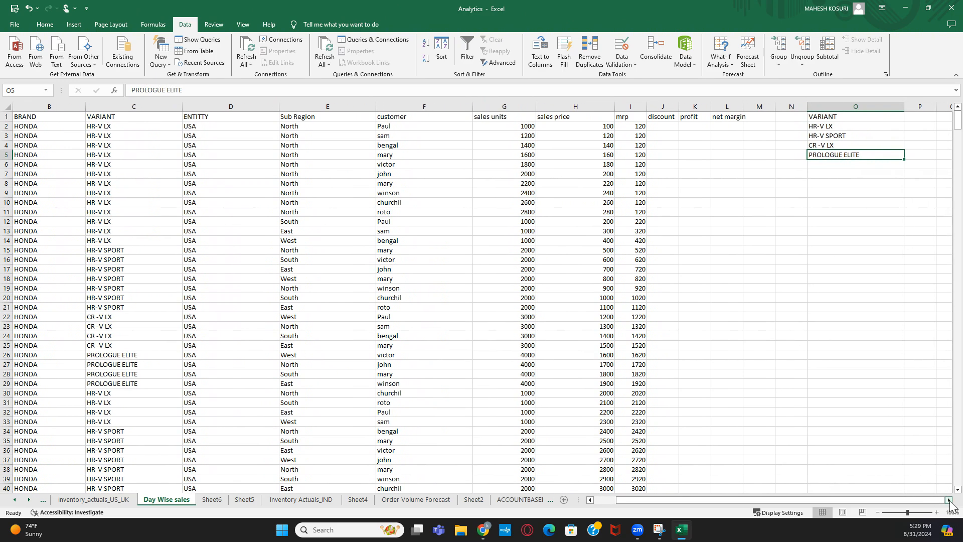
{"action": "left_click", "coordinate": [877, 230]}
{"action": "left_click_drag", "start_coordinate": [851, 126], "coordinate": [850, 154]}
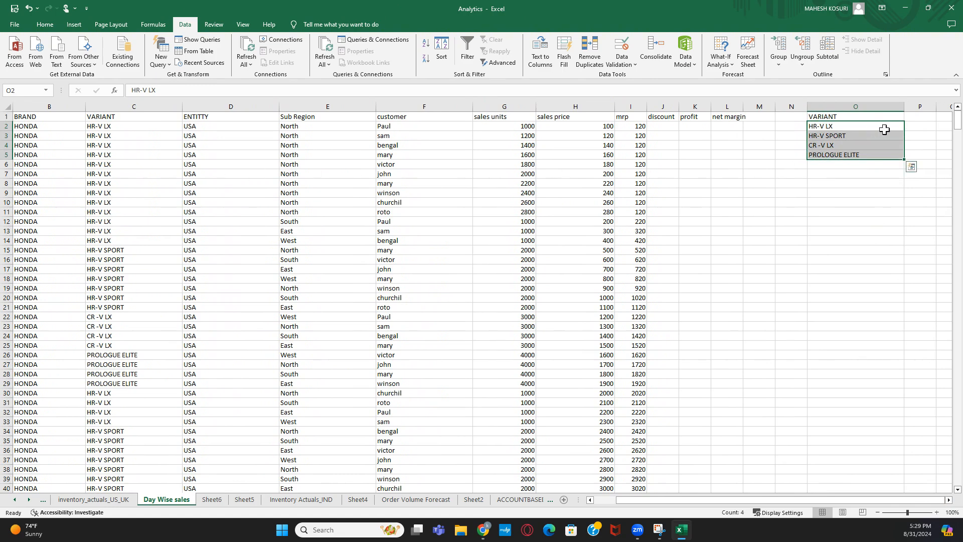
{"action": "left_click", "coordinate": [925, 127]}
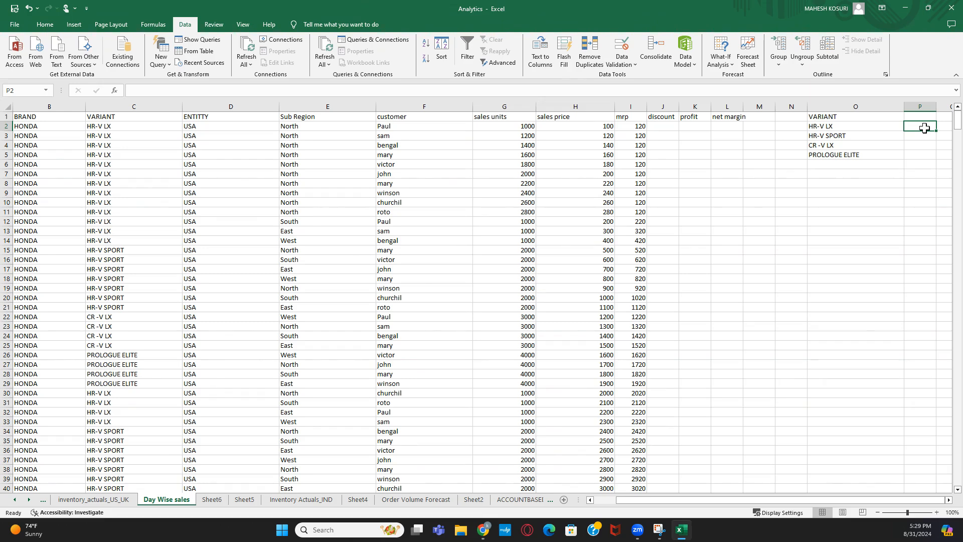
{"action": "type", "text": "100001"}
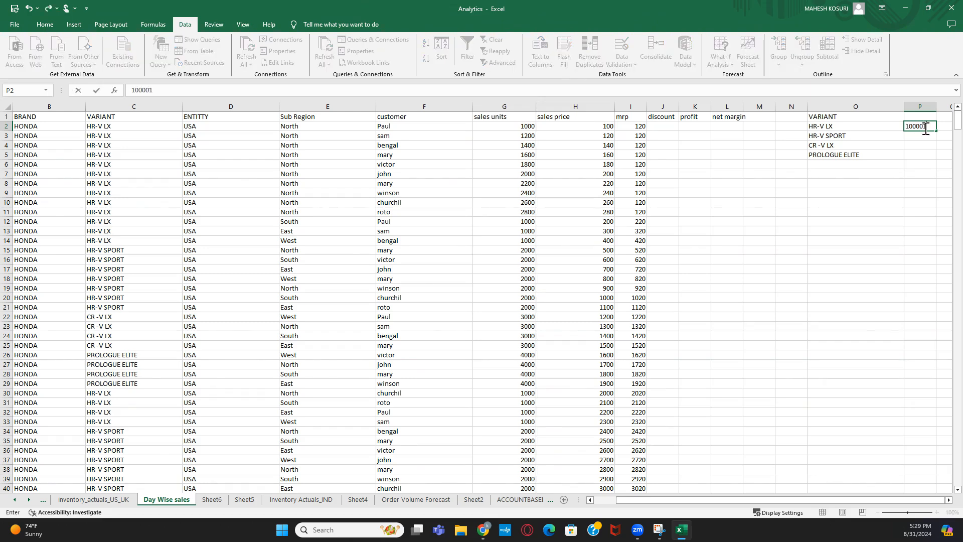
{"action": "key", "text": "Return"}
{"action": "type", "text": "100"}
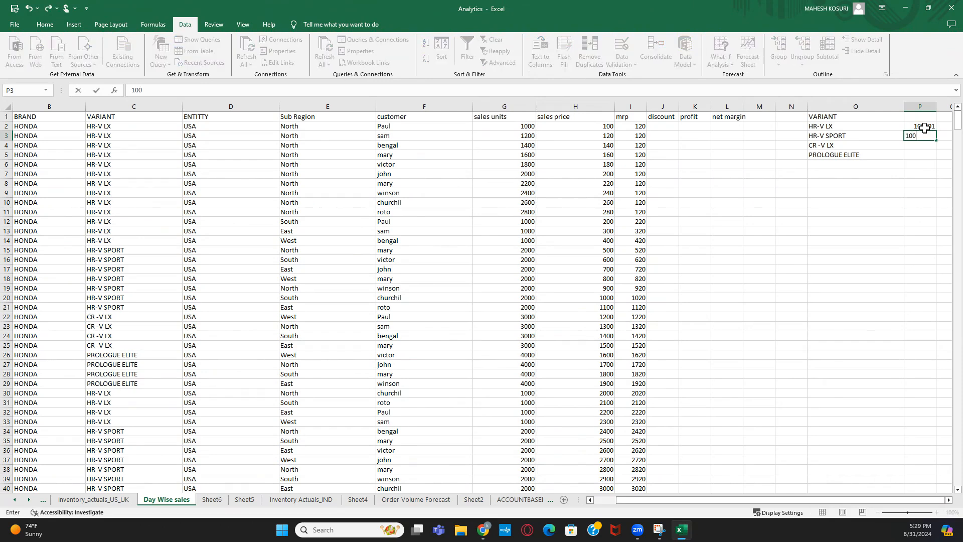
{"action": "type", "text": "0002"}
{"action": "key", "text": "Return"}
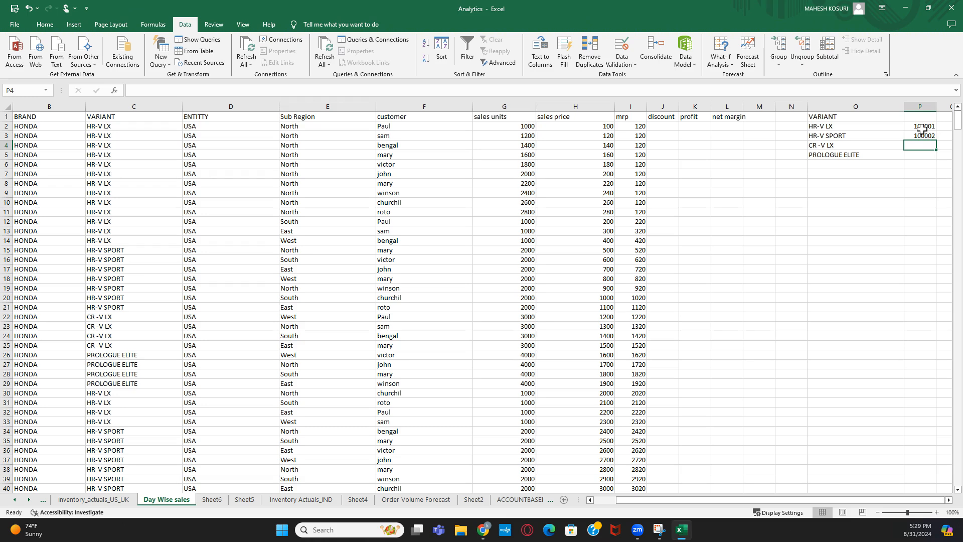
- Fill the code series down with 100003 and 100004 beside the remaining variants
{"action": "left_click_drag", "start_coordinate": [922, 129], "coordinate": [936, 160]}
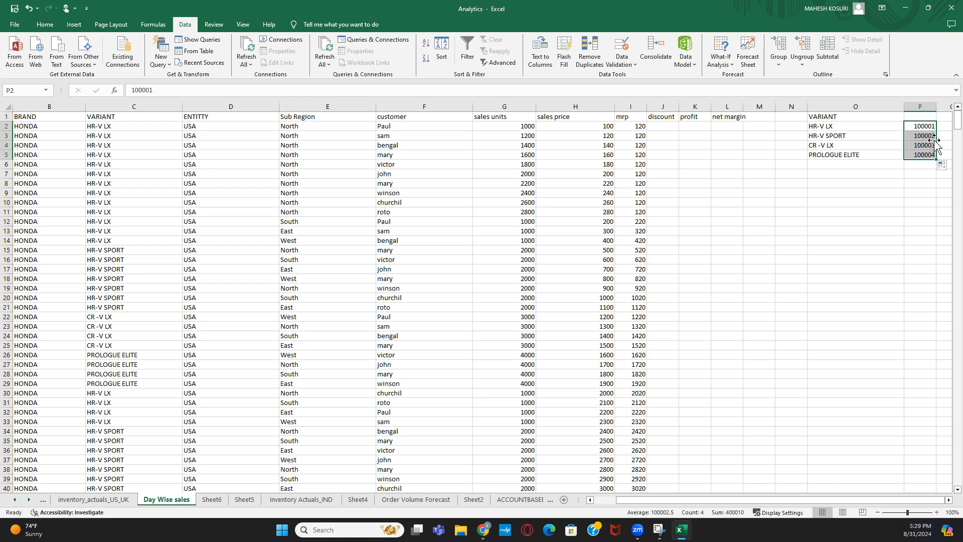
{"action": "left_click", "coordinate": [855, 156]}
{"action": "left_click", "coordinate": [931, 126]}
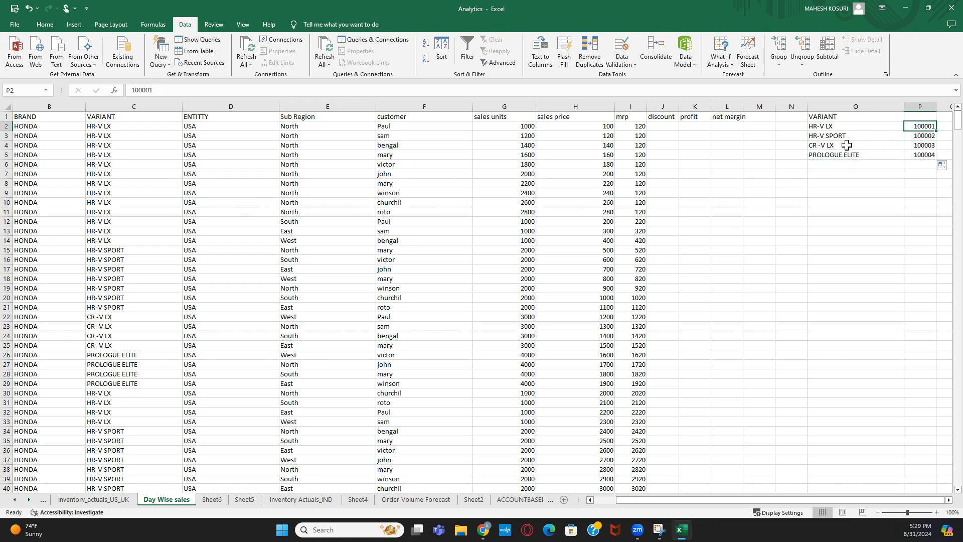
{"action": "left_click", "coordinate": [813, 127]}
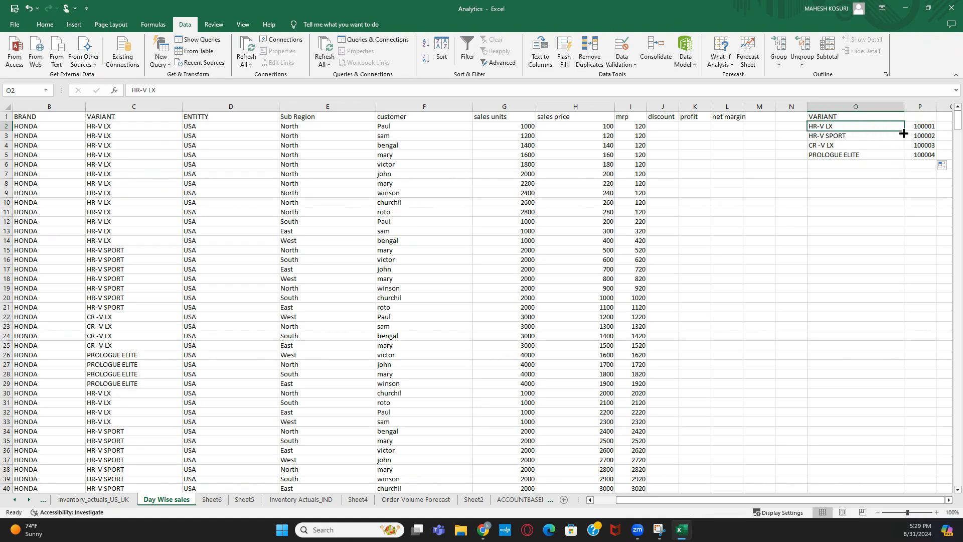
{"action": "left_click_drag", "start_coordinate": [860, 127], "coordinate": [860, 164]}
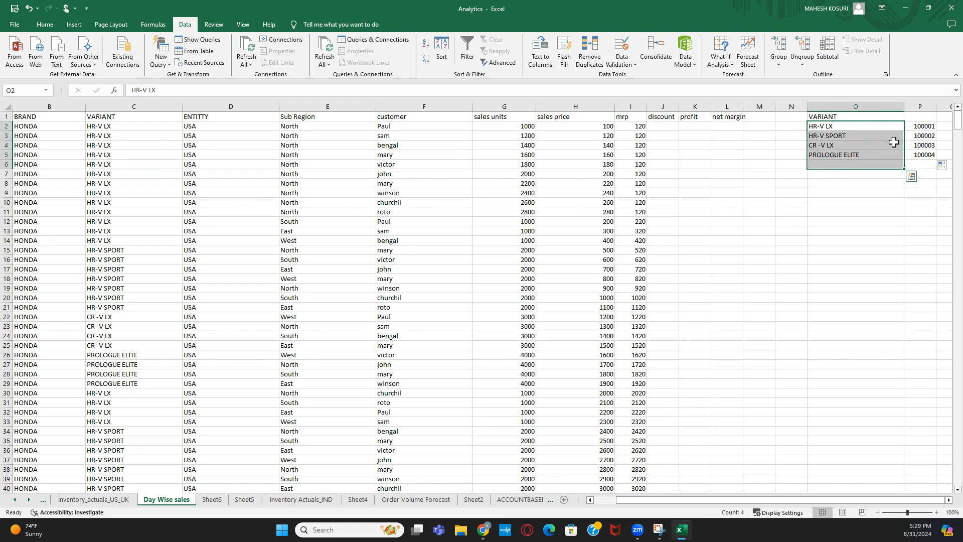
{"action": "left_click_drag", "start_coordinate": [918, 128], "coordinate": [921, 156]}
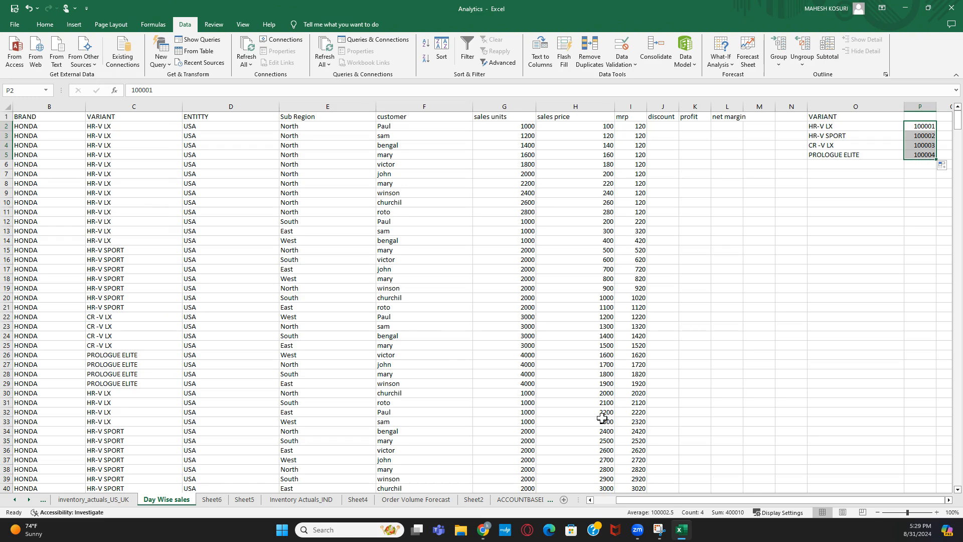
{"action": "left_click_drag", "start_coordinate": [617, 502], "coordinate": [609, 502]}
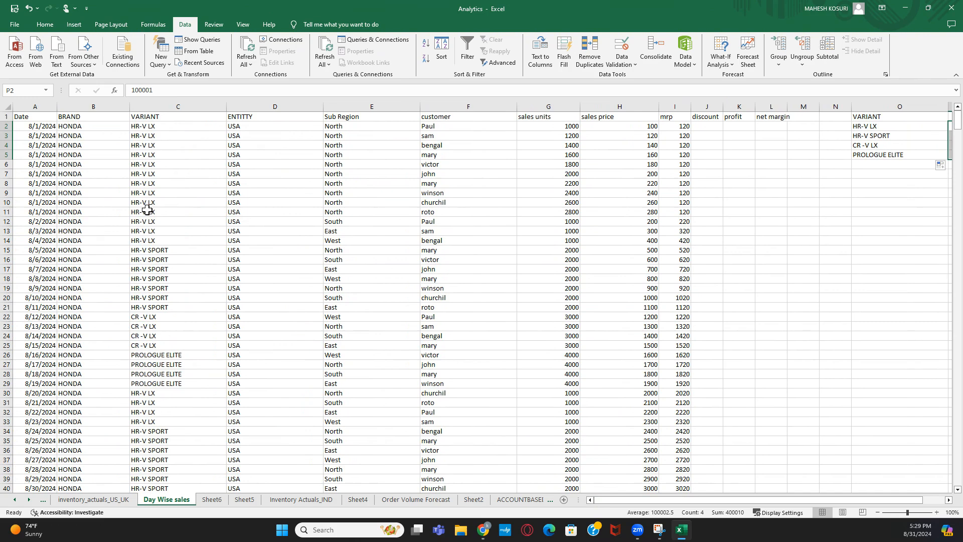
{"action": "left_click", "coordinate": [257, 101]}
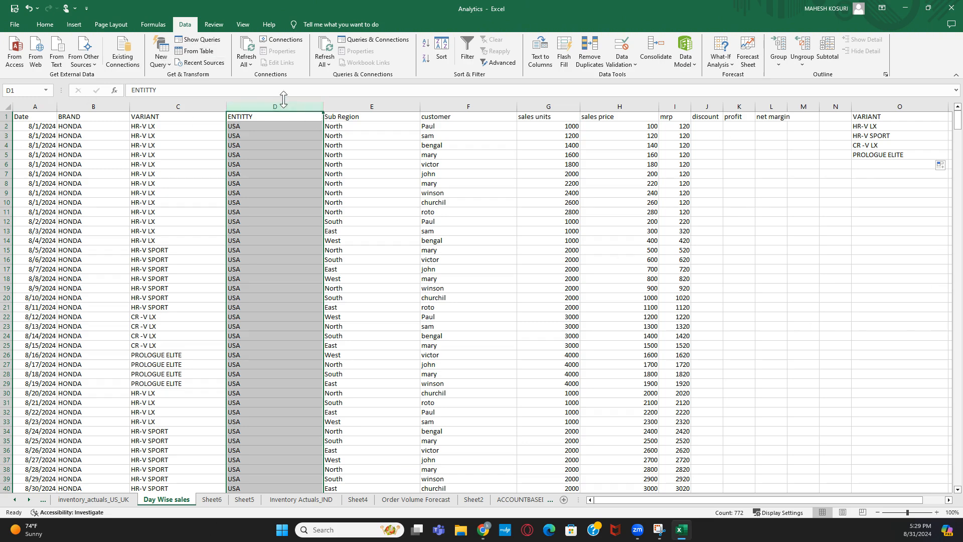
- Copy the ENTITTY column D and paste it into column R
{"action": "left_click", "coordinate": [282, 132]}
{"action": "left_click", "coordinate": [282, 104]}
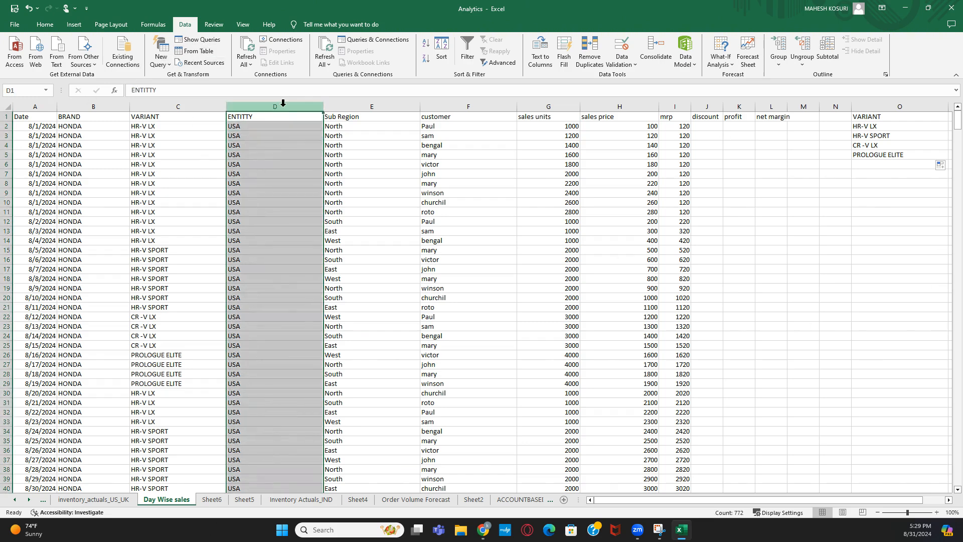
{"action": "key", "text": "ctrl+c"}
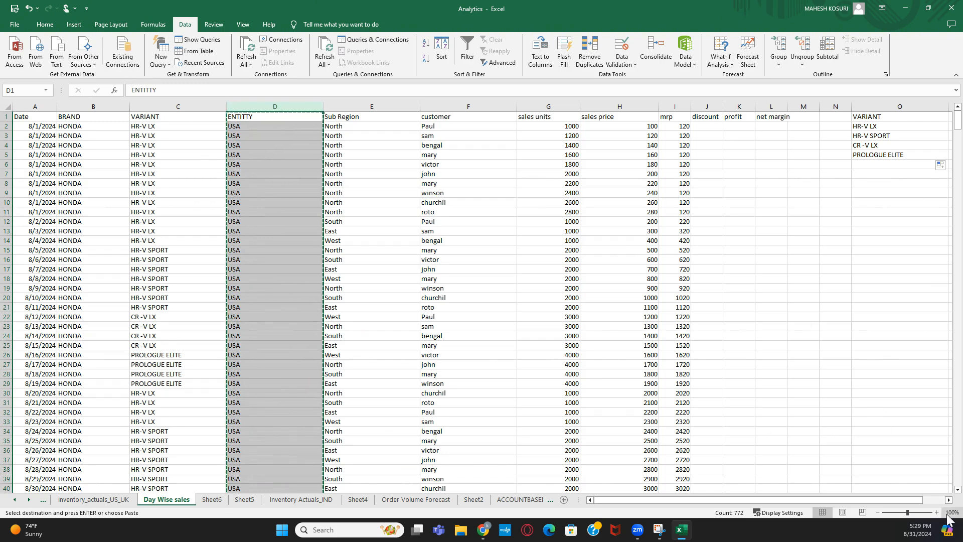
{"action": "scroll", "coordinate": [912, 404], "scroll_direction": "right", "scroll_amount": 3}
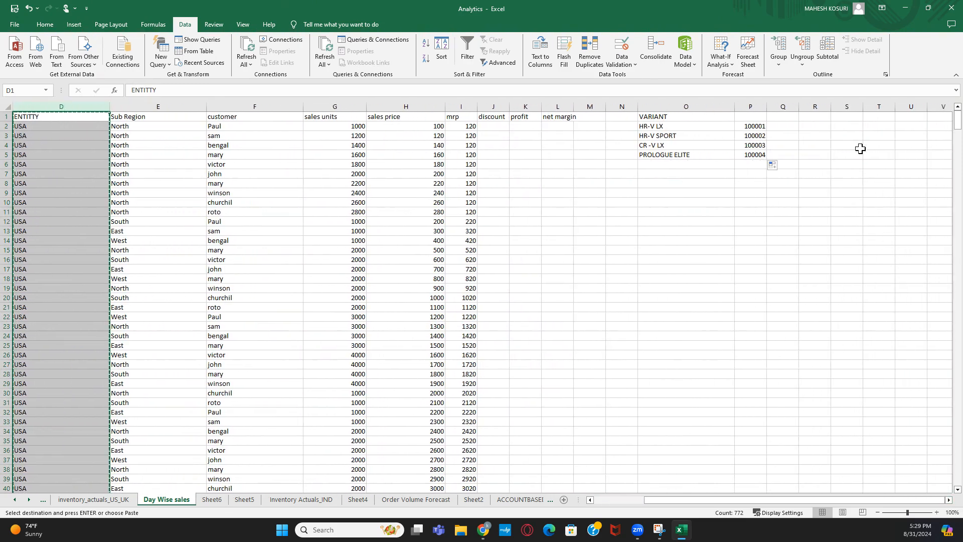
{"action": "left_click", "coordinate": [835, 119]}
{"action": "left_click", "coordinate": [825, 119]}
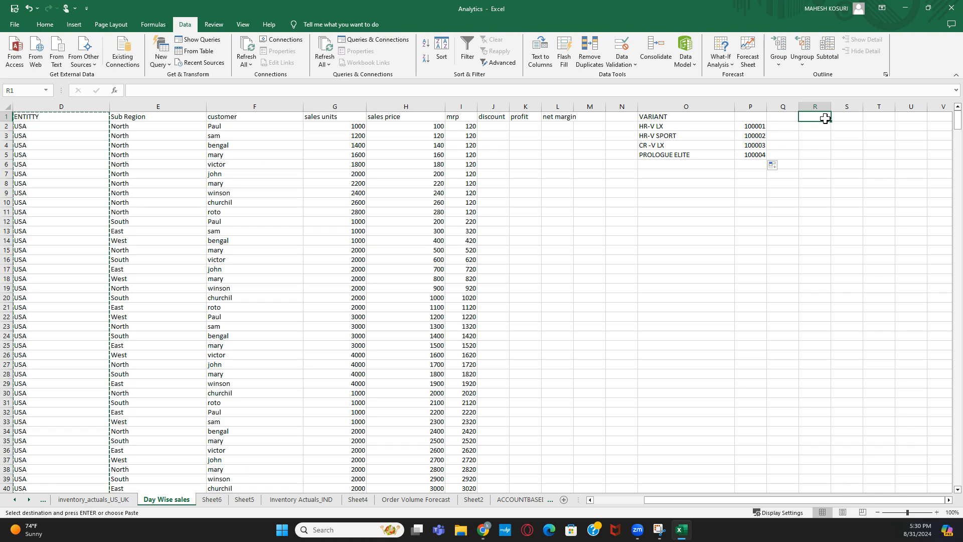
{"action": "key", "text": "ctrl+v"}
- Remove duplicates from column R, leaving USA, IND and UK
{"action": "left_click", "coordinate": [883, 154]}
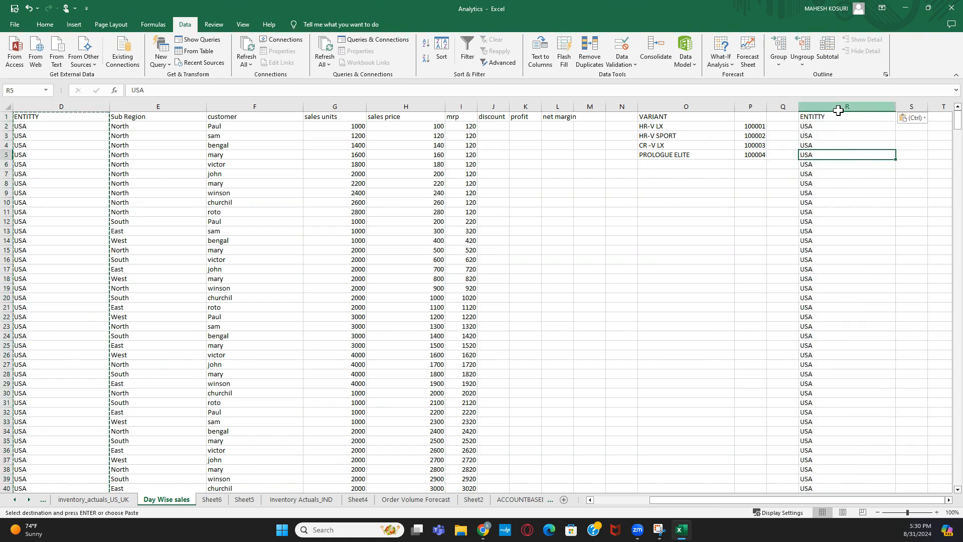
{"action": "left_click", "coordinate": [838, 110]}
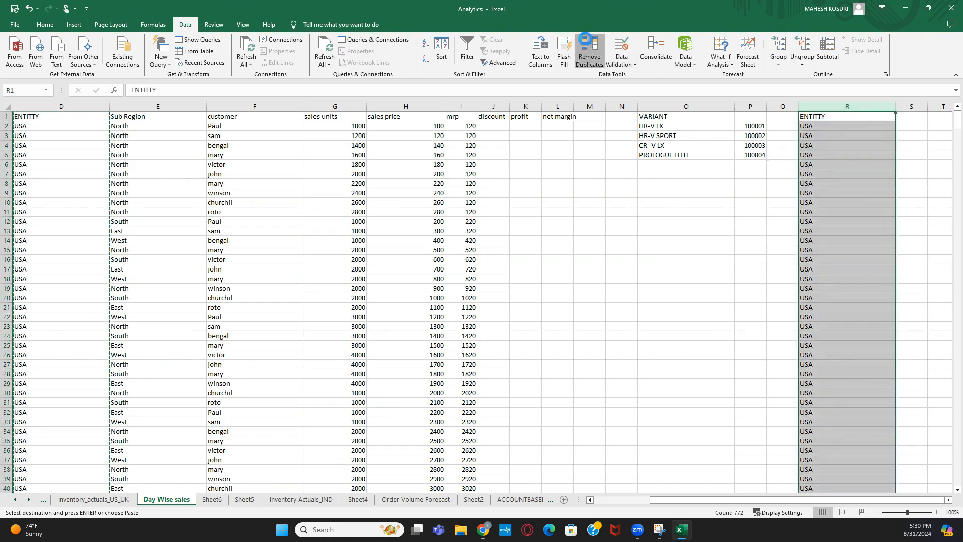
{"action": "left_click", "coordinate": [585, 41]}
{"action": "left_click", "coordinate": [691, 406]}
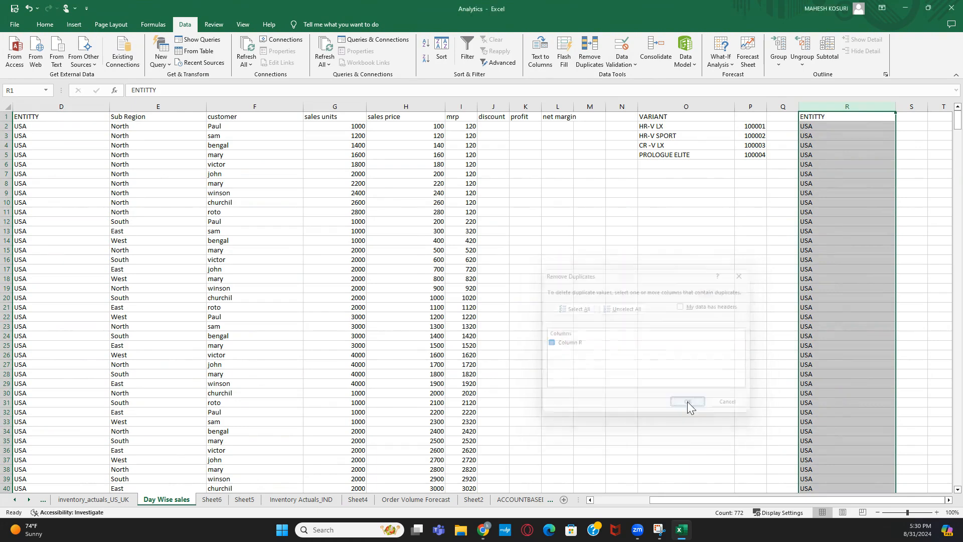
{"action": "left_click", "coordinate": [488, 292]}
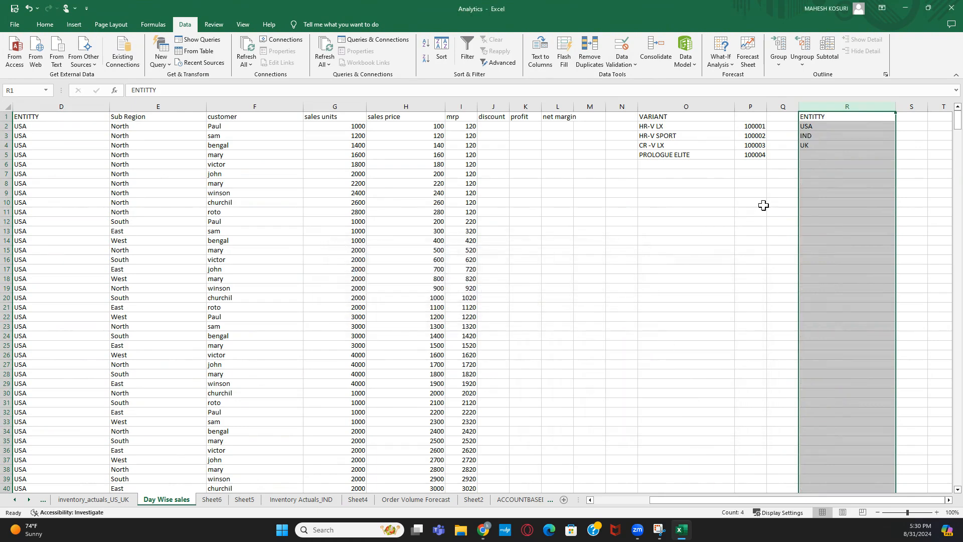
{"action": "left_click", "coordinate": [853, 127]}
- Enter entity codes 10001, 10002 and 10003 beside USA, IND and UK
{"action": "left_click", "coordinate": [912, 127]}
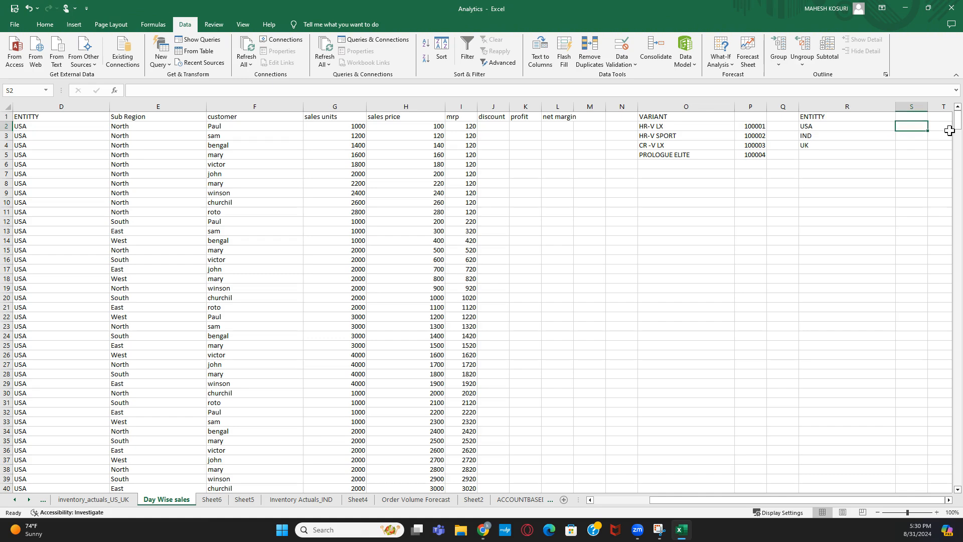
{"action": "type", "text": "100"}
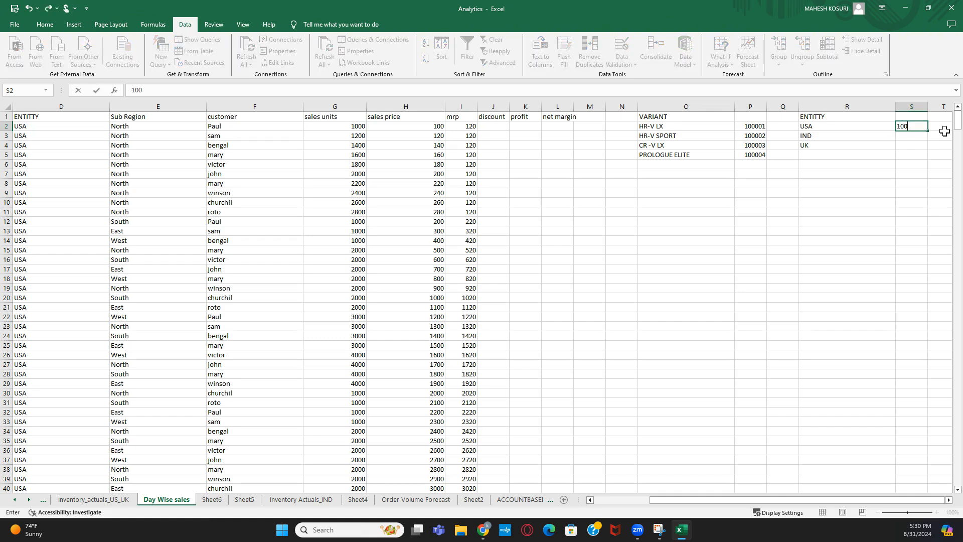
{"action": "type", "text": "01"}
{"action": "key", "text": "Return"}
{"action": "type", "text": "1"}
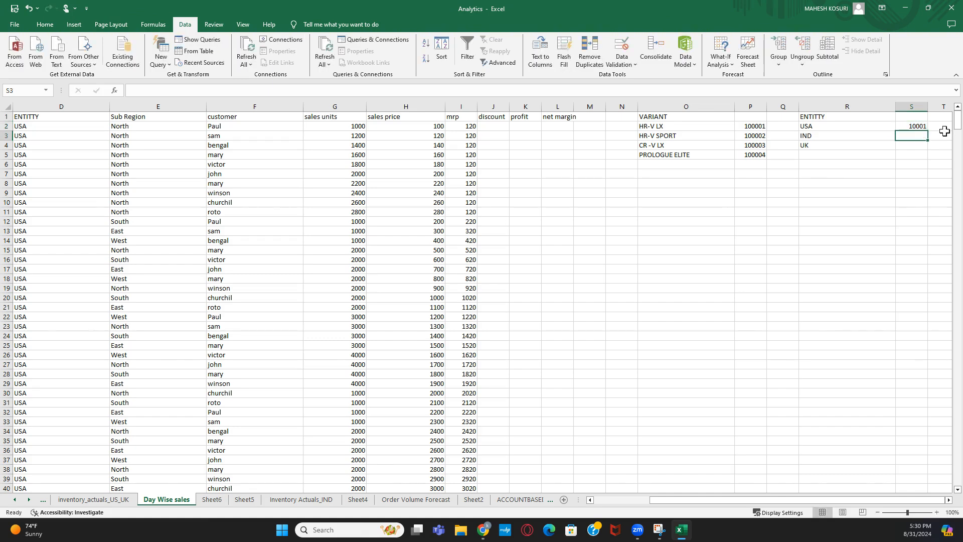
{"action": "type", "text": "0002"}
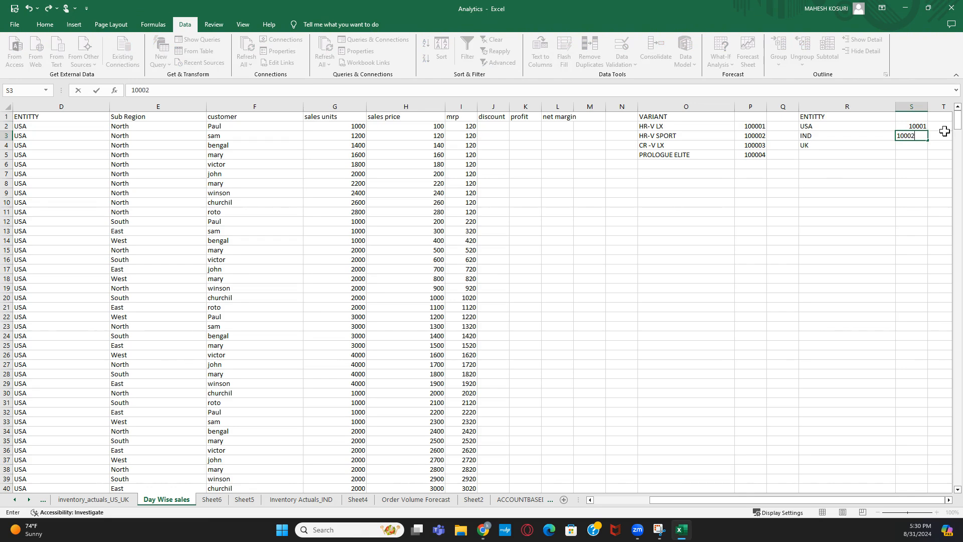
{"action": "key", "text": "Return"}
{"action": "type", "text": "10003"}
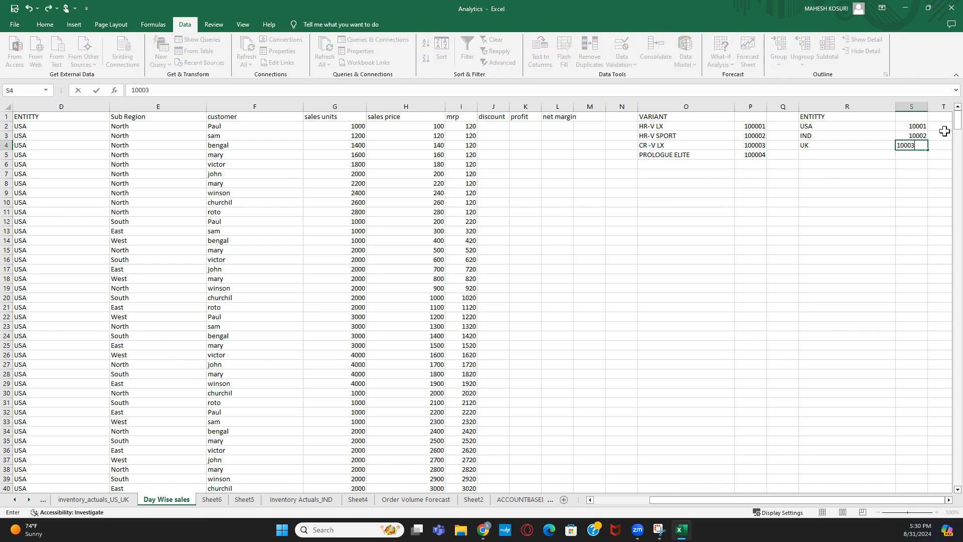
{"action": "key", "text": "Return"}
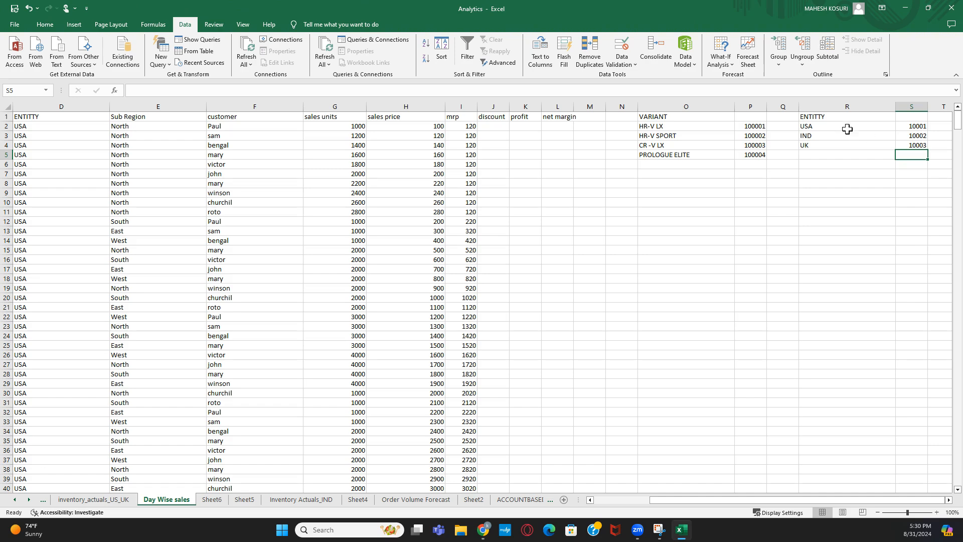
{"action": "left_click", "coordinate": [837, 118]}
{"action": "left_click", "coordinate": [920, 129]}
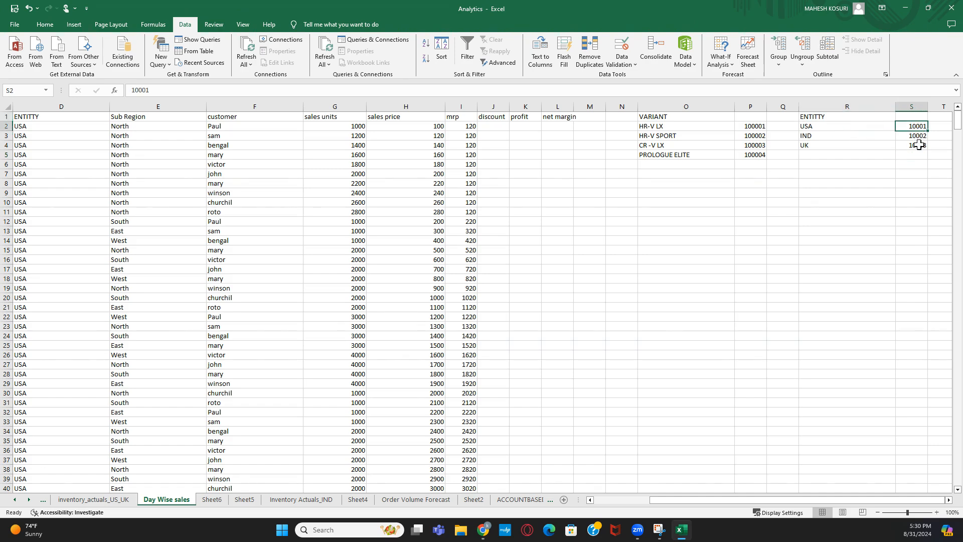
{"action": "key", "text": "Down"}
{"action": "key", "text": "Down"}
{"action": "left_click_drag", "start_coordinate": [669, 500], "coordinate": [598, 504]}
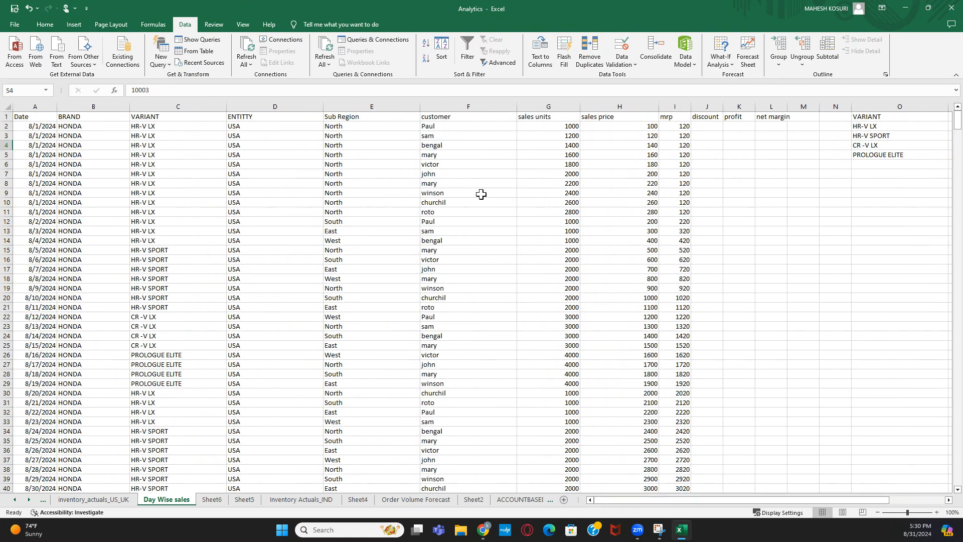
{"action": "left_click", "coordinate": [444, 118]}
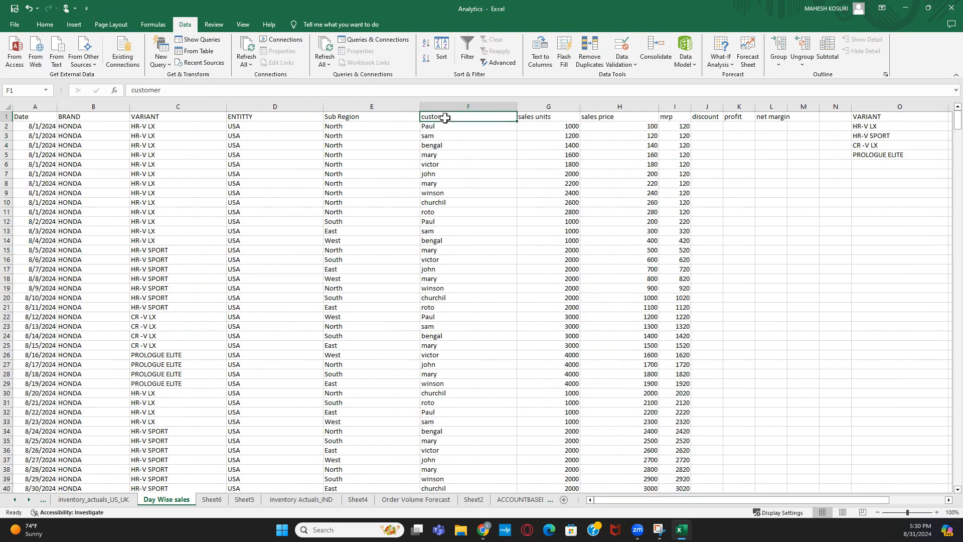
{"action": "left_click", "coordinate": [103, 116]}
{"action": "left_click", "coordinate": [42, 103]}
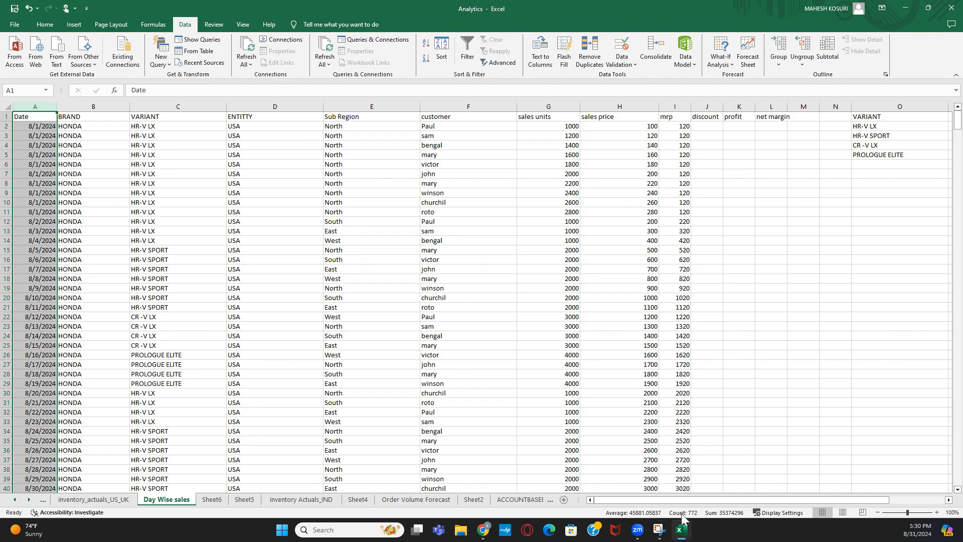
{"action": "left_click_drag", "start_coordinate": [672, 502], "coordinate": [729, 502]}
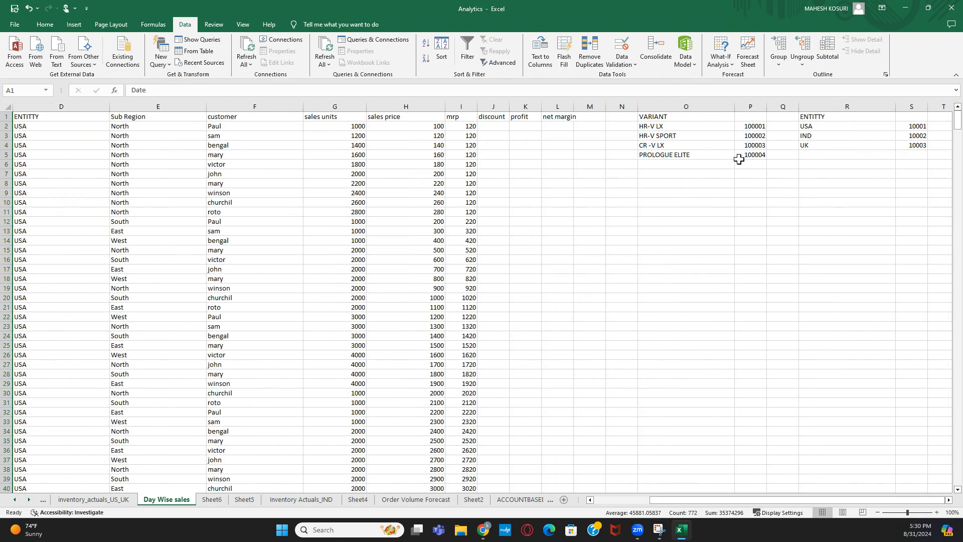
{"action": "left_click", "coordinate": [751, 125]}
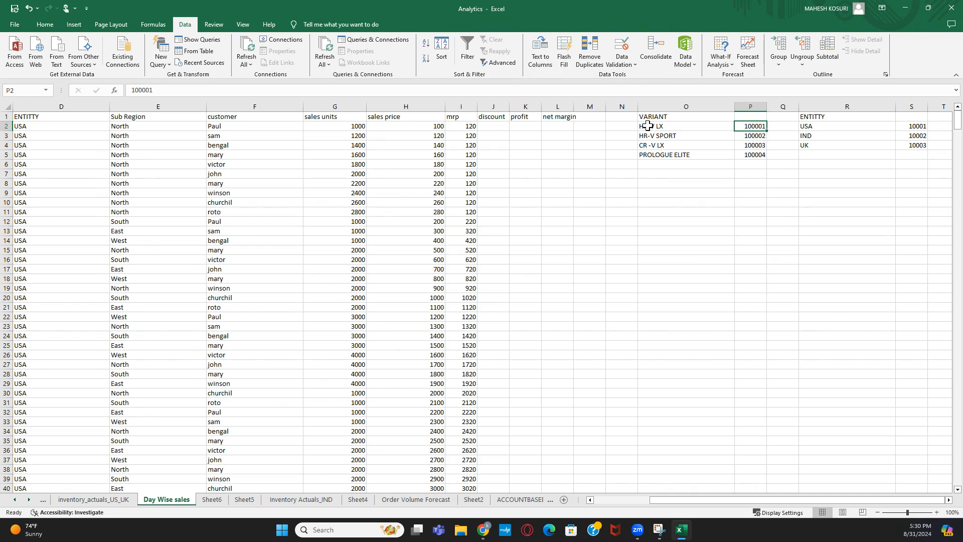
{"action": "left_click", "coordinate": [913, 127]}
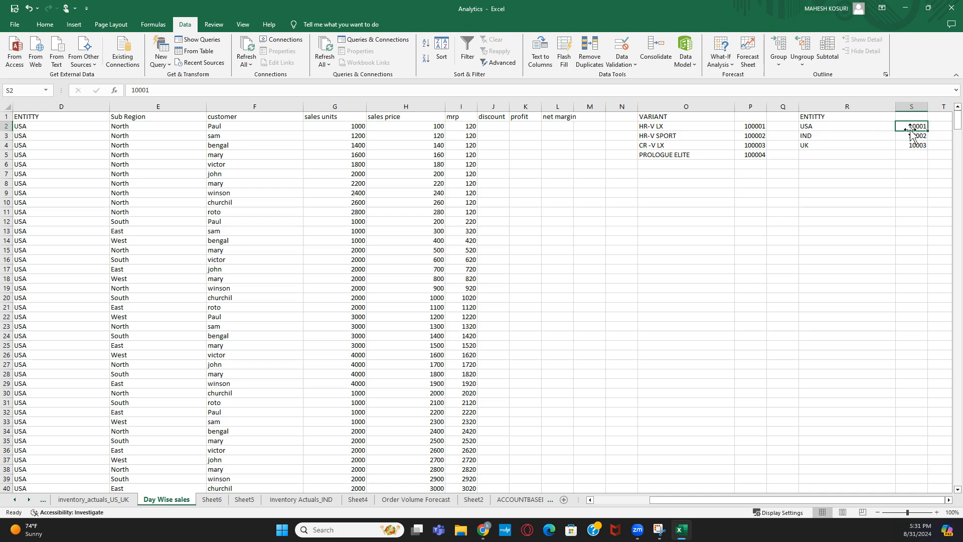
{"action": "left_click", "coordinate": [815, 127]}
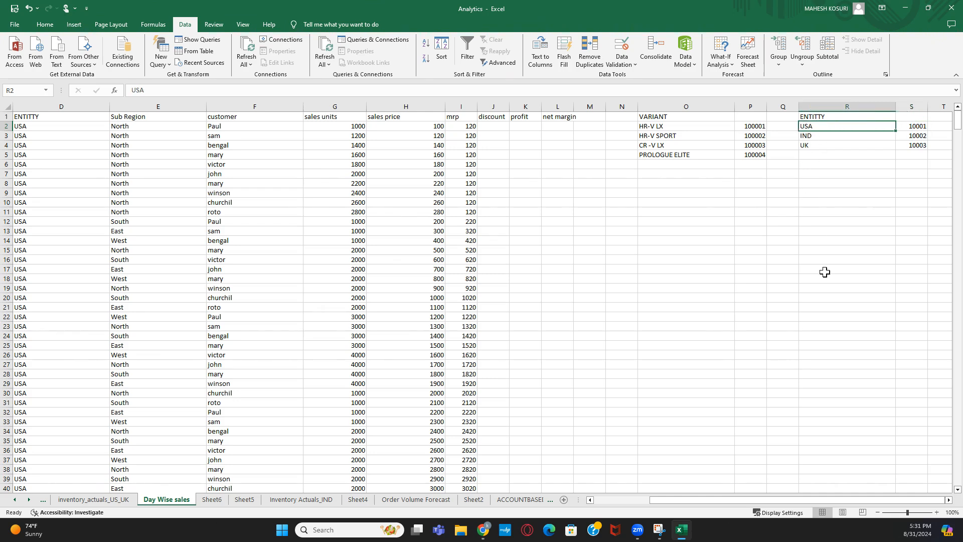
{"action": "left_click", "coordinate": [755, 126]}
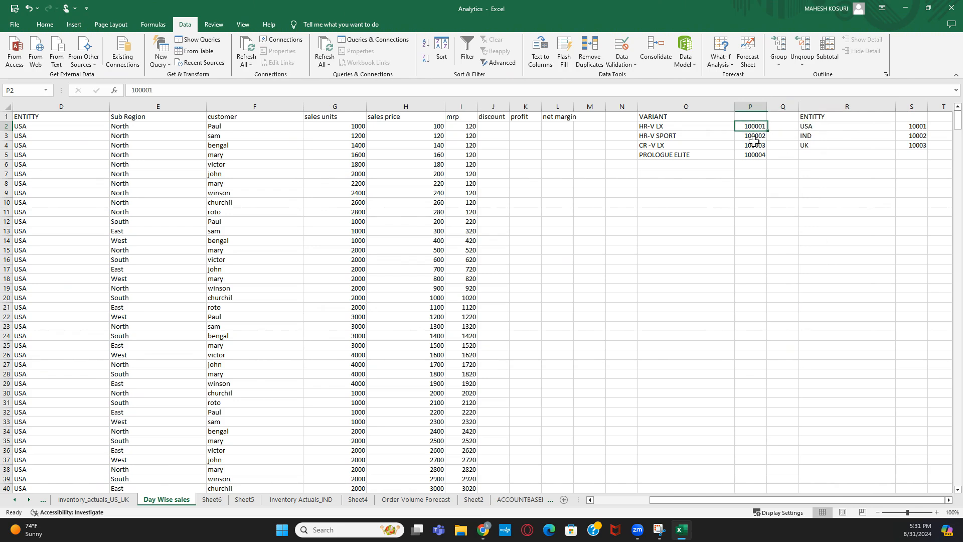
{"action": "left_click", "coordinate": [661, 129]}
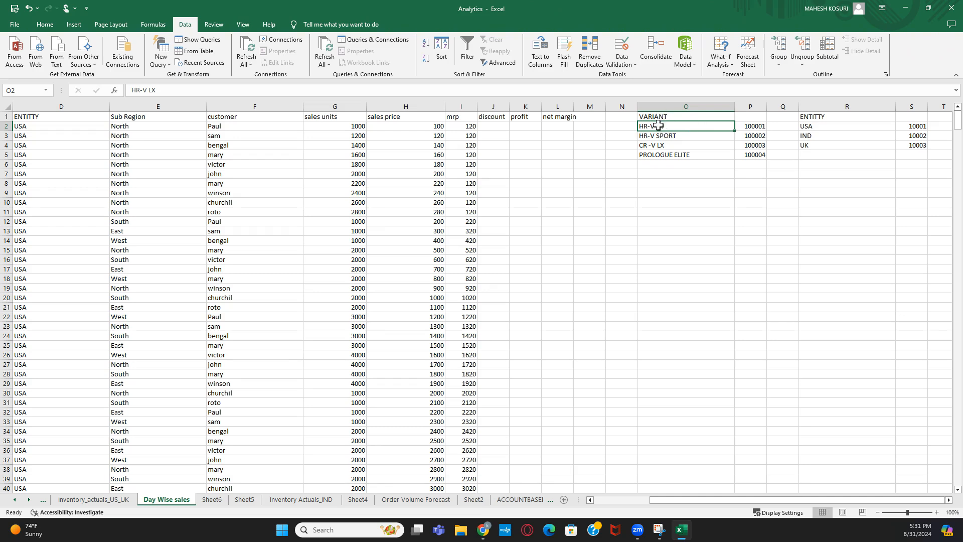
{"action": "left_click", "coordinate": [650, 137]}
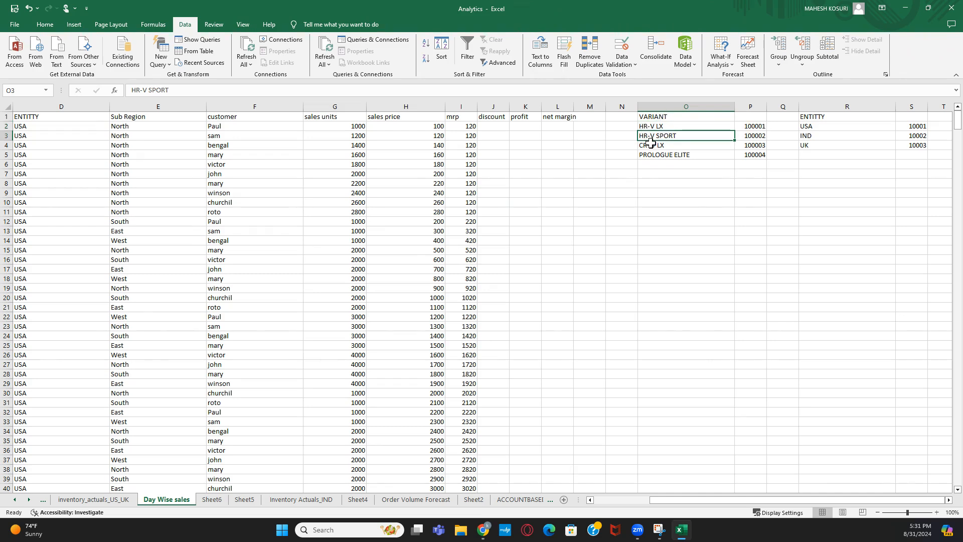
{"action": "left_click", "coordinate": [653, 150]}
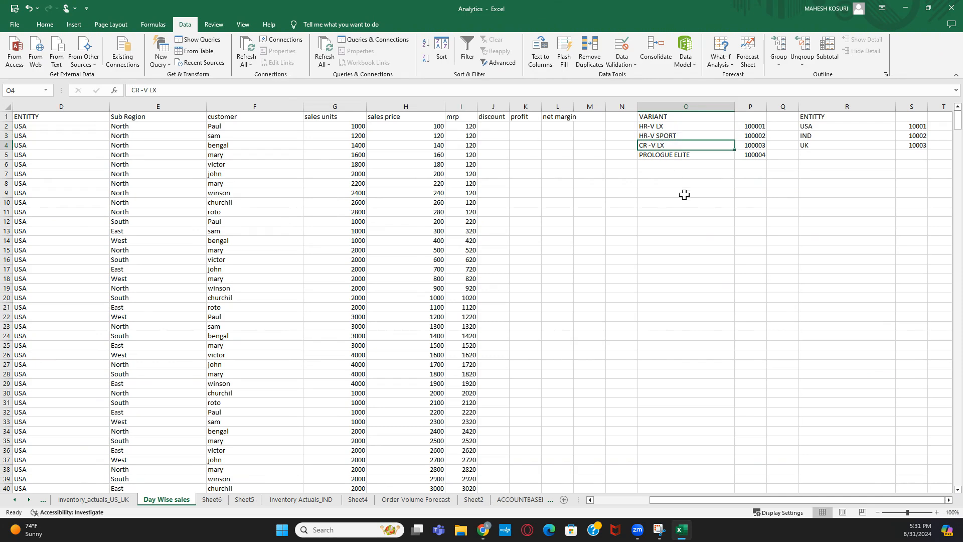
{"action": "left_click", "coordinate": [684, 155]}
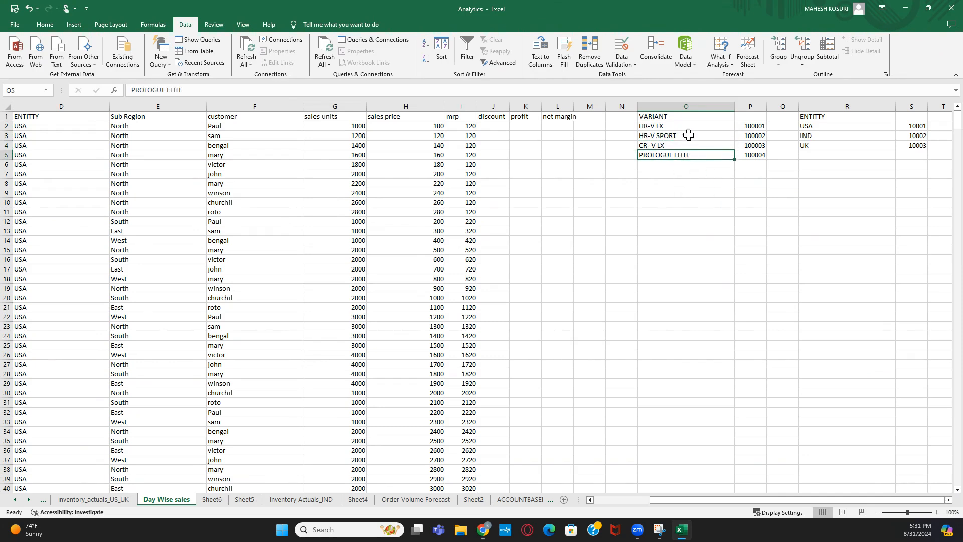
{"action": "left_click", "coordinate": [754, 126]}
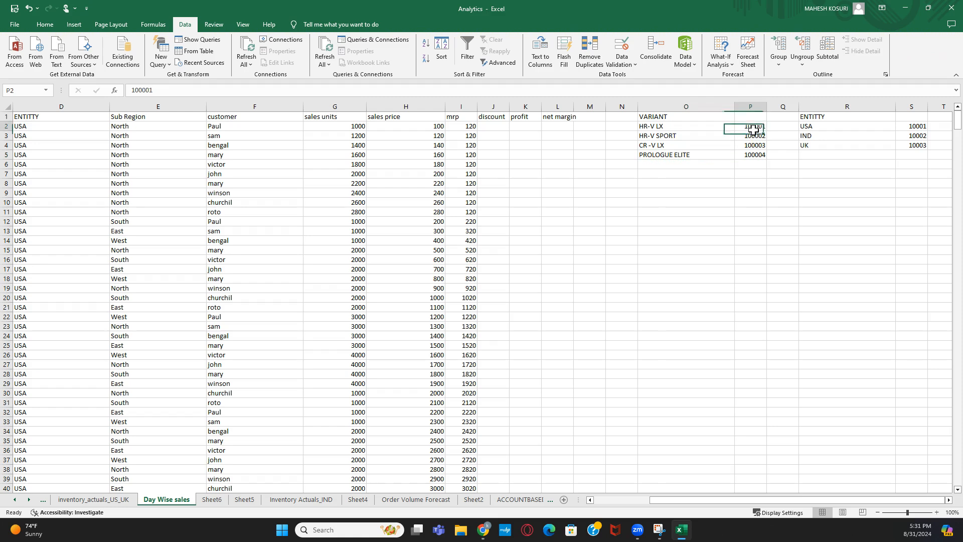
{"action": "left_click", "coordinate": [775, 181]}
{"action": "left_click_drag", "start_coordinate": [754, 125], "coordinate": [758, 156]}
{"action": "left_click", "coordinate": [758, 152]}
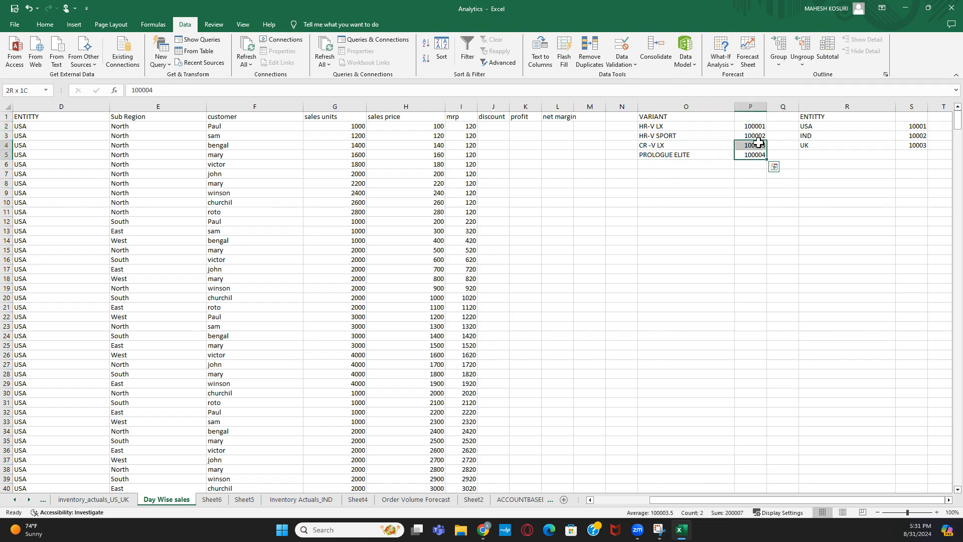
{"action": "left_click", "coordinate": [757, 126]}
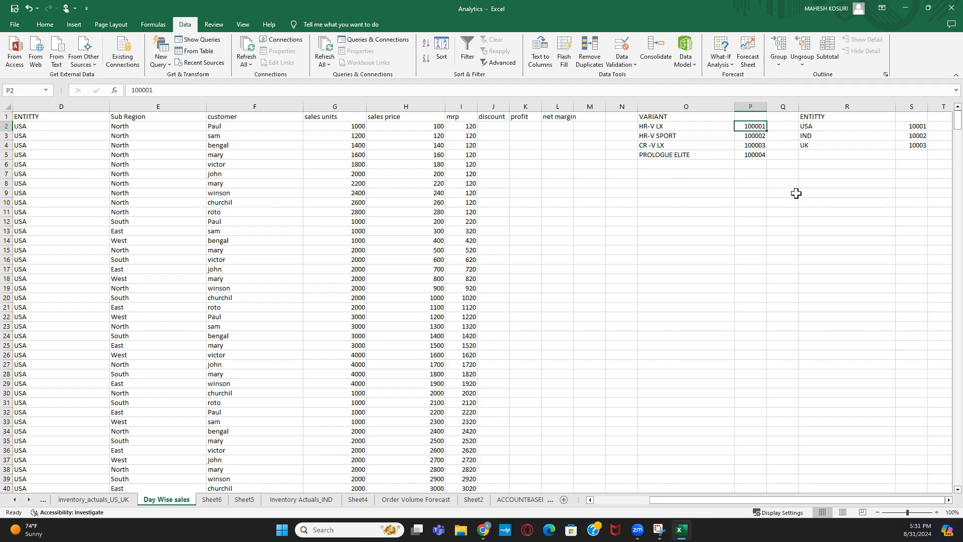
{"action": "left_click", "coordinate": [683, 203]}
{"action": "left_click_drag", "start_coordinate": [754, 498], "coordinate": [694, 498]}
{"action": "left_click", "coordinate": [583, 288]}
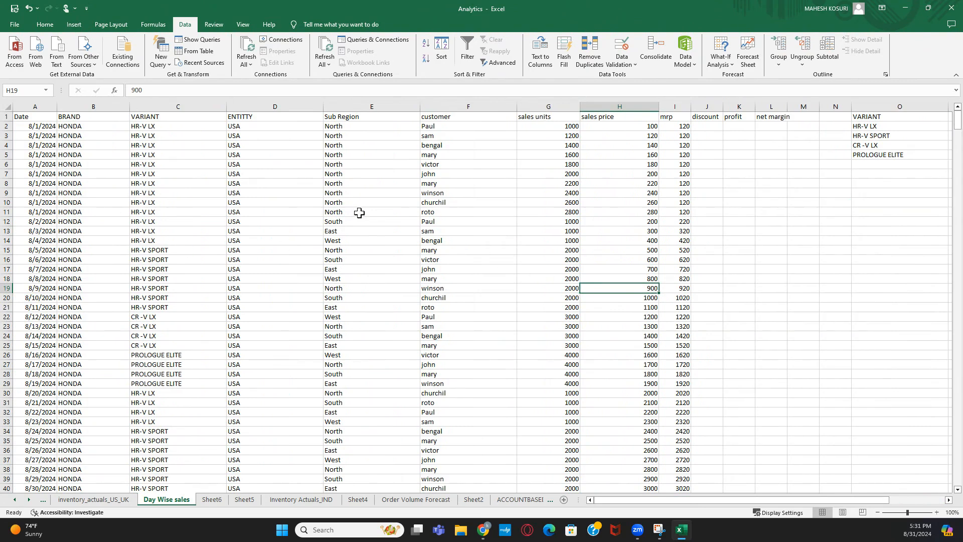
{"action": "left_click", "coordinate": [449, 222]}
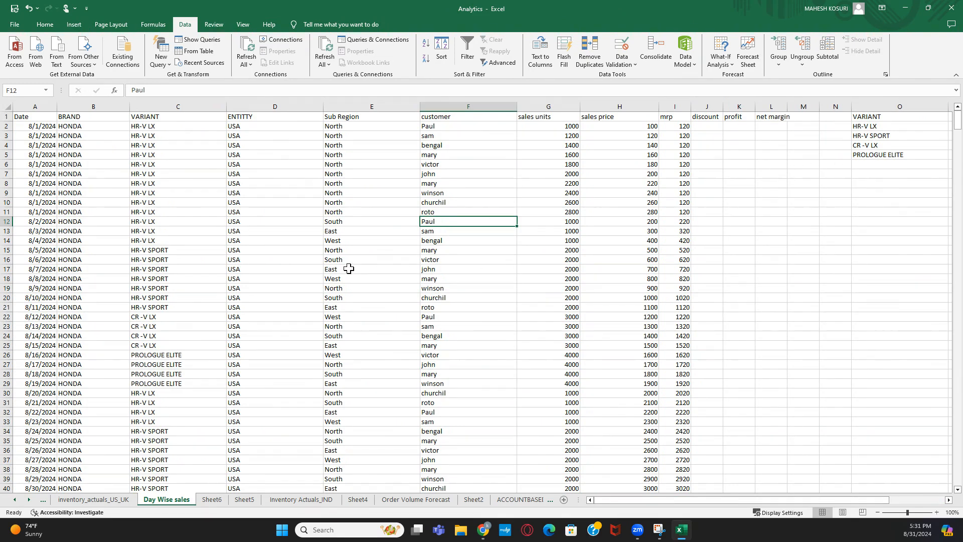
{"action": "left_click", "coordinate": [743, 240]}
{"action": "left_click_drag", "start_coordinate": [677, 500], "coordinate": [733, 504]}
{"action": "left_click", "coordinate": [748, 341]}
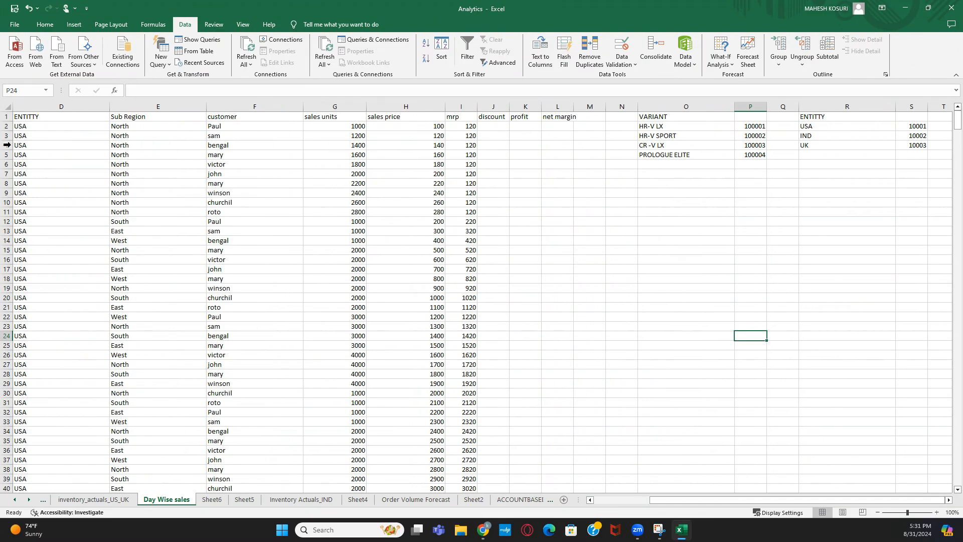
{"action": "left_click_drag", "start_coordinate": [687, 500], "coordinate": [633, 501]}
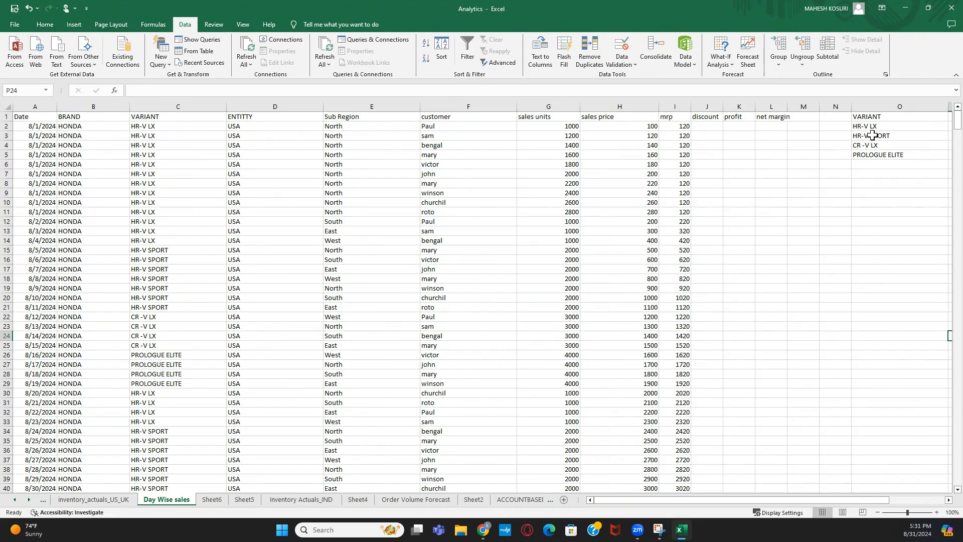
{"action": "left_click_drag", "start_coordinate": [785, 496], "coordinate": [841, 496]}
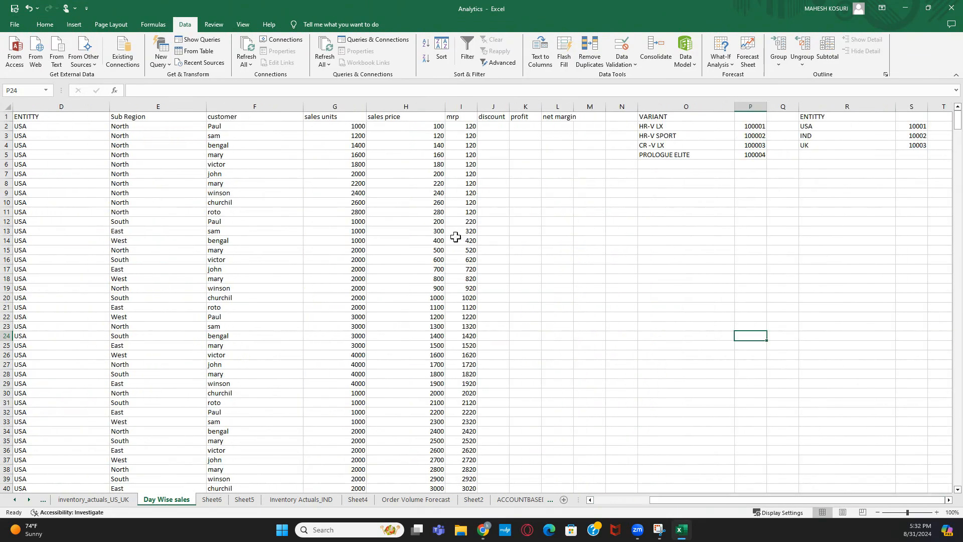
{"action": "left_click", "coordinate": [145, 106]}
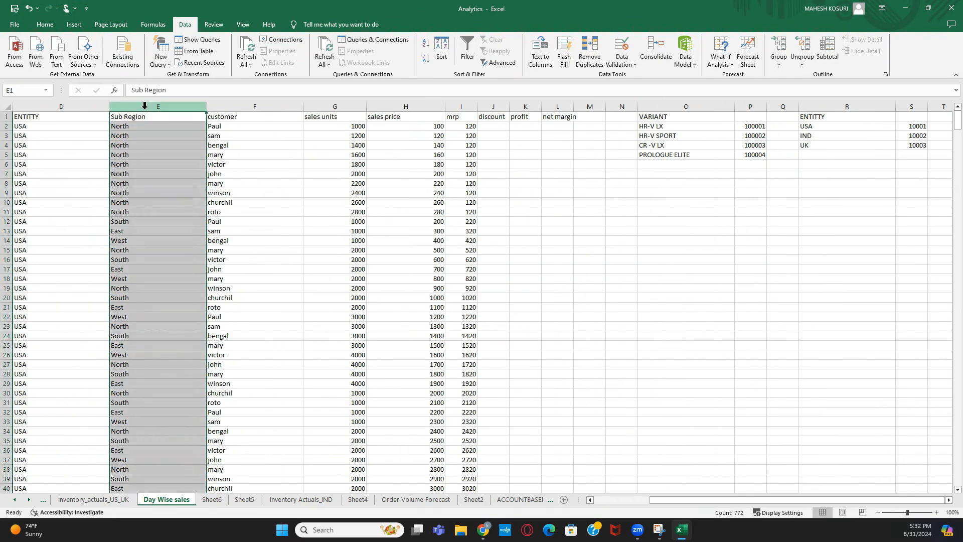
{"action": "left_click", "coordinate": [216, 106]}
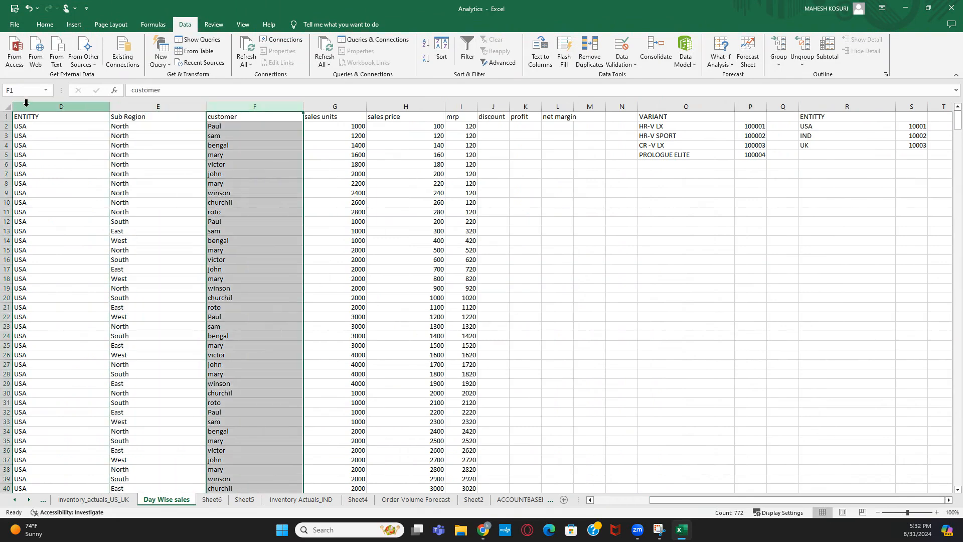
{"action": "left_click", "coordinate": [27, 103]}
{"action": "left_click_drag", "start_coordinate": [654, 497], "coordinate": [597, 499]}
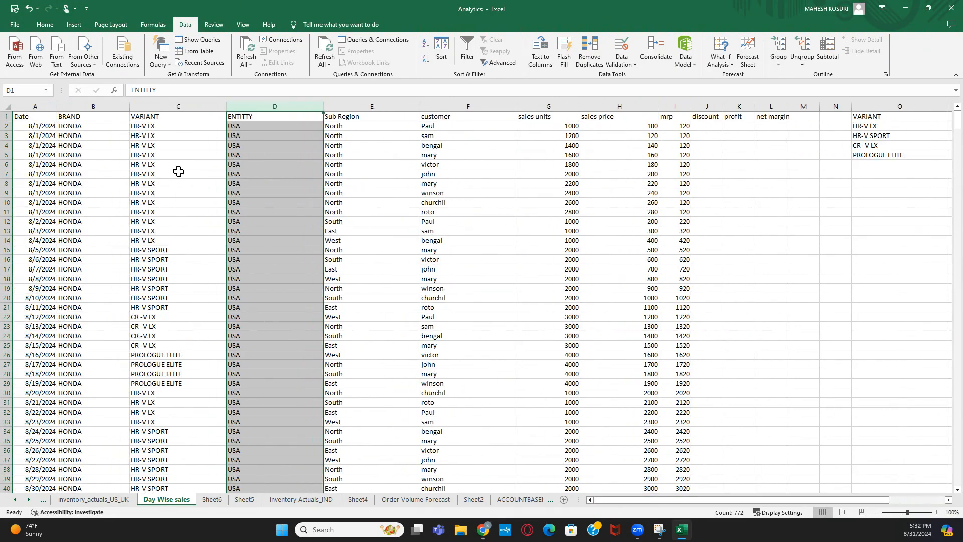
{"action": "left_click_drag", "start_coordinate": [724, 499], "coordinate": [811, 499]}
{"action": "left_click", "coordinate": [915, 126]}
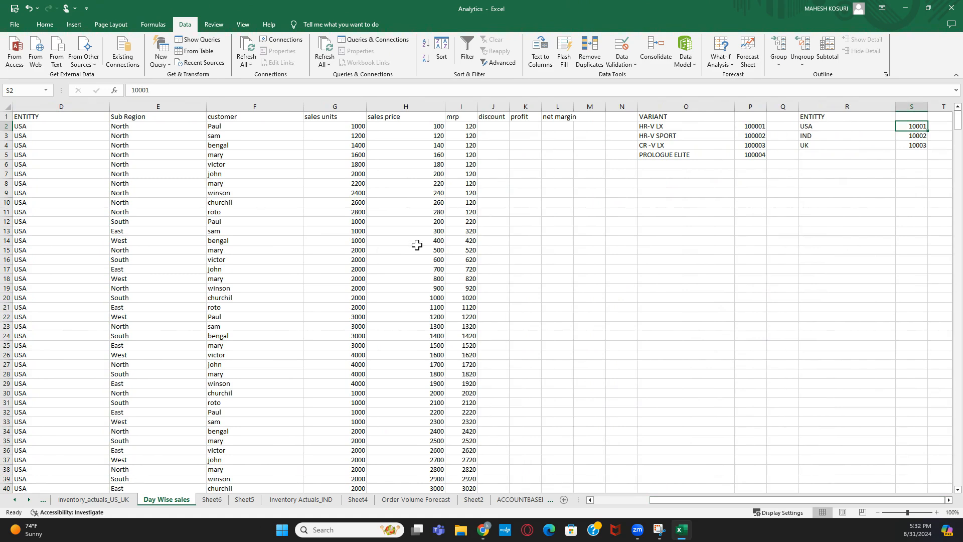
{"action": "left_click", "coordinate": [675, 125]}
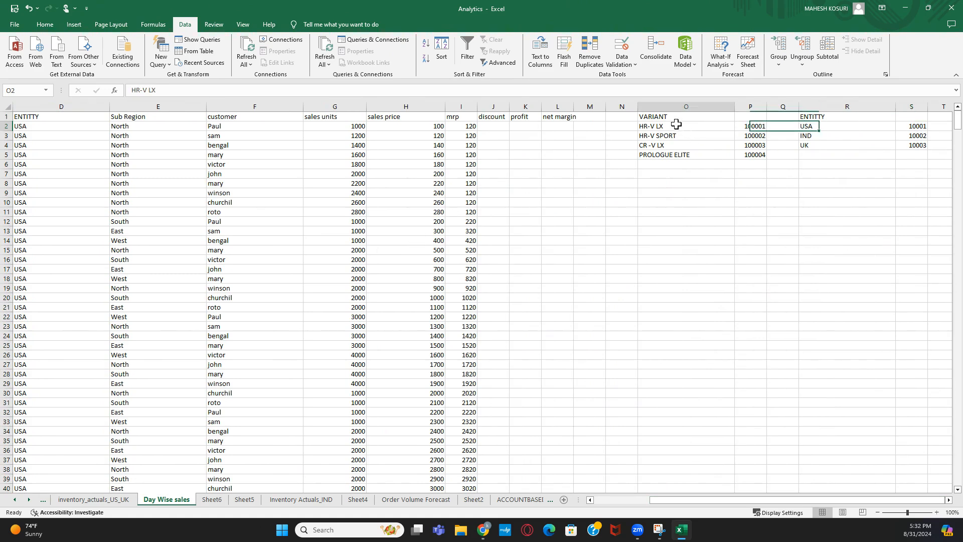
{"action": "left_click", "coordinate": [745, 127]}
{"action": "mouse_move", "coordinate": [746, 127]}
{"action": "left_mouse_down"}
{"action": "mouse_move", "coordinate": [677, 127]}
{"action": "mouse_move", "coordinate": [747, 127]}
{"action": "left_mouse_up"}
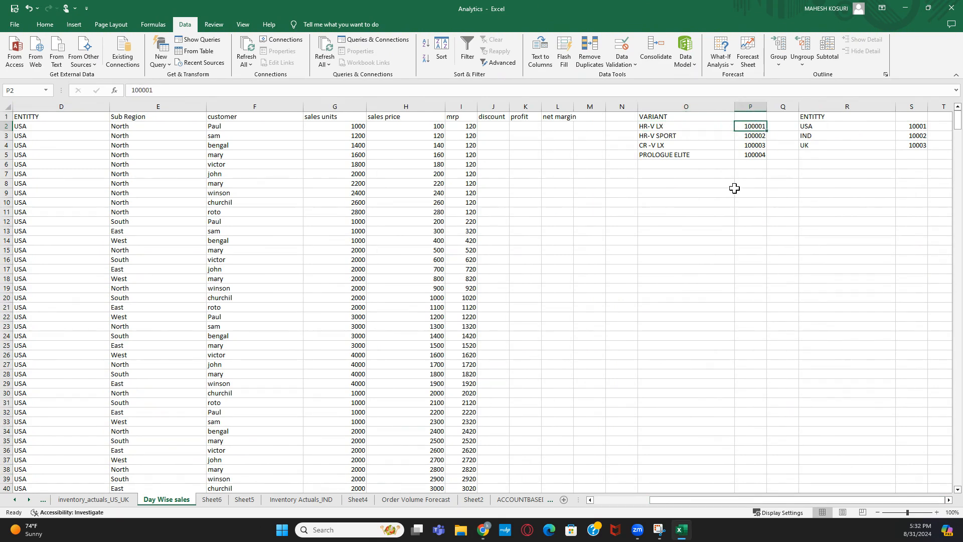
{"action": "left_click", "coordinate": [667, 106]}
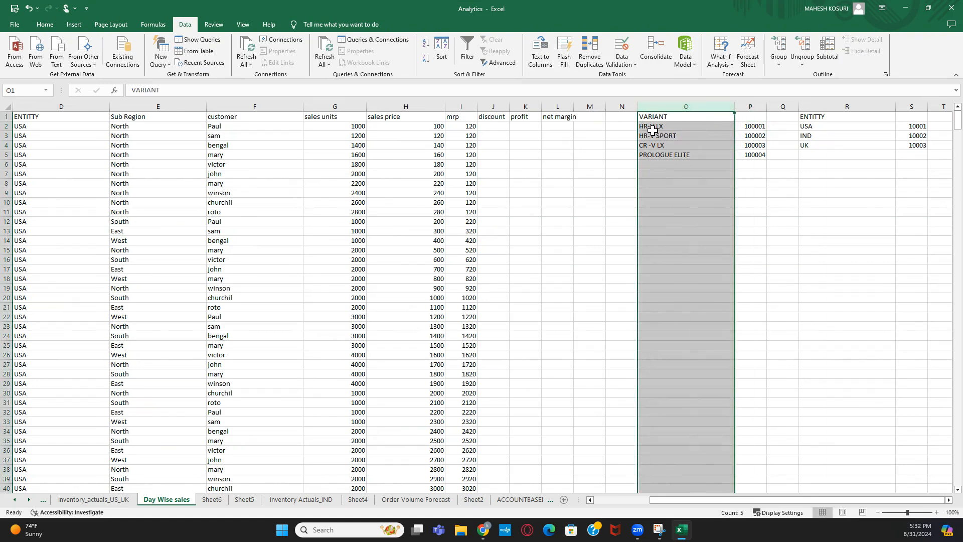
{"action": "left_click_drag", "start_coordinate": [744, 127], "coordinate": [747, 155]}
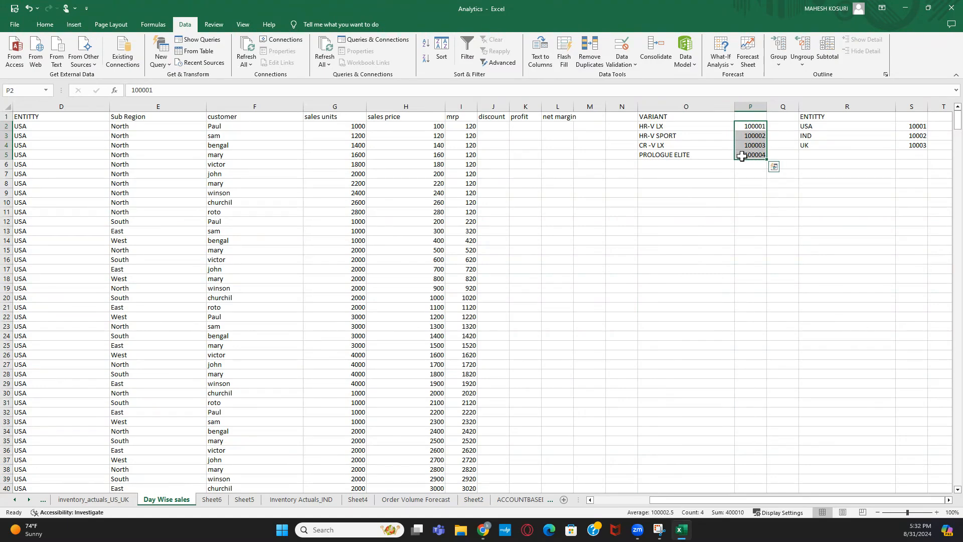
{"action": "left_click", "coordinate": [669, 104]}
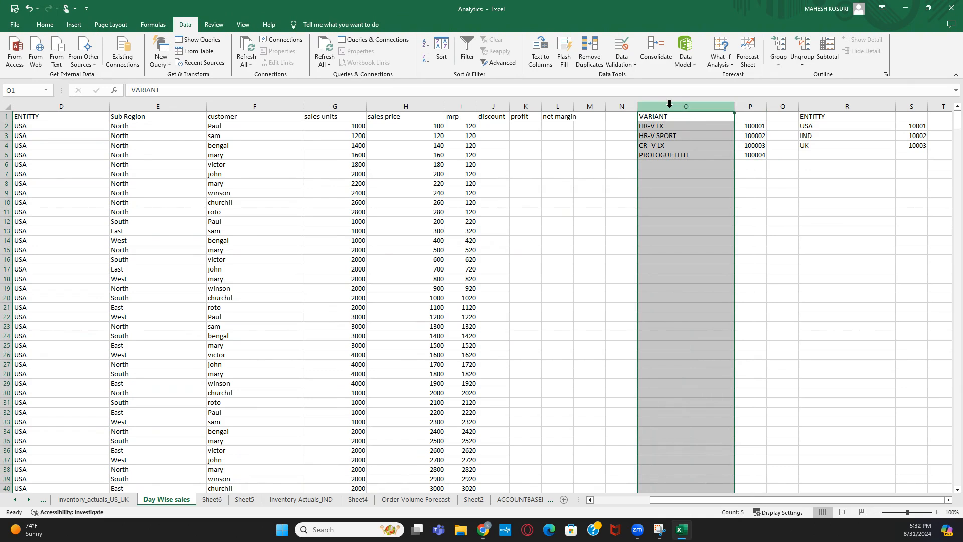
{"action": "left_click", "coordinate": [749, 130]}
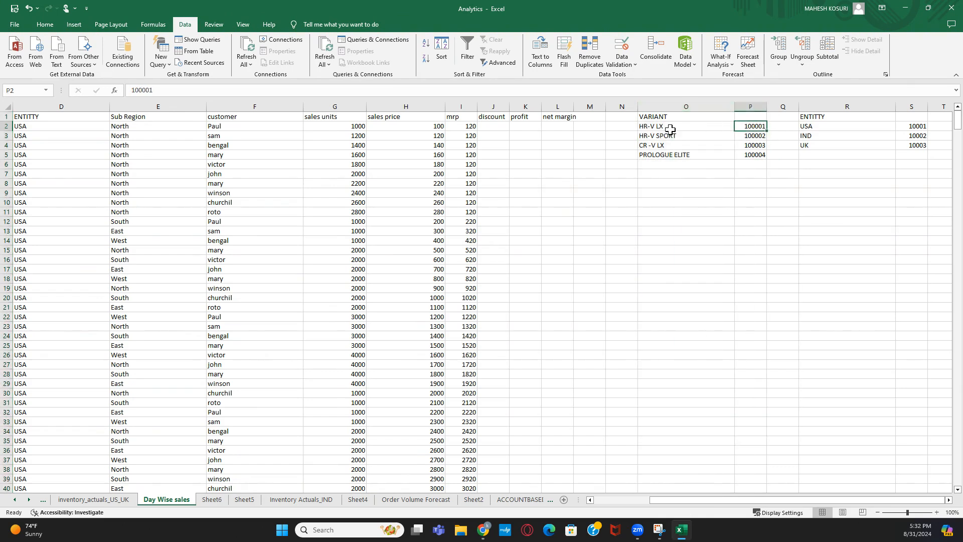
{"action": "left_click", "coordinate": [671, 129]}
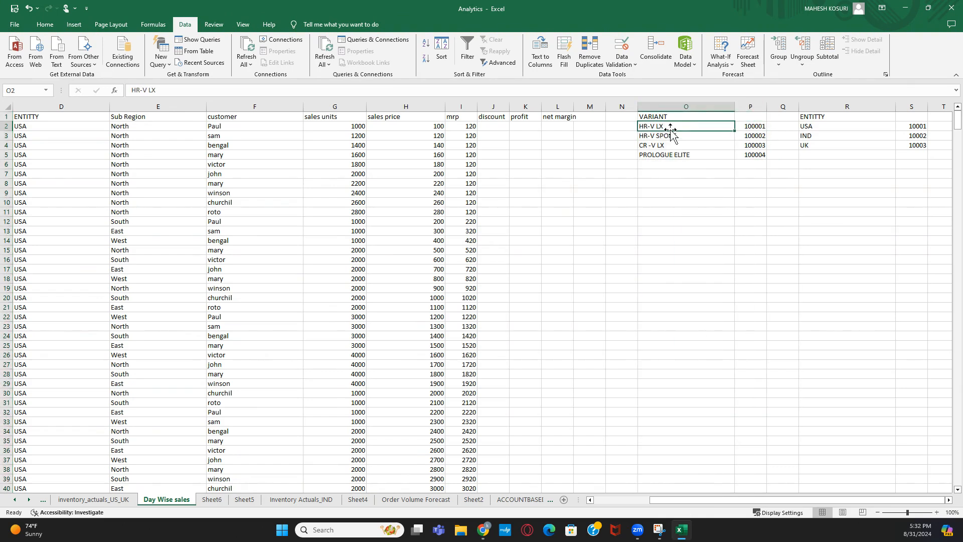
{"action": "left_click", "coordinate": [757, 123]}
{"action": "left_click", "coordinate": [731, 200]}
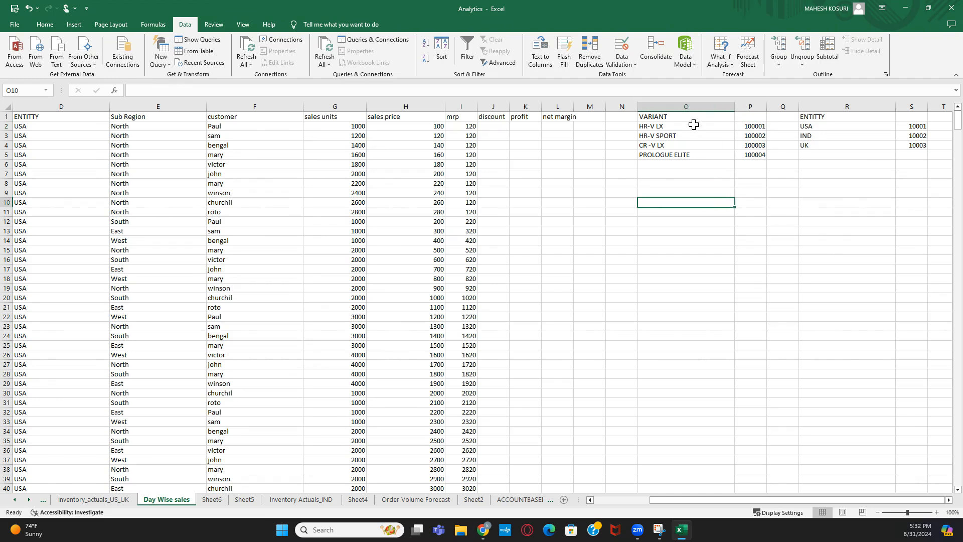
{"action": "left_click_drag", "start_coordinate": [694, 125], "coordinate": [693, 154]}
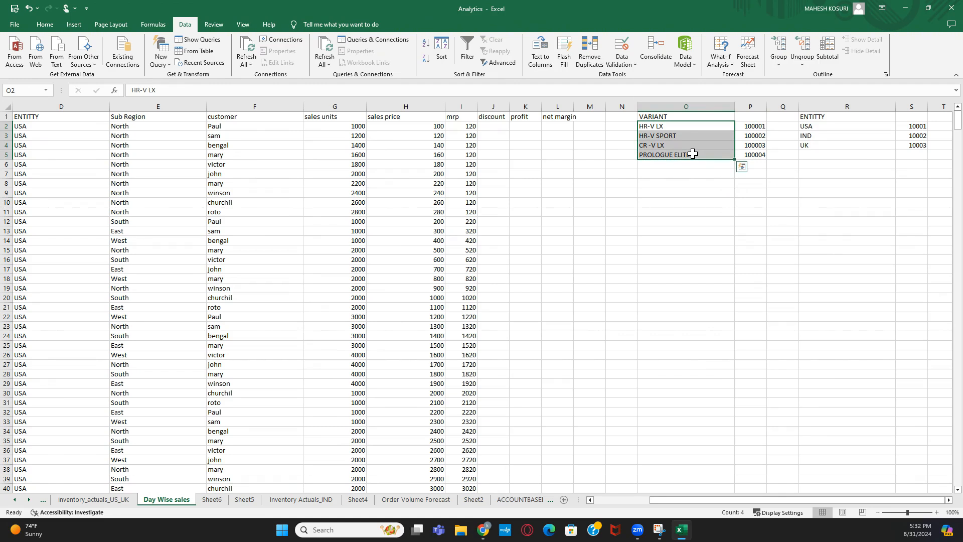
{"action": "left_click", "coordinate": [711, 202]}
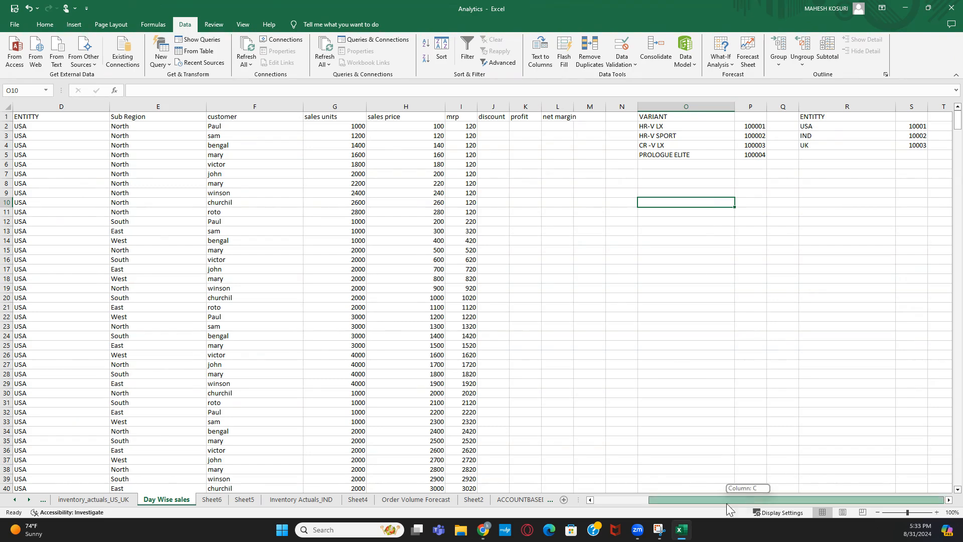
{"action": "left_click_drag", "start_coordinate": [753, 499], "coordinate": [614, 500]}
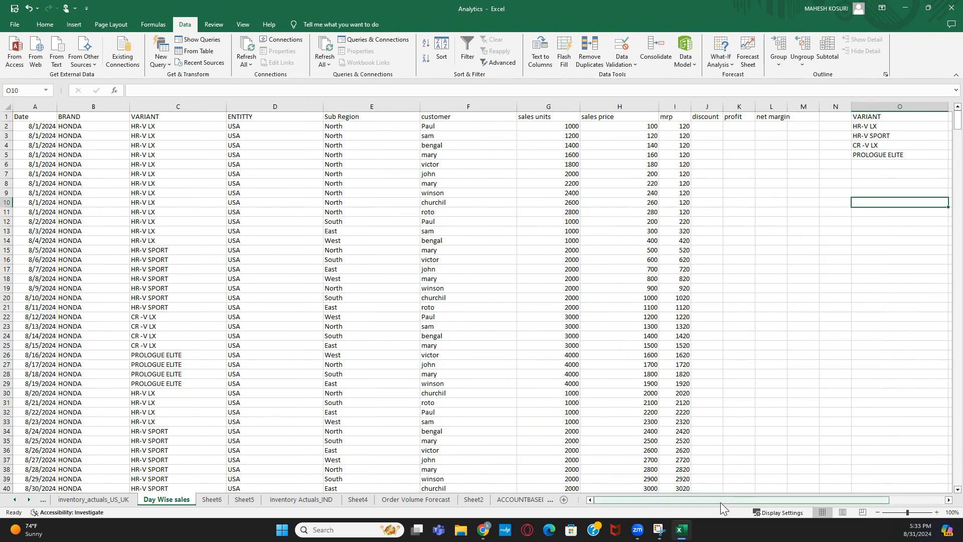
{"action": "left_click_drag", "start_coordinate": [720, 501], "coordinate": [594, 499]}
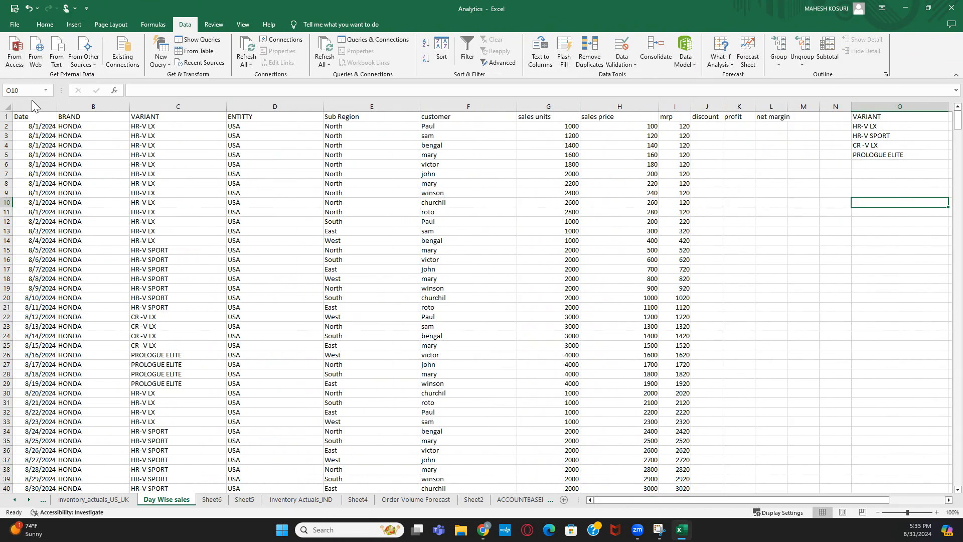
{"action": "left_click_drag", "start_coordinate": [31, 107], "coordinate": [681, 114]}
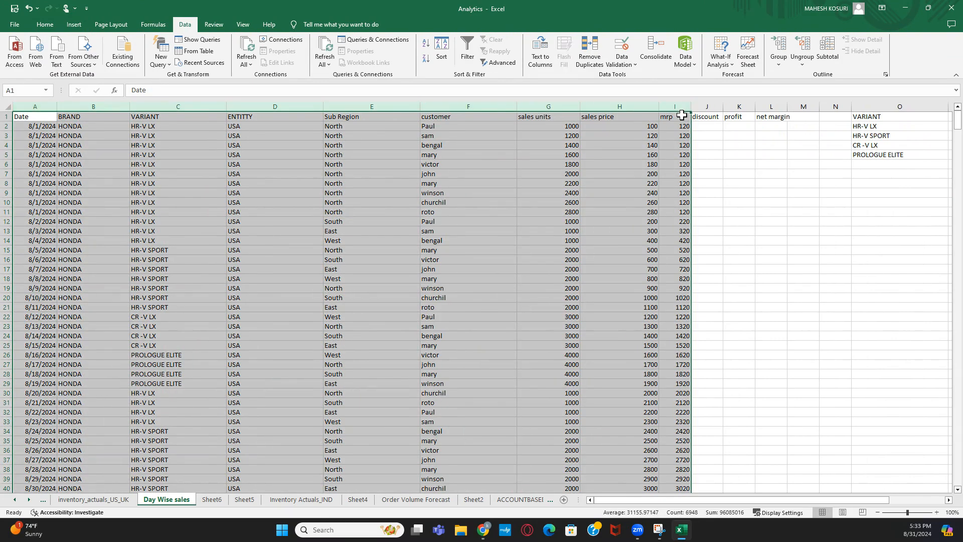
{"action": "scroll", "coordinate": [711, 497], "scroll_direction": "right", "scroll_amount": 2}
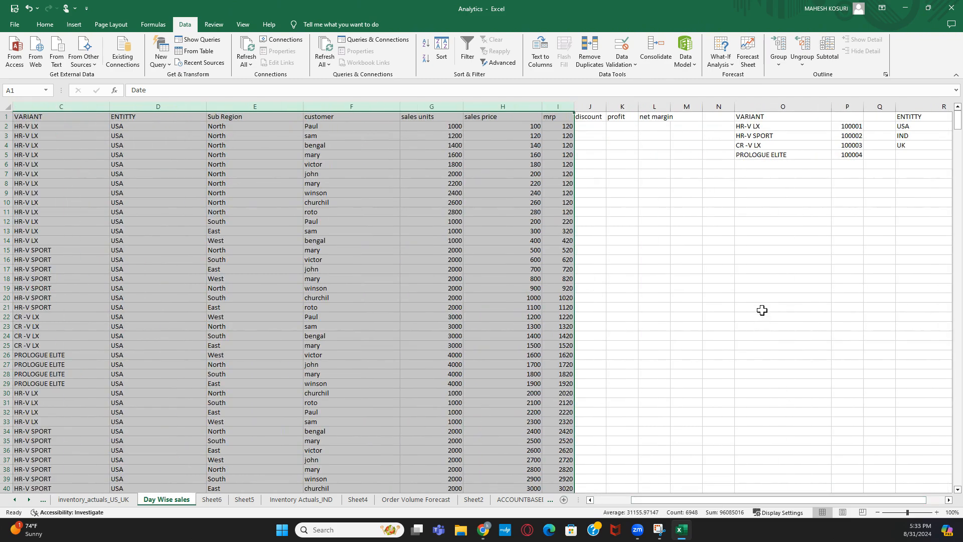
{"action": "left_click_drag", "start_coordinate": [763, 278], "coordinate": [767, 320]}
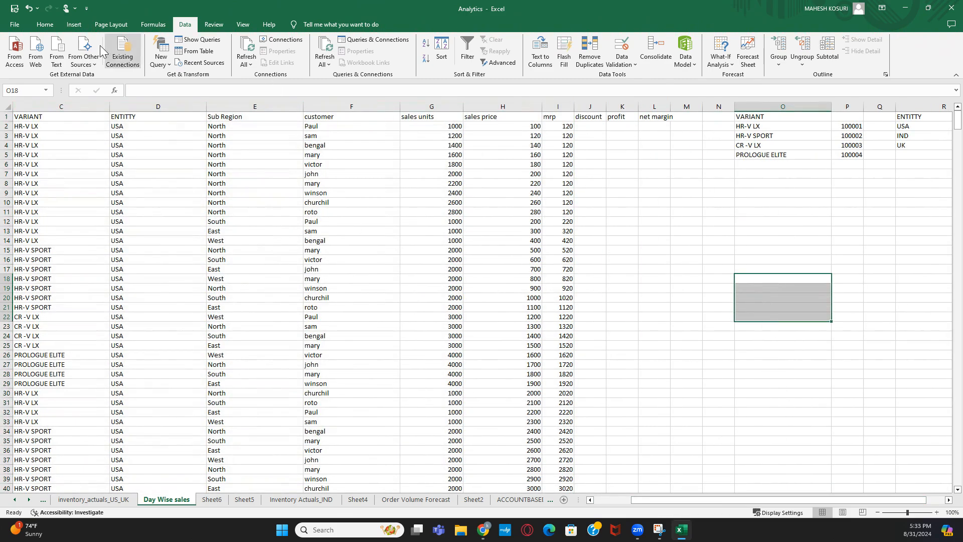
- Draw a blue rectangle near column O below the variant code list
{"action": "left_click", "coordinate": [44, 28]}
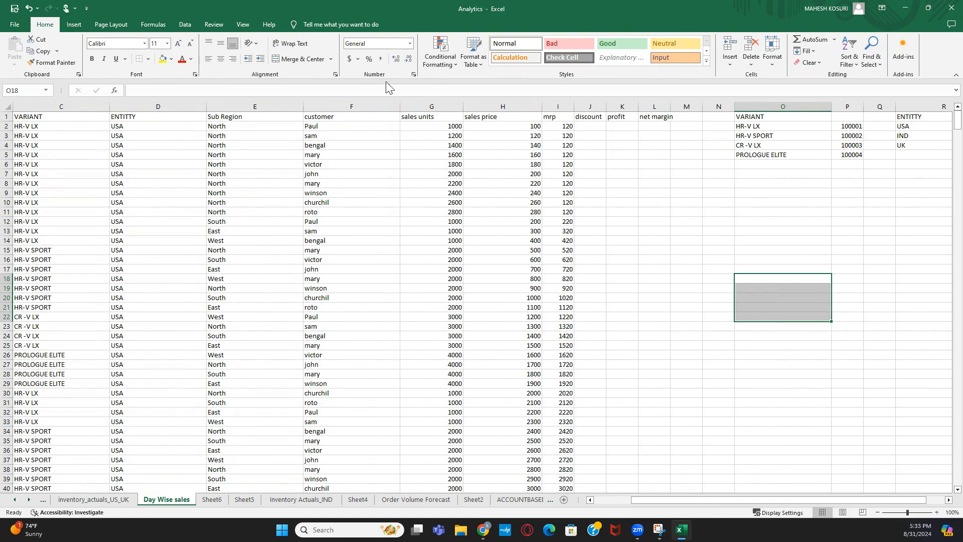
{"action": "left_click", "coordinate": [74, 24]}
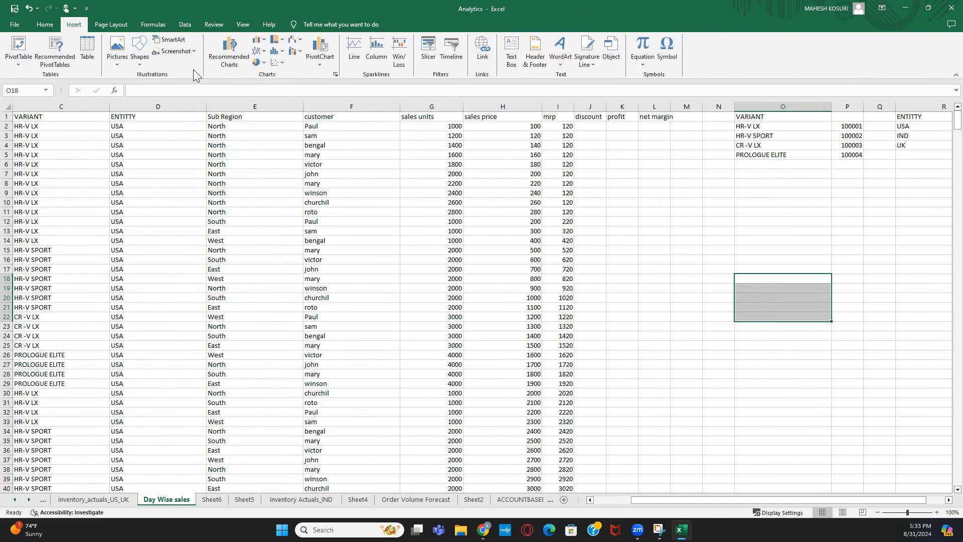
{"action": "left_click", "coordinate": [140, 58]}
{"action": "left_click", "coordinate": [165, 85]}
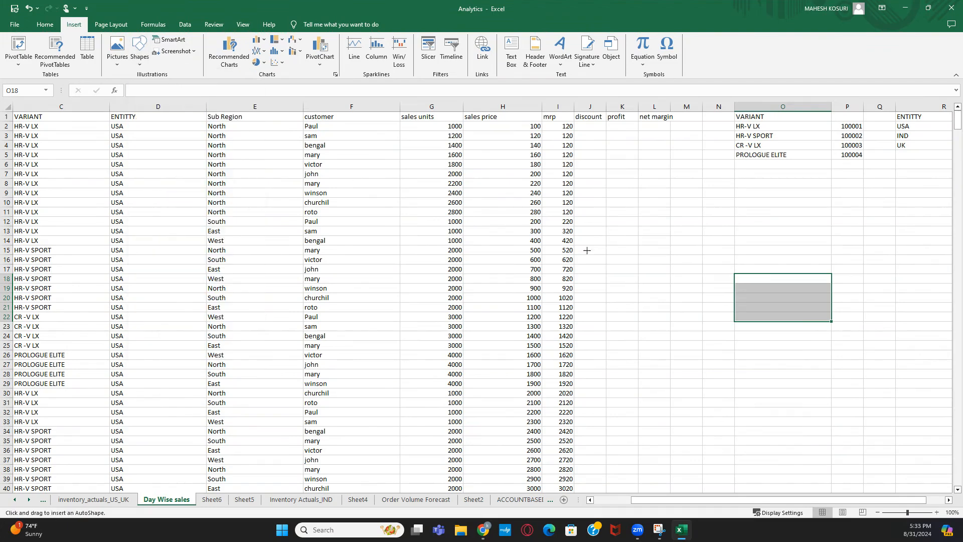
{"action": "left_click", "coordinate": [783, 305]}
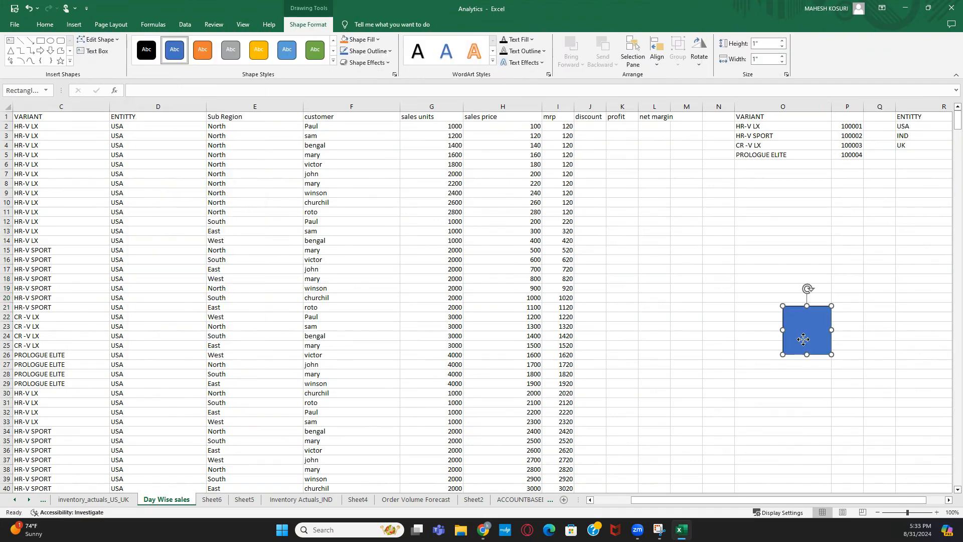
- Label the rectangle 'transaction table' and deselect it
{"action": "type", "text": "transaction table"}
{"action": "left_click", "coordinate": [792, 365]}
{"action": "left_click", "coordinate": [809, 326]}
{"action": "left_click", "coordinate": [804, 265]}
{"action": "left_click", "coordinate": [798, 328]}
{"action": "left_click", "coordinate": [855, 126]}
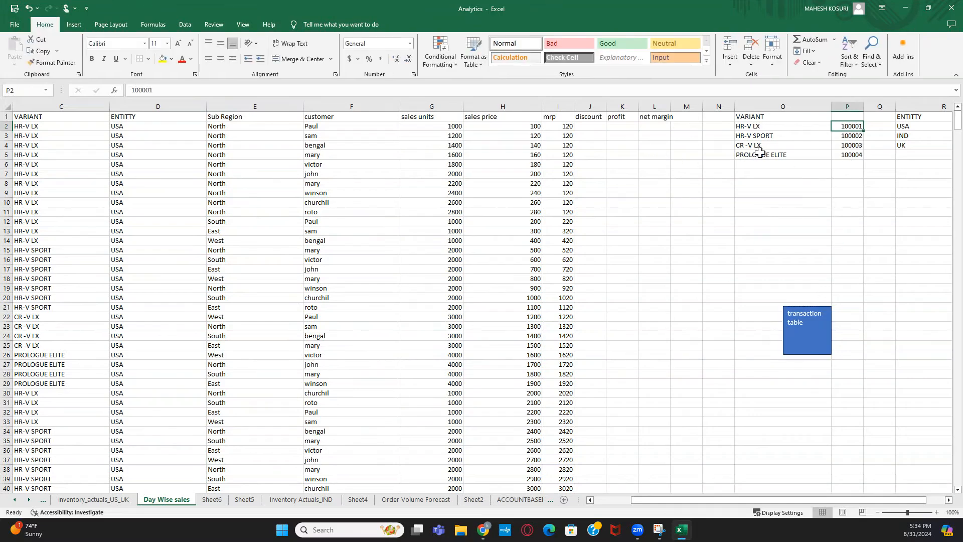
{"action": "left_click", "coordinate": [739, 241]}
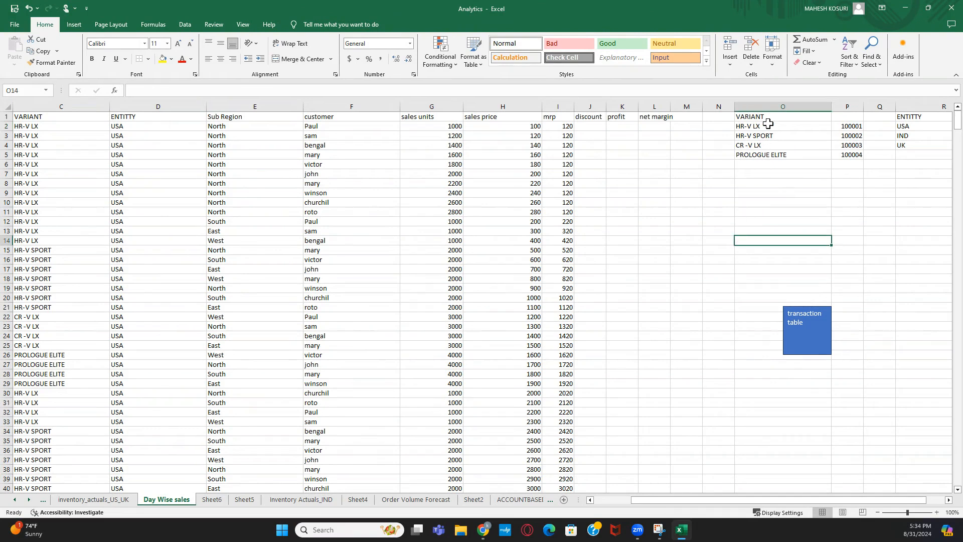
{"action": "left_click", "coordinate": [725, 251]}
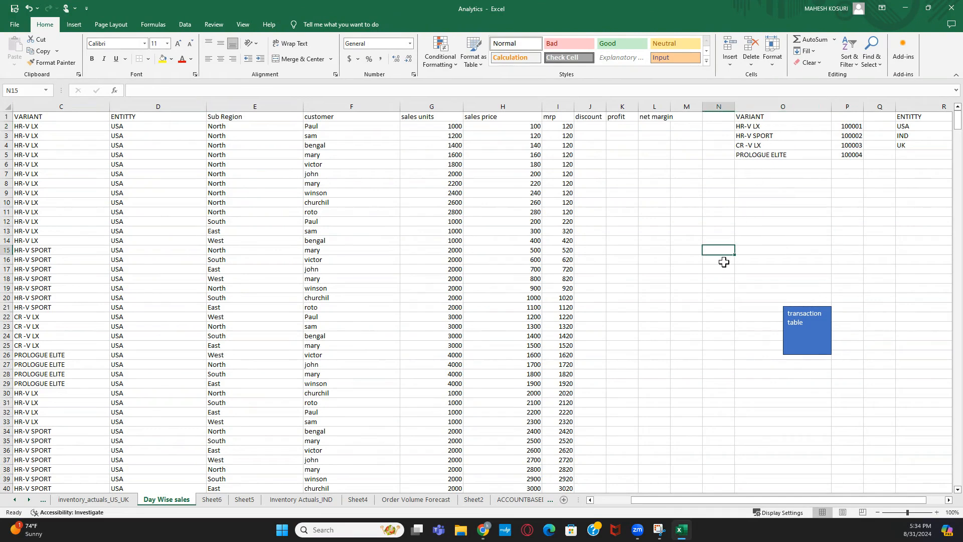
- Draw a second blue rectangle labelled 'variant' near column N, nudged up-left
{"action": "left_click", "coordinate": [74, 25]}
{"action": "left_click", "coordinate": [140, 49]}
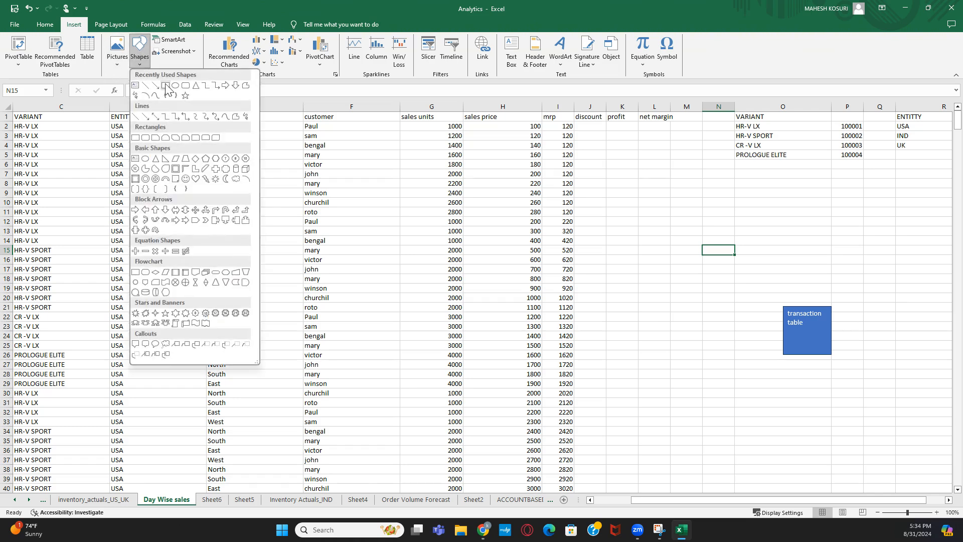
{"action": "left_click", "coordinate": [166, 85]}
{"action": "left_click", "coordinate": [710, 250]}
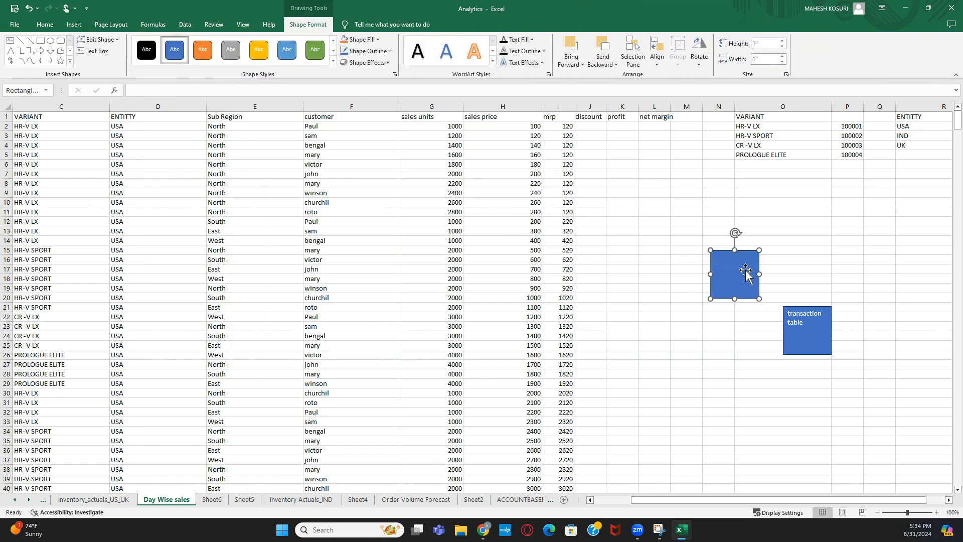
{"action": "left_click_drag", "start_coordinate": [746, 271], "coordinate": [727, 261]}
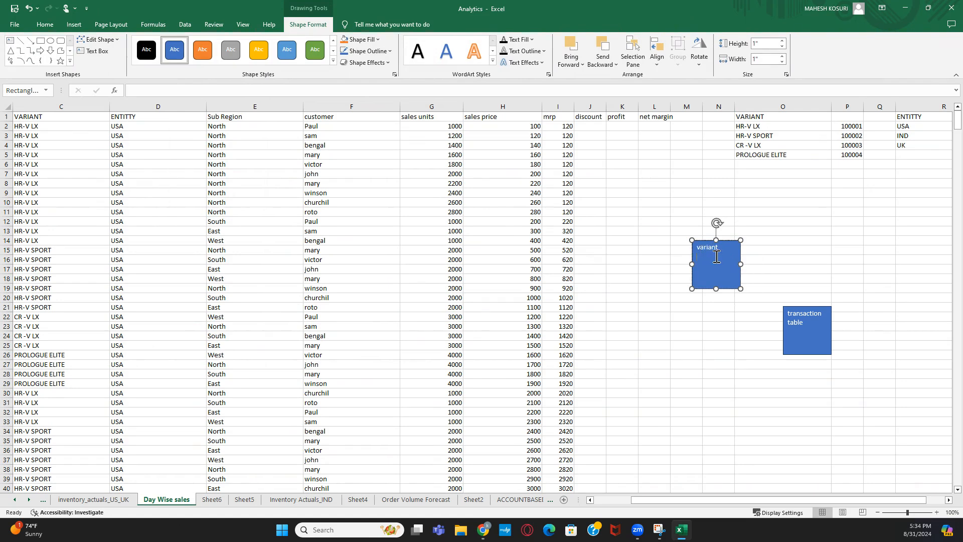
{"action": "left_click", "coordinate": [711, 336]}
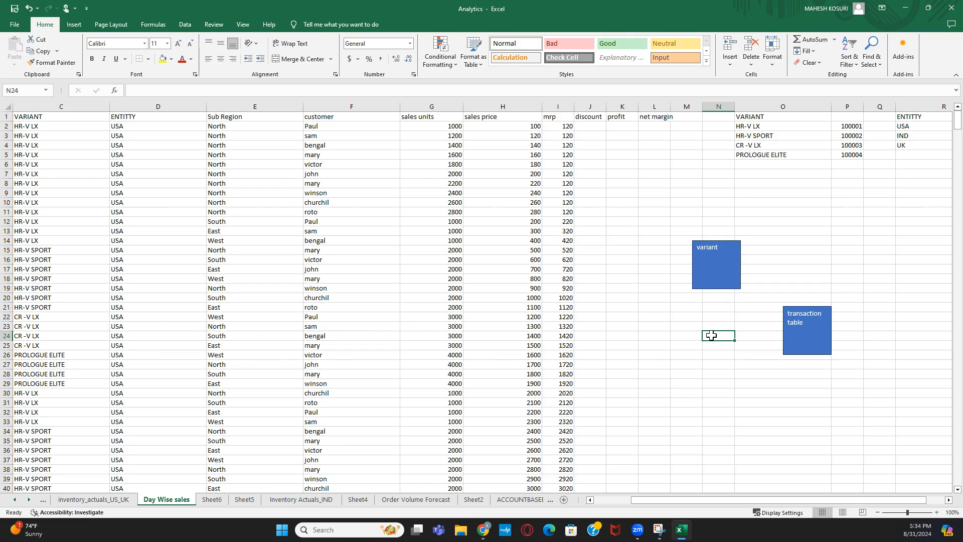
{"action": "left_click", "coordinate": [714, 248]}
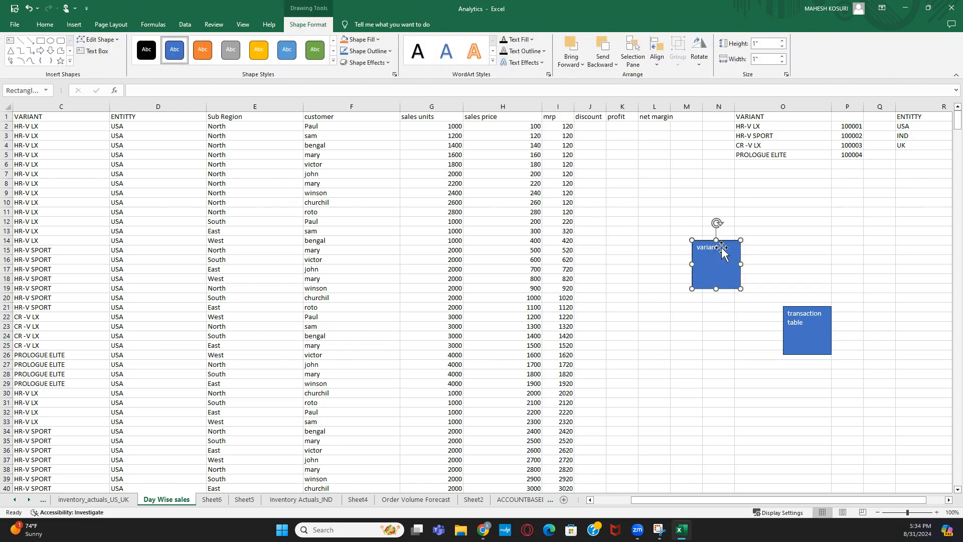
- Select the variant names, their codes and the transaction table box
{"action": "left_click_drag", "start_coordinate": [755, 126], "coordinate": [763, 157]}
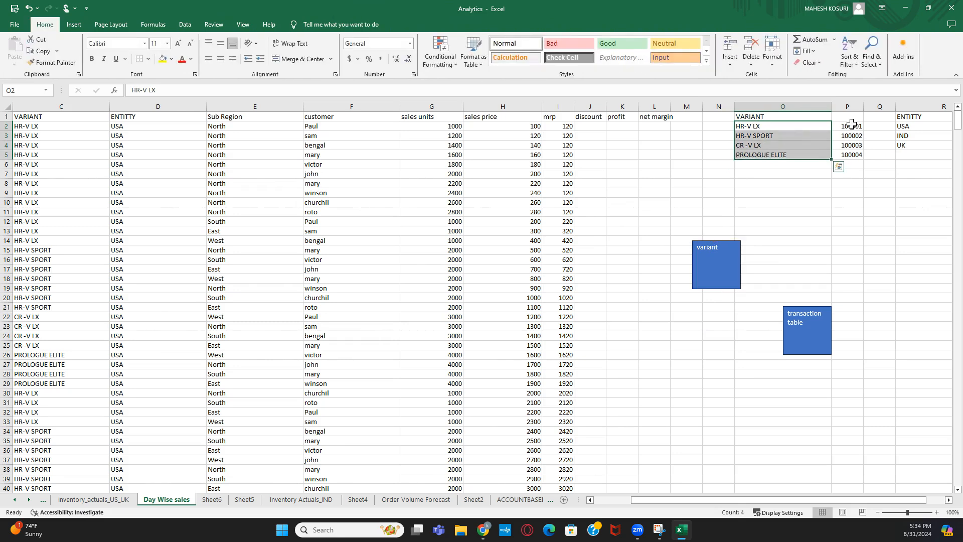
{"action": "left_click_drag", "start_coordinate": [852, 124], "coordinate": [859, 155]}
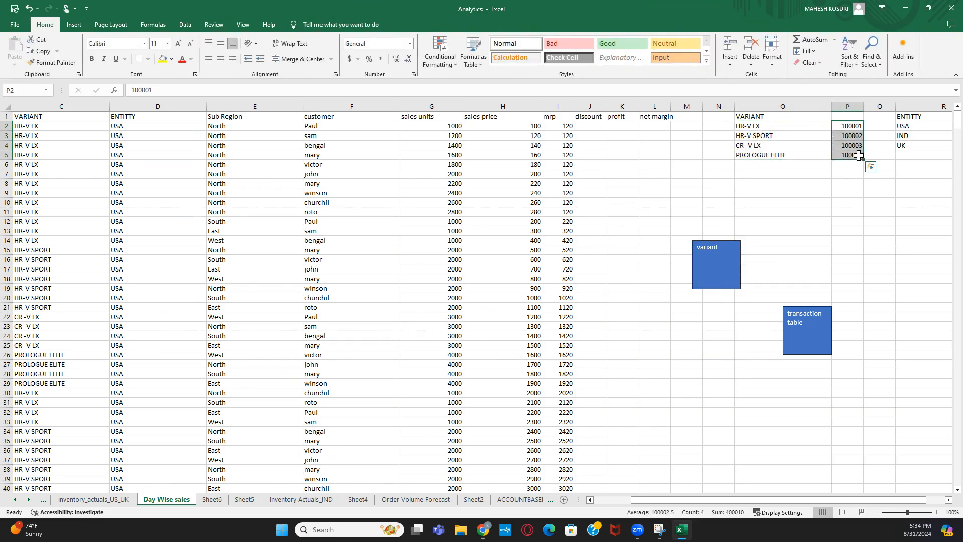
{"action": "left_click", "coordinate": [817, 329]}
{"action": "left_click_drag", "start_coordinate": [849, 127], "coordinate": [852, 154]}
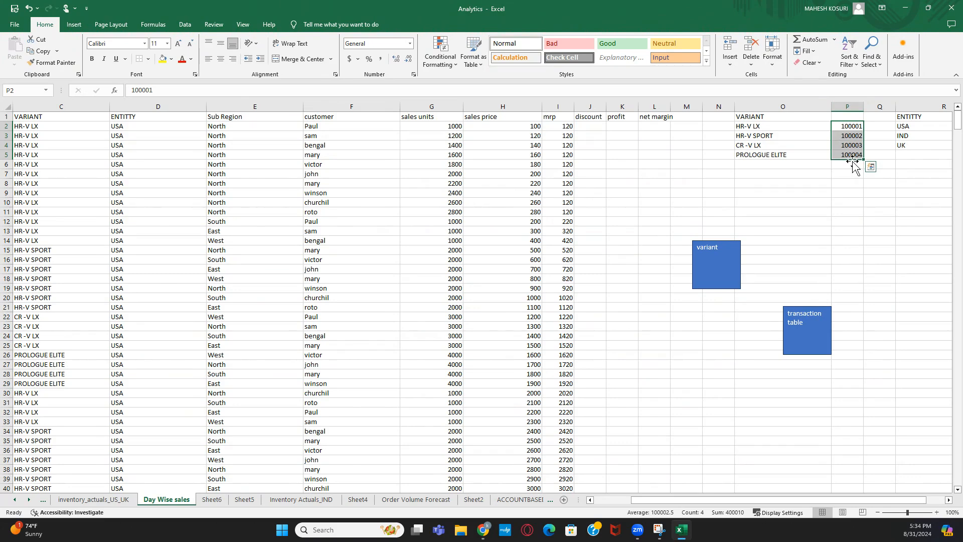
- Draw an arrow line from the variant box's corner to the transaction table box
{"action": "left_click", "coordinate": [721, 257]}
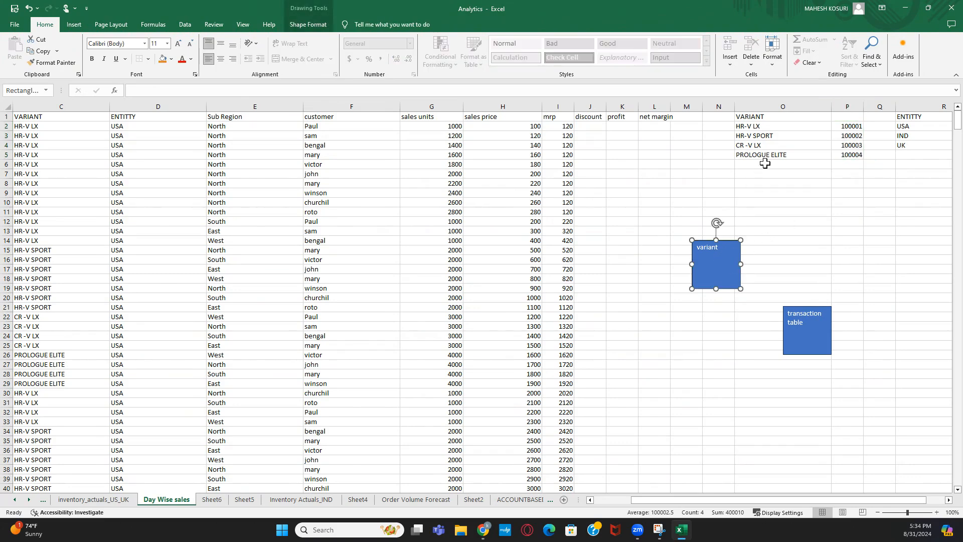
{"action": "left_click", "coordinate": [854, 125]}
{"action": "left_click", "coordinate": [758, 127]}
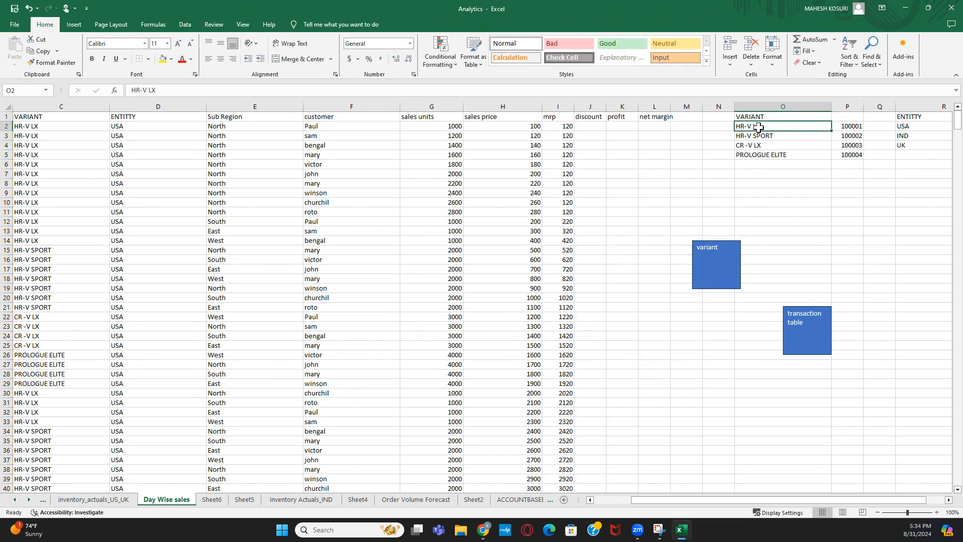
{"action": "left_click", "coordinate": [795, 321]}
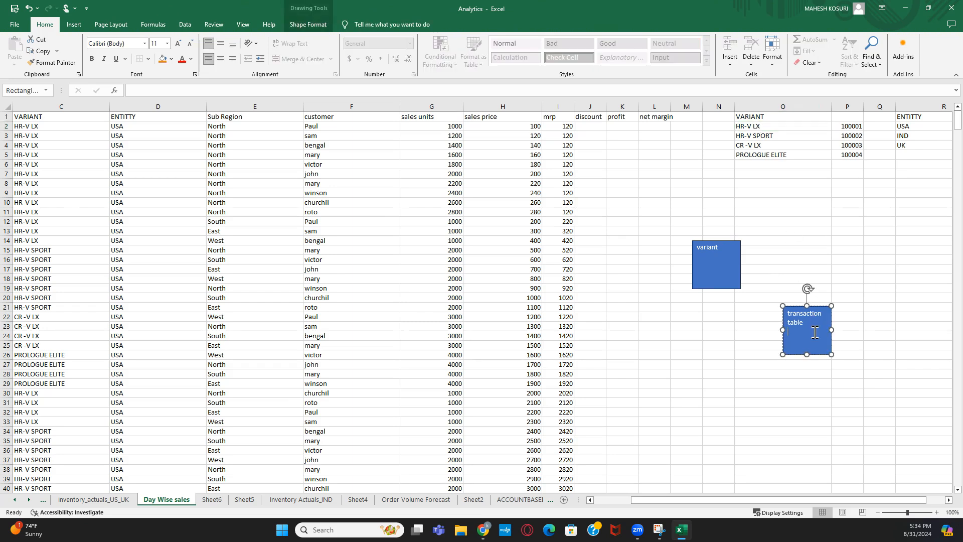
{"action": "left_click_drag", "start_coordinate": [853, 131], "coordinate": [854, 150]}
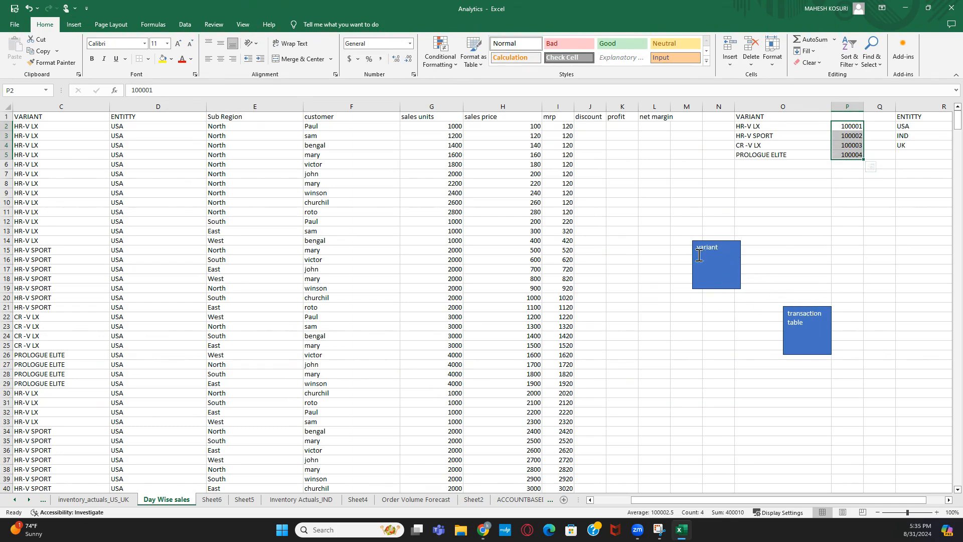
{"action": "left_click", "coordinate": [829, 340]}
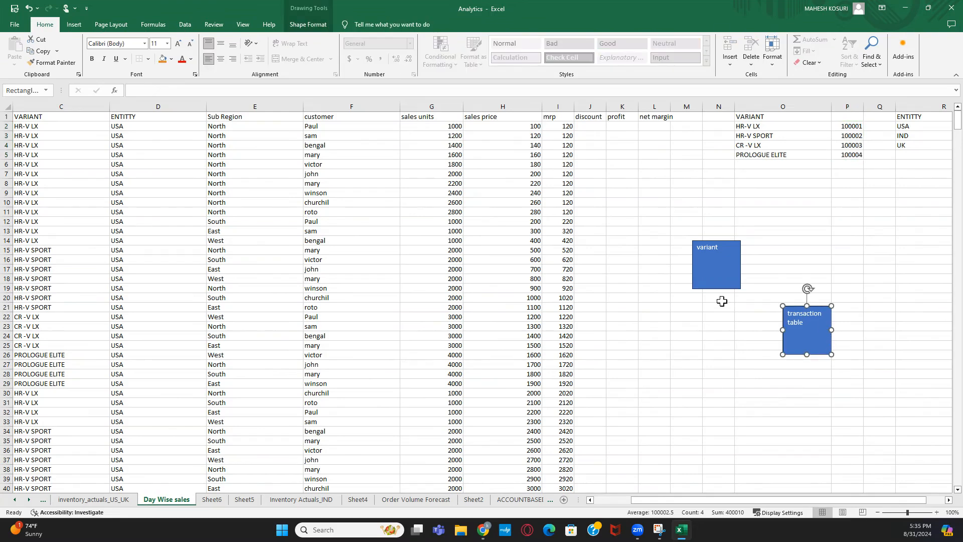
{"action": "left_click", "coordinate": [80, 25]}
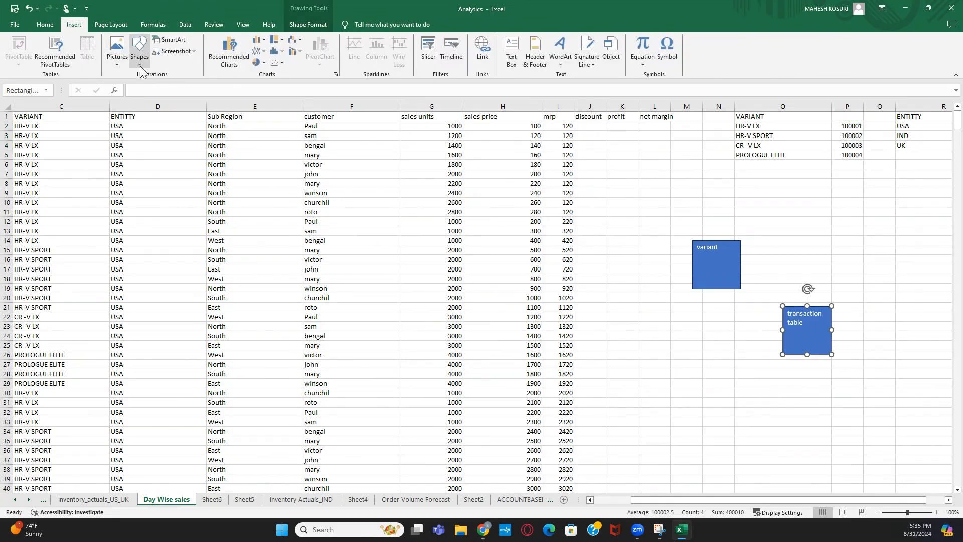
{"action": "left_click", "coordinate": [140, 47]}
{"action": "left_click", "coordinate": [155, 85]}
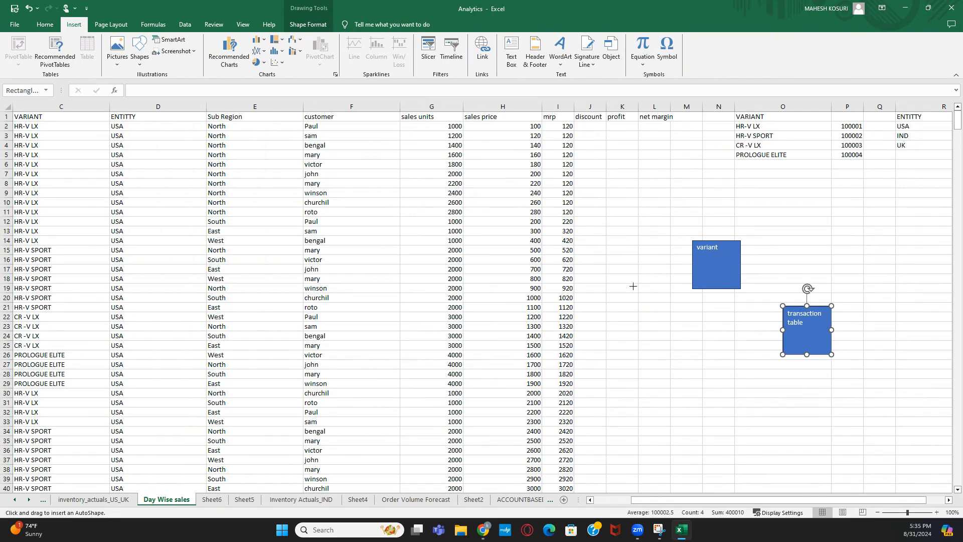
{"action": "left_click_drag", "start_coordinate": [741, 288], "coordinate": [782, 306]}
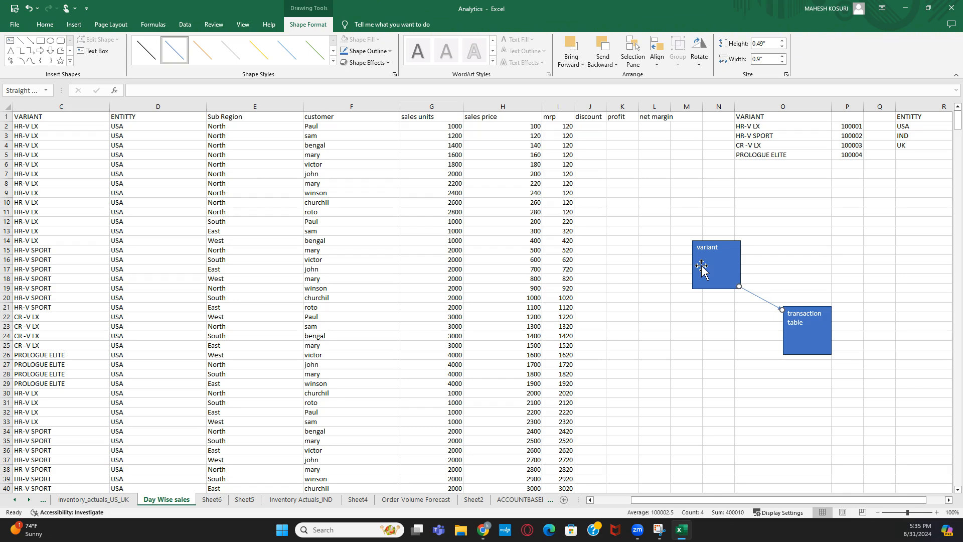
{"action": "left_click", "coordinate": [728, 316]}
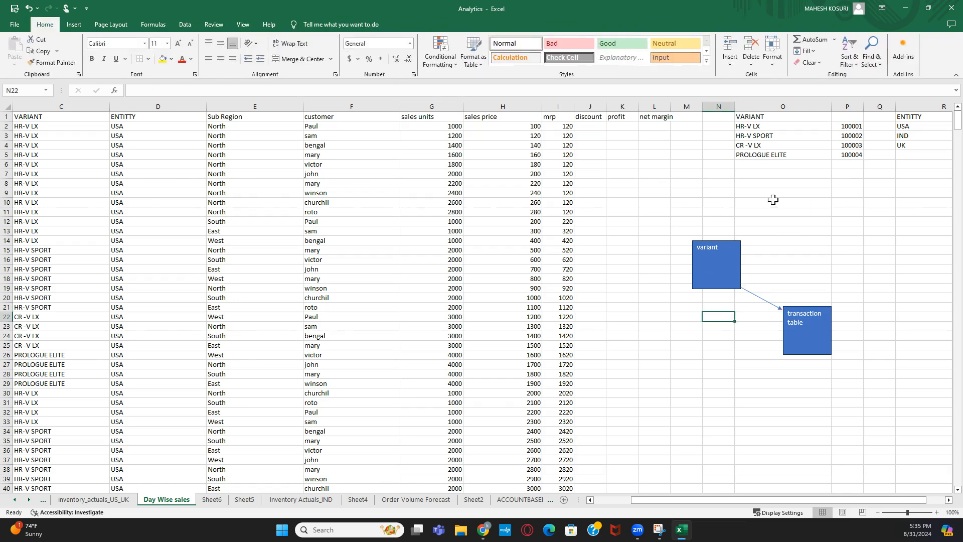
- Rename the column P header to 'variant id'
{"action": "left_click", "coordinate": [861, 116]}
{"action": "type", "text": "variant id"}
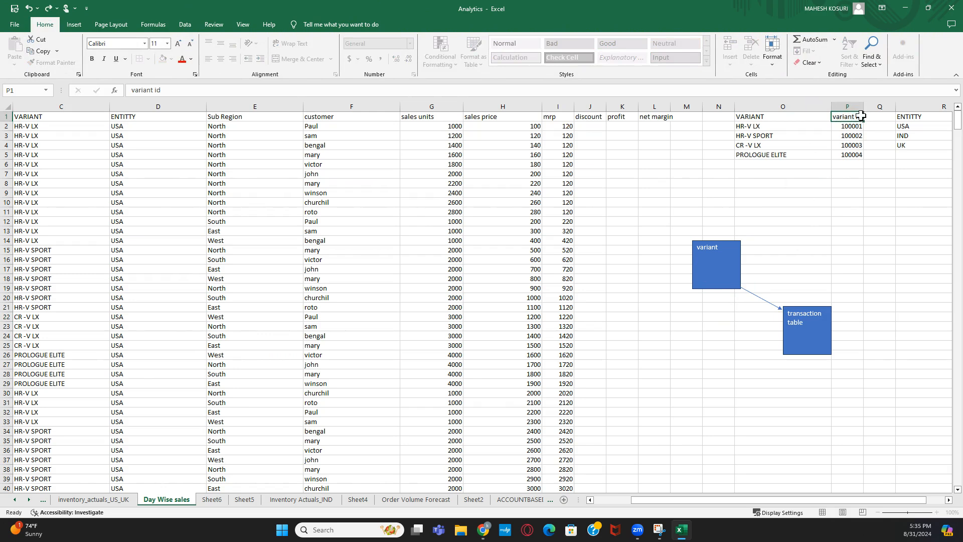
{"action": "key", "text": "Return"}
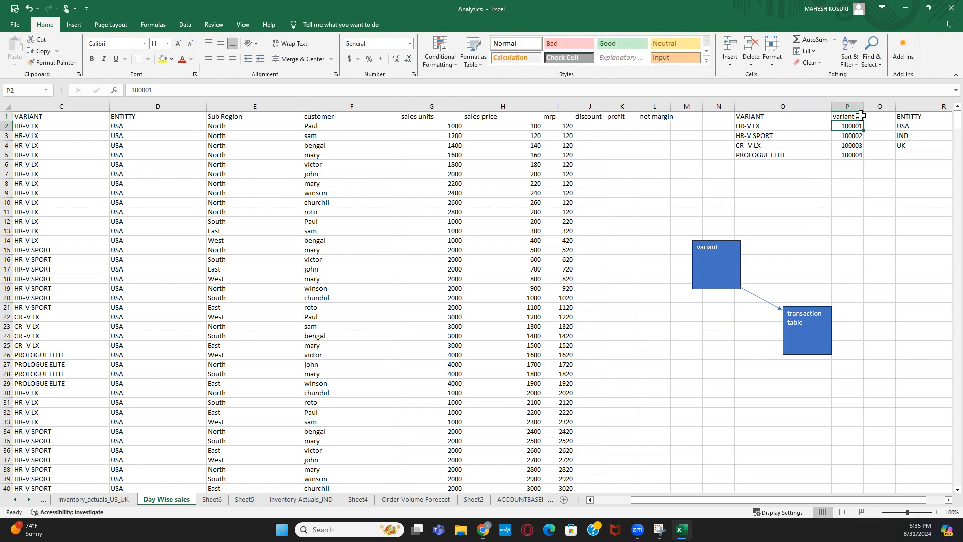
- Label the arrow in cell N21 as 'variantid'
{"action": "left_click", "coordinate": [719, 307]}
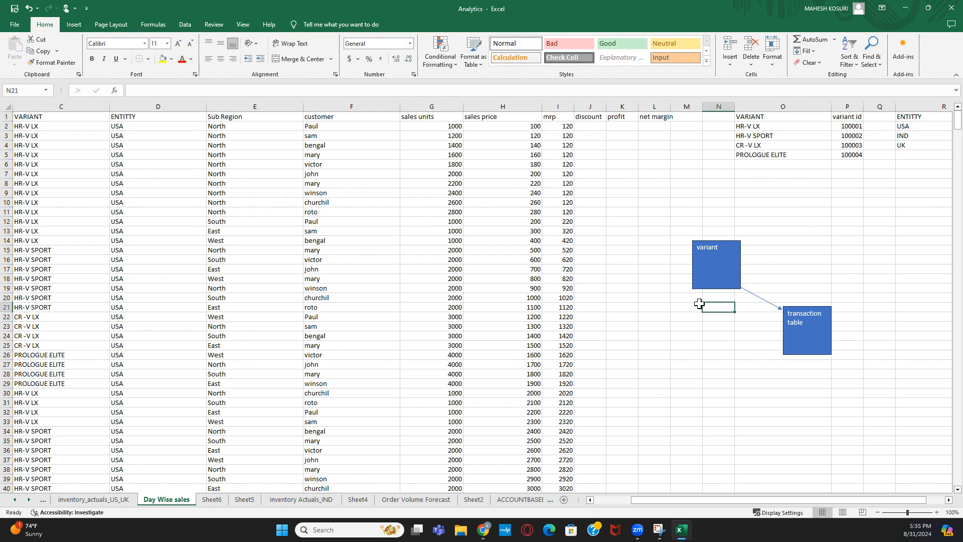
{"action": "type", "text": "aarian"}
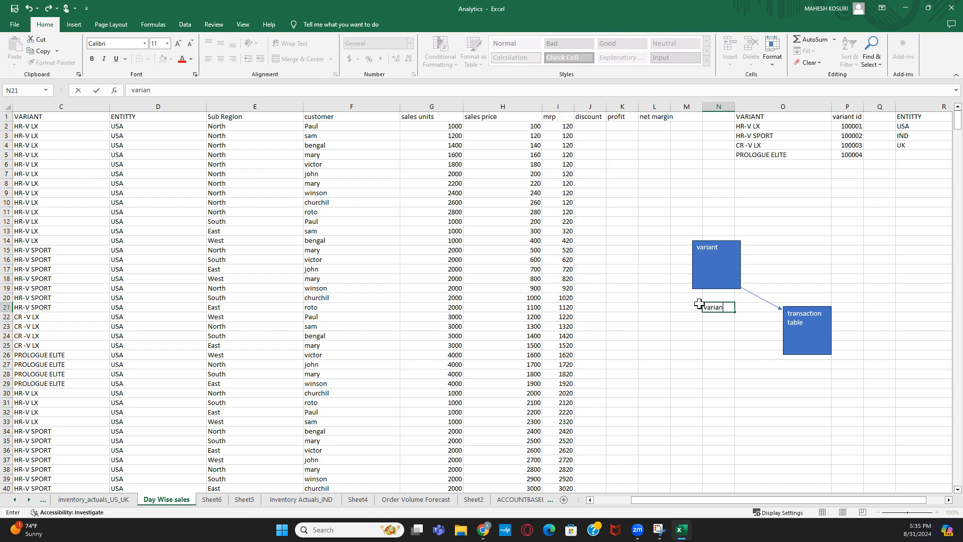
{"action": "type", "text": "t"}
{"action": "key", "text": "Return"}
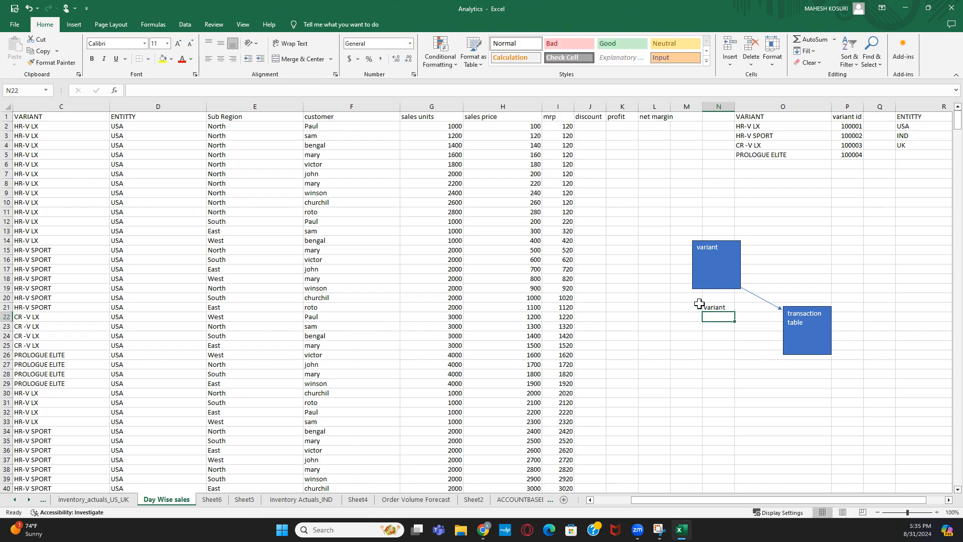
{"action": "left_click", "coordinate": [710, 307]}
{"action": "left_click", "coordinate": [185, 90]}
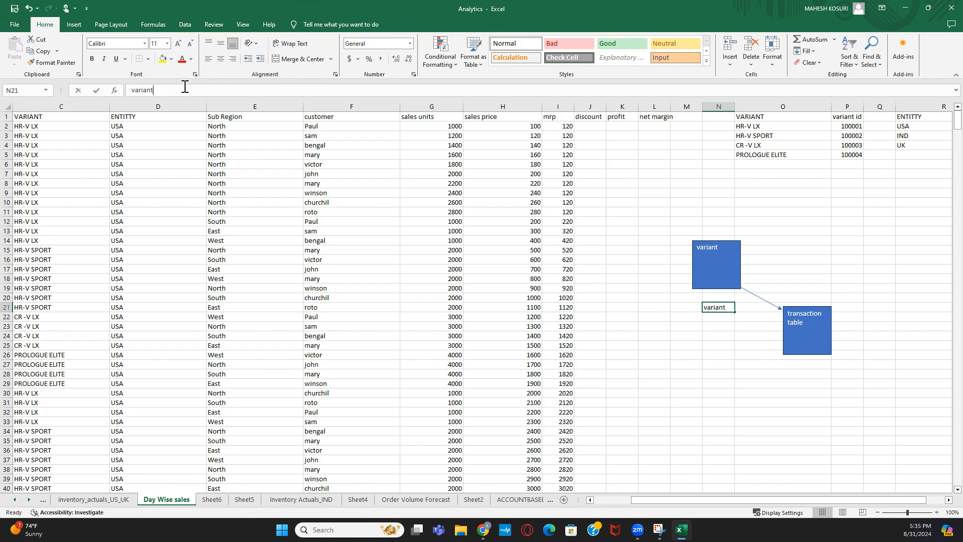
{"action": "type", "text": "id"}
{"action": "key", "text": "Return"}
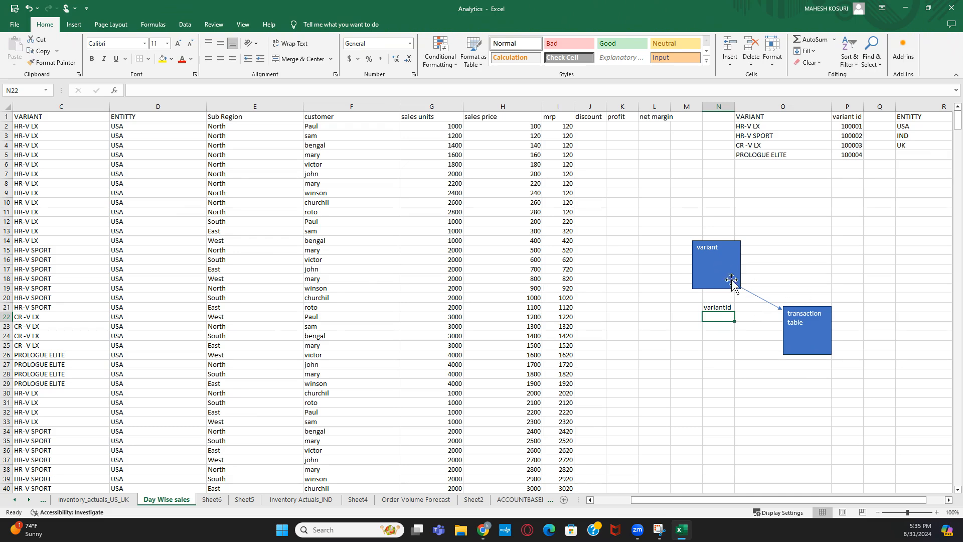
- Copy the variant box near Q13 and relabel the copy 'sub region'
{"action": "left_click", "coordinate": [704, 248]}
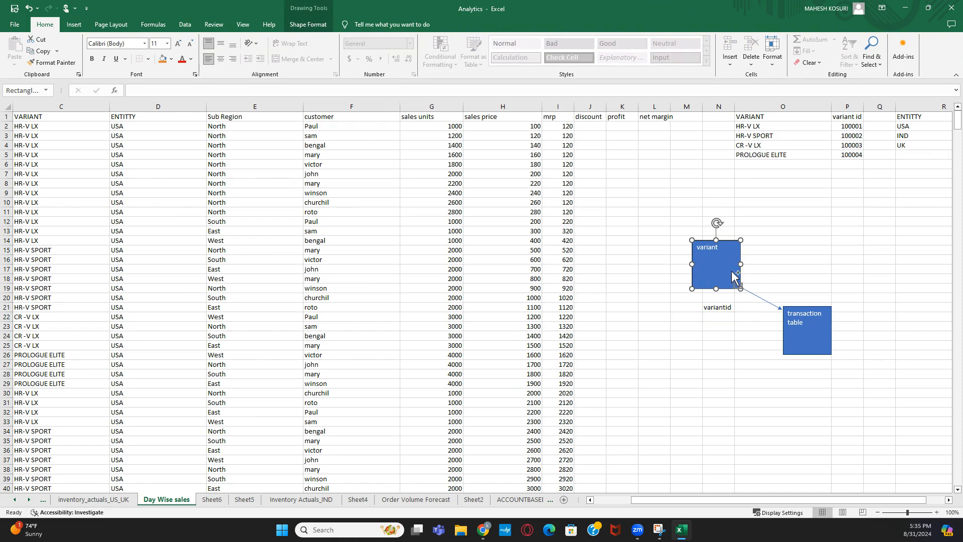
{"action": "left_click", "coordinate": [886, 233]}
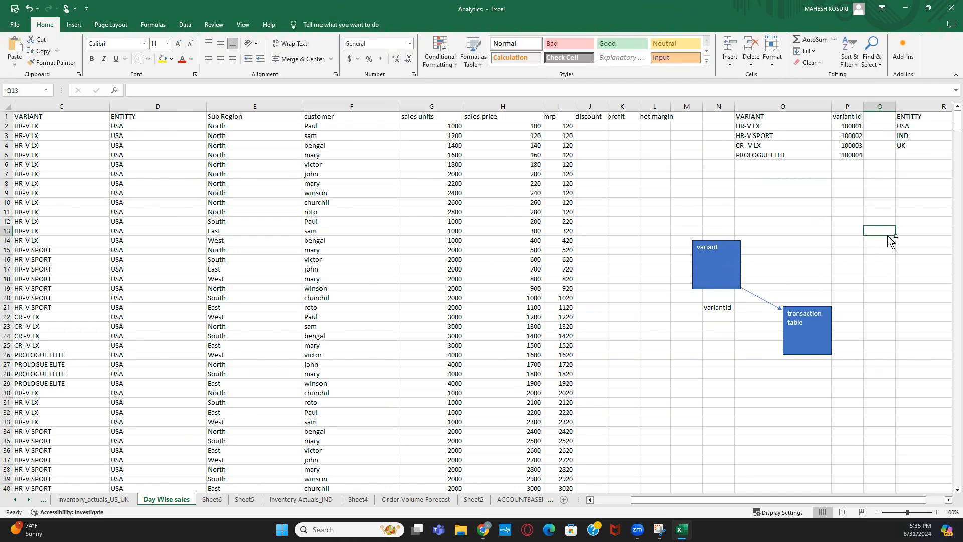
{"action": "key", "text": "ctrl+v"}
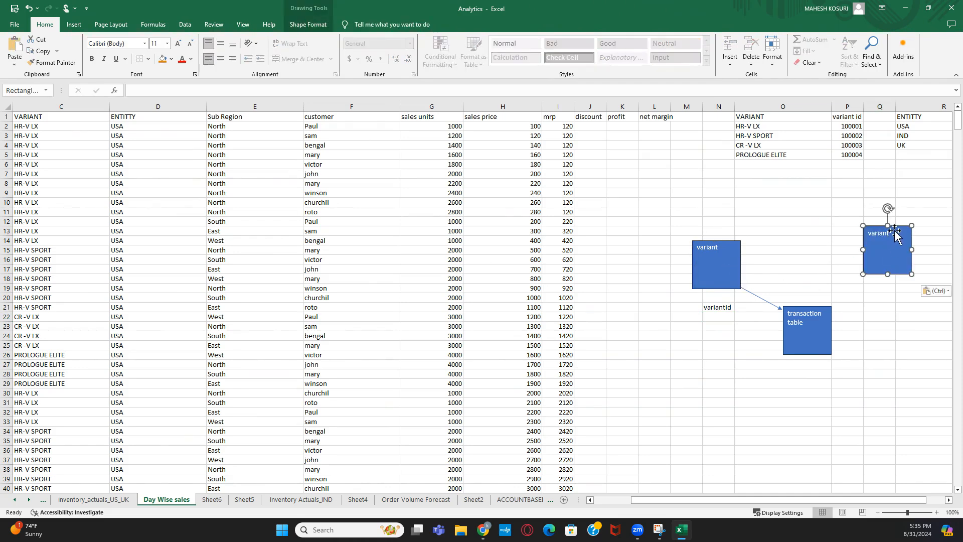
{"action": "key", "text": "ctrl+z"}
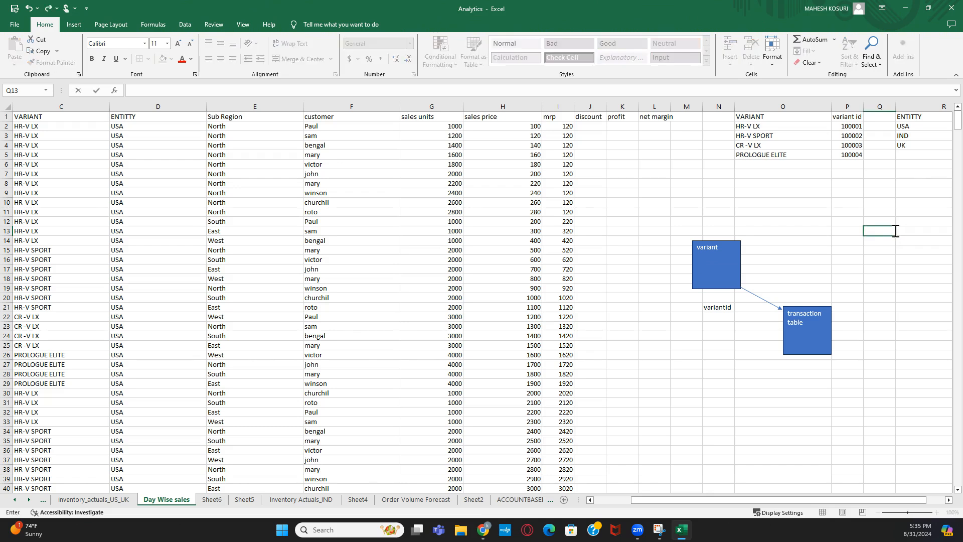
{"action": "left_click", "coordinate": [29, 8]}
{"action": "left_click", "coordinate": [881, 257]}
{"action": "left_click", "coordinate": [723, 274]}
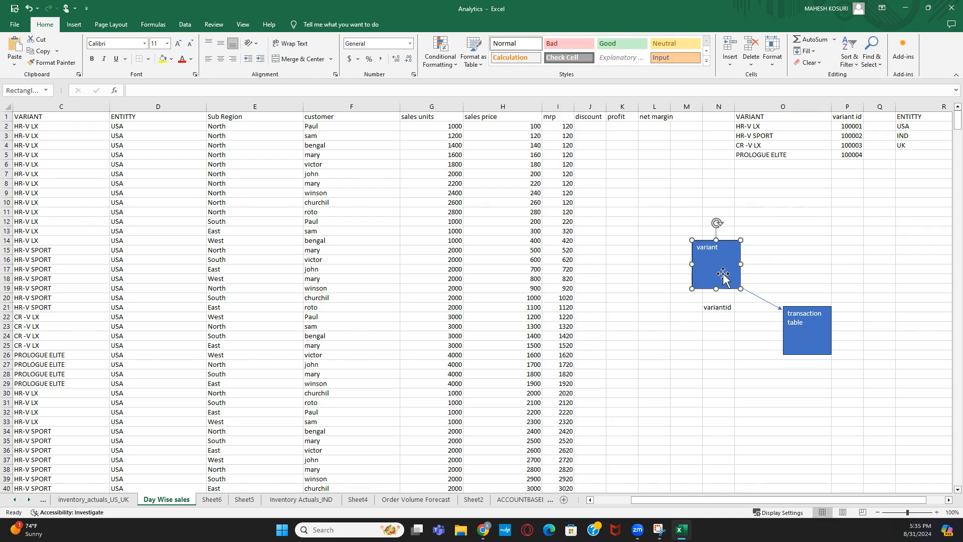
{"action": "left_click", "coordinate": [880, 231]}
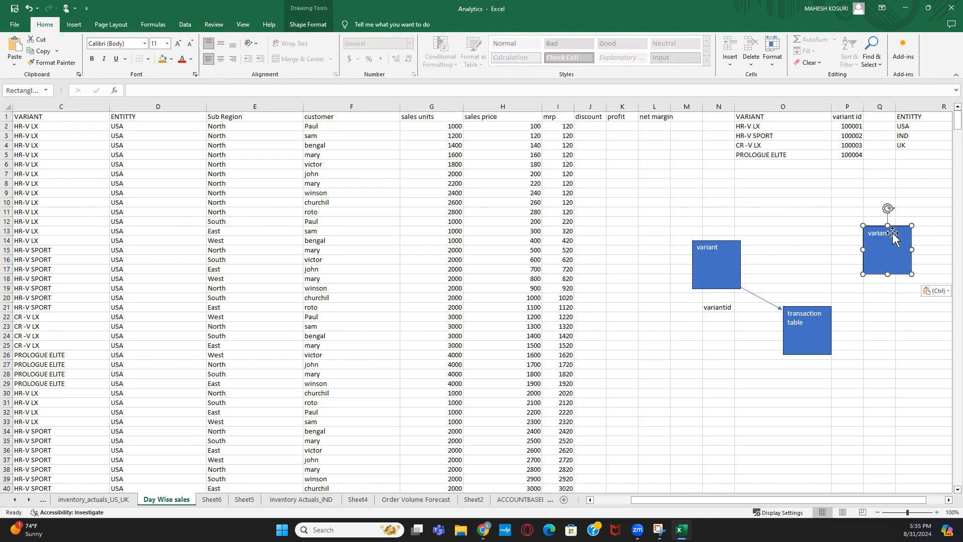
{"action": "left_click", "coordinate": [892, 233]}
{"action": "left_click", "coordinate": [827, 373]}
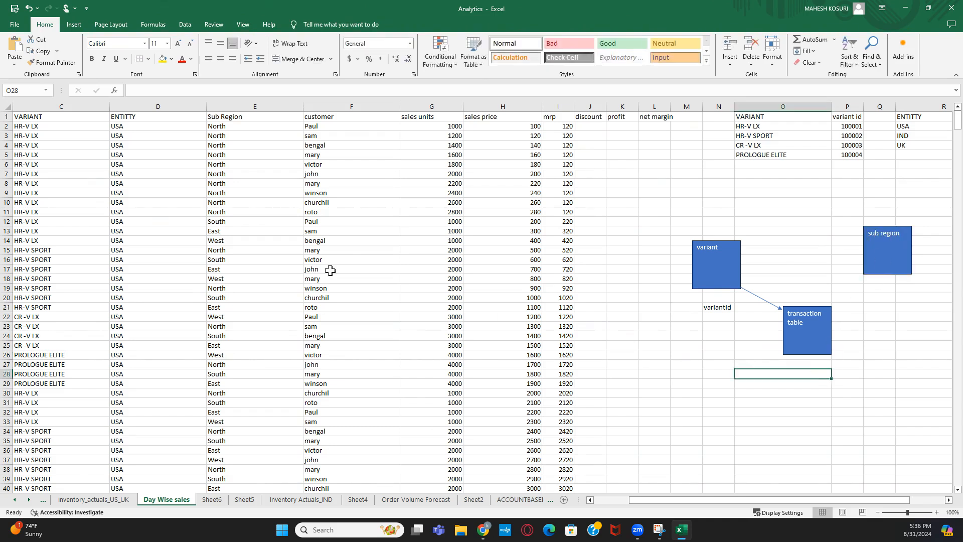
- Join the sub region box's corner to the transaction table box's edge with a line
{"action": "left_click", "coordinate": [74, 24]}
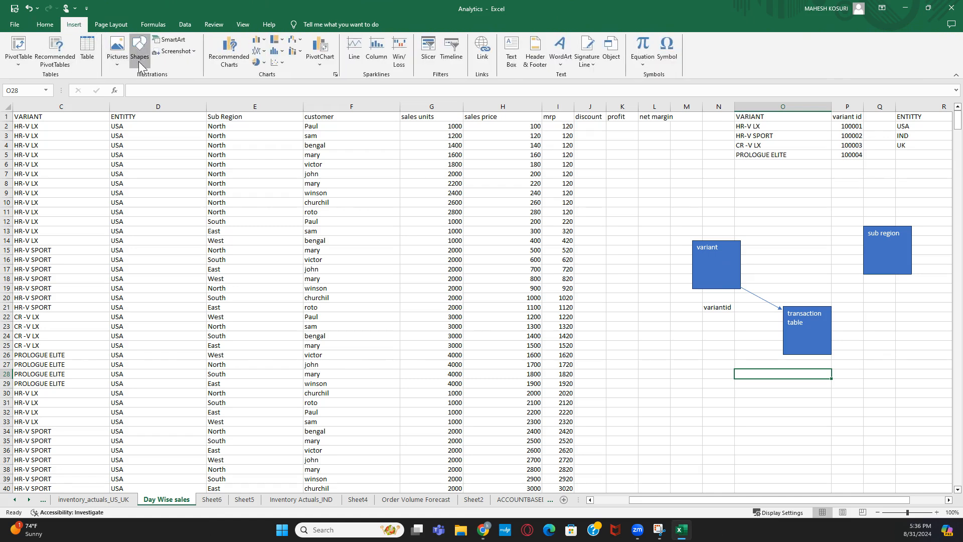
{"action": "left_click", "coordinate": [139, 51]}
{"action": "left_click", "coordinate": [165, 85]}
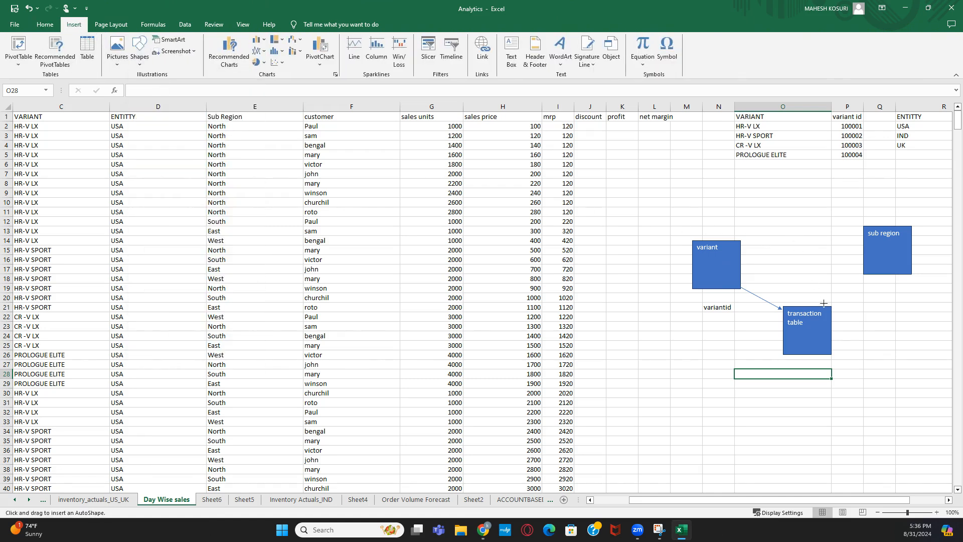
{"action": "left_click_drag", "start_coordinate": [834, 305], "coordinate": [869, 275]}
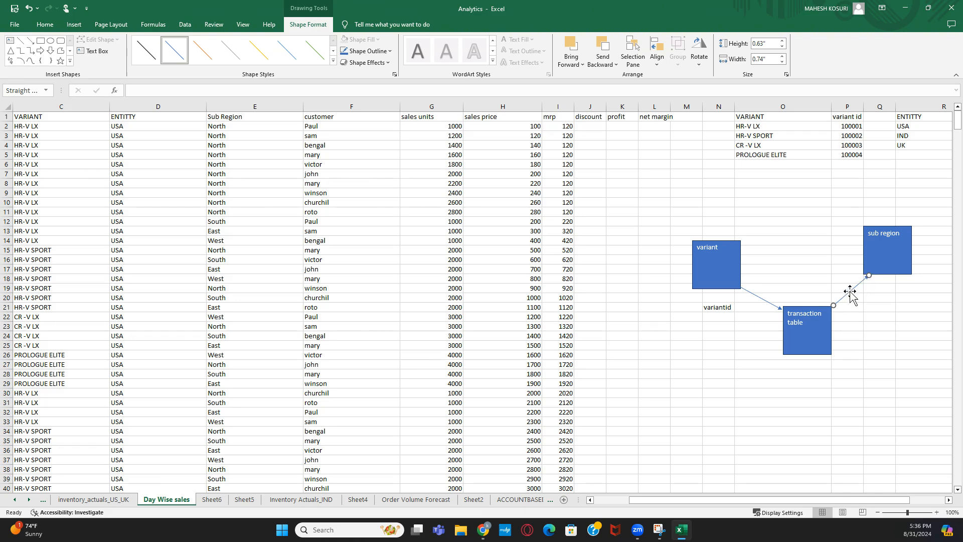
{"action": "key", "text": "Delete"}
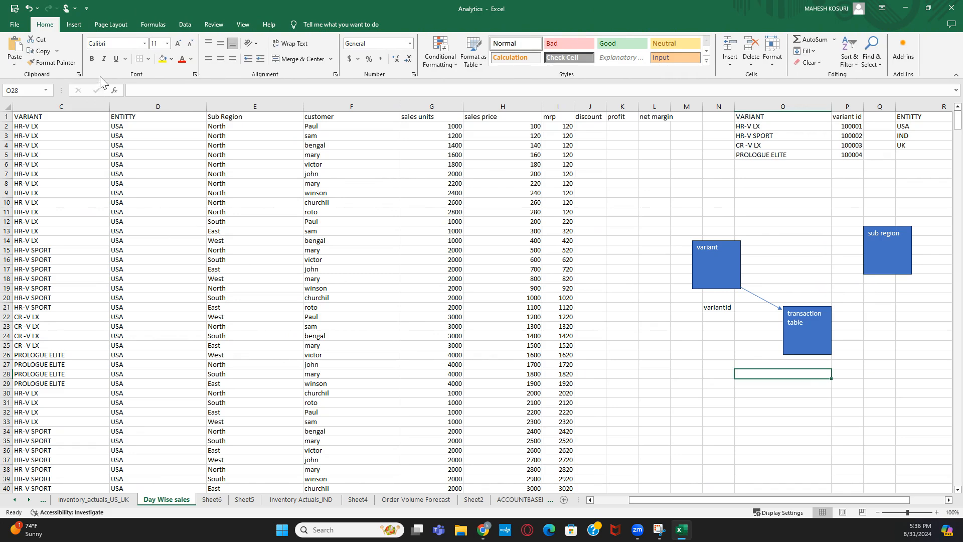
{"action": "left_click", "coordinate": [74, 27]}
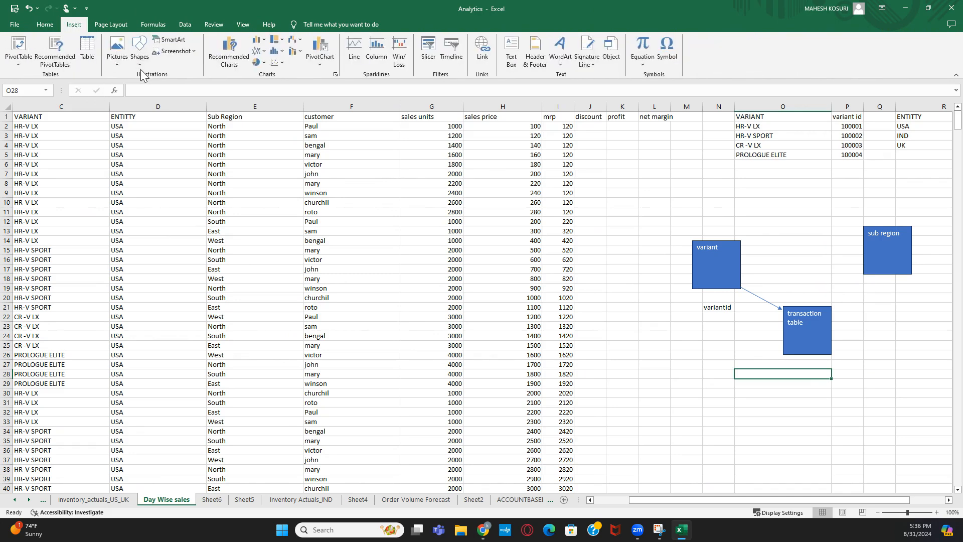
{"action": "left_click", "coordinate": [139, 68]}
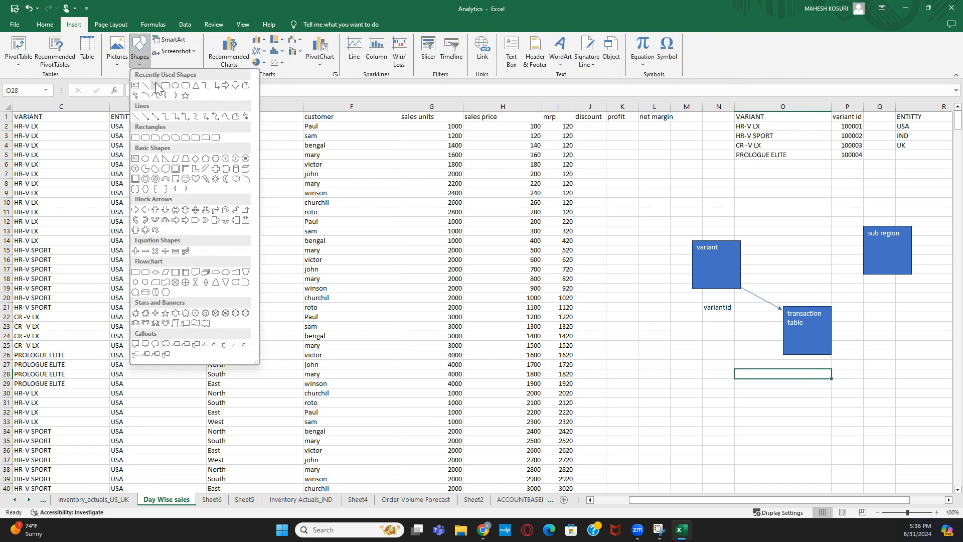
{"action": "left_click", "coordinate": [158, 91]}
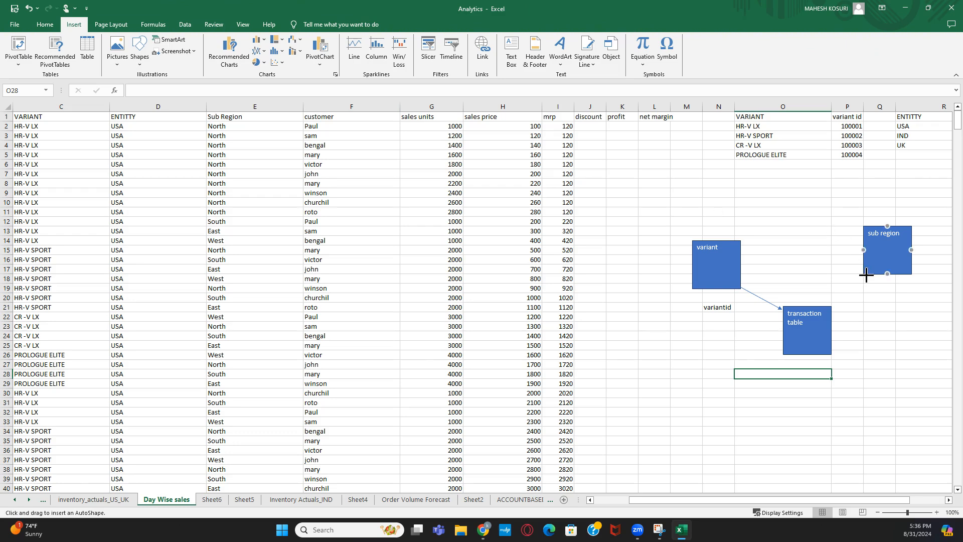
{"action": "left_click_drag", "start_coordinate": [866, 275], "coordinate": [831, 310]}
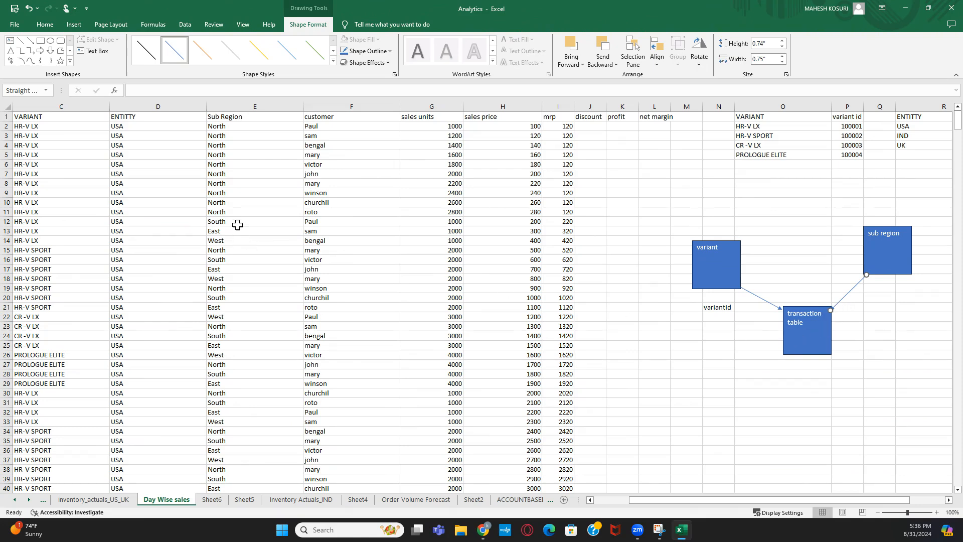
{"action": "left_click", "coordinate": [341, 196]}
- Paste a copy of the variant box below it and relabel it 'customer table'
{"action": "left_click", "coordinate": [318, 107]}
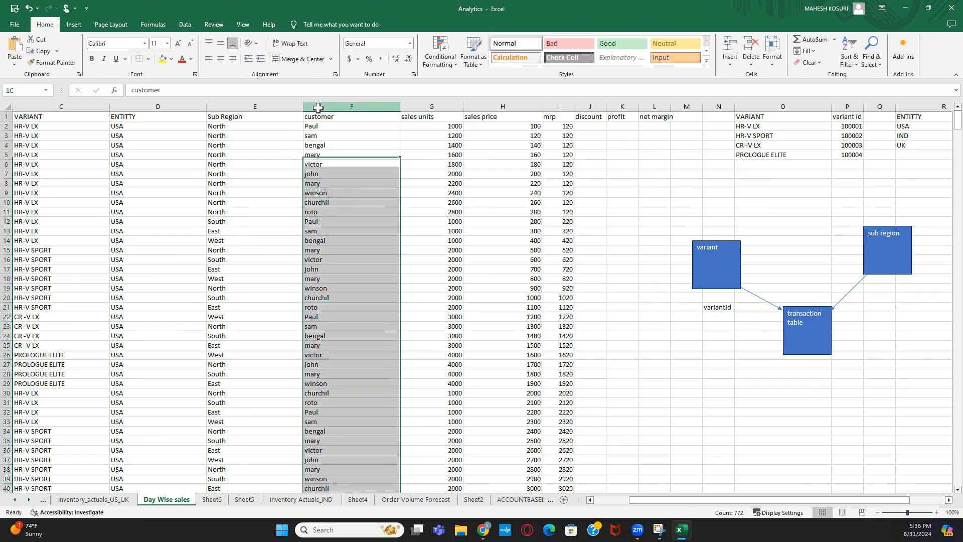
{"action": "left_click", "coordinate": [715, 276]}
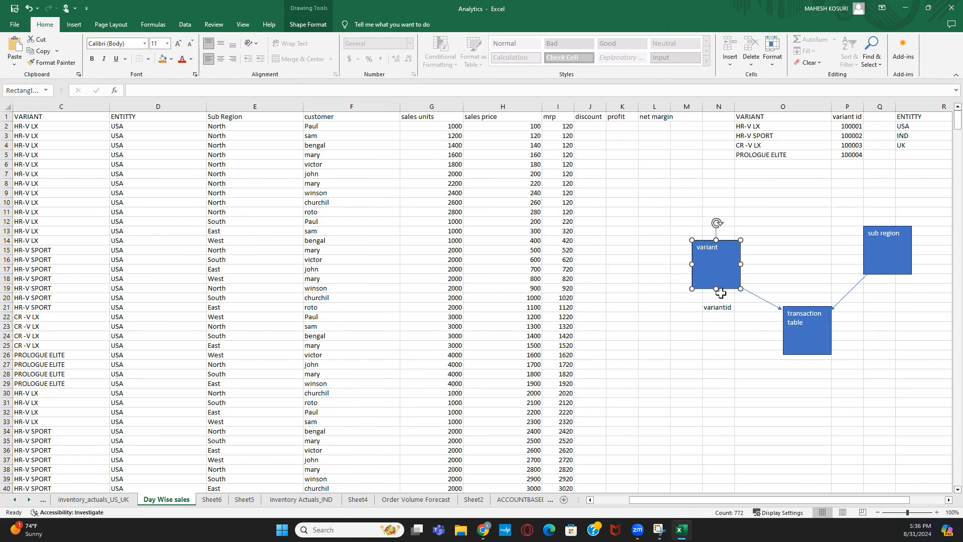
{"action": "left_click", "coordinate": [714, 404]}
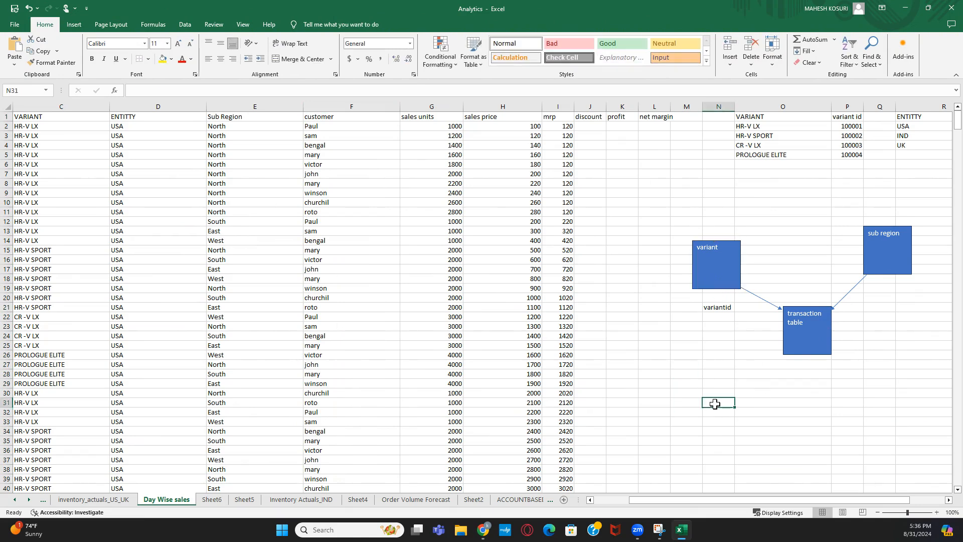
{"action": "key", "text": "ctrl+v"}
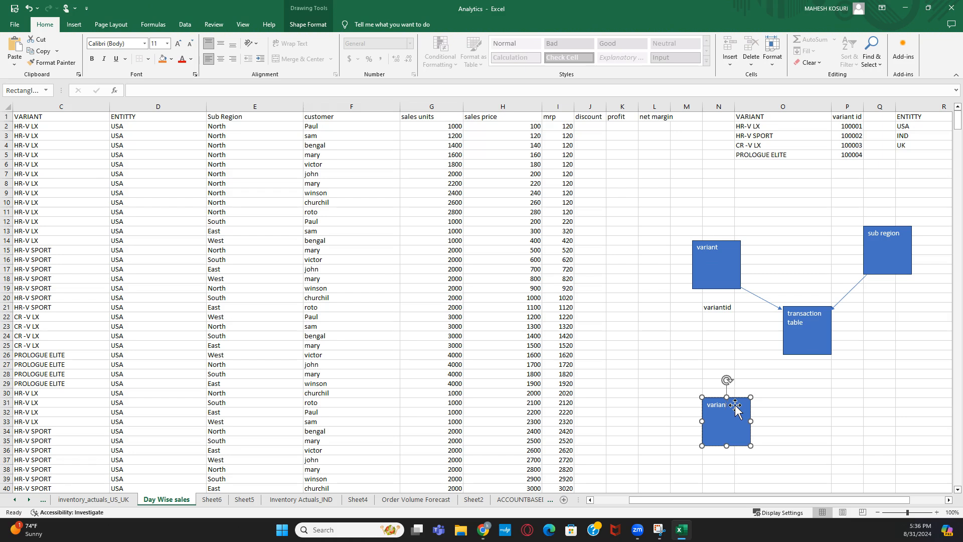
{"action": "key", "text": "BackSpace"}
{"action": "key", "text": "BackSpace"}
{"action": "key", "text": "BackSpace"}
{"action": "key", "text": "BackSpace"}
{"action": "key", "text": "BackSpace"}
{"action": "key", "text": "BackSpace"}
{"action": "type", "text": "customer table"}
{"action": "left_click", "coordinate": [756, 421]}
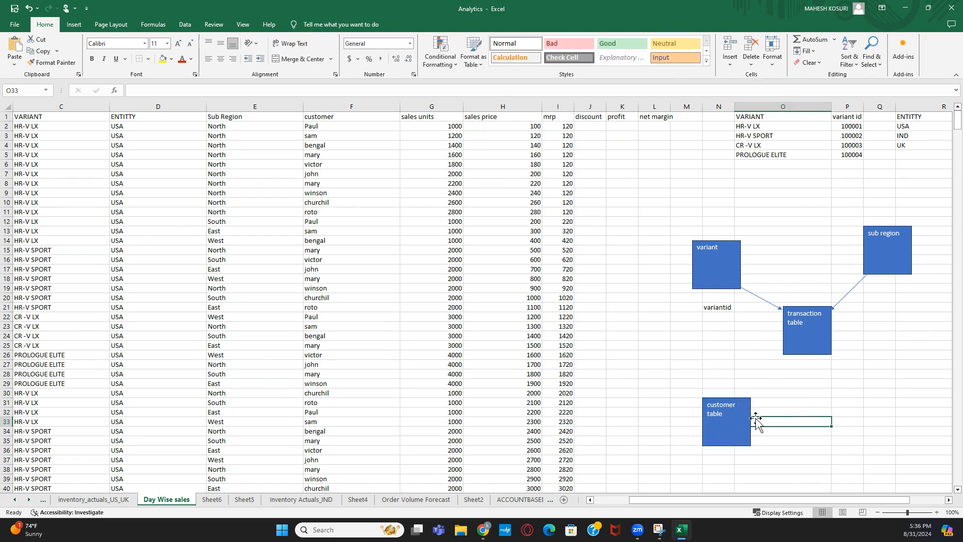
- Draw an arrow from the customer table box to the transaction table
{"action": "left_click", "coordinate": [74, 24]}
{"action": "left_click", "coordinate": [140, 62]}
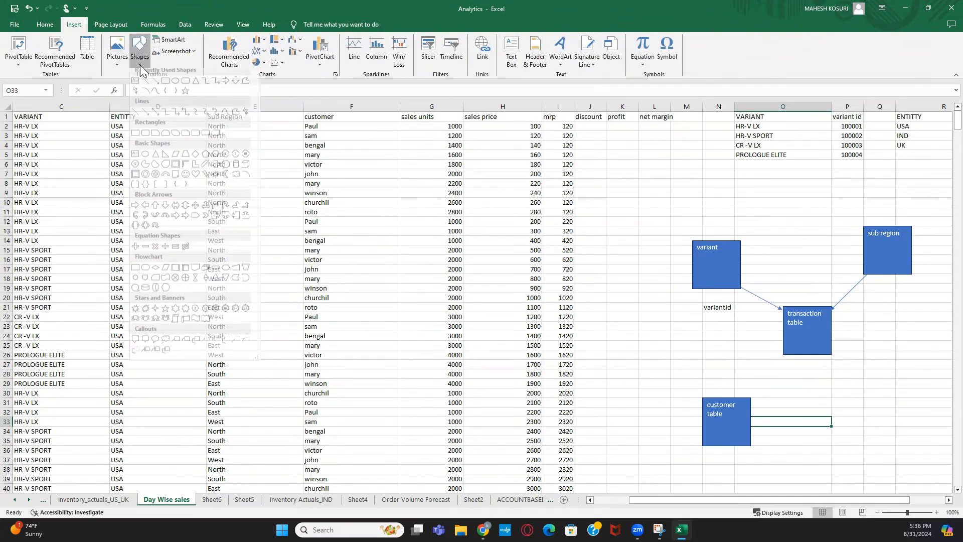
{"action": "left_click", "coordinate": [155, 86]}
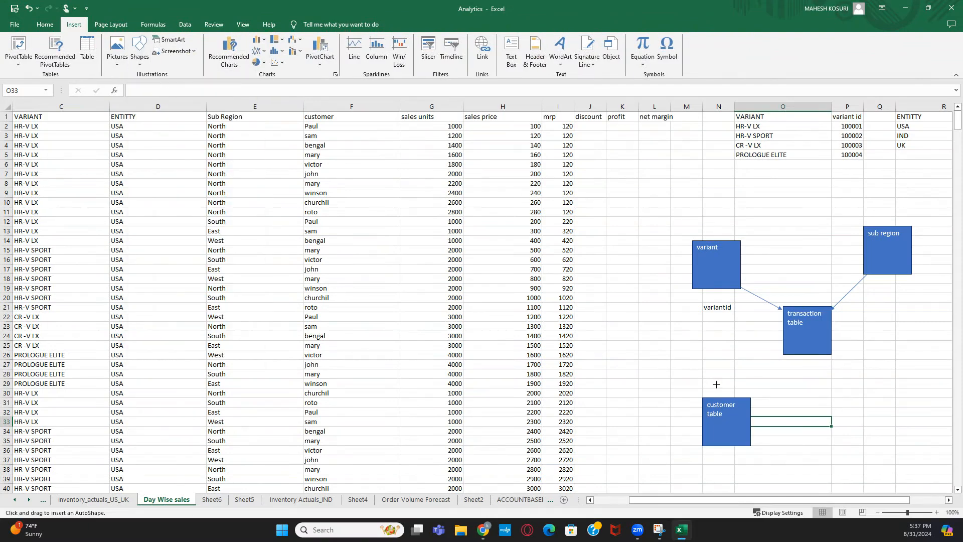
{"action": "left_click_drag", "start_coordinate": [748, 397], "coordinate": [780, 353]}
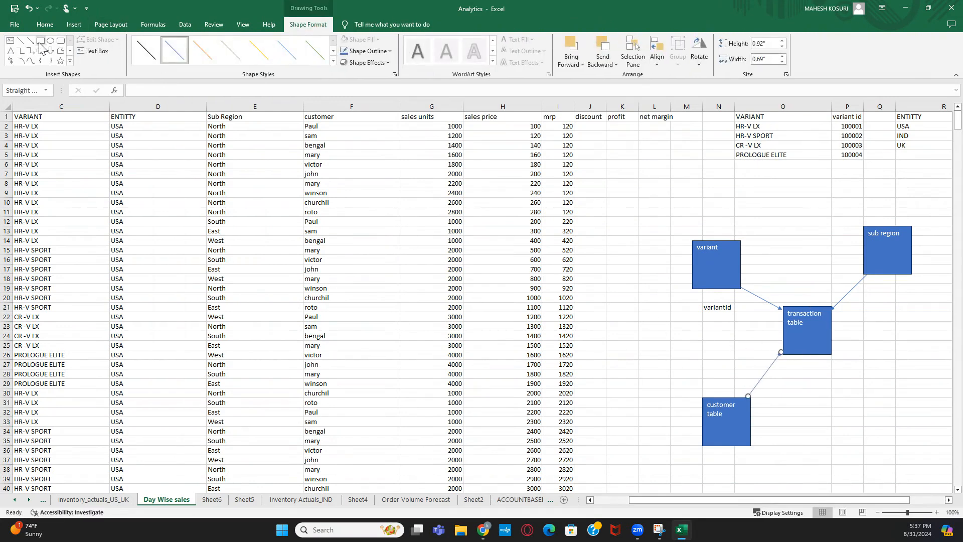
- Add a 'date' box right of customer table and arrow it to the transaction table
{"action": "left_click", "coordinate": [856, 390]}
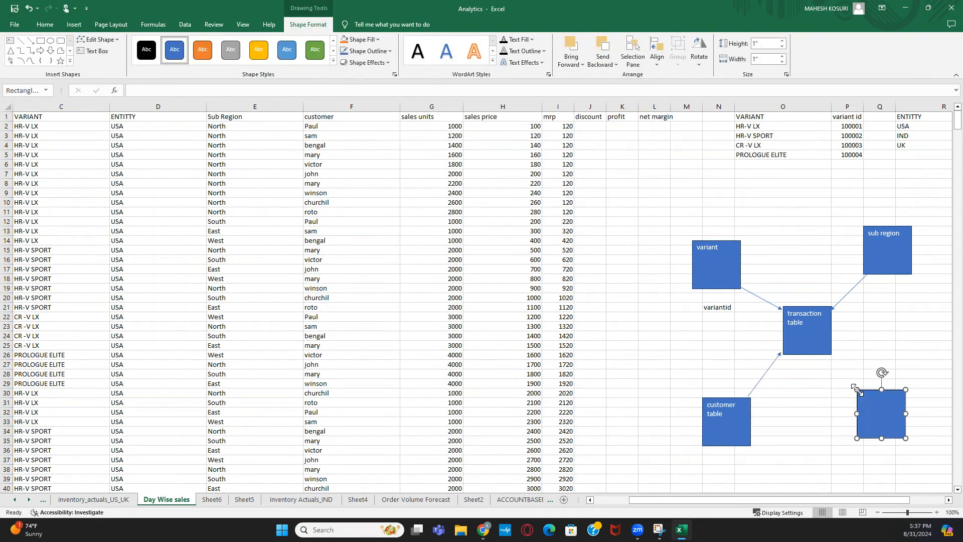
{"action": "type", "text": "date"}
{"action": "left_click", "coordinate": [773, 412]}
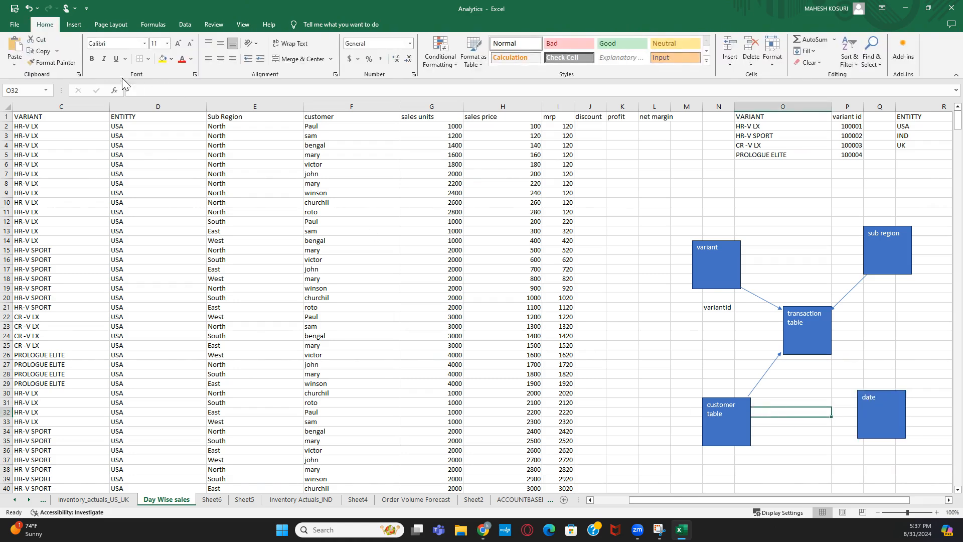
{"action": "left_click", "coordinate": [74, 24]}
{"action": "left_click", "coordinate": [139, 51]}
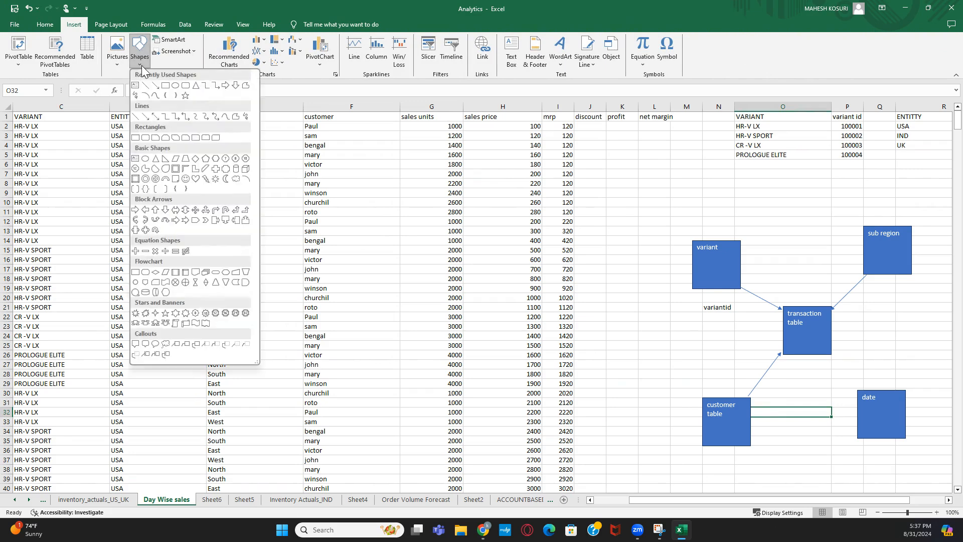
{"action": "left_click", "coordinate": [154, 86]}
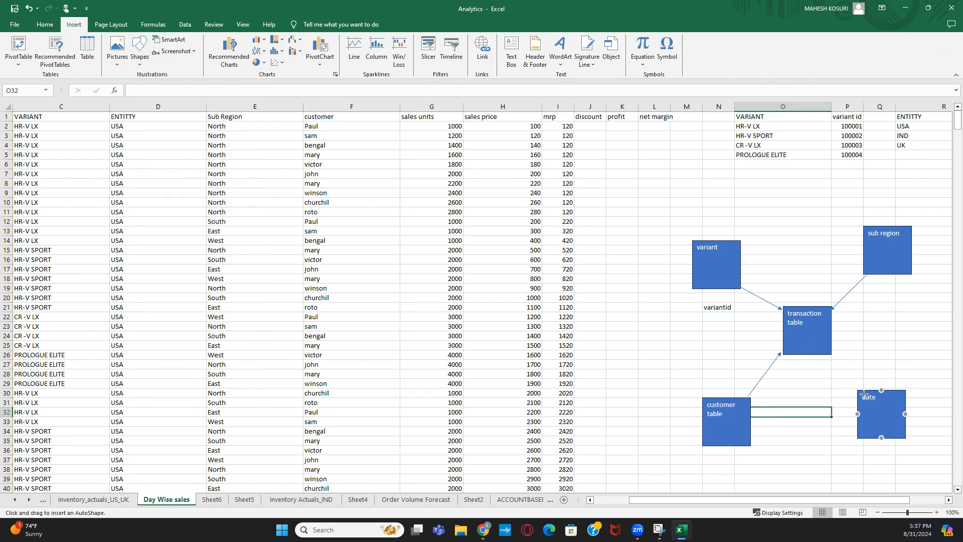
{"action": "left_click_drag", "start_coordinate": [858, 388], "coordinate": [824, 354]}
{"action": "left_click", "coordinate": [879, 345]}
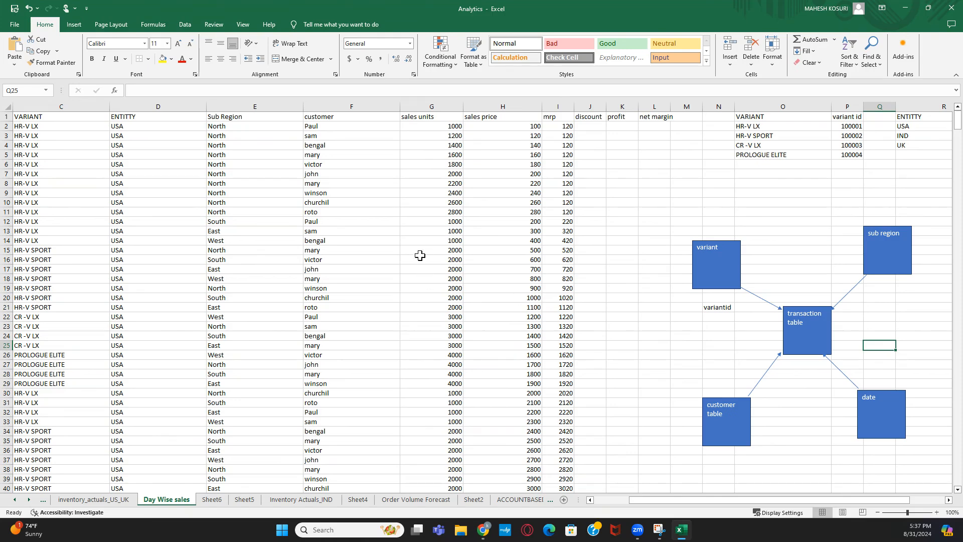
- Paste a resized copy of the sub region box above and relabel it 'entity'
{"action": "left_click", "coordinate": [901, 263]}
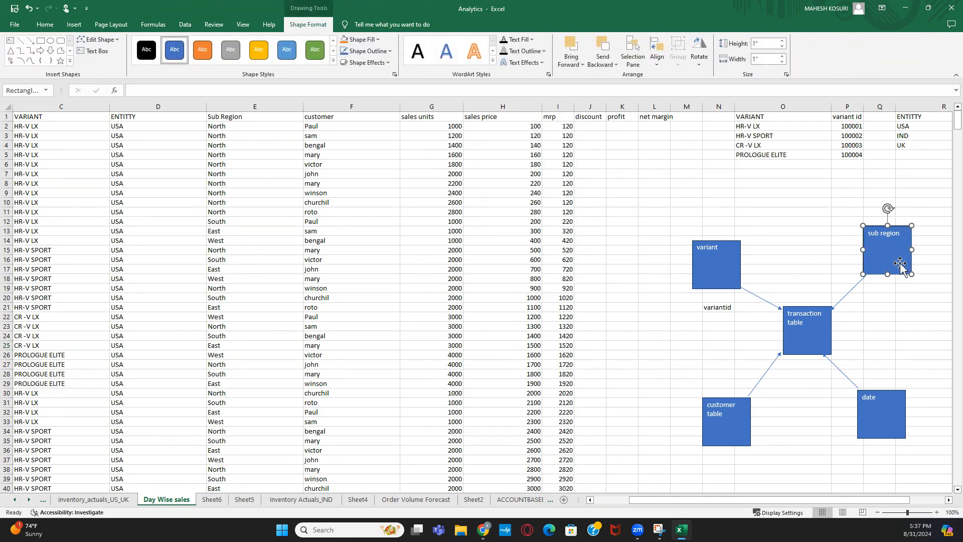
{"action": "left_click", "coordinate": [806, 232]}
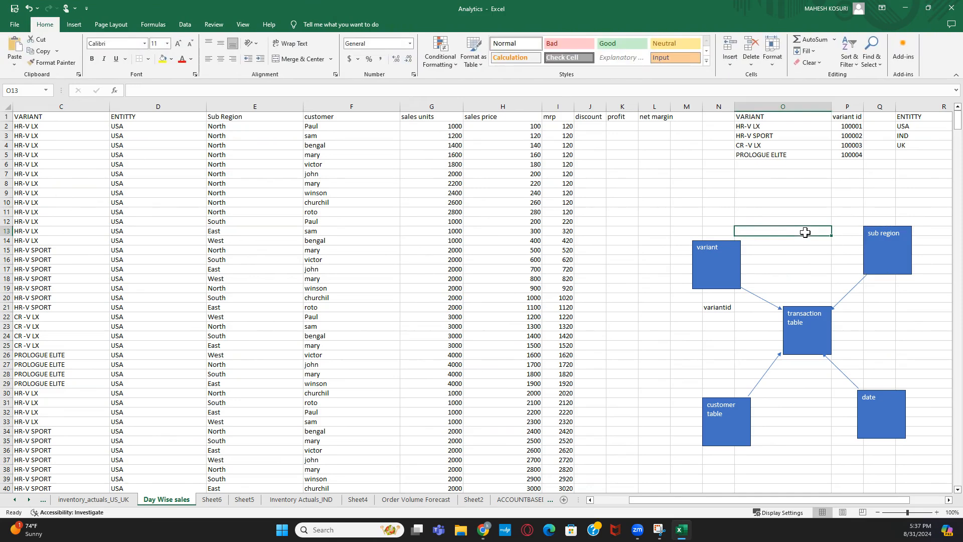
{"action": "left_click", "coordinate": [813, 211]}
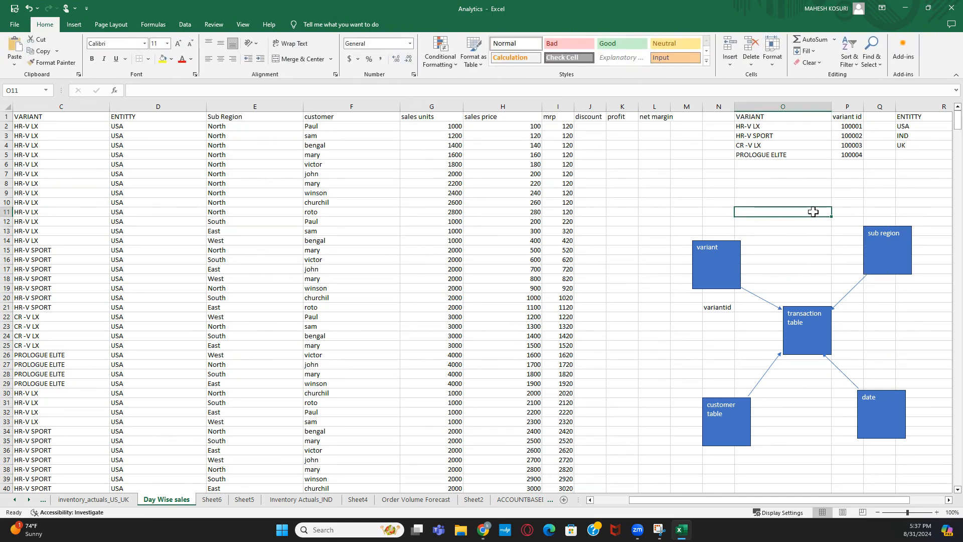
{"action": "key", "text": "ctrl+v"}
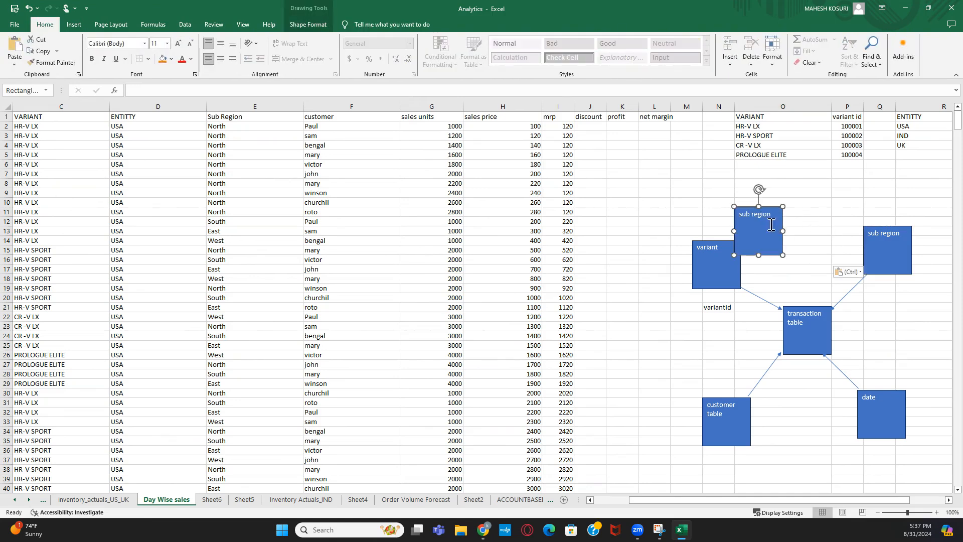
{"action": "left_click_drag", "start_coordinate": [784, 231], "coordinate": [818, 231]}
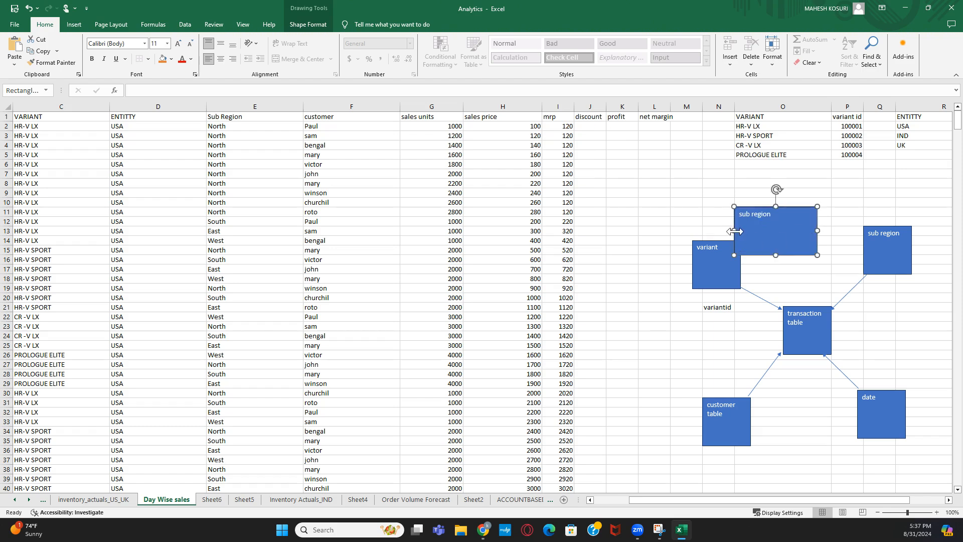
{"action": "left_click_drag", "start_coordinate": [734, 230], "coordinate": [770, 231]}
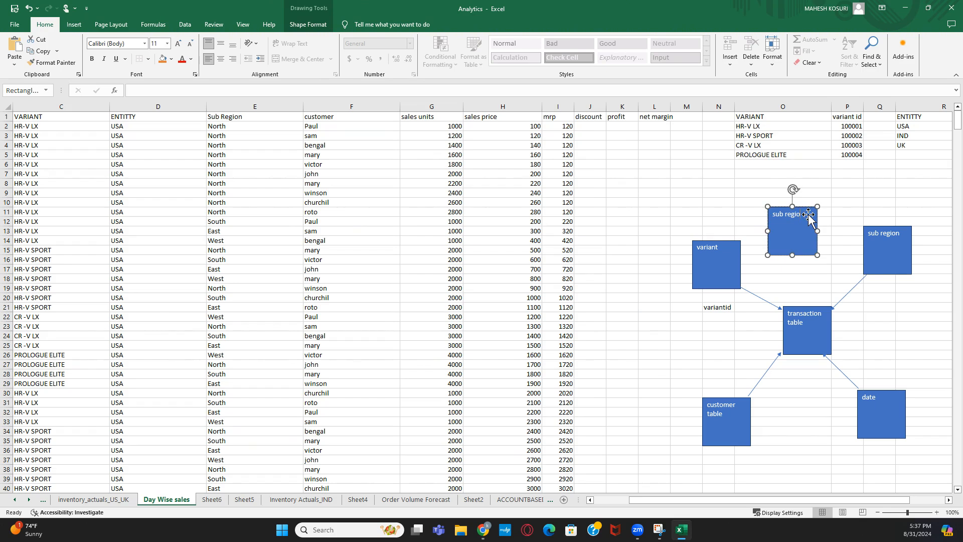
{"action": "key", "text": "BackSpace"}
- Draw an arrow from the entity box to the transaction table
{"action": "left_click", "coordinate": [73, 26]}
{"action": "left_click", "coordinate": [141, 62]}
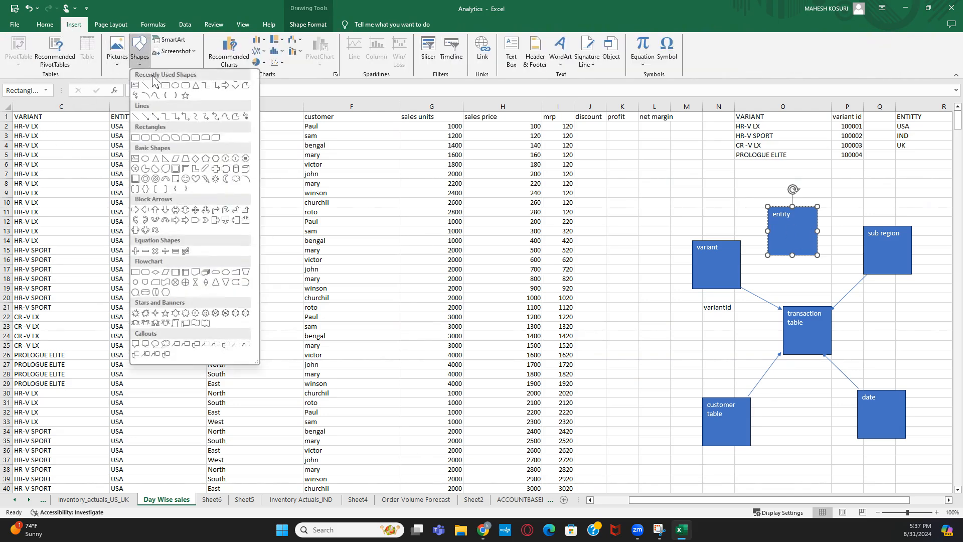
{"action": "left_click", "coordinate": [155, 86]}
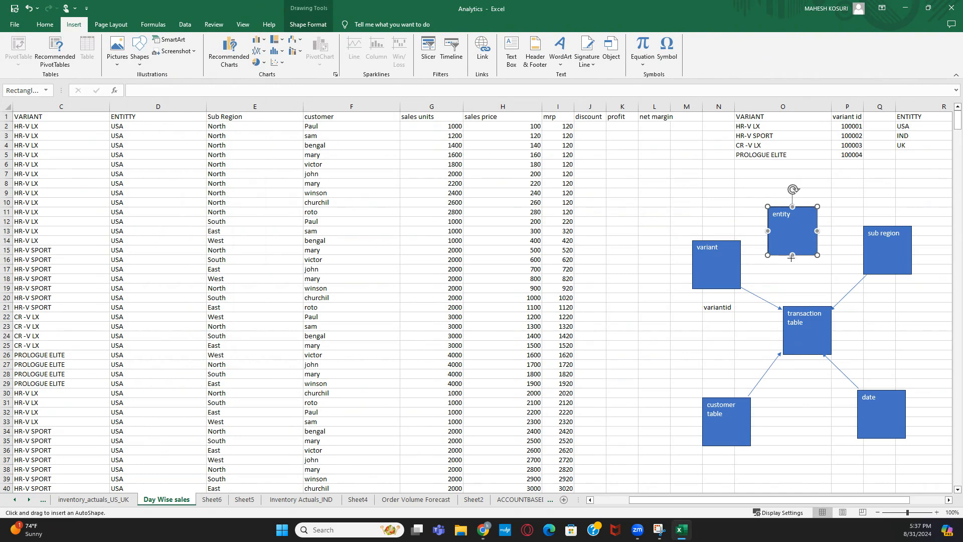
{"action": "left_click_drag", "start_coordinate": [792, 255], "coordinate": [807, 307]}
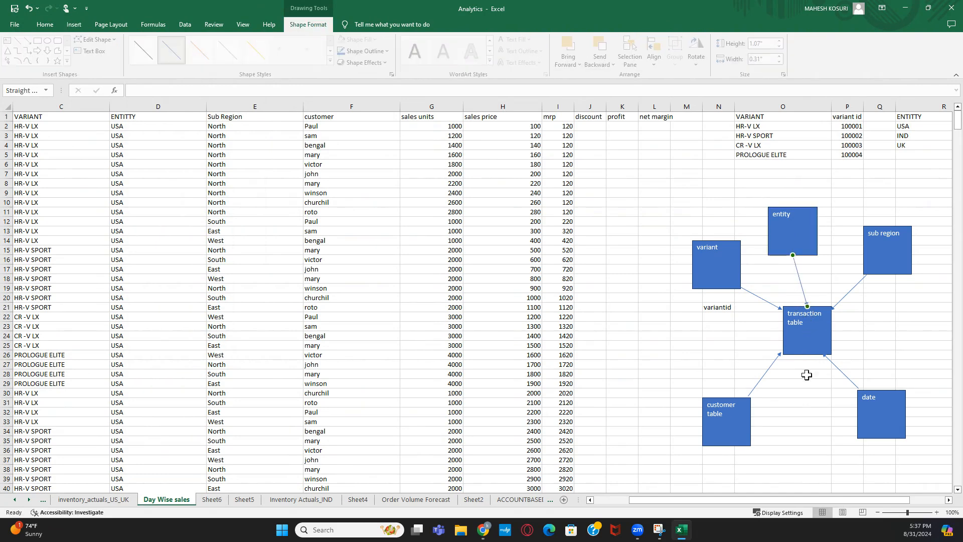
{"action": "left_click", "coordinate": [807, 384]}
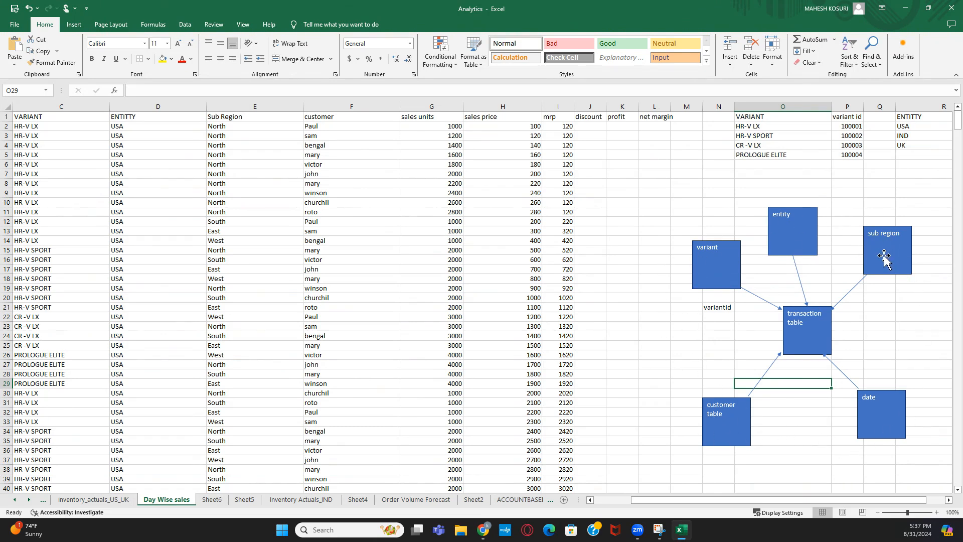
- Title the diagram 'star schema' in cell L8
{"action": "left_click", "coordinate": [664, 183]}
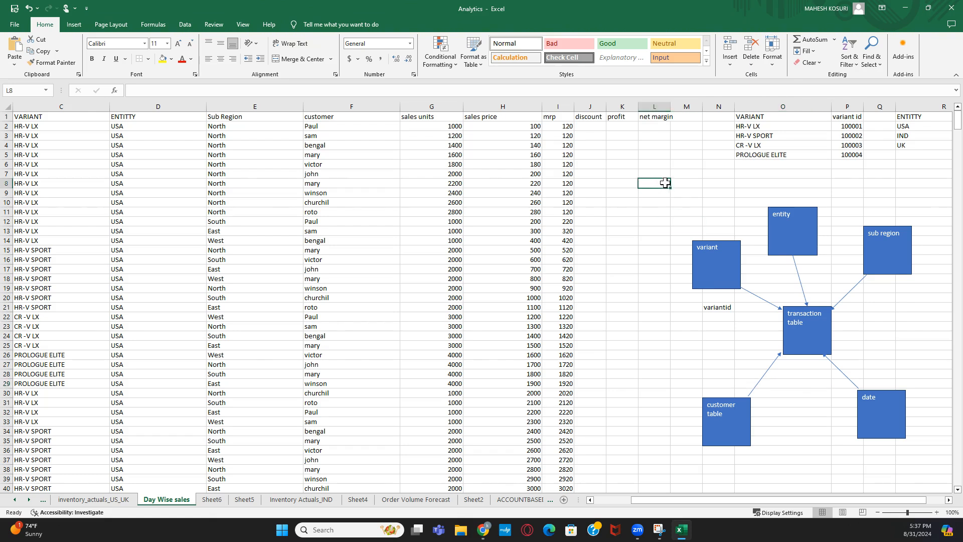
{"action": "type", "text": "star"}
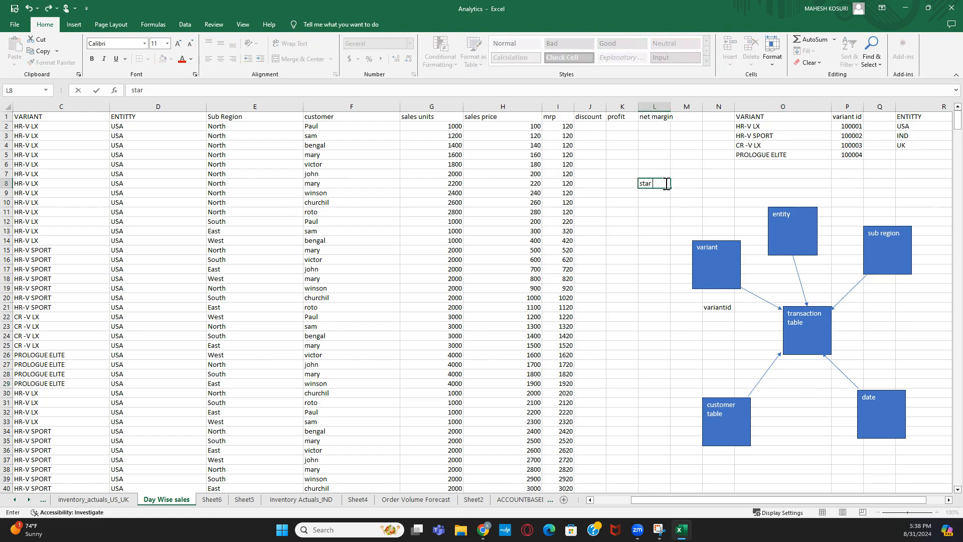
{"action": "type", "text": " schema"}
{"action": "key", "text": "Return"}
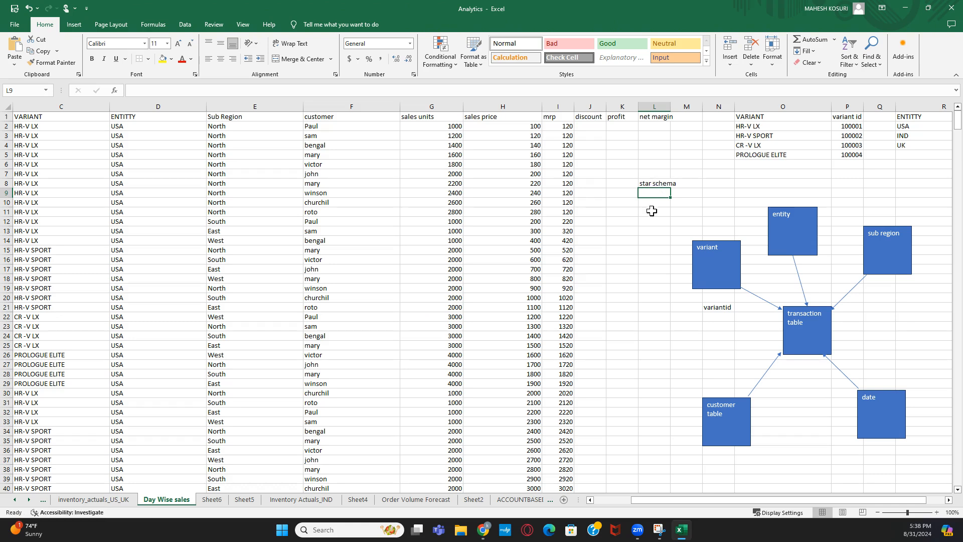
{"action": "left_click", "coordinate": [646, 277]}
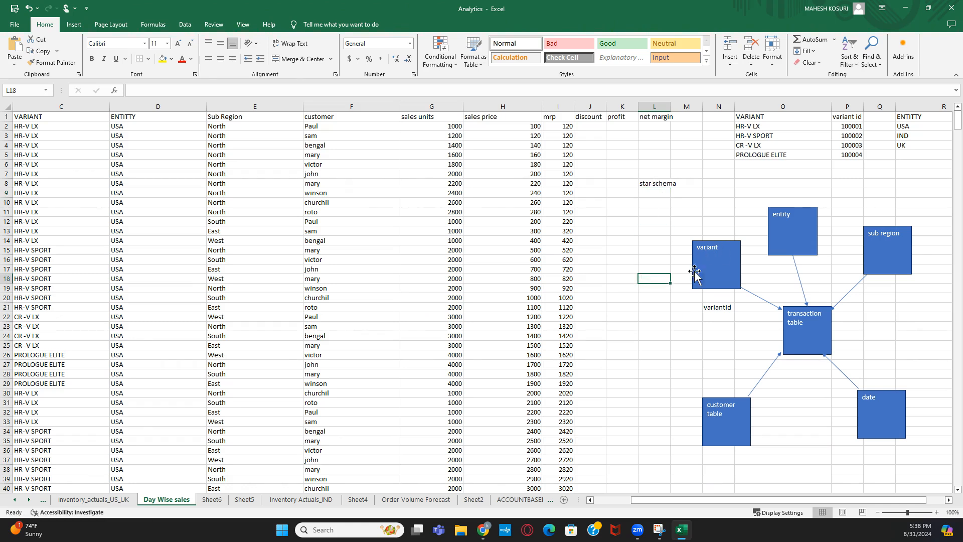
{"action": "left_click", "coordinate": [699, 347]}
{"action": "left_click", "coordinate": [661, 469]}
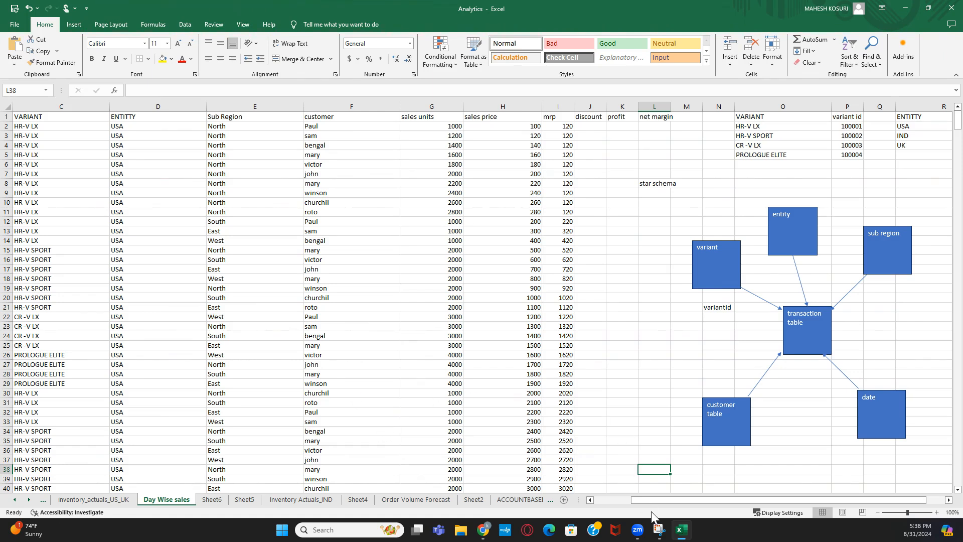
{"action": "left_click_drag", "start_coordinate": [655, 501], "coordinate": [577, 500]}
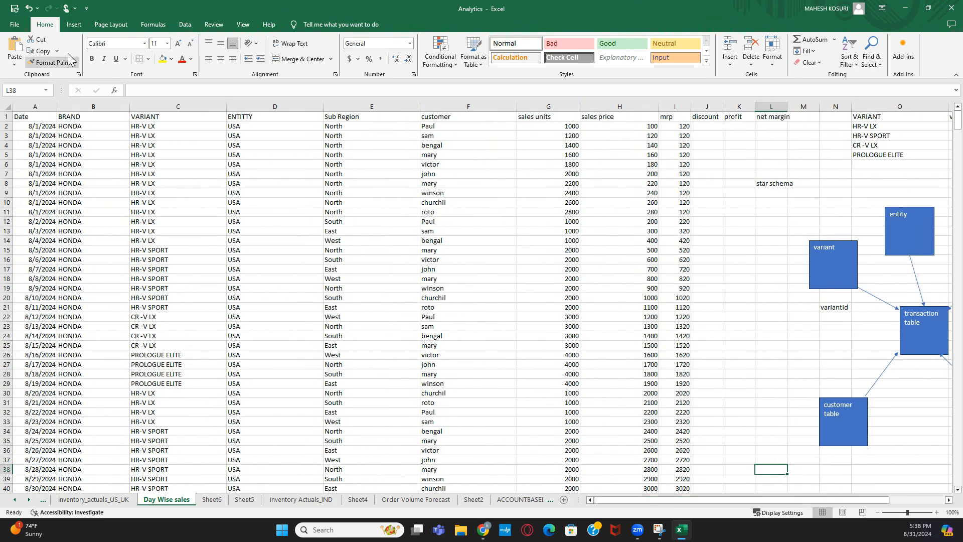
{"action": "left_click", "coordinate": [43, 106]}
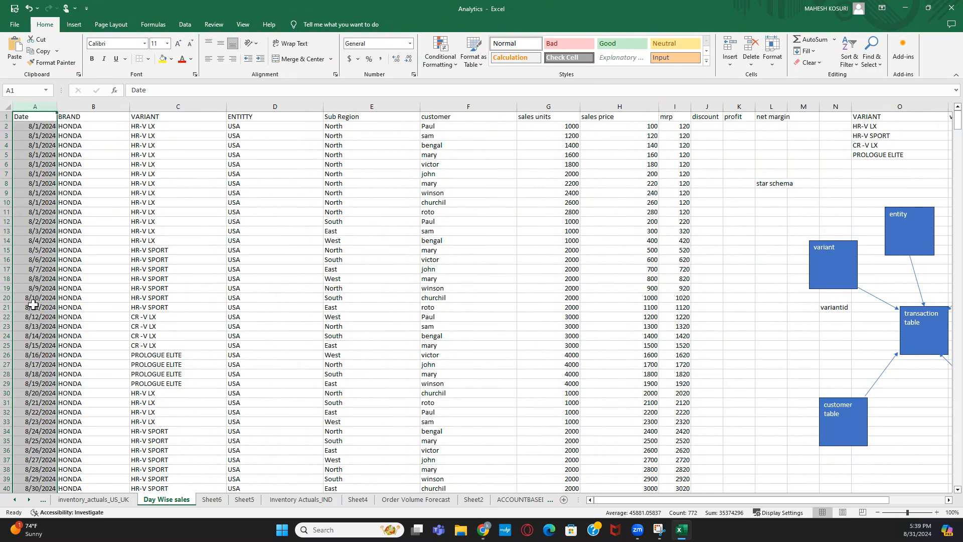
{"action": "left_click", "coordinate": [34, 125]}
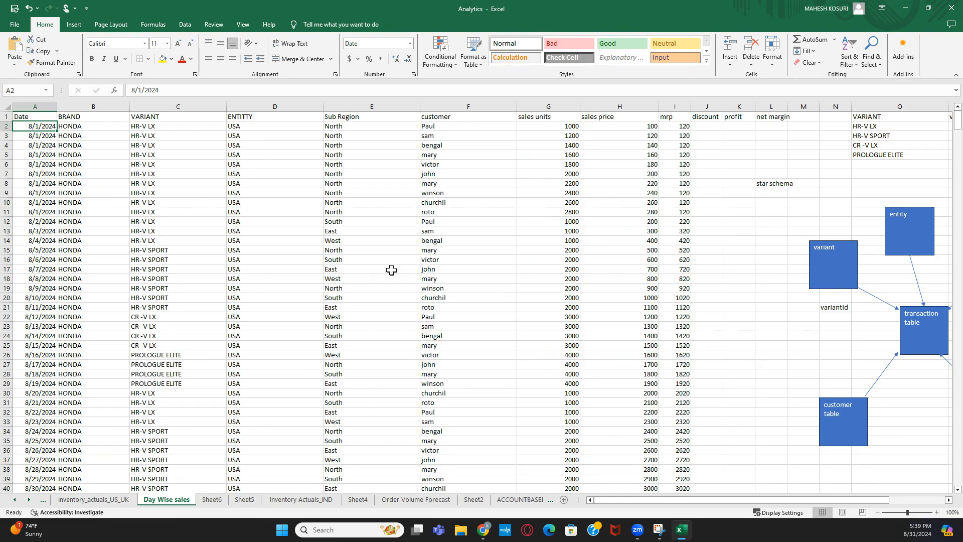
{"action": "left_click", "coordinate": [627, 104]}
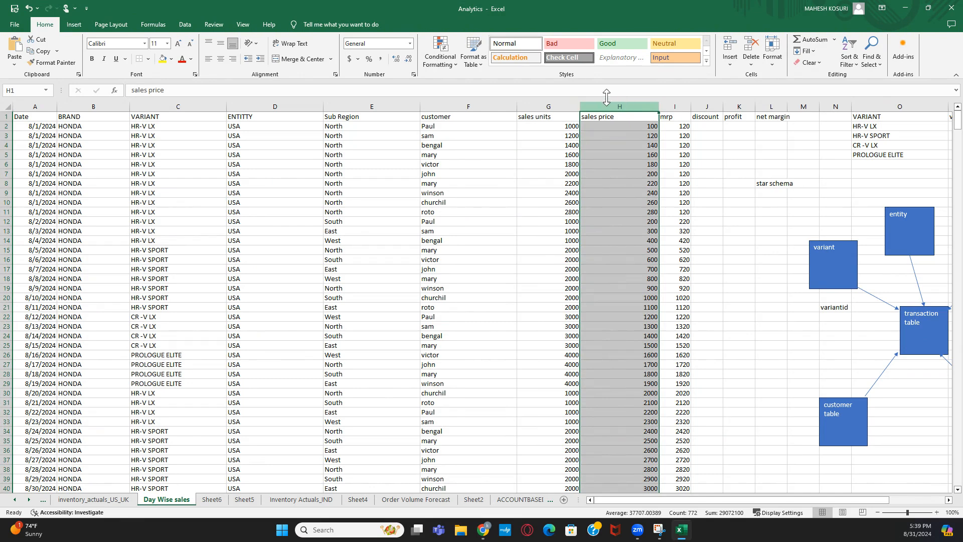
{"action": "left_click", "coordinate": [361, 106]}
{"action": "left_click", "coordinate": [259, 106]}
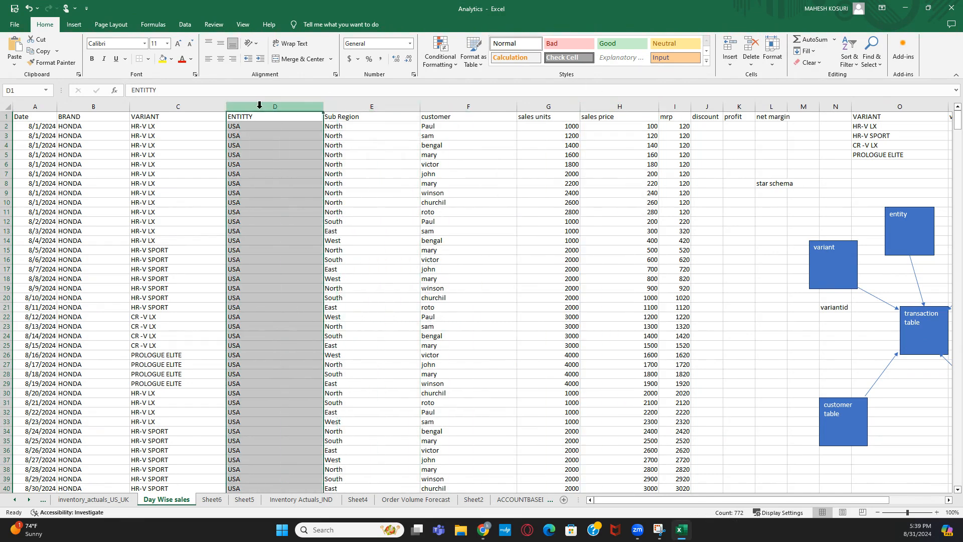
{"action": "left_click", "coordinate": [252, 127]}
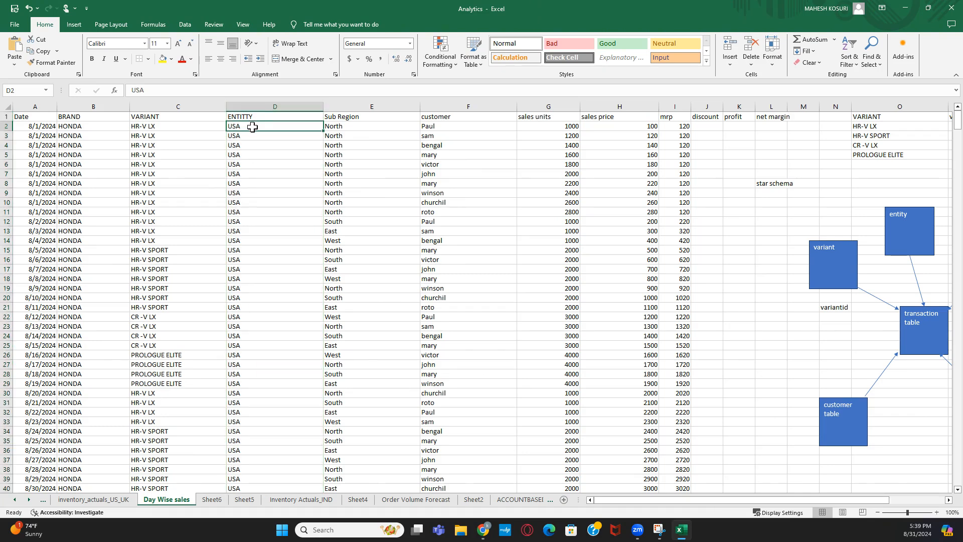
{"action": "left_click", "coordinate": [369, 126]}
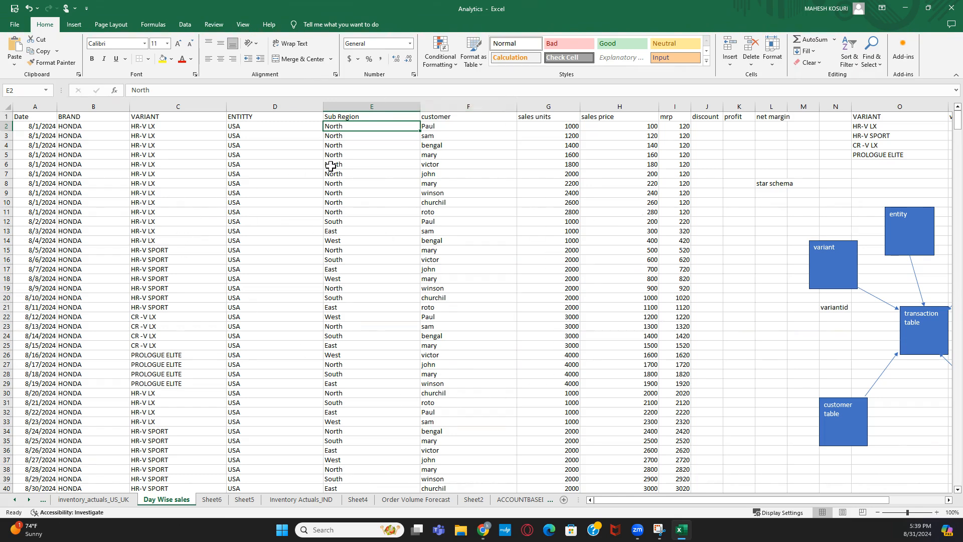
{"action": "left_click", "coordinate": [773, 304]}
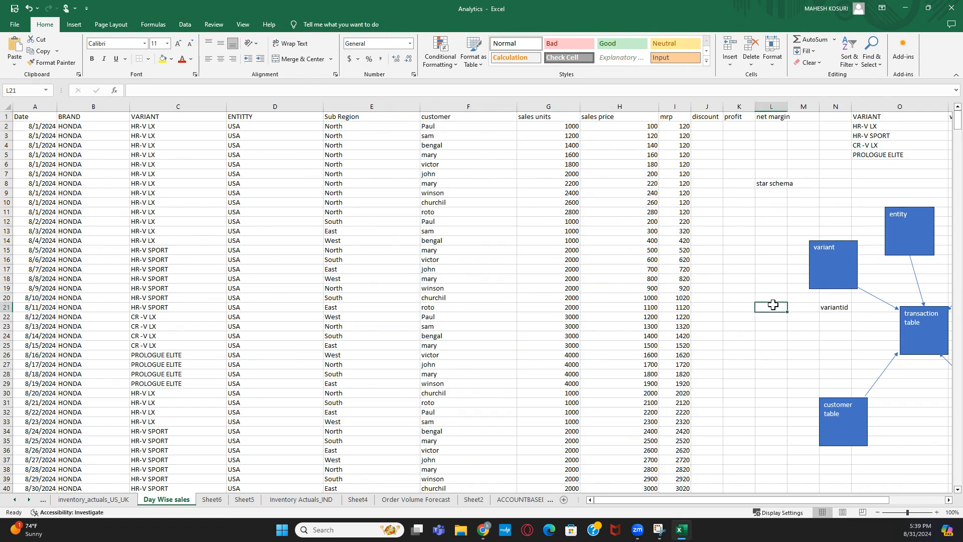
{"action": "left_click", "coordinate": [950, 501]}
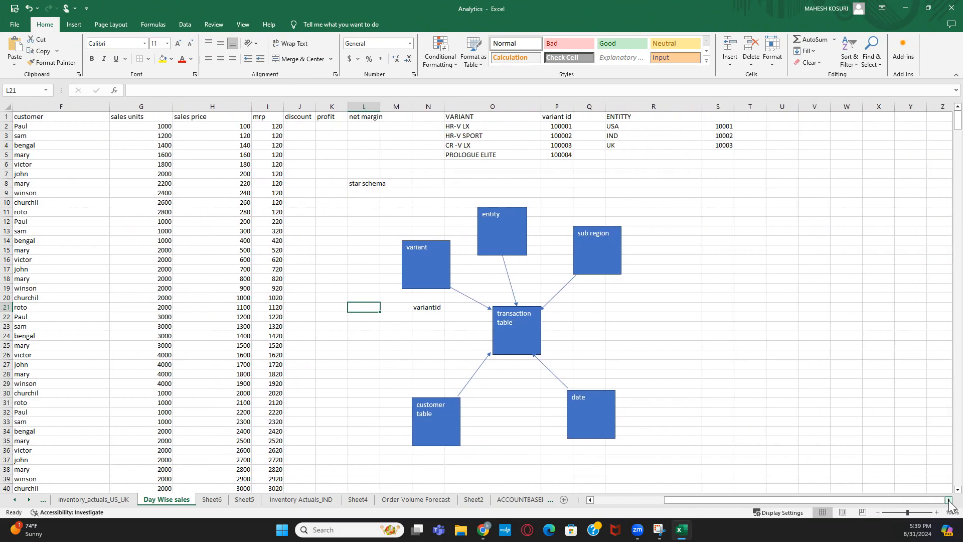
{"action": "left_click", "coordinate": [812, 354]}
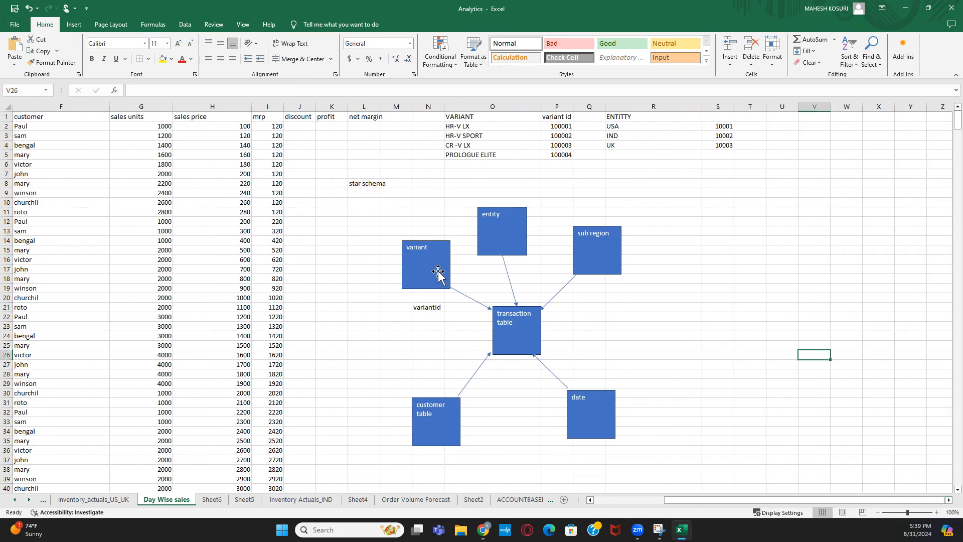
{"action": "left_click", "coordinate": [413, 249]}
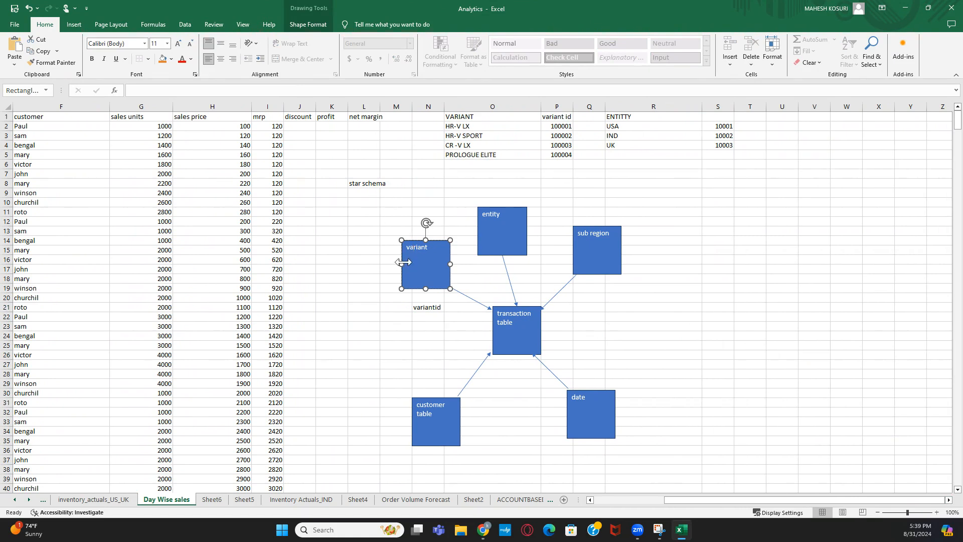
{"action": "left_click", "coordinate": [438, 275]}
{"action": "left_click_drag", "start_coordinate": [472, 116], "coordinate": [474, 148]}
{"action": "left_click_drag", "start_coordinate": [474, 148], "coordinate": [475, 152]}
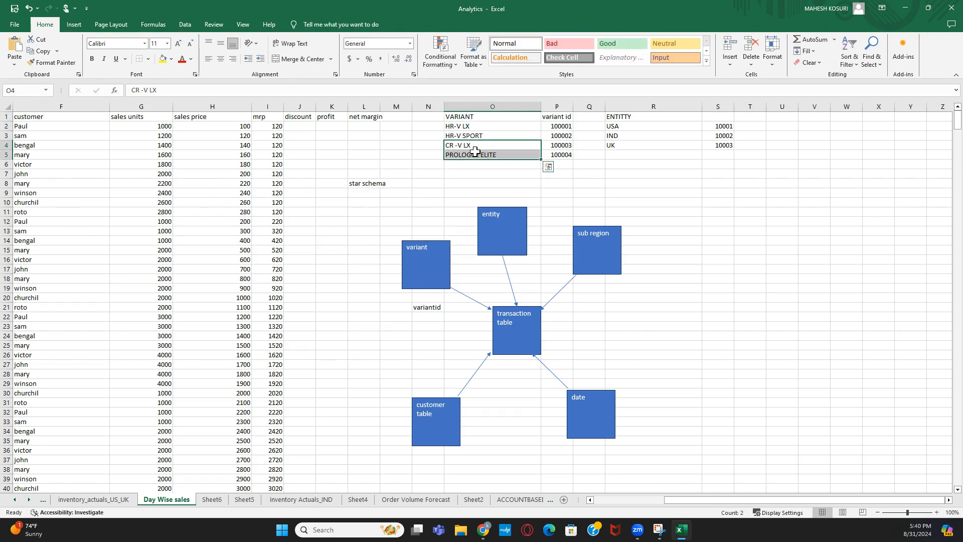
{"action": "left_click", "coordinate": [680, 155]}
{"action": "left_click_drag", "start_coordinate": [504, 115], "coordinate": [504, 152]}
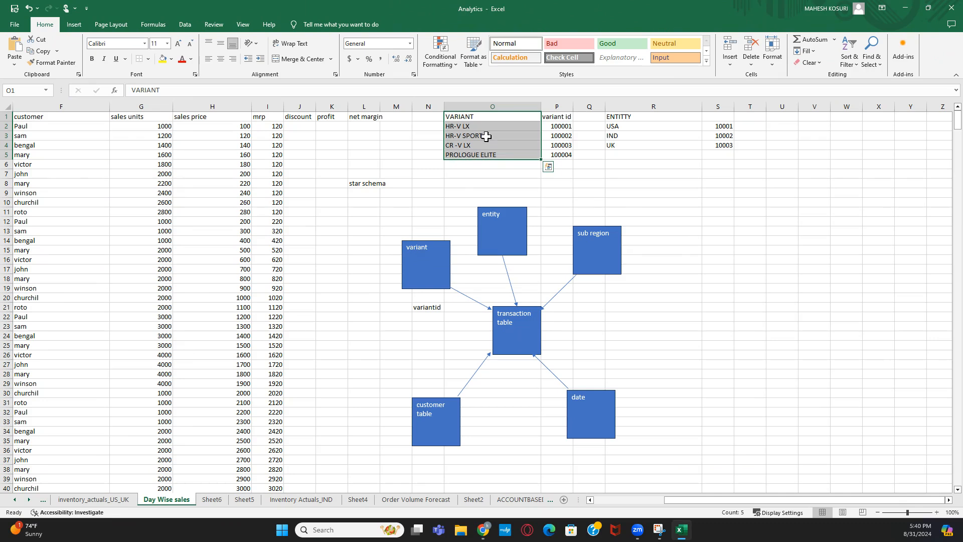
{"action": "left_click", "coordinate": [554, 117]}
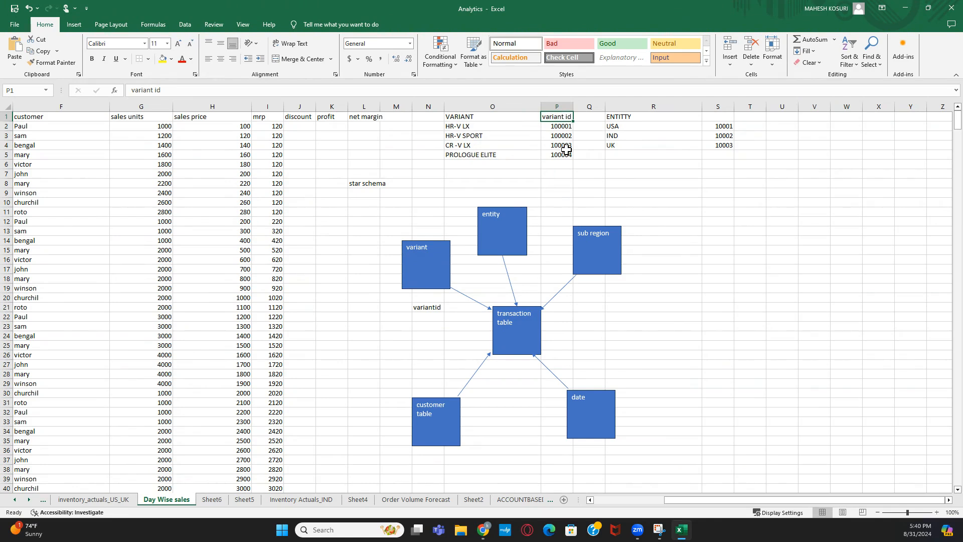
{"action": "left_click_drag", "start_coordinate": [464, 128], "coordinate": [471, 152]}
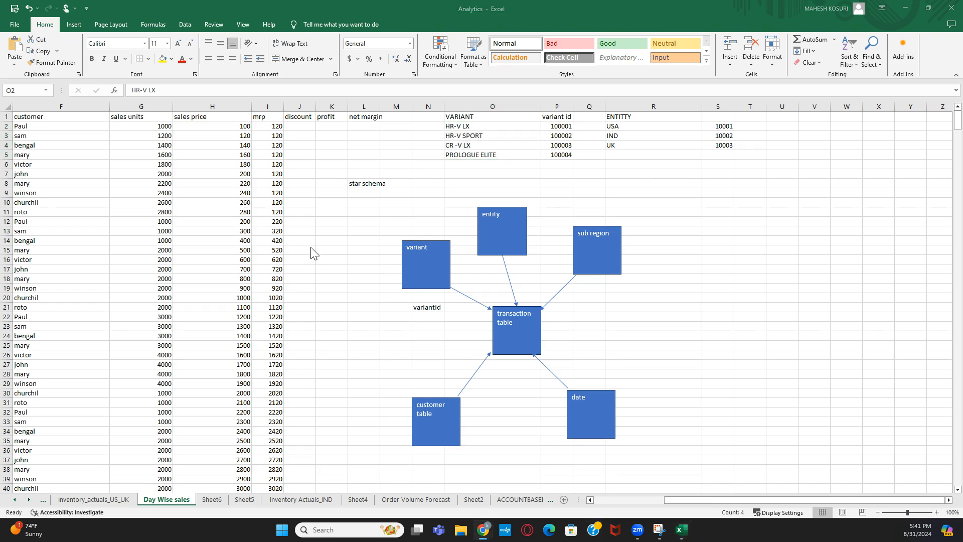
{"action": "left_click", "coordinate": [338, 239]}
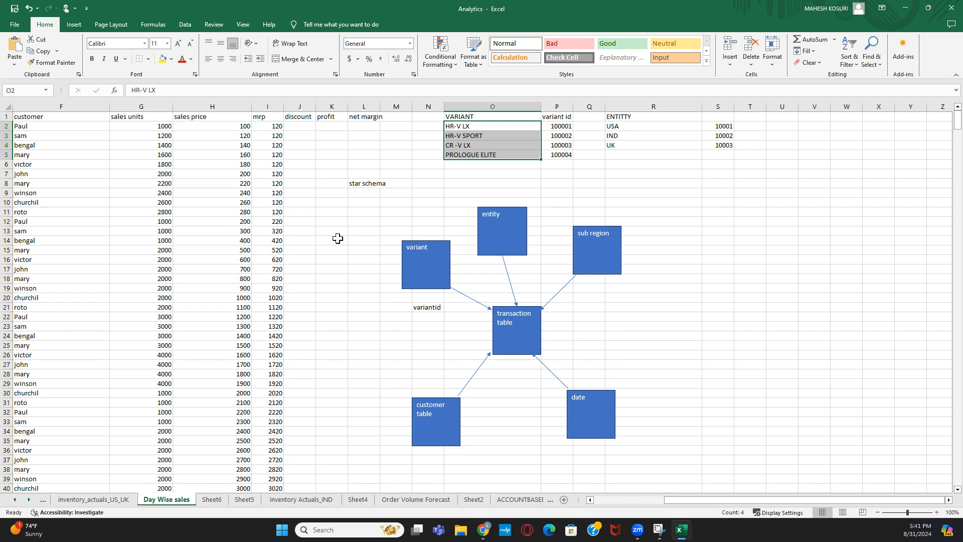
{"action": "left_click", "coordinate": [369, 182]}
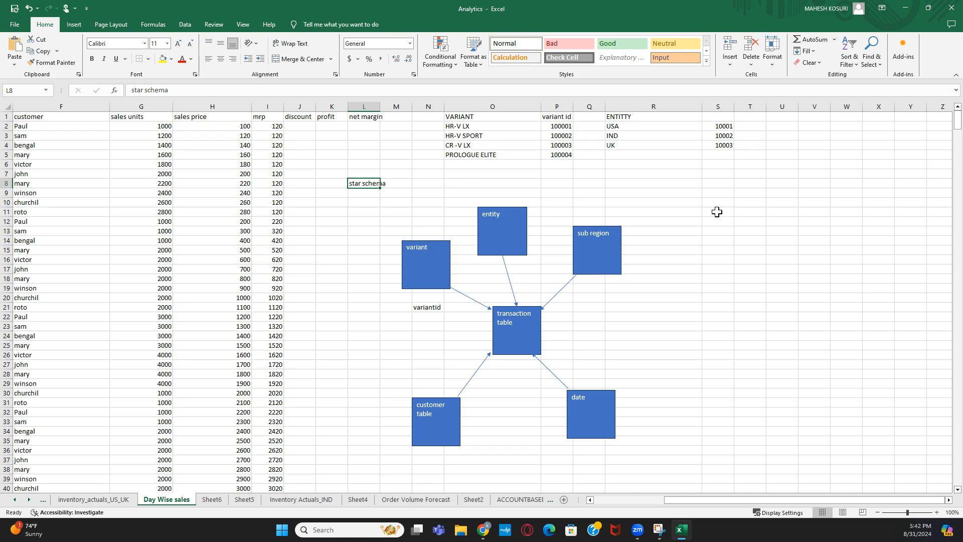
{"action": "left_click_drag", "start_coordinate": [747, 501], "coordinate": [802, 498]}
{"action": "left_click_drag", "start_coordinate": [464, 127], "coordinate": [521, 153]}
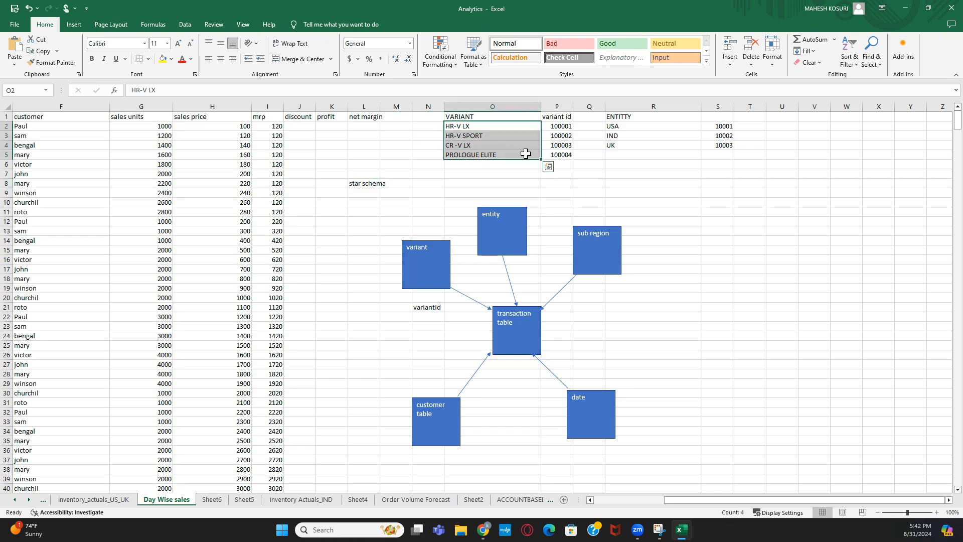
{"action": "left_click", "coordinate": [621, 163]}
{"action": "left_click_drag", "start_coordinate": [481, 126], "coordinate": [555, 155]}
{"action": "left_click", "coordinate": [709, 194]}
{"action": "left_click_drag", "start_coordinate": [454, 126], "coordinate": [469, 153]}
{"action": "left_click_drag", "start_coordinate": [765, 499], "coordinate": [765, 498]}
{"action": "left_click", "coordinate": [712, 221]}
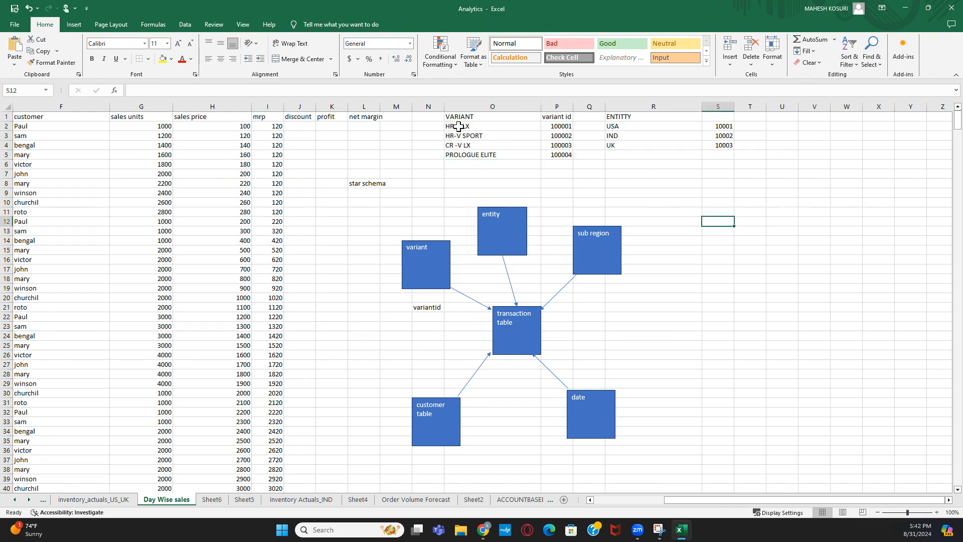
- Copy the variant names and ids from O2:P5 to U8 and widen column V
{"action": "left_click_drag", "start_coordinate": [459, 126], "coordinate": [550, 155]}
{"action": "left_click", "coordinate": [543, 174]}
{"action": "key", "text": "ctrl+c"}
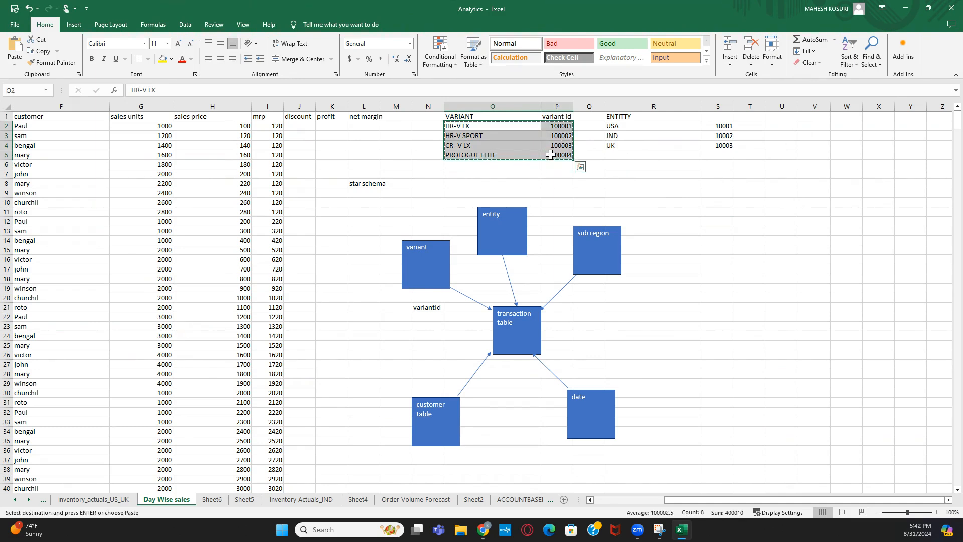
{"action": "left_click", "coordinate": [773, 181]}
{"action": "key", "text": "ctrl+v"}
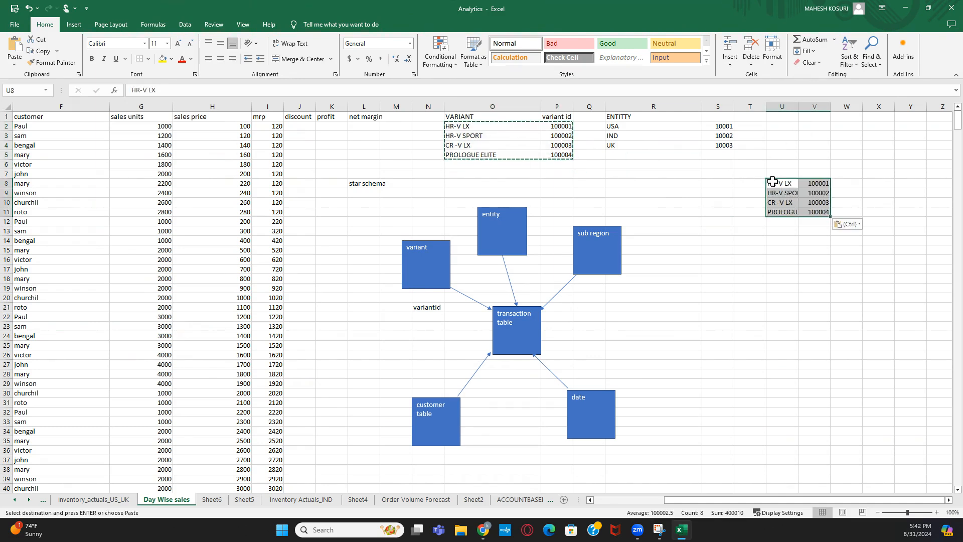
{"action": "left_click", "coordinate": [874, 184]}
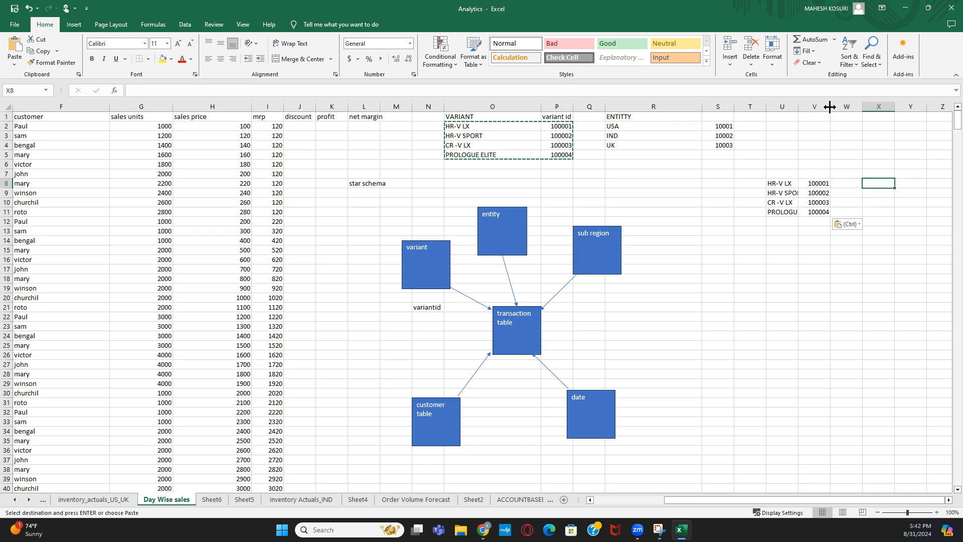
{"action": "left_click_drag", "start_coordinate": [831, 107], "coordinate": [842, 106]}
{"action": "left_click", "coordinate": [787, 174]}
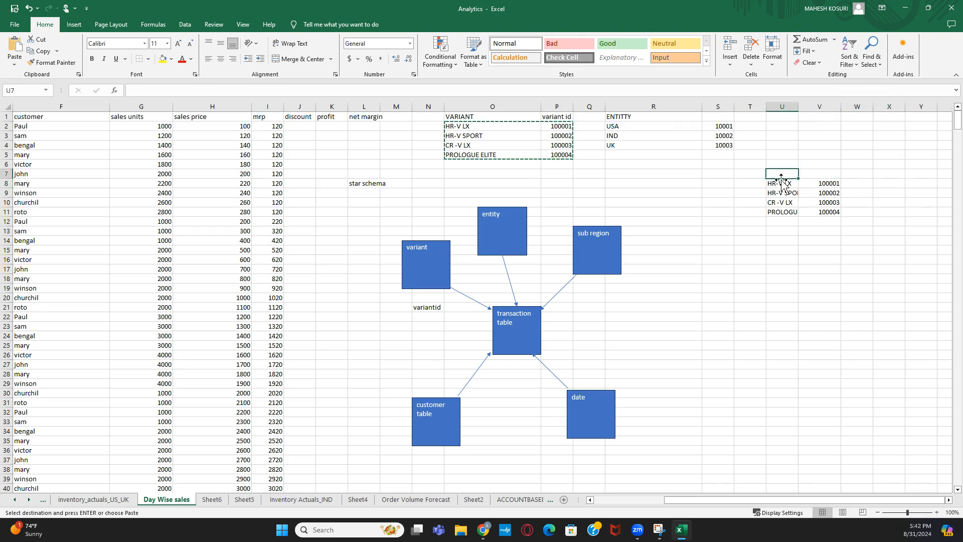
- Add headings 'variant' in U7 plus 'car model', 'color' and 'transmission' across the table
{"action": "type", "text": "variant"}
{"action": "key", "text": "Return"}
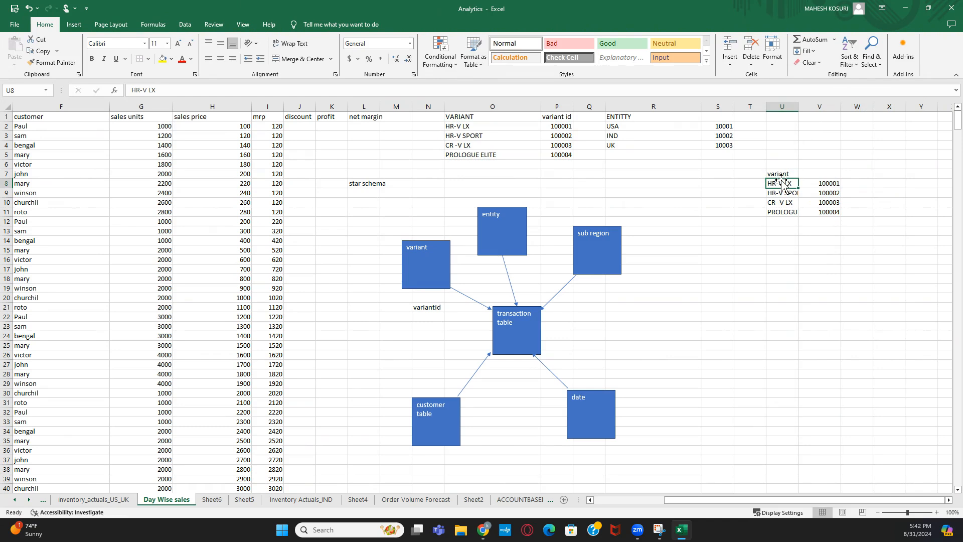
{"action": "left_click", "coordinate": [855, 174]}
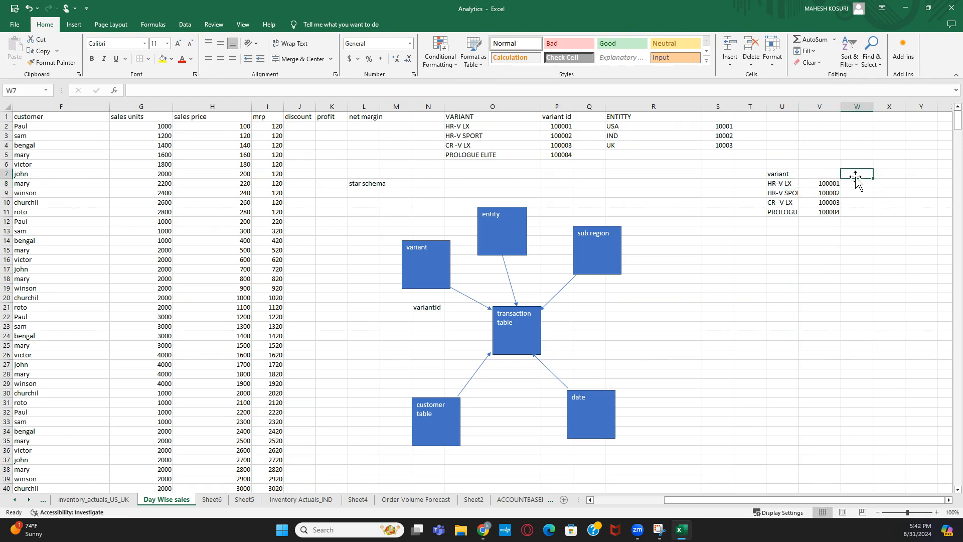
{"action": "type", "text": "ca"}
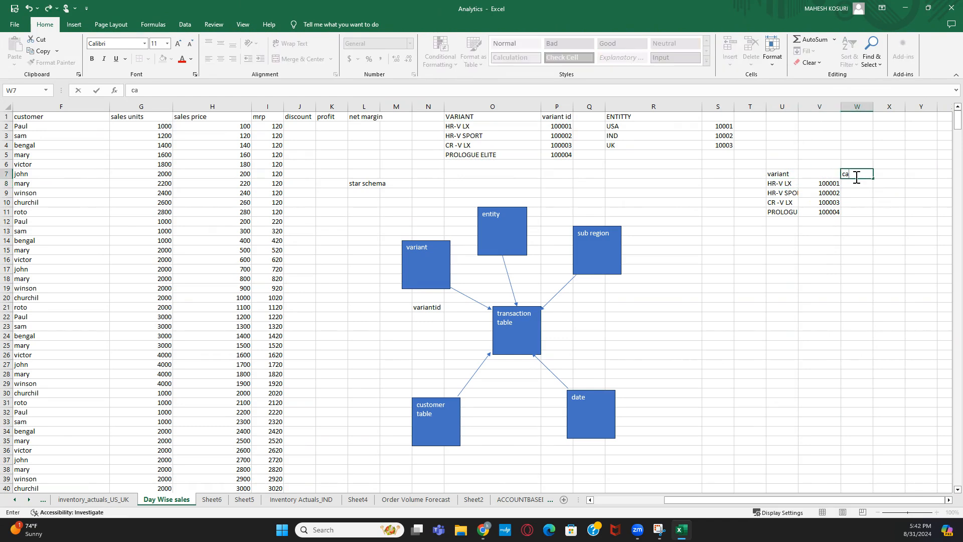
{"action": "type", "text": "r model"}
{"action": "key", "text": "Tab"}
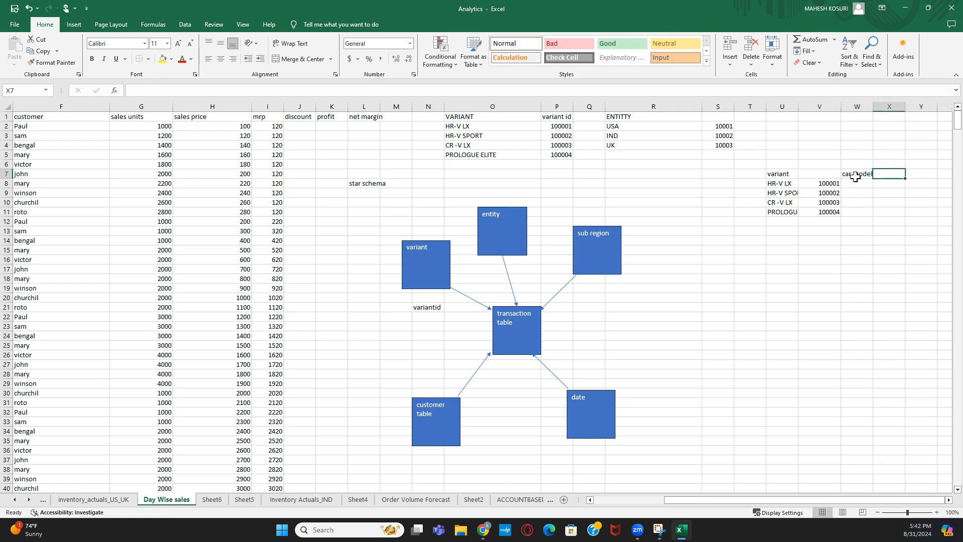
{"action": "type", "text": "color"}
{"action": "key", "text": "Tab"}
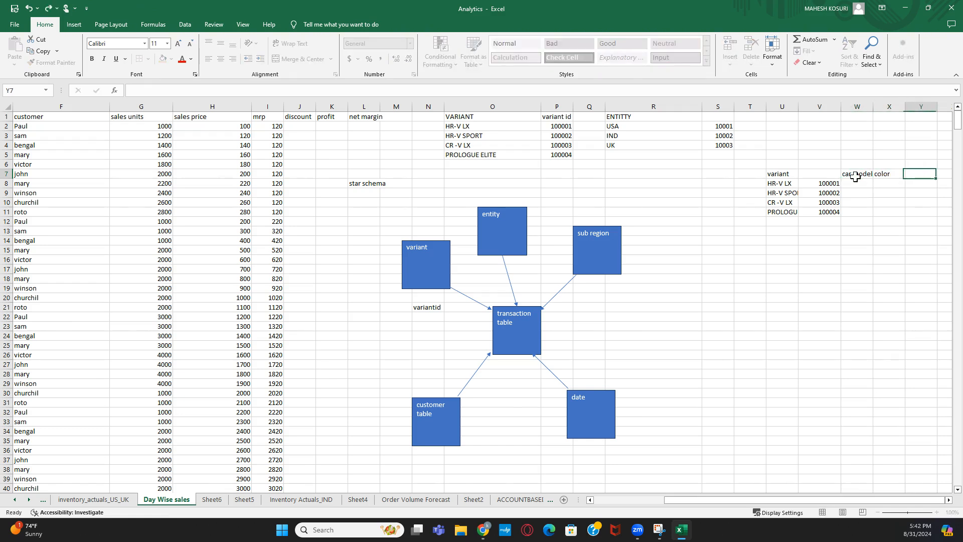
{"action": "type", "text": "transmission"}
{"action": "key", "text": "Return"}
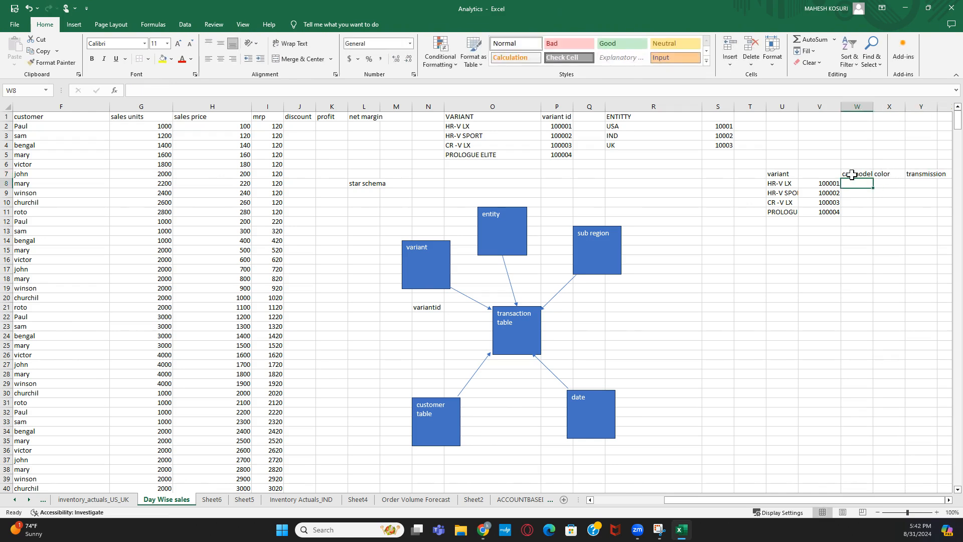
- Enter car models sedan, suv, suv, suv in W8:W11
{"action": "left_click", "coordinate": [787, 175]}
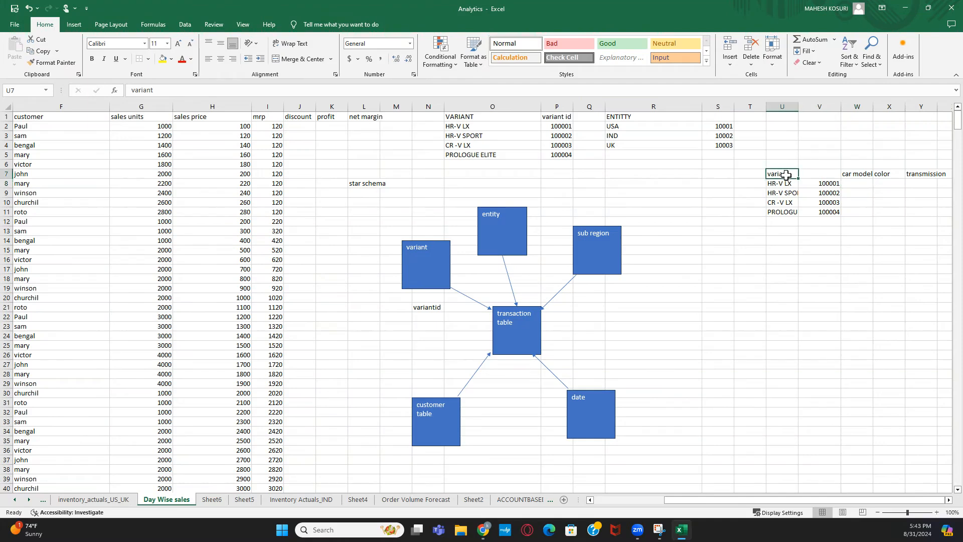
{"action": "left_click", "coordinate": [853, 183]}
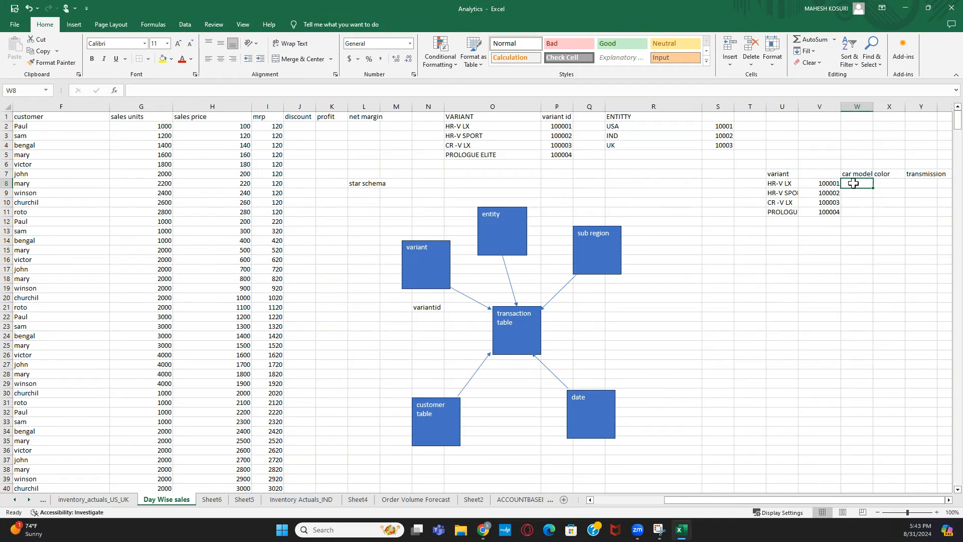
{"action": "type", "text": "sedan"}
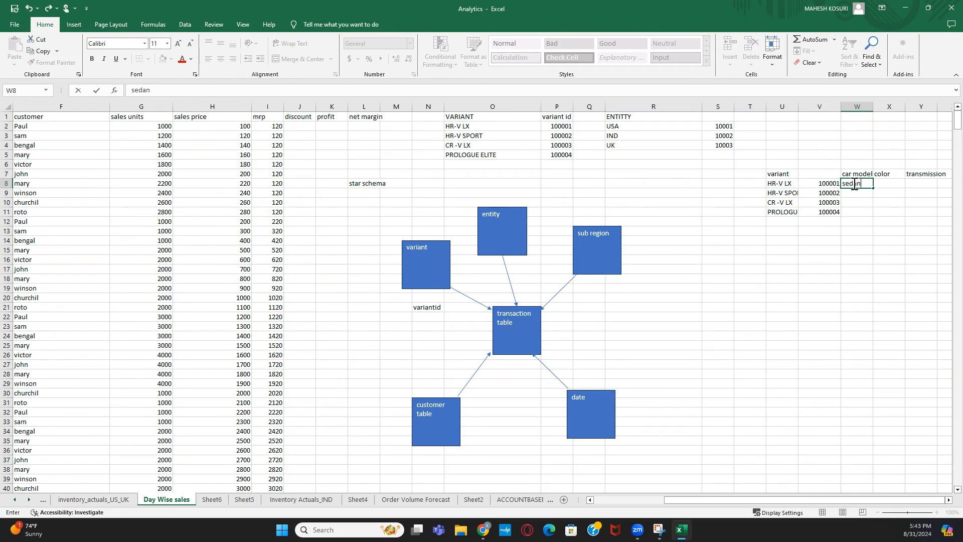
{"action": "key", "text": "Return"}
{"action": "type", "text": "suv"}
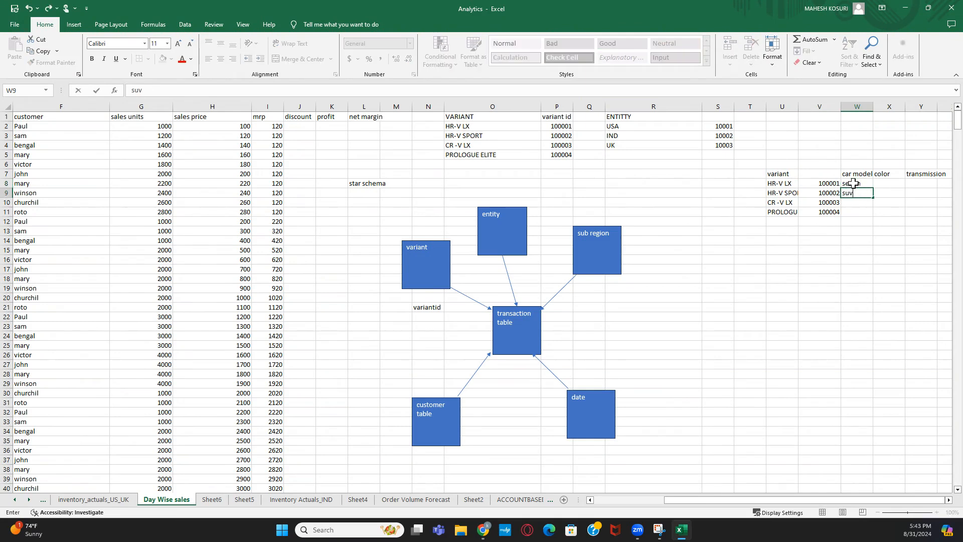
{"action": "key", "text": "Return"}
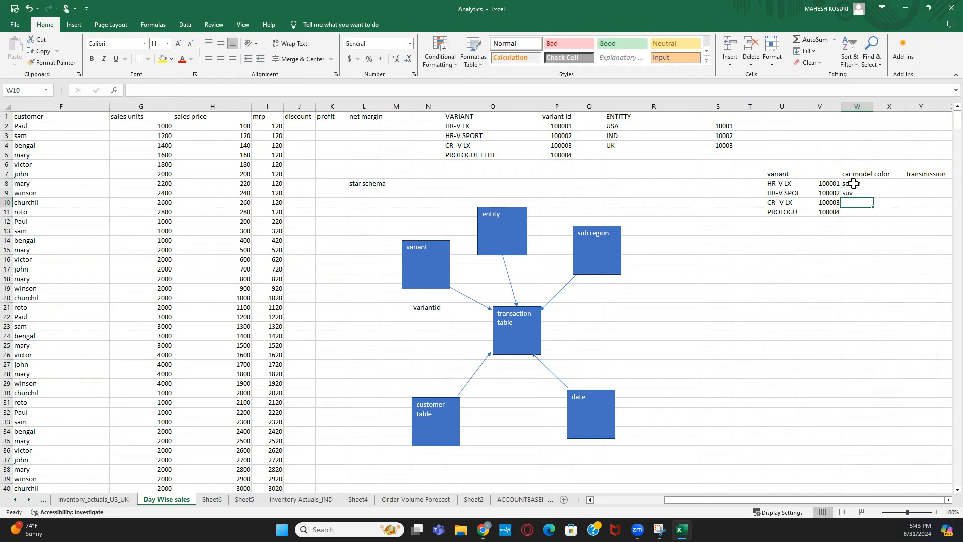
{"action": "type", "text": "suv"}
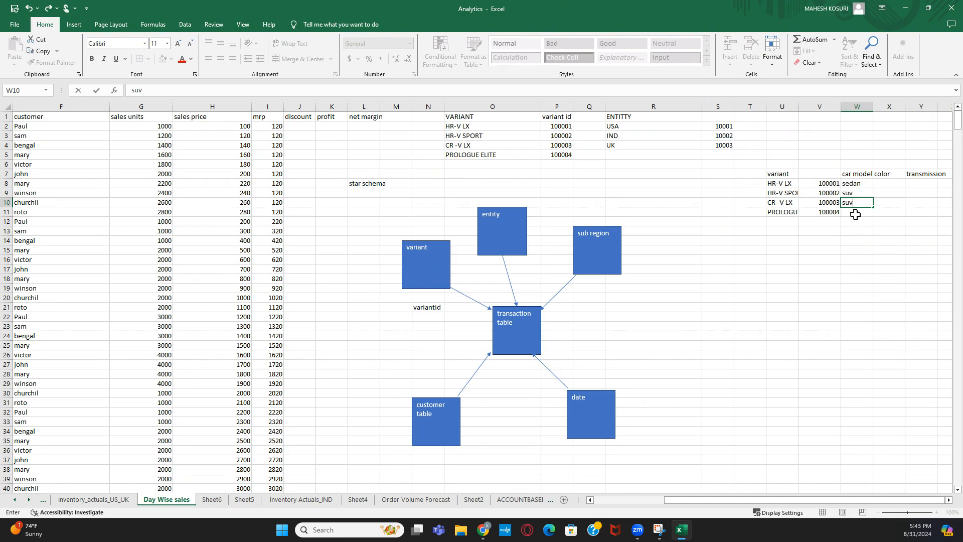
{"action": "key", "text": "Return"}
{"action": "type", "text": "suv"}
{"action": "key", "text": "Return"}
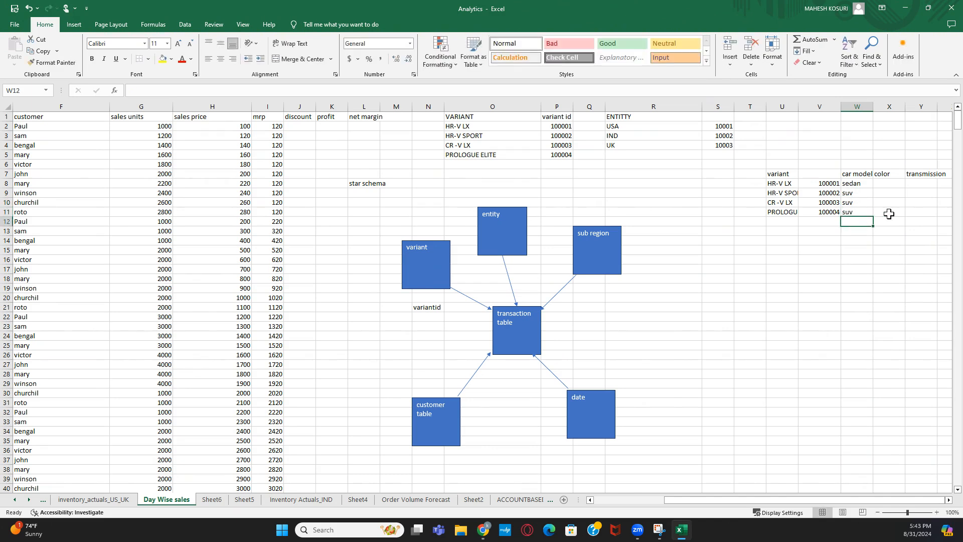
- Enter the colors red, blu, red, blue down X8:X11
{"action": "left_click", "coordinate": [889, 183]}
{"action": "type", "text": "red"}
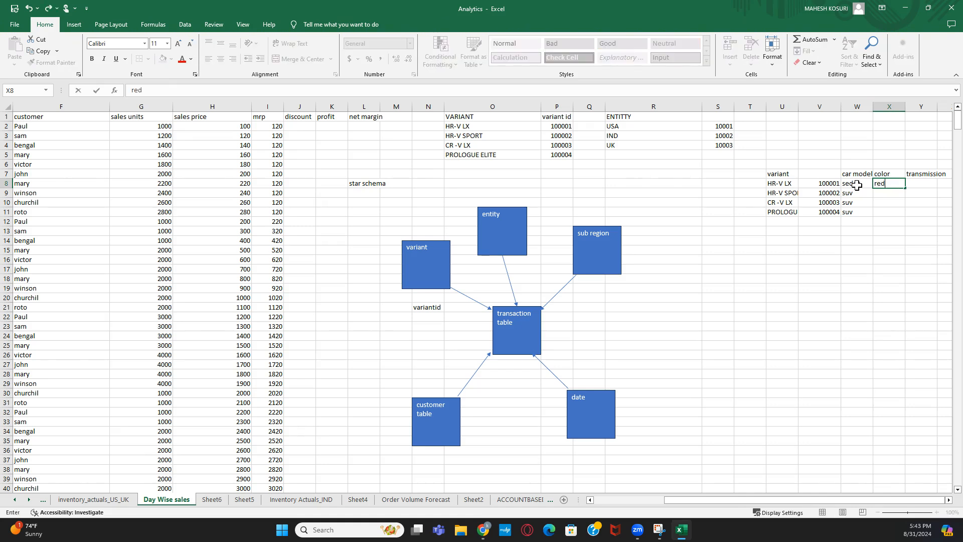
{"action": "key", "text": "Return"}
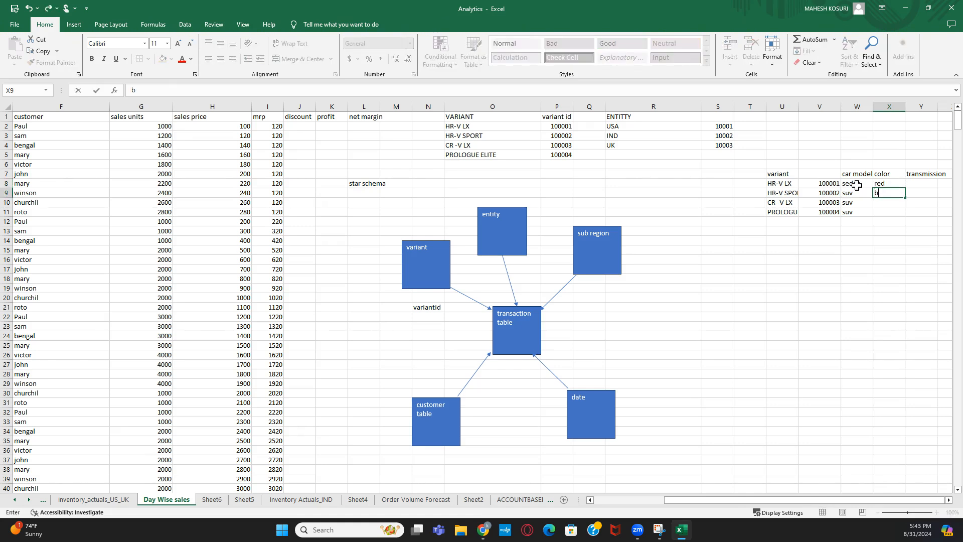
{"action": "type", "text": "blu"}
{"action": "key", "text": "Return"}
{"action": "type", "text": "red"}
{"action": "key", "text": "Return"}
{"action": "type", "text": "blu"}
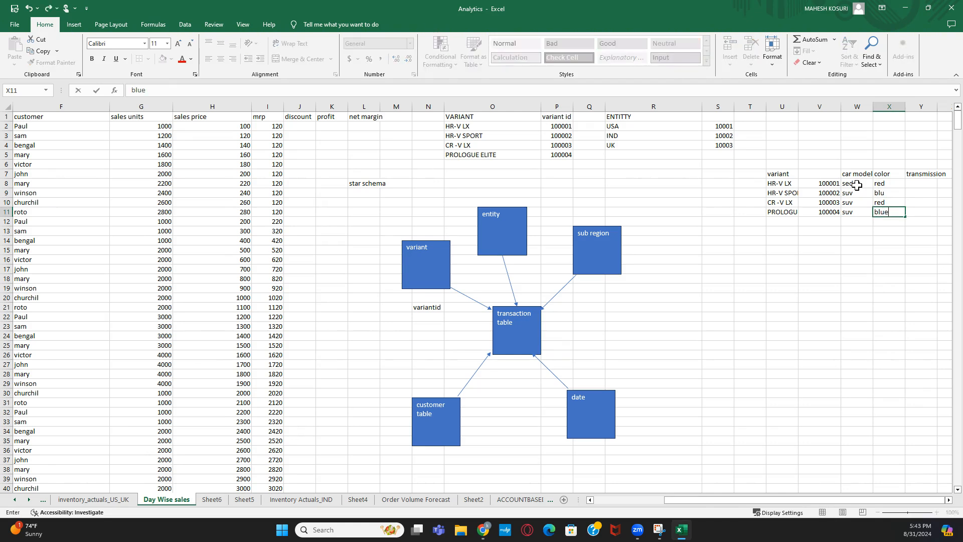
{"action": "key", "text": "Return"}
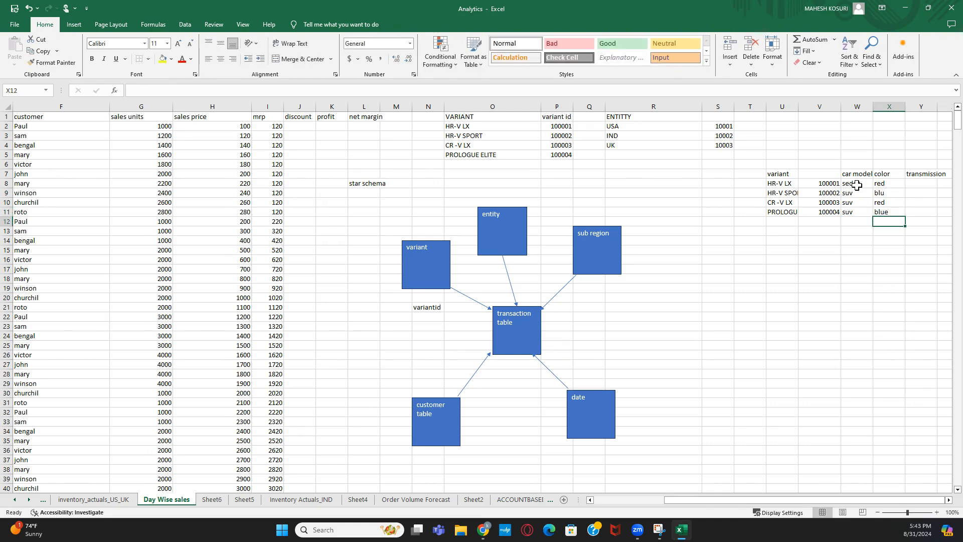
- Enter transmissions hybrid, gas, gas, ev down Y8:Y11 and select the new attribute rows
{"action": "left_click", "coordinate": [912, 185]}
{"action": "type", "text": "hy"}
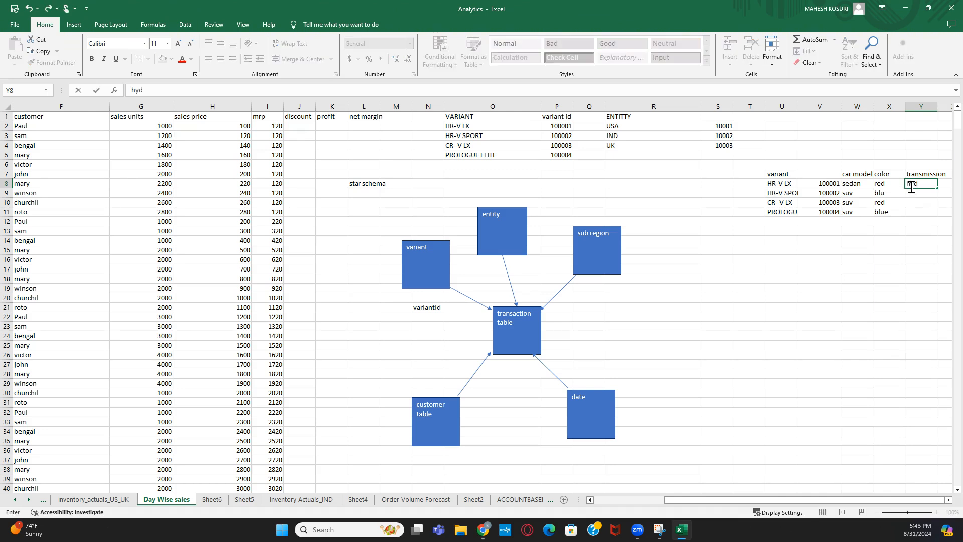
{"action": "type", "text": "brid"}
{"action": "key", "text": "Return"}
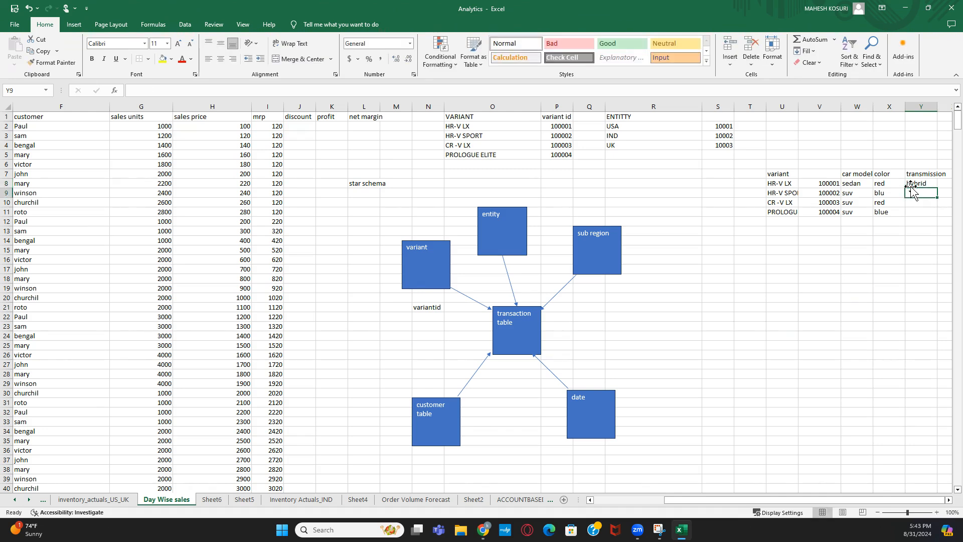
{"action": "type", "text": "gas"}
{"action": "key", "text": "Return"}
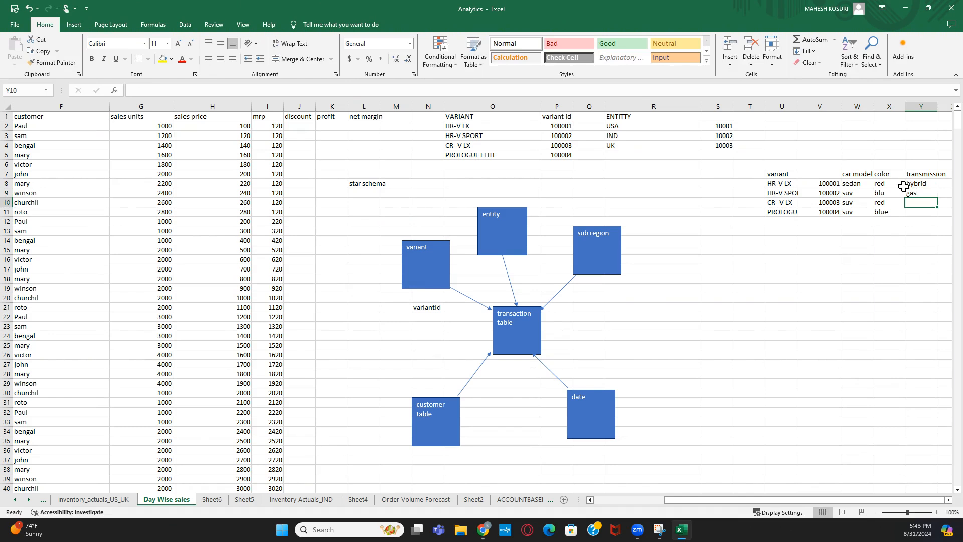
{"action": "type", "text": "gas"}
{"action": "key", "text": "Return"}
{"action": "type", "text": "ev"}
{"action": "key", "text": "Return"}
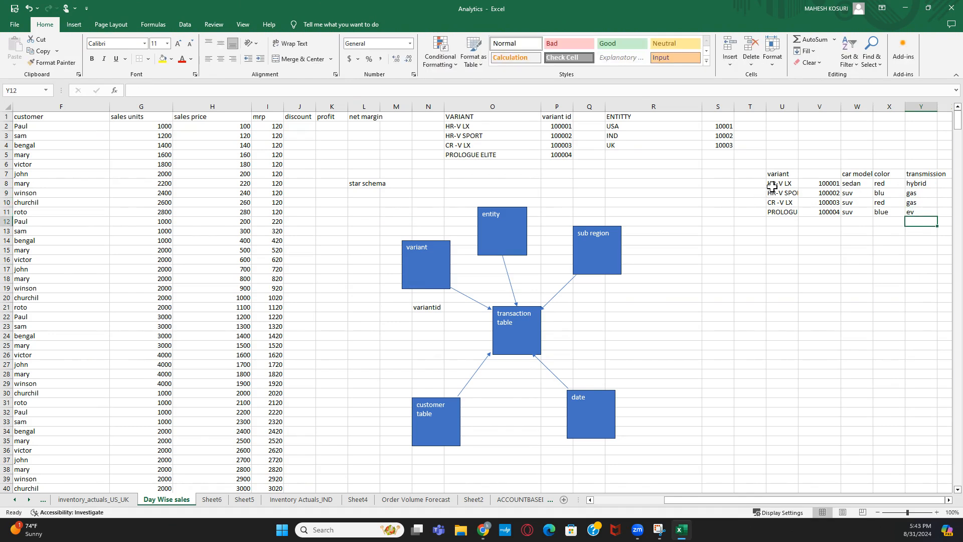
{"action": "left_click_drag", "start_coordinate": [771, 186], "coordinate": [920, 212]}
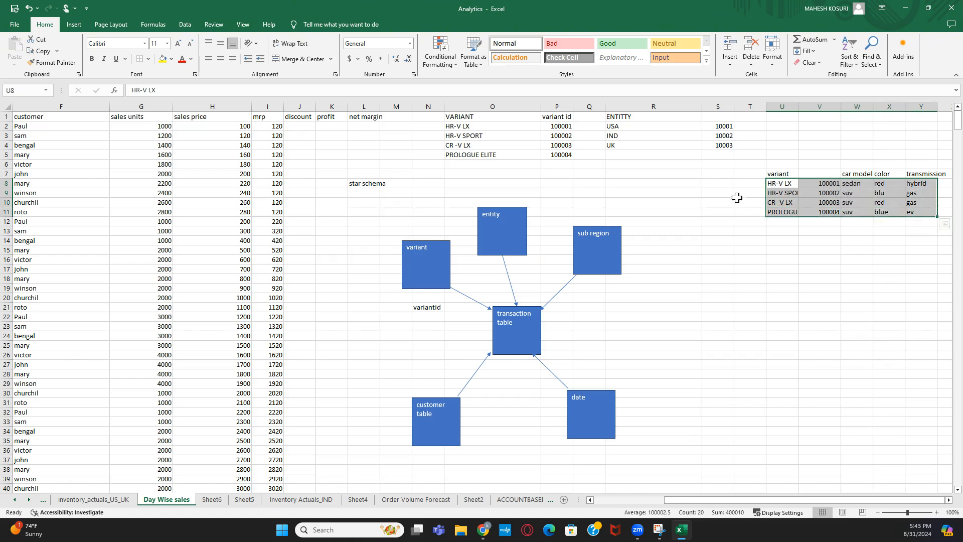
{"action": "left_click", "coordinate": [432, 259]}
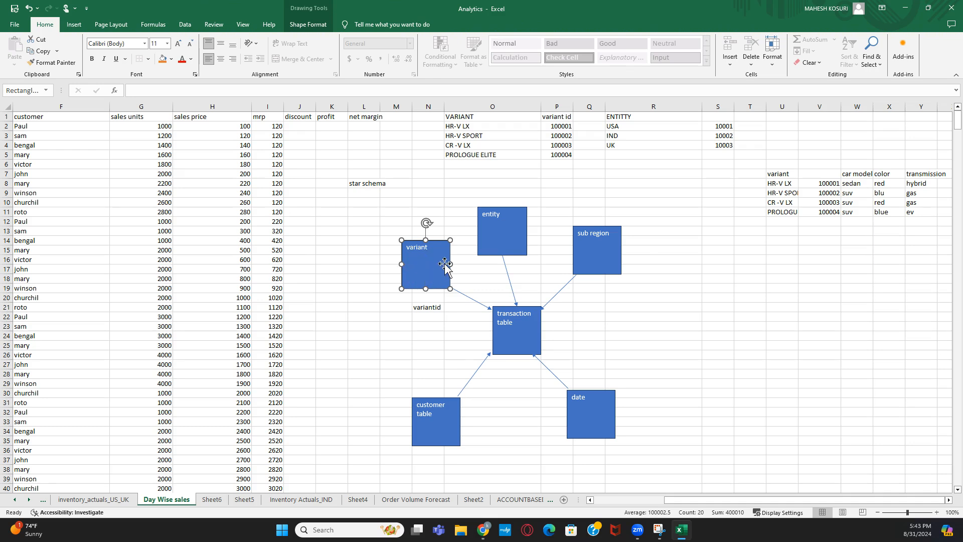
{"action": "left_click", "coordinate": [911, 270]}
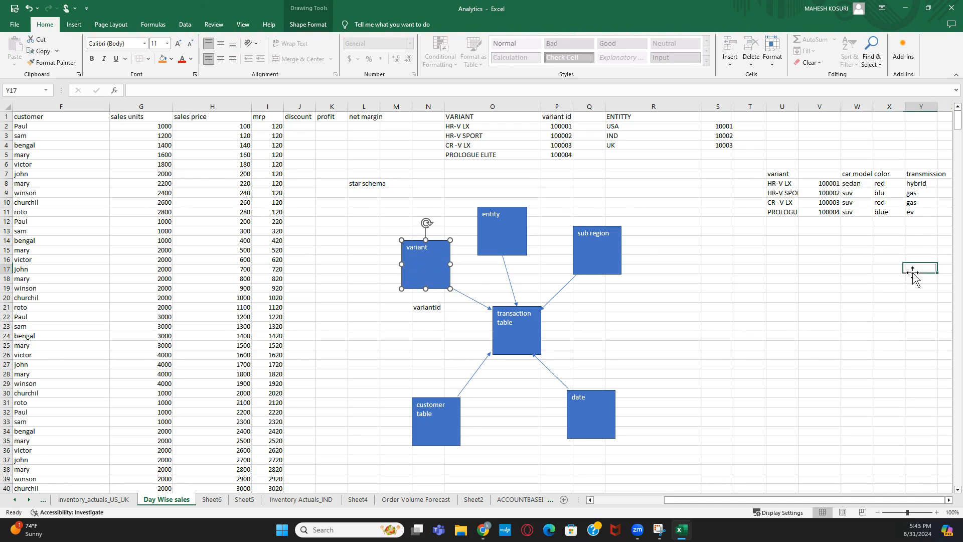
{"action": "left_click", "coordinate": [419, 204]}
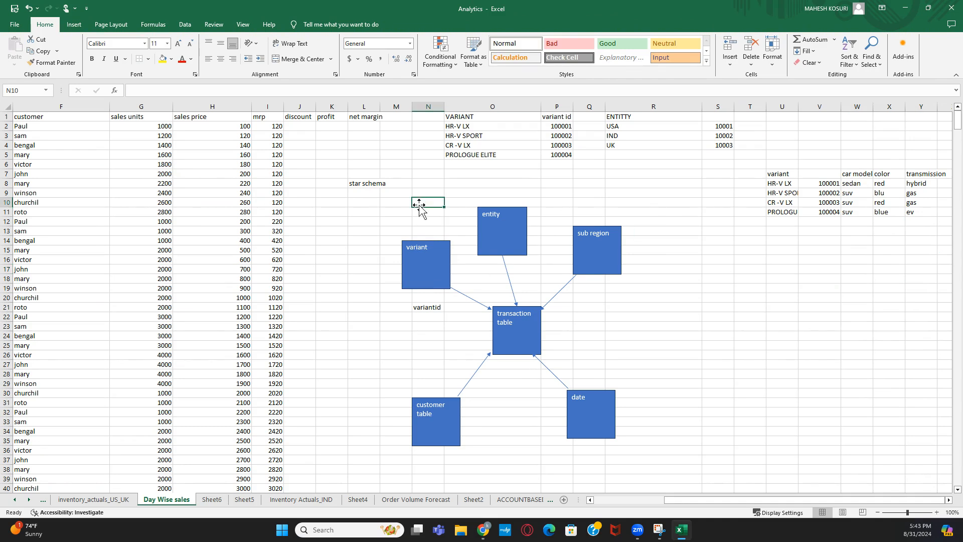
{"action": "left_click", "coordinate": [442, 266]}
{"action": "mouse_move", "coordinate": [782, 183]}
{"action": "left_mouse_down"}
{"action": "mouse_move", "coordinate": [792, 213]}
{"action": "mouse_move", "coordinate": [828, 212]}
{"action": "left_mouse_up"}
{"action": "left_click", "coordinate": [871, 233]}
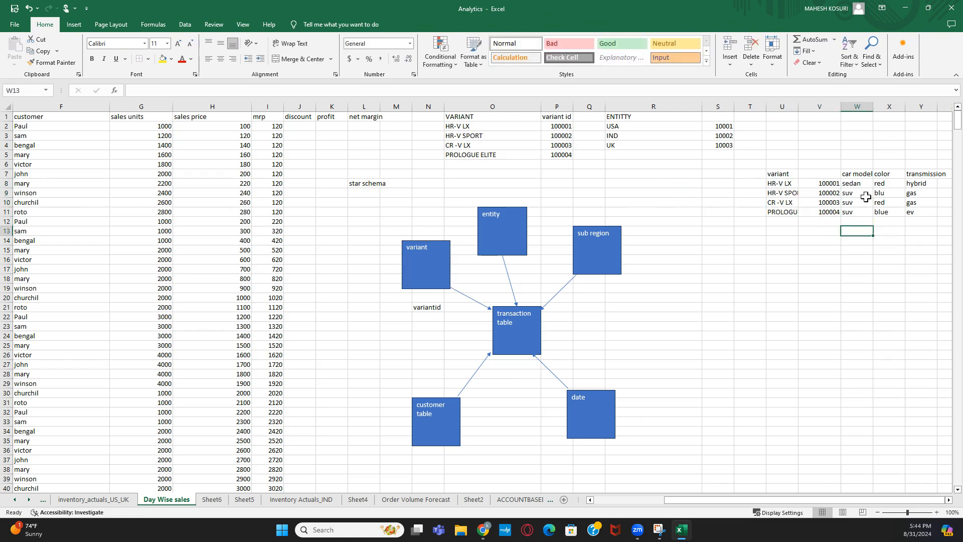
{"action": "left_click_drag", "start_coordinate": [856, 175], "coordinate": [940, 213]}
- Move the car model, color and transmission block to start at W14
{"action": "key", "text": "ctrl+c"}
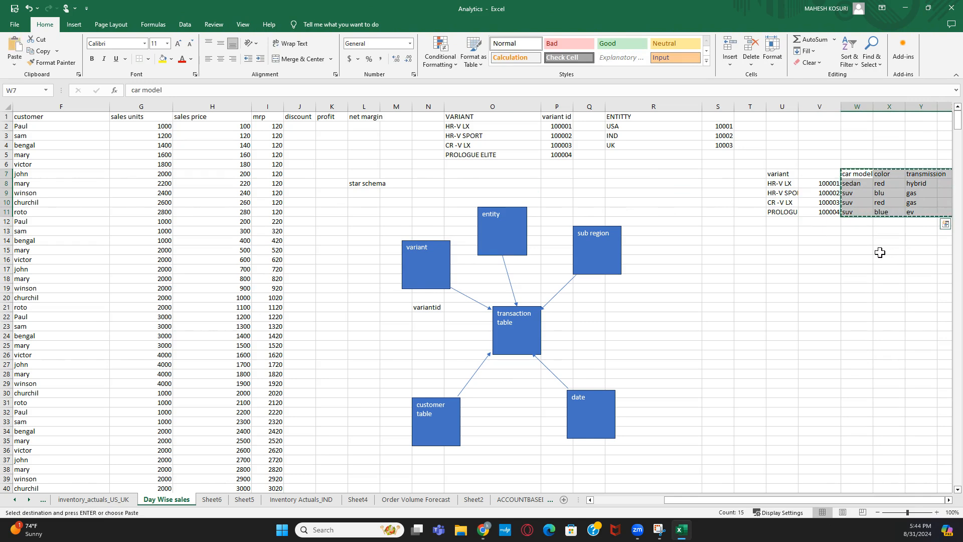
{"action": "left_click", "coordinate": [856, 242]}
{"action": "key", "text": "Escape"}
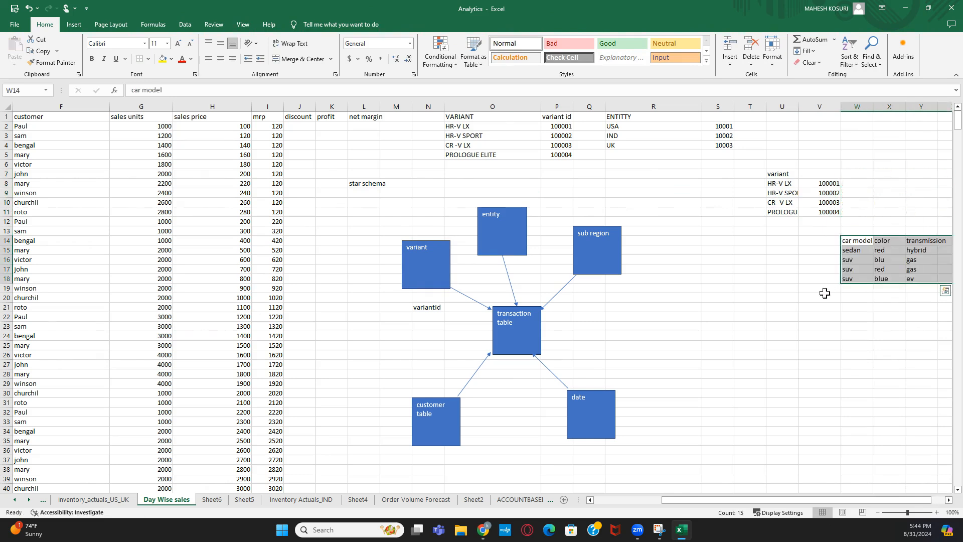
{"action": "left_click", "coordinate": [823, 296]}
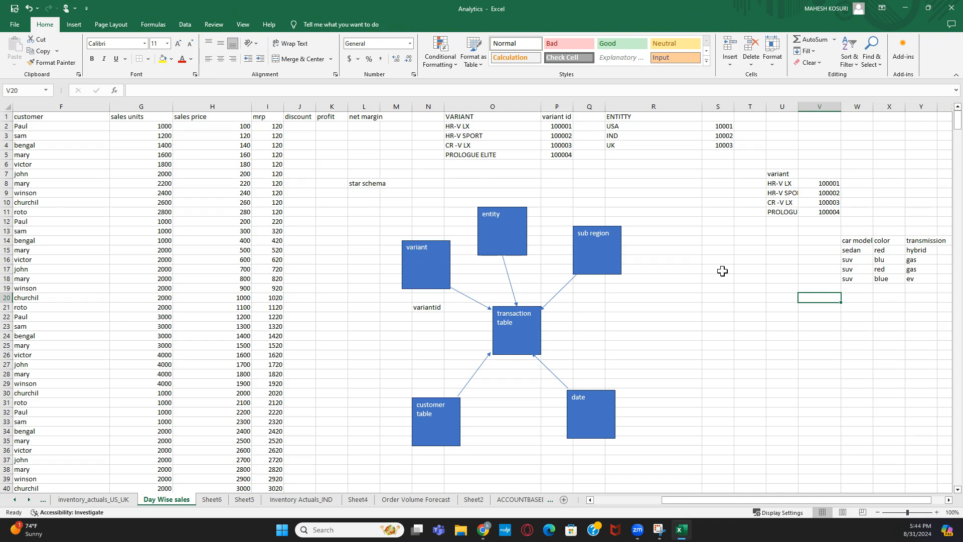
- Copy variant ids 100001–100004 from V8:V11 into V15:V18
{"action": "left_click_drag", "start_coordinate": [832, 184], "coordinate": [833, 207]}
{"action": "key", "text": "ctrl+c"}
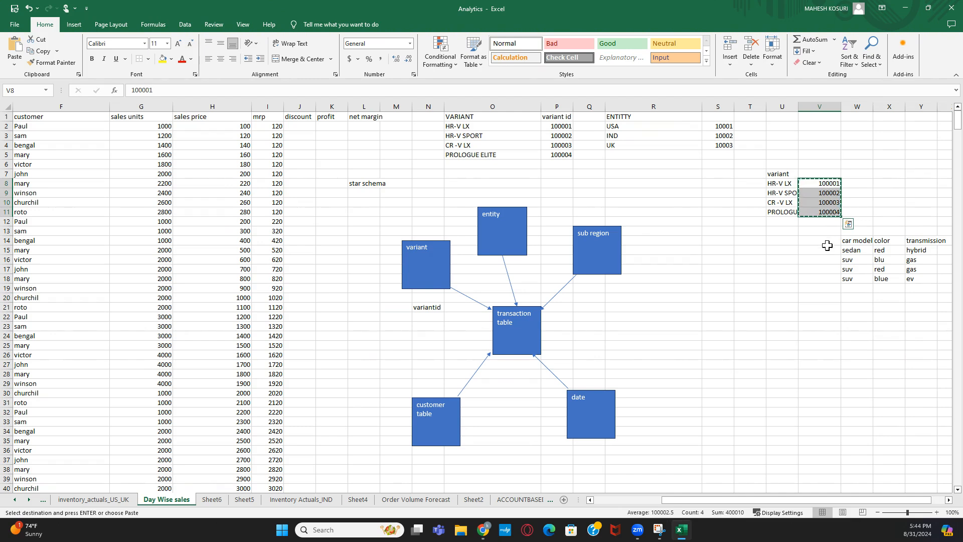
{"action": "left_click", "coordinate": [827, 250]}
{"action": "key", "text": "ctrl+v"}
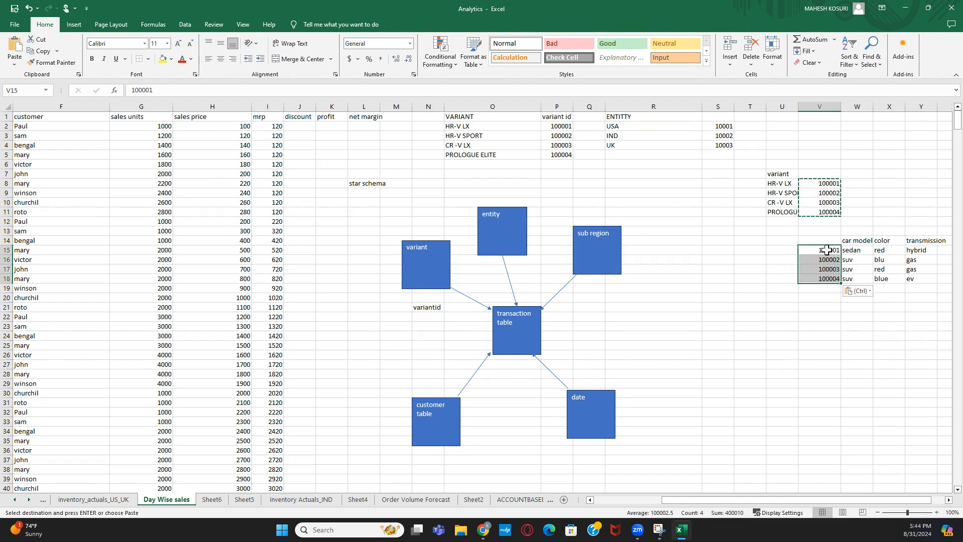
{"action": "left_click", "coordinate": [785, 296]}
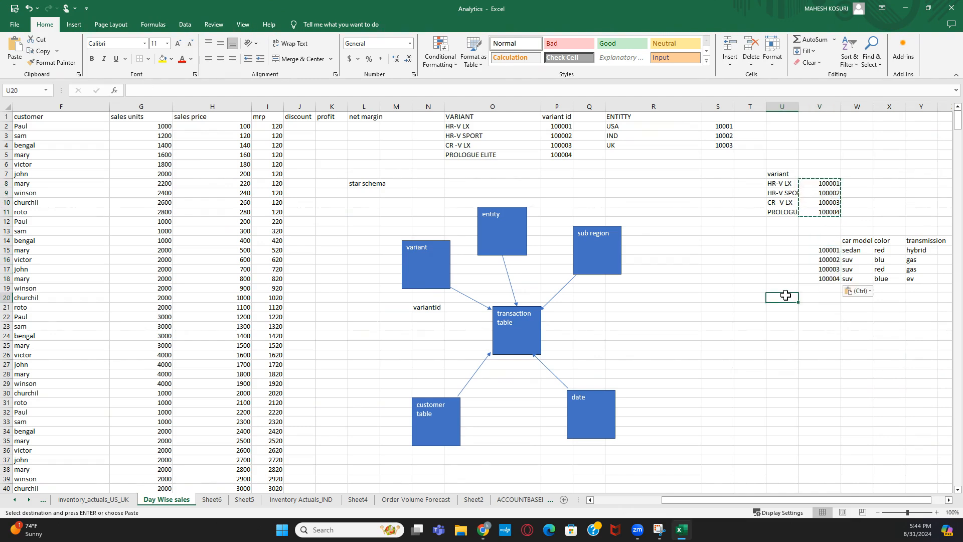
- Try shifting the attribute rows down one row, cancel the replace prompt, and reselect the HR-V names
{"action": "left_click_drag", "start_coordinate": [779, 183], "coordinate": [823, 202]}
{"action": "left_click_drag", "start_coordinate": [830, 254], "coordinate": [917, 284]}
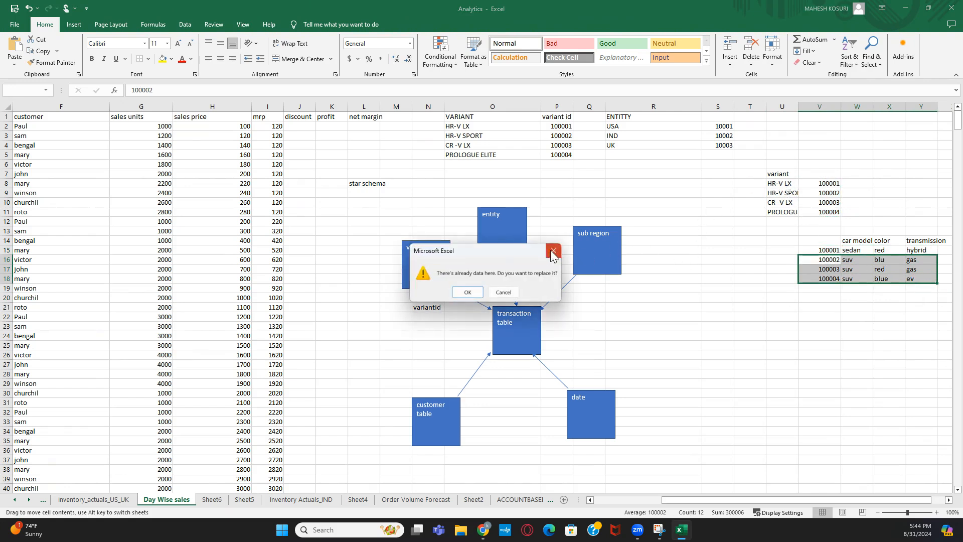
{"action": "left_click", "coordinate": [554, 255]}
{"action": "left_click", "coordinate": [793, 194]}
{"action": "left_click", "coordinate": [750, 203]}
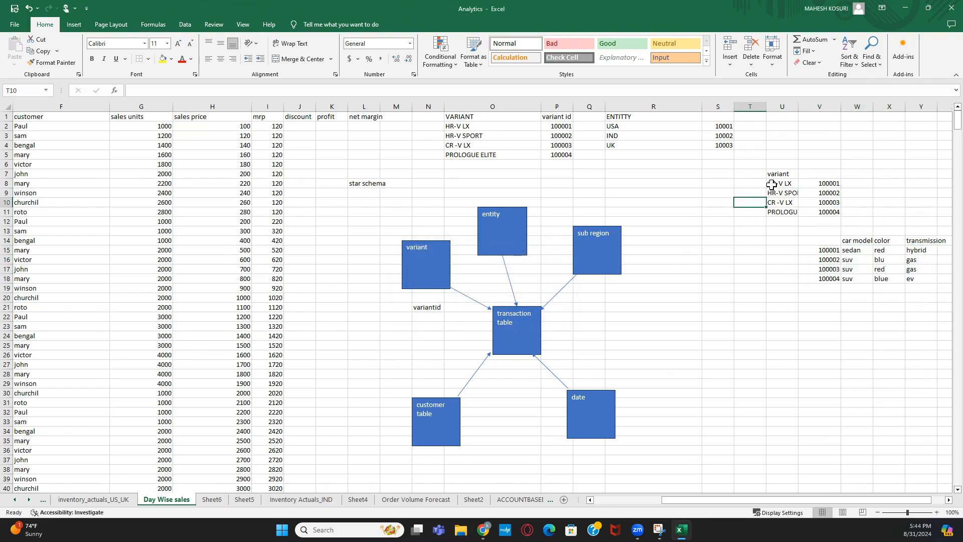
{"action": "left_click", "coordinate": [779, 184]}
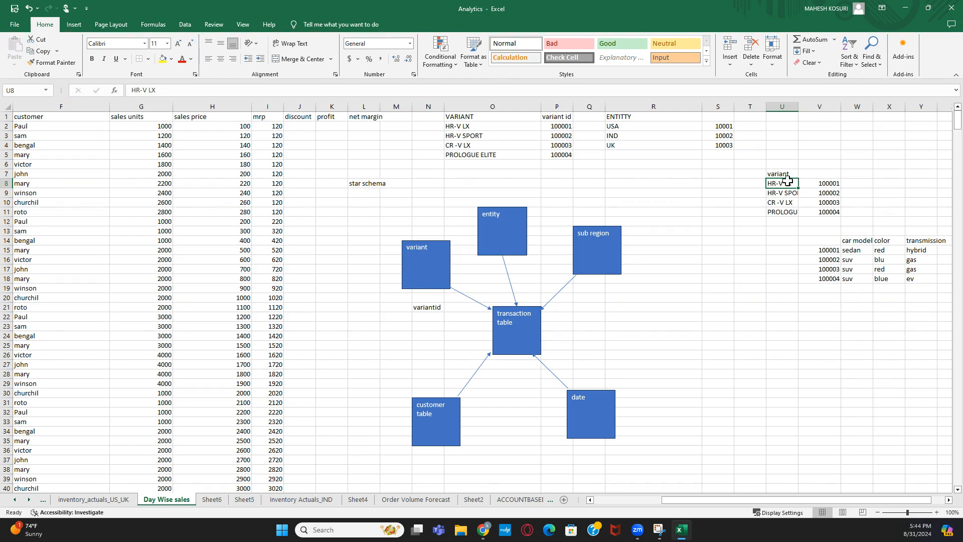
{"action": "left_click", "coordinate": [860, 250]}
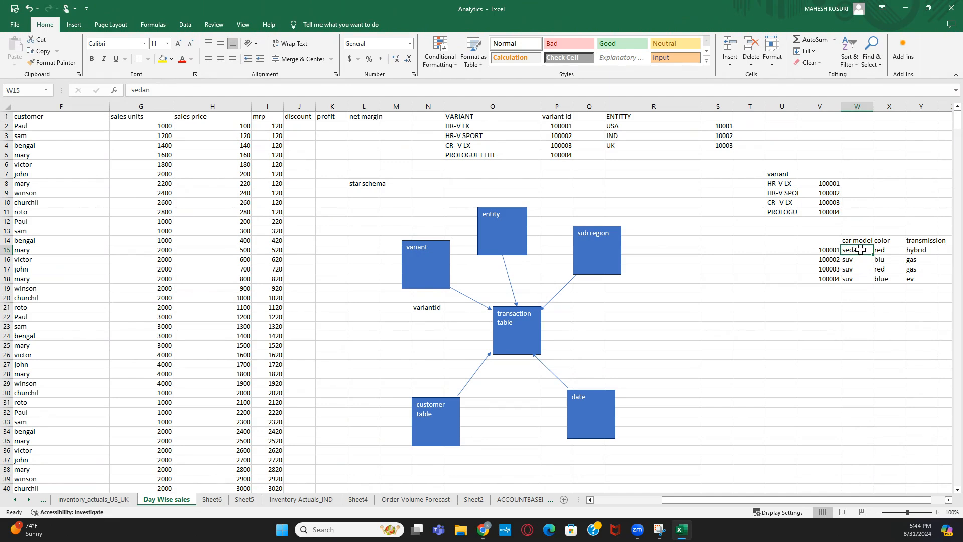
{"action": "left_click", "coordinate": [895, 248]}
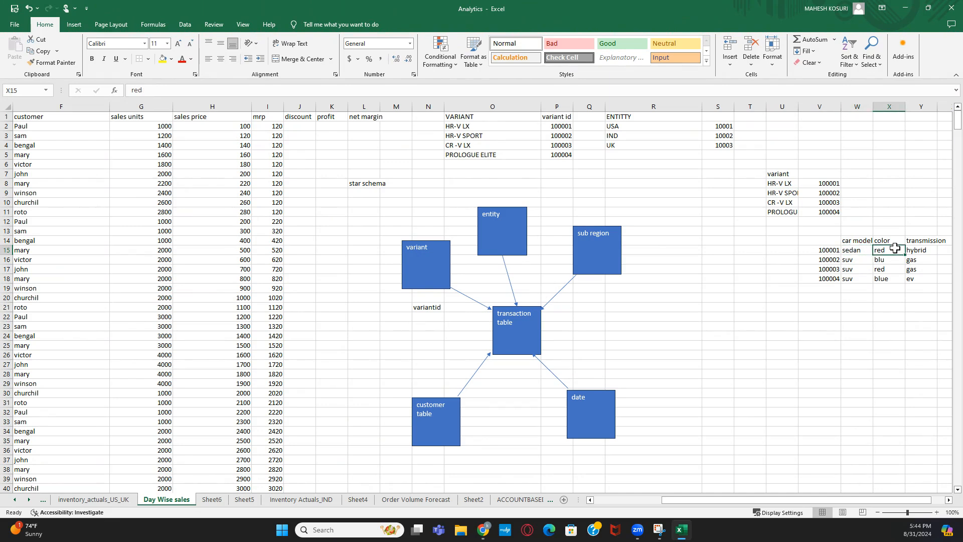
{"action": "left_click", "coordinate": [928, 251]}
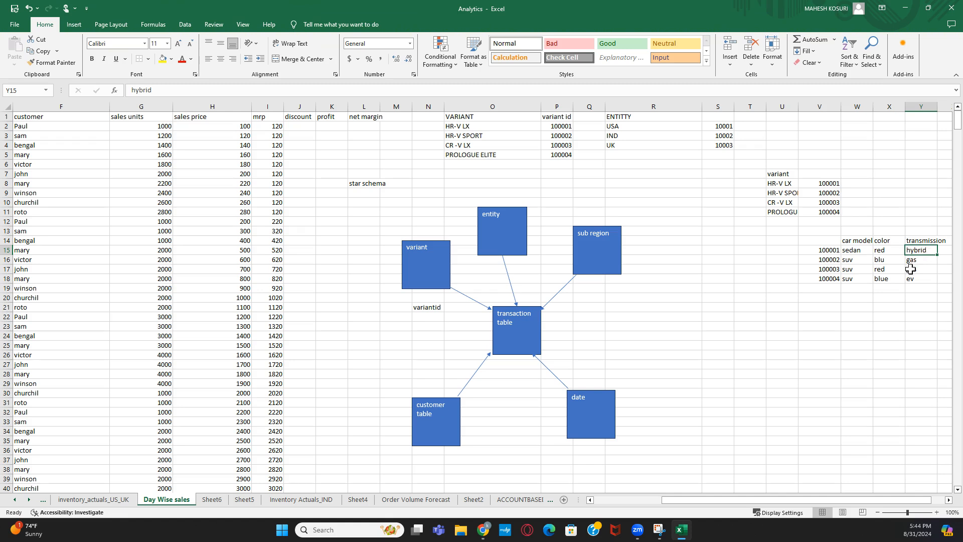
{"action": "left_click", "coordinate": [862, 250]}
{"action": "left_click", "coordinate": [925, 251]}
{"action": "left_click_drag", "start_coordinate": [877, 250], "coordinate": [938, 276]}
{"action": "left_click", "coordinate": [862, 247]}
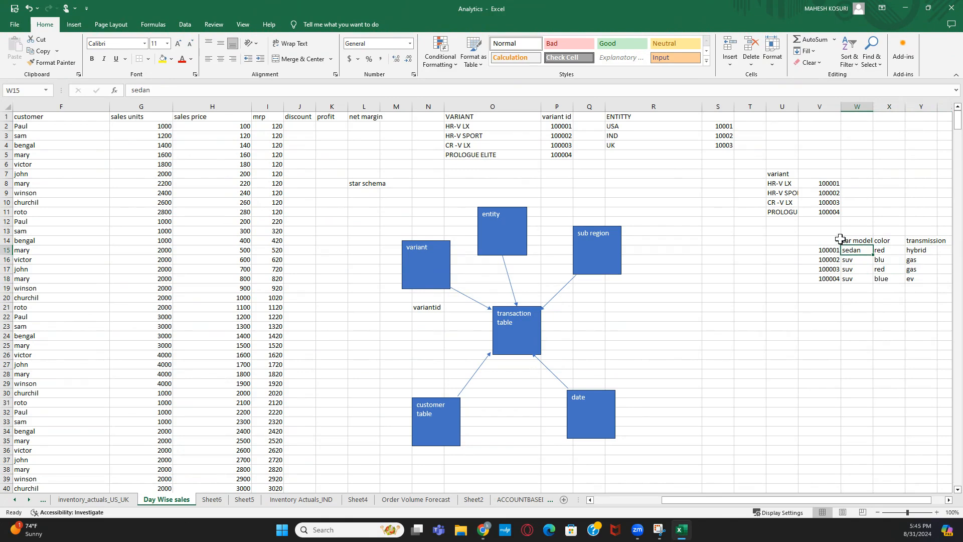
{"action": "left_click", "coordinate": [844, 238]}
{"action": "left_click_drag", "start_coordinate": [846, 236], "coordinate": [920, 276]}
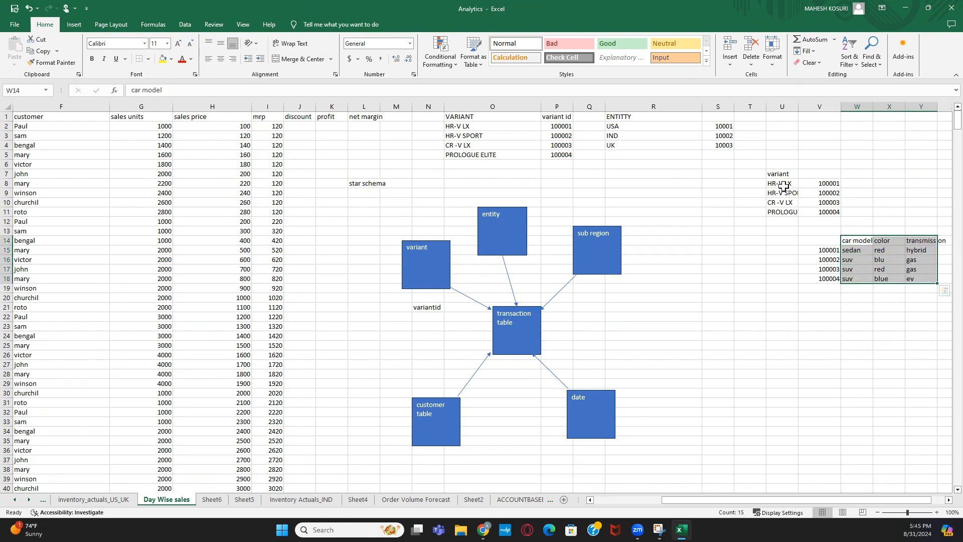
{"action": "left_click_drag", "start_coordinate": [781, 184], "coordinate": [784, 211]}
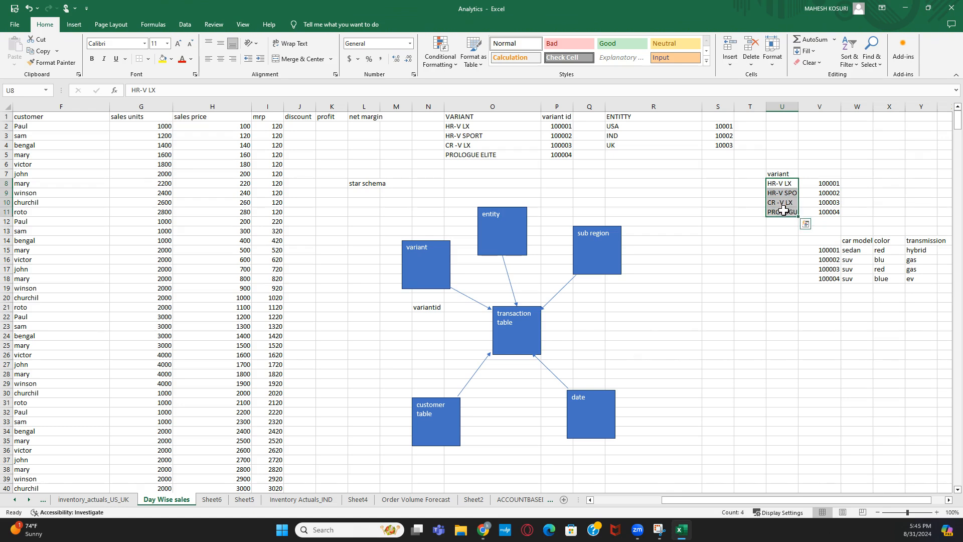
{"action": "left_click", "coordinate": [752, 269]}
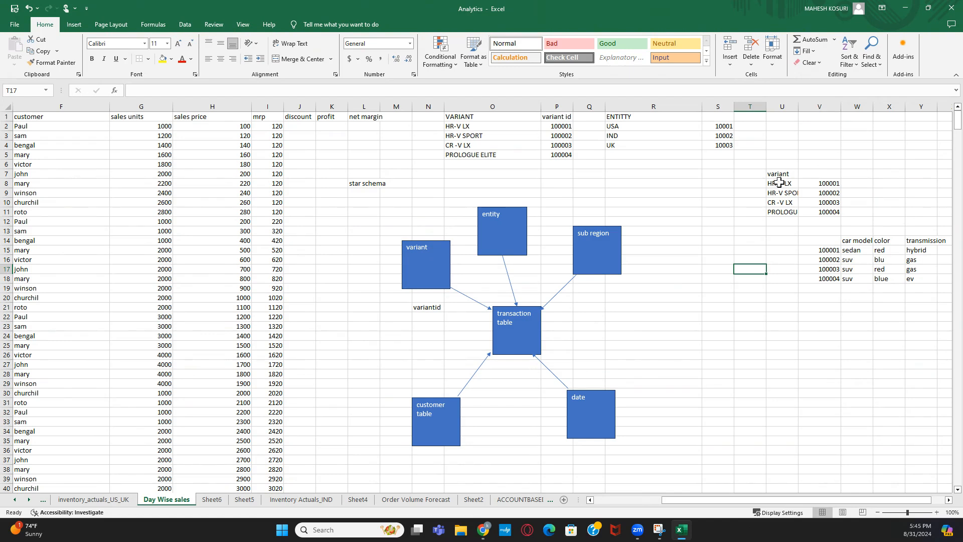
{"action": "left_click_drag", "start_coordinate": [773, 183], "coordinate": [812, 212]}
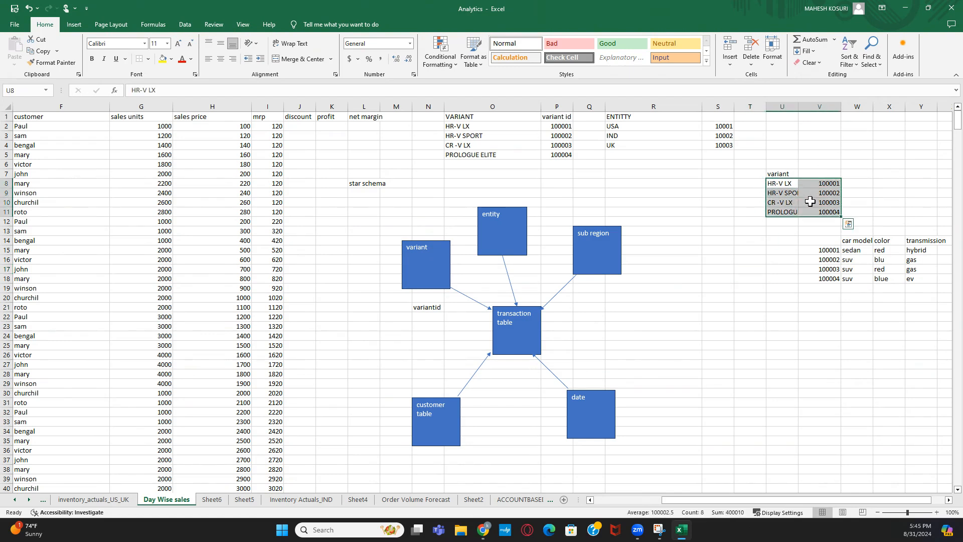
- Label V6 'key table' and U6 'master', then select the variant names and ids in U8:V11
{"action": "left_click", "coordinate": [813, 165]}
{"action": "type", "text": "key"}
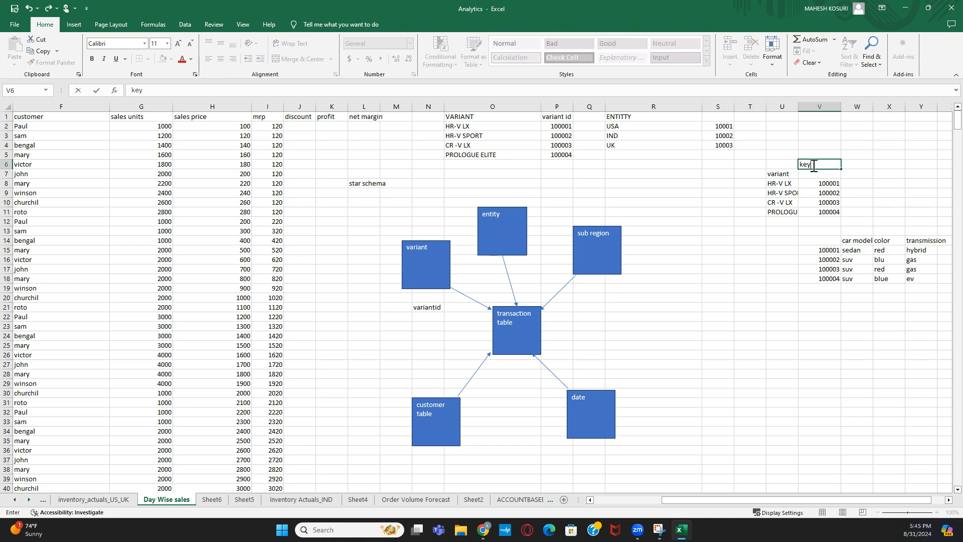
{"action": "type", "text": " table"}
{"action": "key", "text": "Return"}
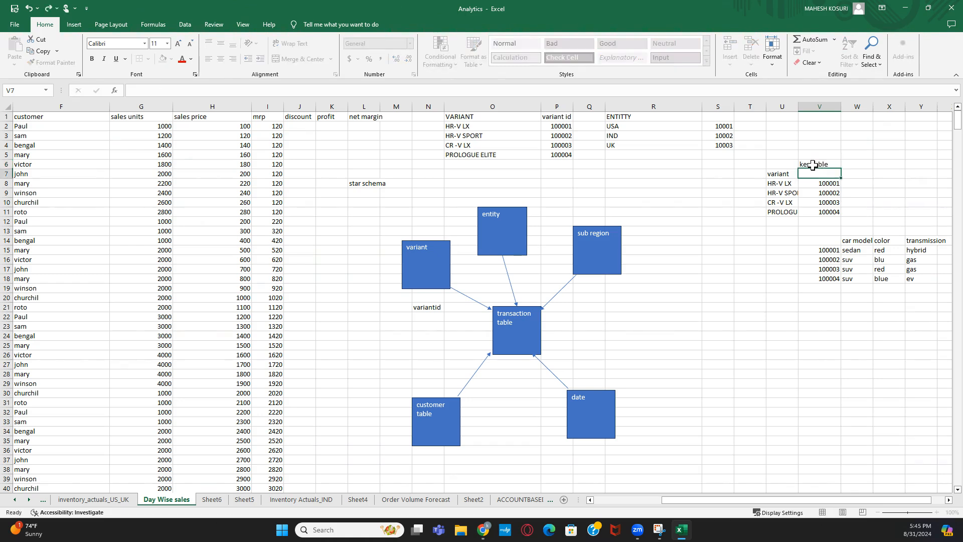
{"action": "left_click", "coordinate": [793, 164]}
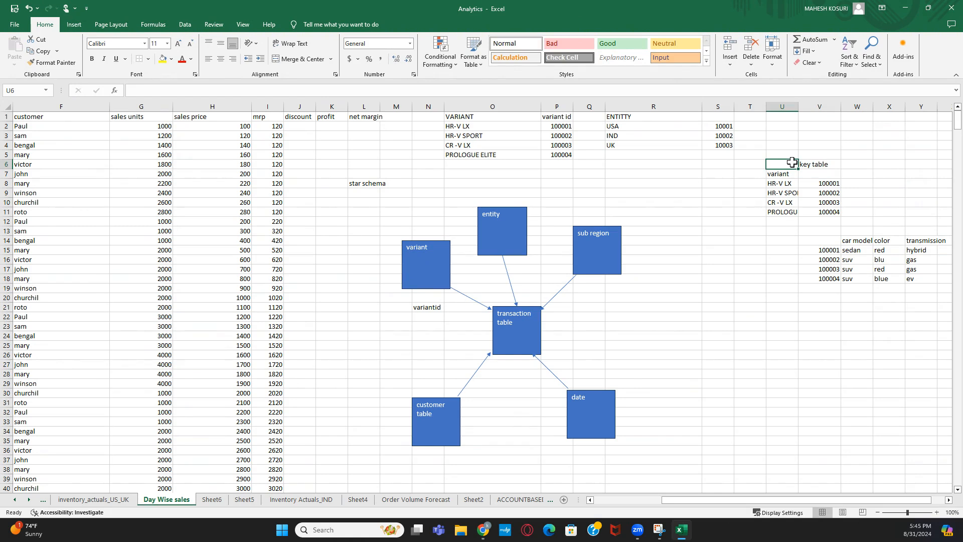
{"action": "type", "text": "master"}
{"action": "key", "text": "Return"}
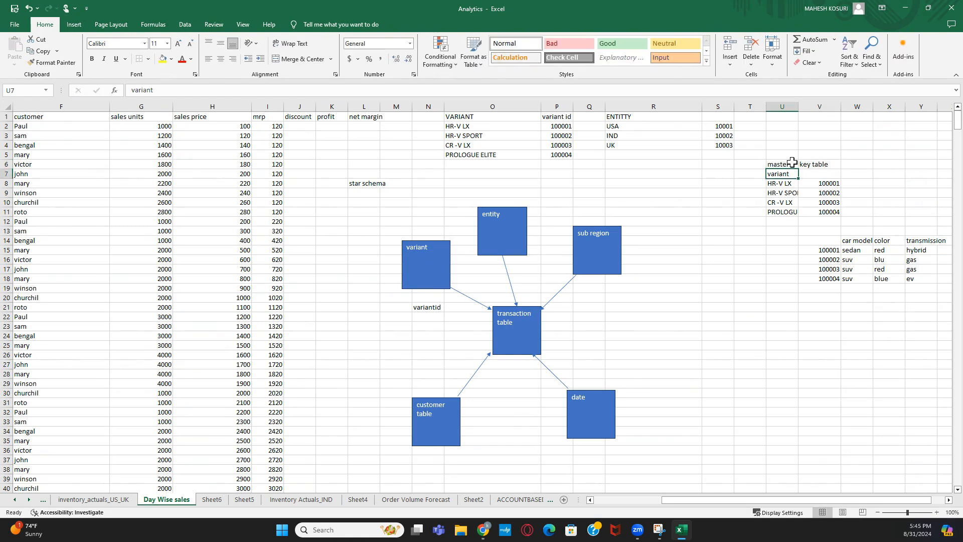
{"action": "left_click", "coordinate": [791, 184]}
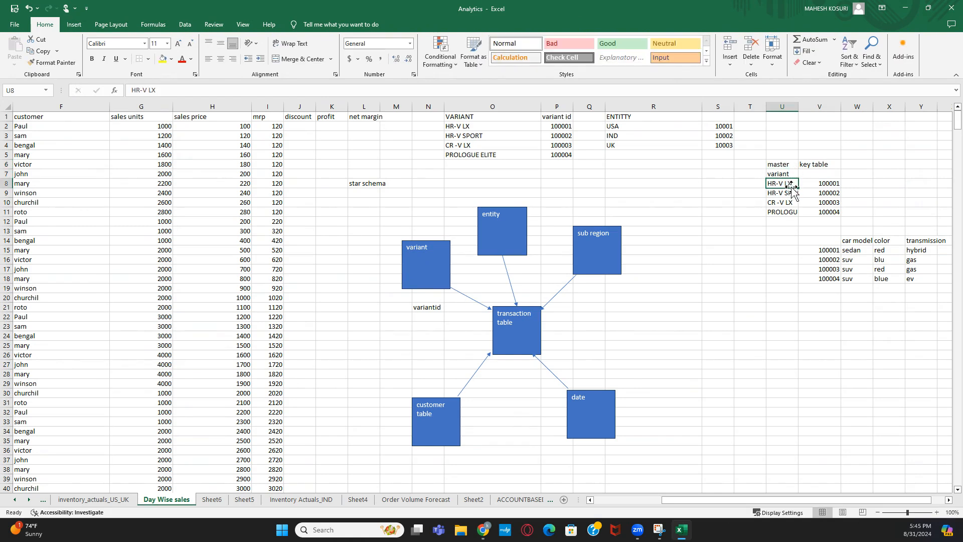
{"action": "left_click_drag", "start_coordinate": [782, 184], "coordinate": [828, 212]}
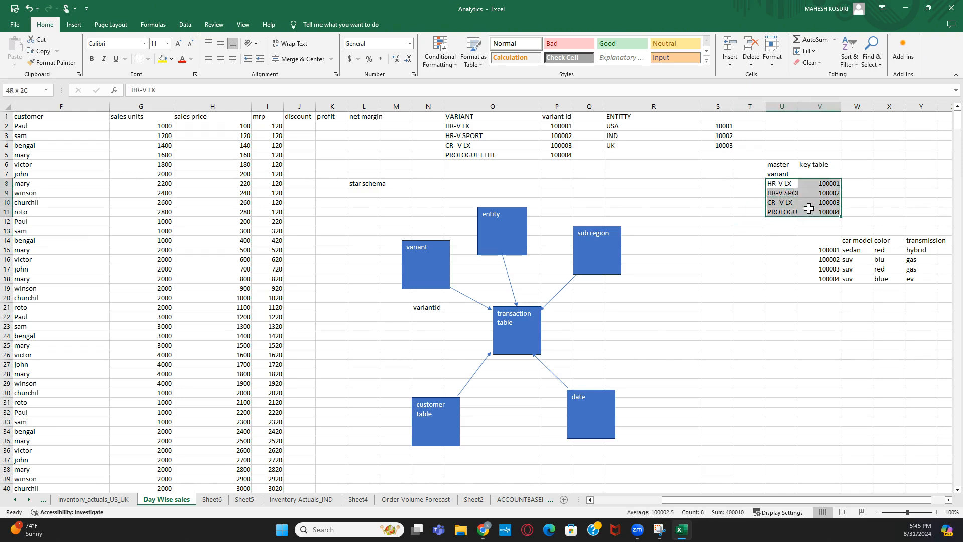
- Apply All Borders to the variant list U8:V11 and the car attribute table V14:Y18
{"action": "left_click", "coordinate": [149, 59]}
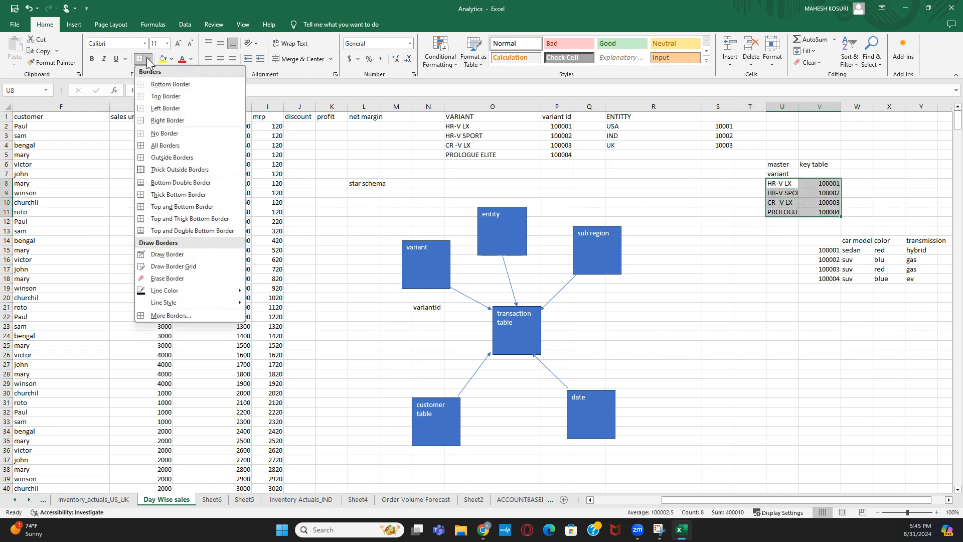
{"action": "left_click", "coordinate": [165, 146]}
{"action": "left_click_drag", "start_coordinate": [825, 240], "coordinate": [920, 278]}
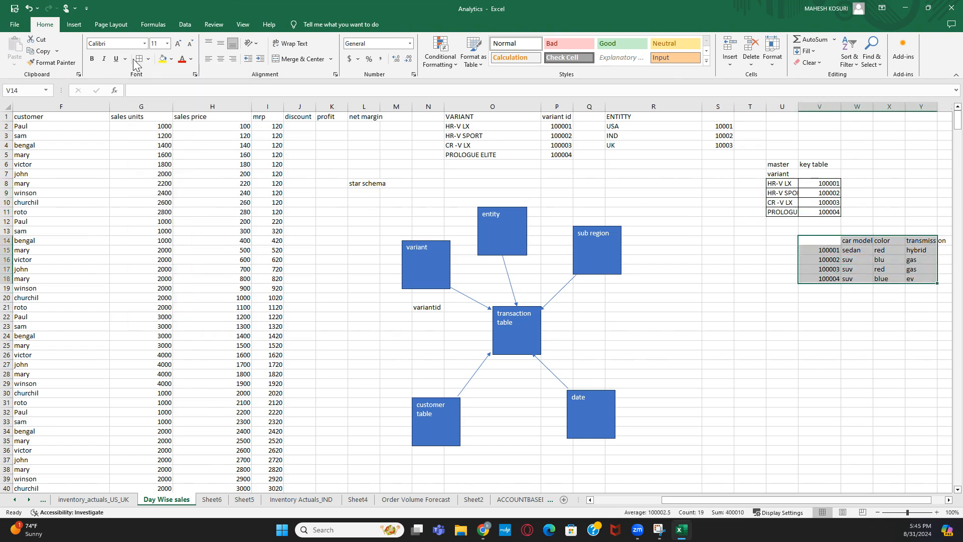
{"action": "left_click", "coordinate": [149, 58]}
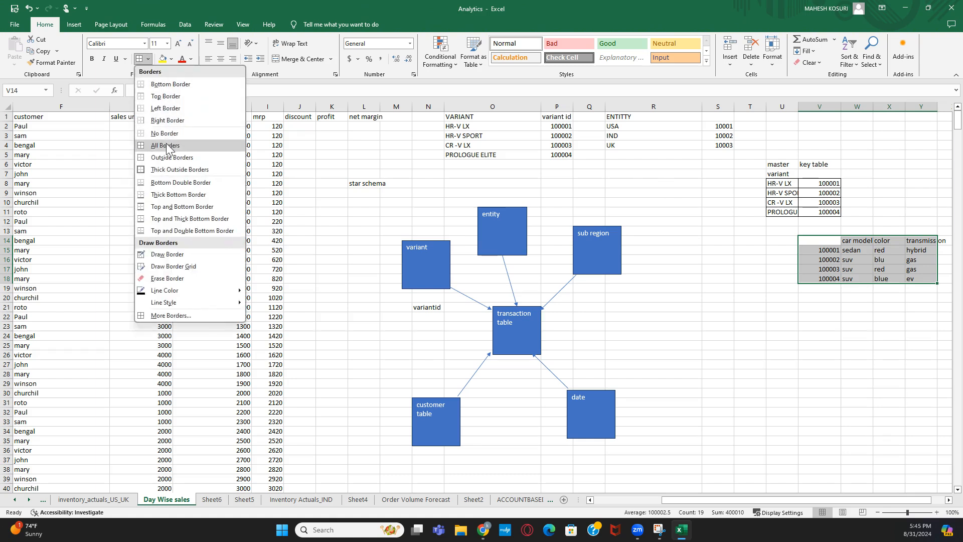
{"action": "left_click", "coordinate": [167, 146]}
{"action": "left_click", "coordinate": [815, 240]}
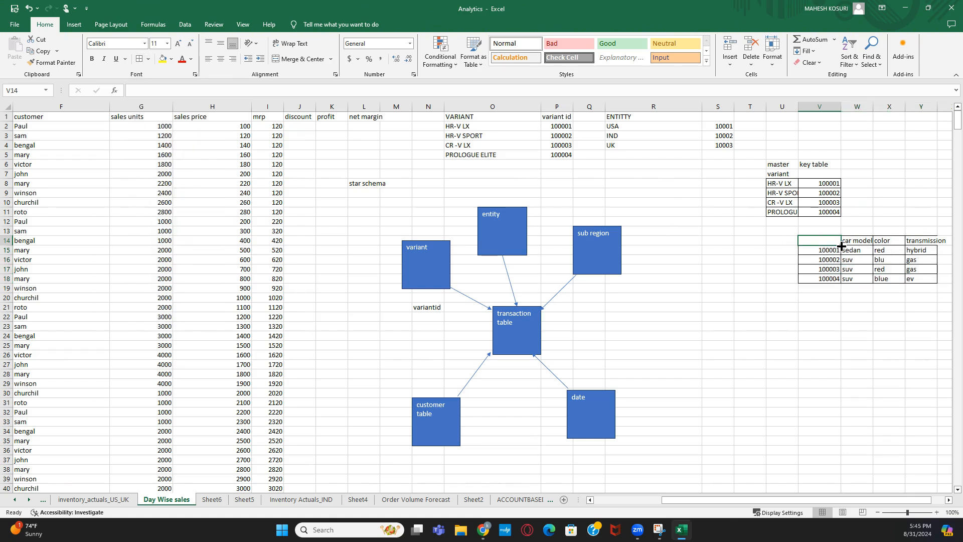
- Head both id columns with 'pk' in V7 and V14
{"action": "left_click", "coordinate": [826, 196]}
{"action": "left_click", "coordinate": [827, 176]}
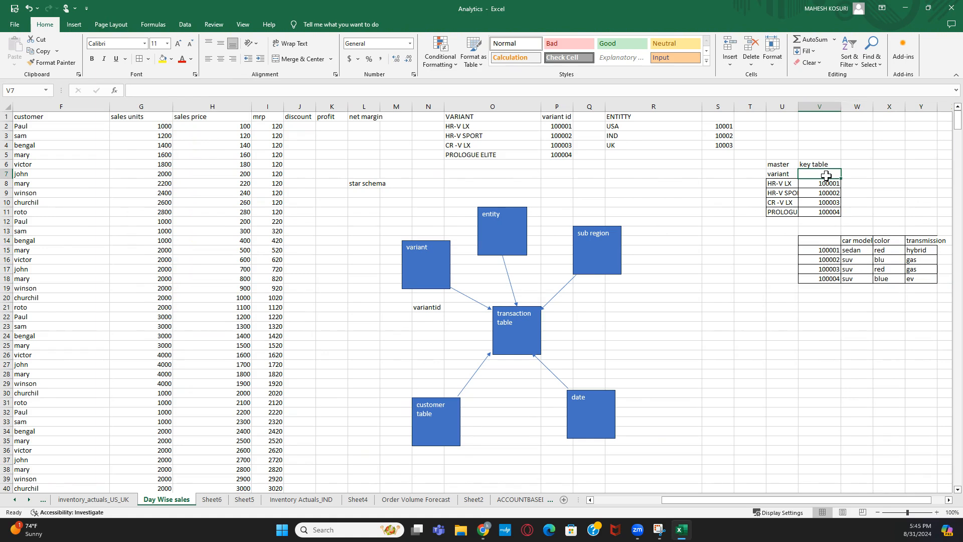
{"action": "type", "text": "pk"}
{"action": "key", "text": "Return"}
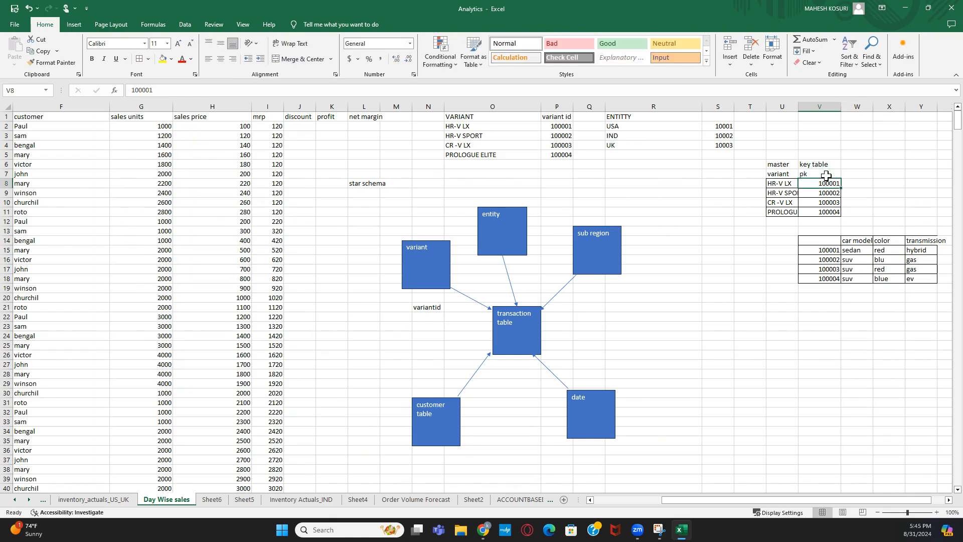
{"action": "left_click", "coordinate": [826, 241]}
{"action": "type", "text": "pk"}
{"action": "key", "text": "Return"}
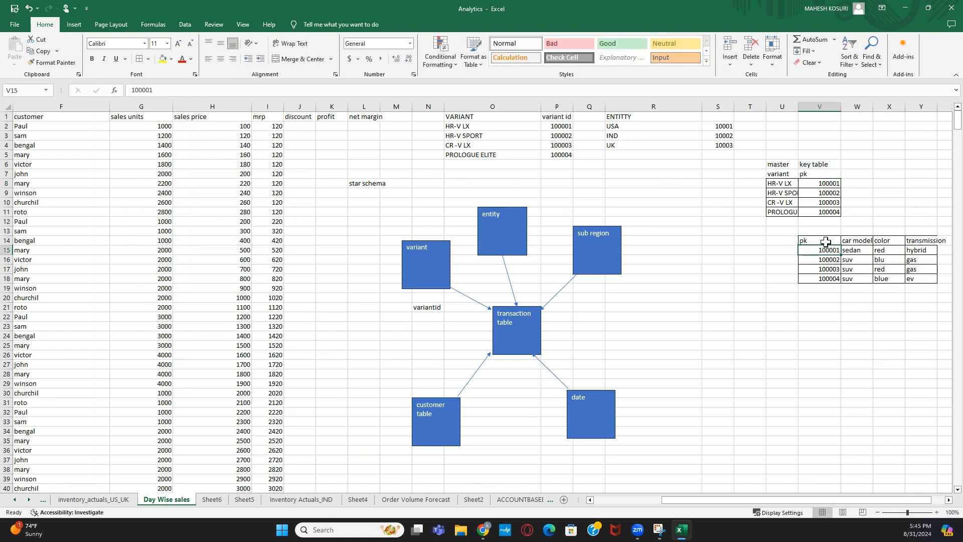
{"action": "left_click", "coordinate": [833, 335]}
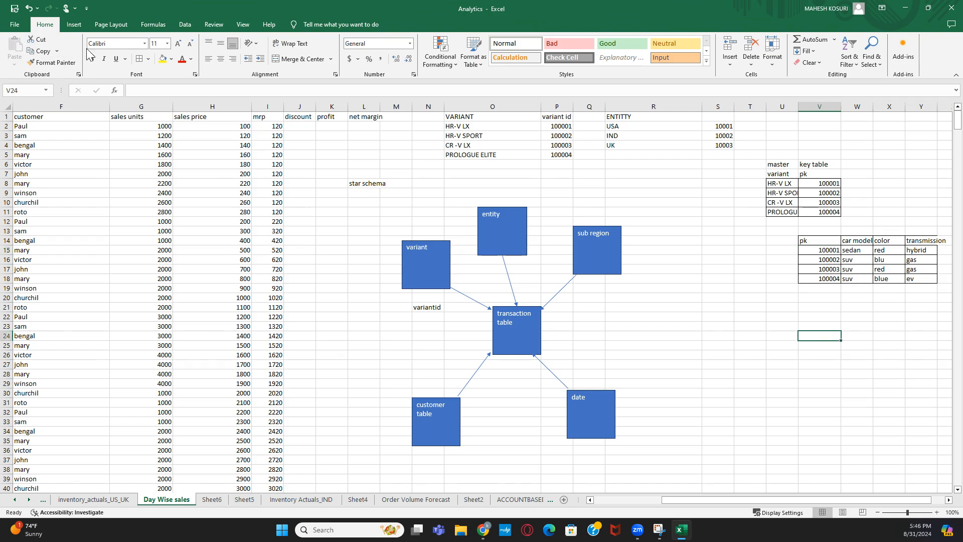
- Draw a line shape from the master table down to the V14 heading
{"action": "left_click", "coordinate": [74, 24]}
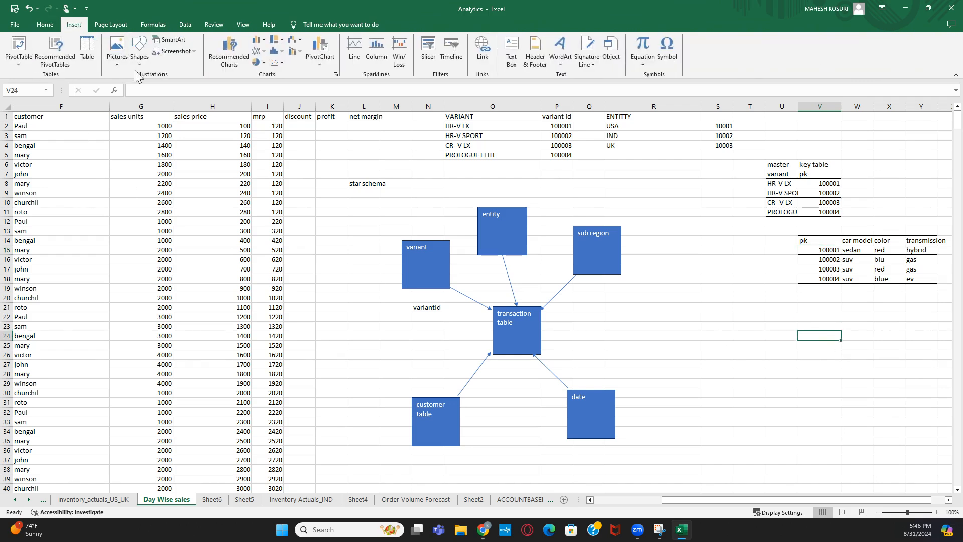
{"action": "left_click", "coordinate": [122, 64]}
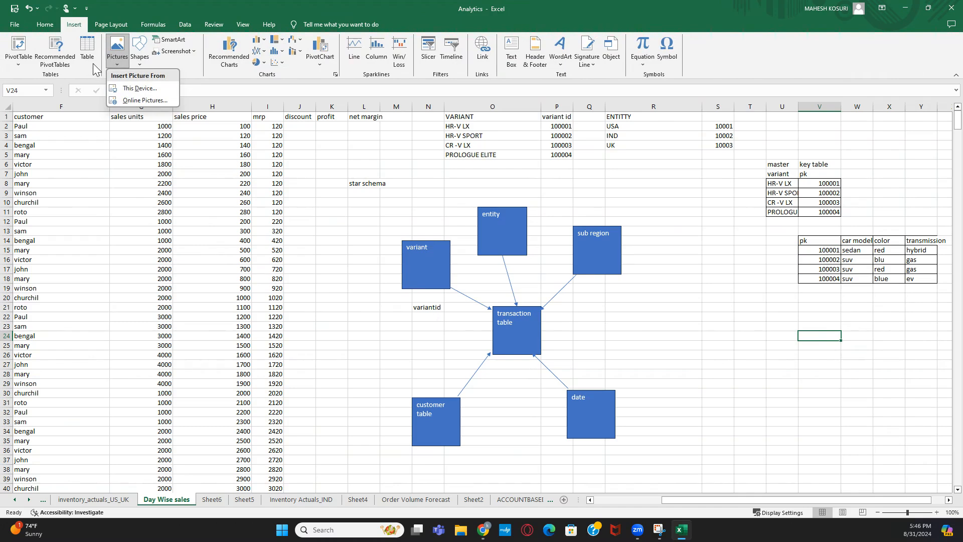
{"action": "left_click", "coordinate": [161, 63]}
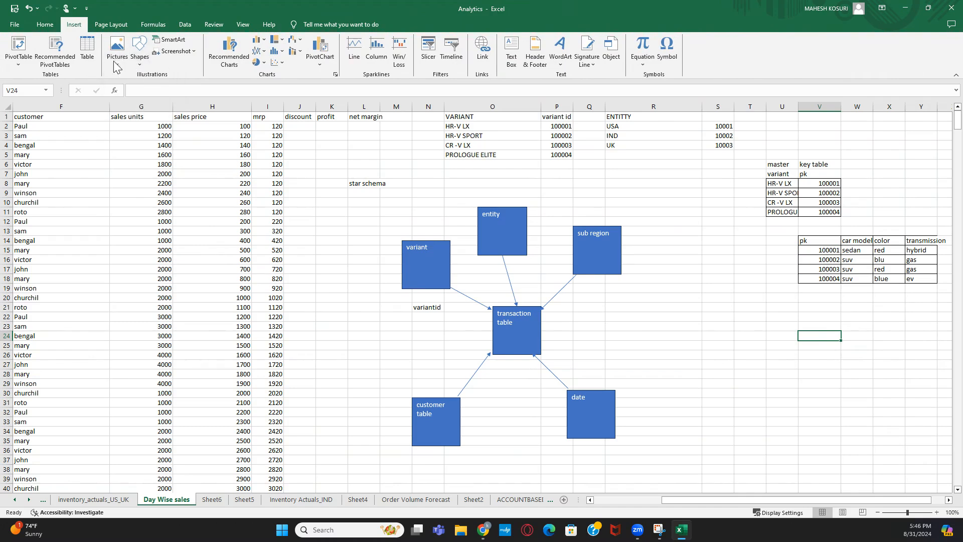
{"action": "left_click", "coordinate": [139, 63]}
{"action": "left_click", "coordinate": [152, 90]}
{"action": "left_click_drag", "start_coordinate": [802, 218], "coordinate": [817, 236]}
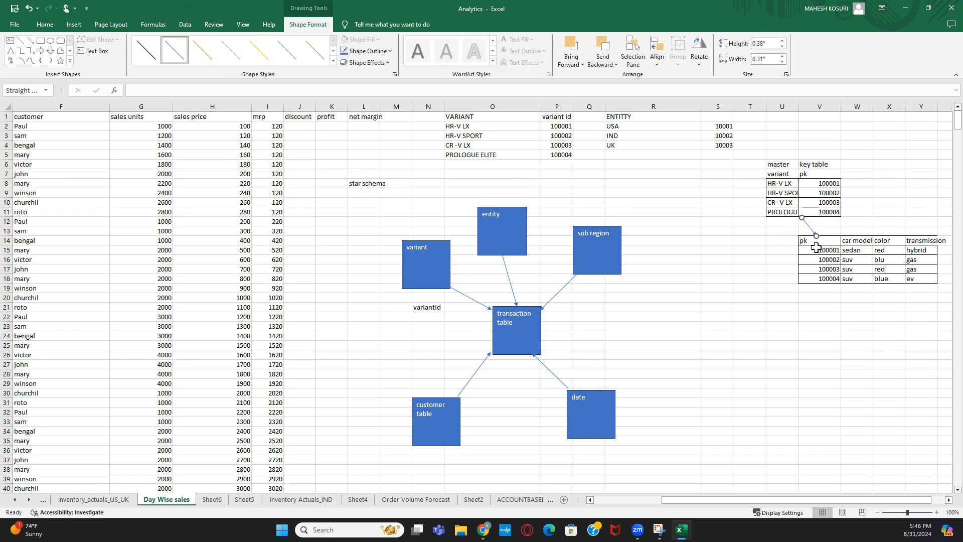
{"action": "left_click", "coordinate": [815, 242]}
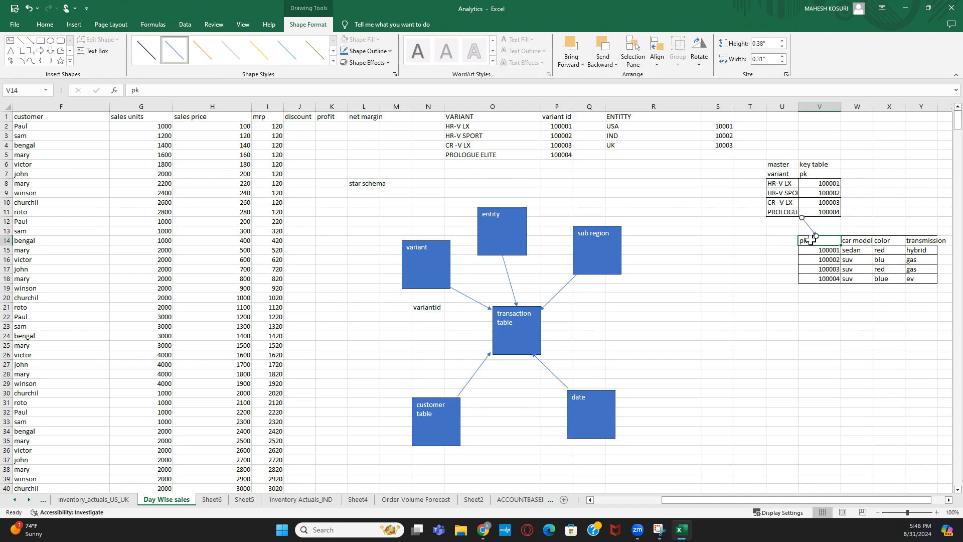
- Change the V14 heading from 'pk' to 'fk' in the formula bar
{"action": "left_click", "coordinate": [135, 91]}
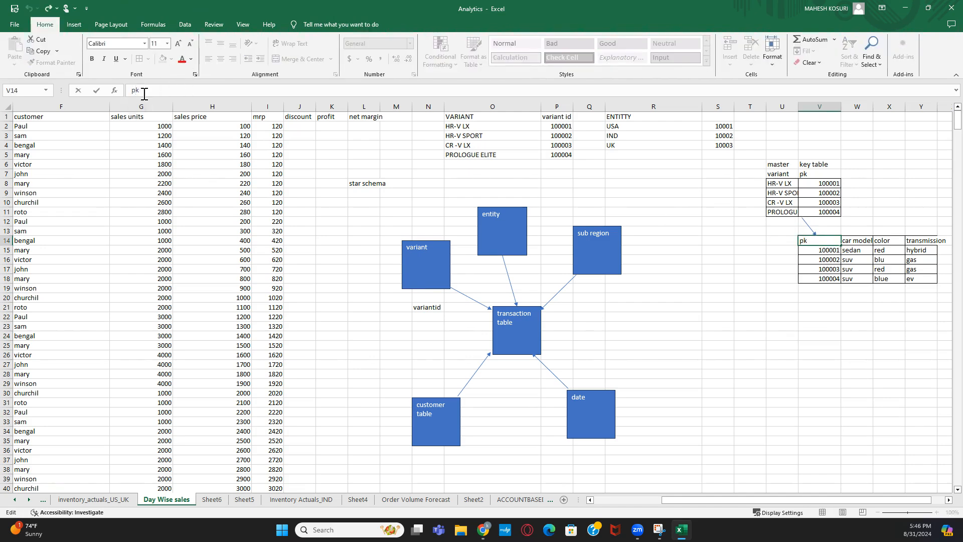
{"action": "key", "text": "BackSpace"}
{"action": "key", "text": "Return"}
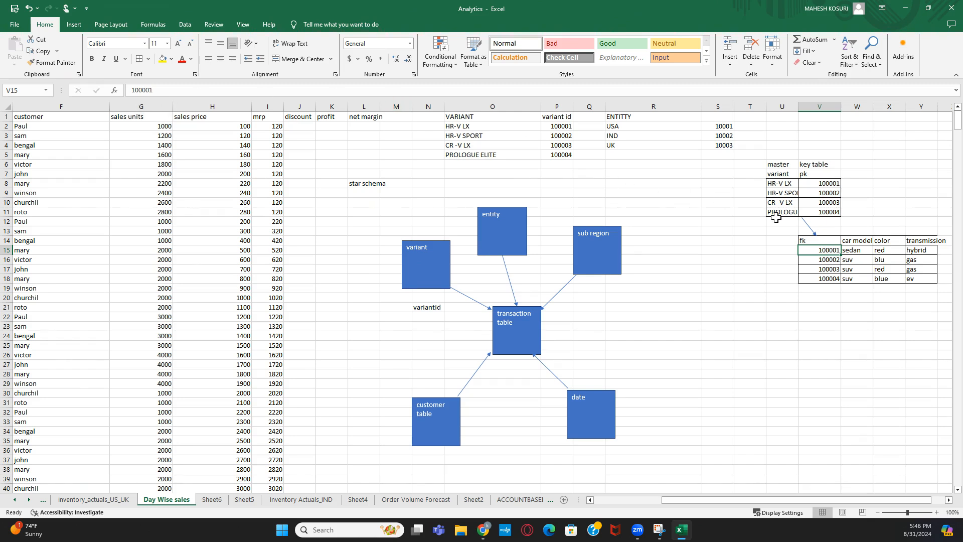
- Draw an arrow from the key table's HR-V LX row to the variant box, then select the fk table
{"action": "left_click", "coordinate": [827, 193]}
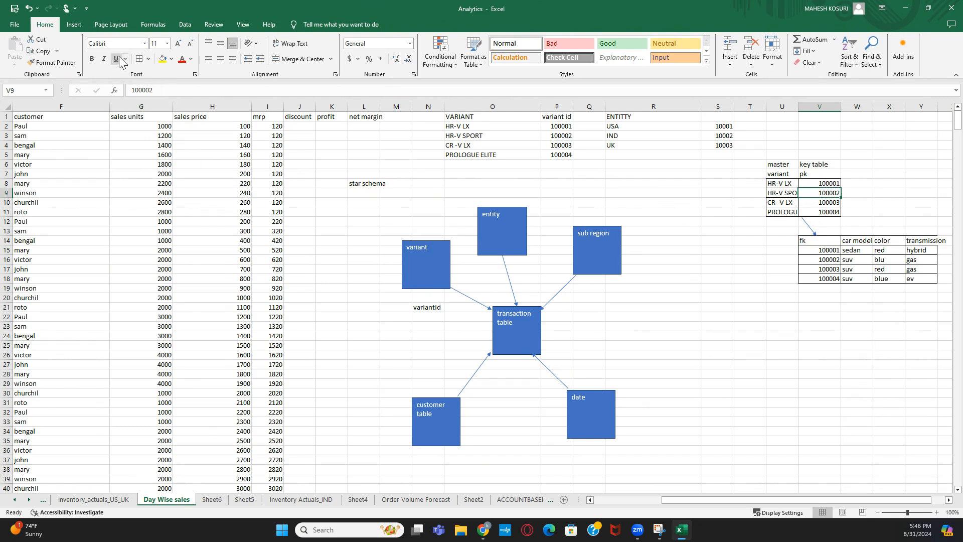
{"action": "left_click", "coordinate": [149, 59]}
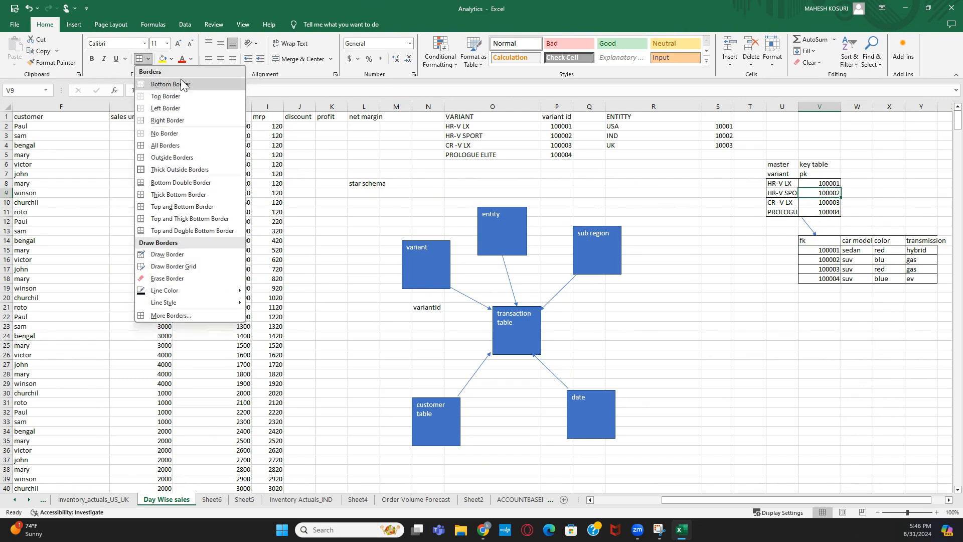
{"action": "left_click", "coordinate": [74, 26]}
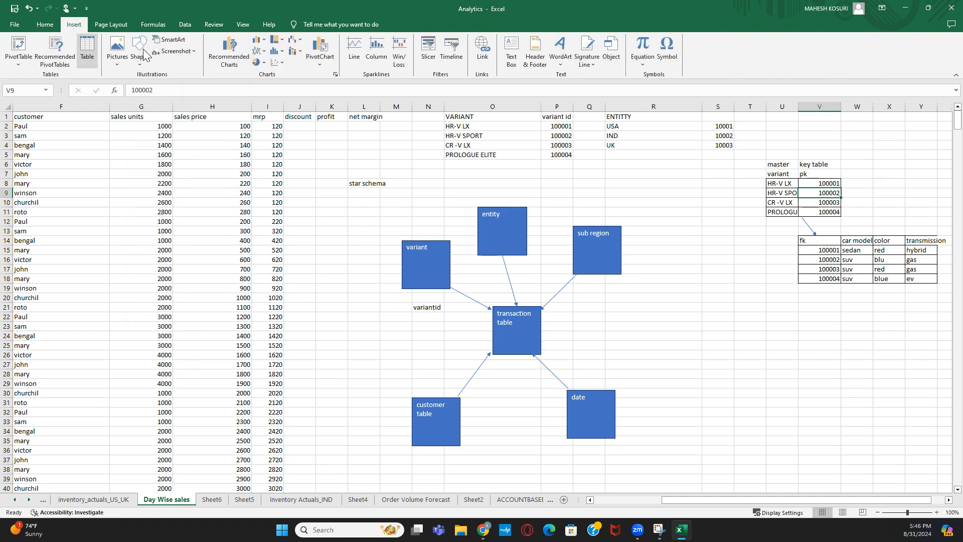
{"action": "left_click", "coordinate": [137, 63]}
{"action": "left_click", "coordinate": [152, 85]}
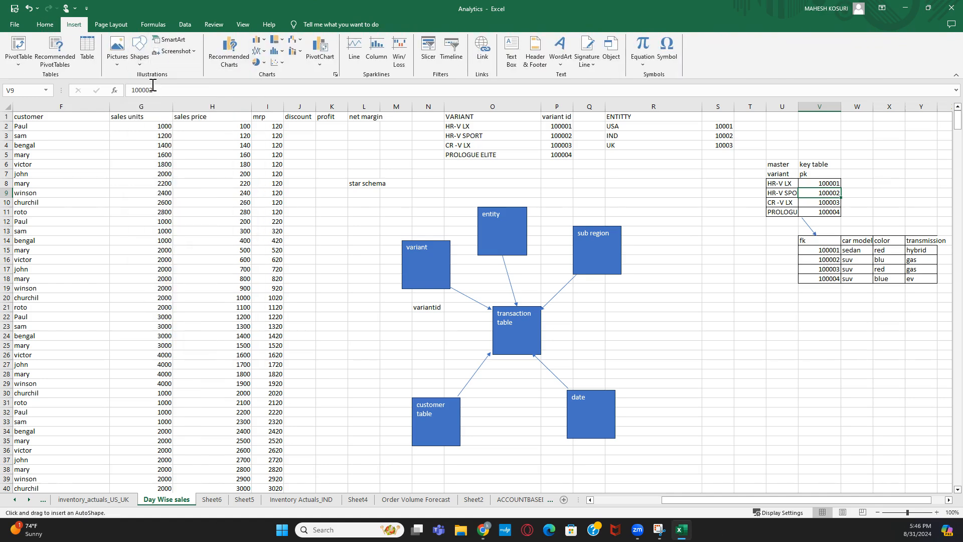
{"action": "mouse_move", "coordinate": [824, 178]}
{"action": "left_mouse_down"}
{"action": "mouse_move", "coordinate": [656, 179]}
{"action": "mouse_move", "coordinate": [456, 219]}
{"action": "mouse_move", "coordinate": [429, 245]}
{"action": "mouse_move", "coordinate": [452, 246]}
{"action": "left_mouse_up"}
{"action": "left_click", "coordinate": [712, 309]}
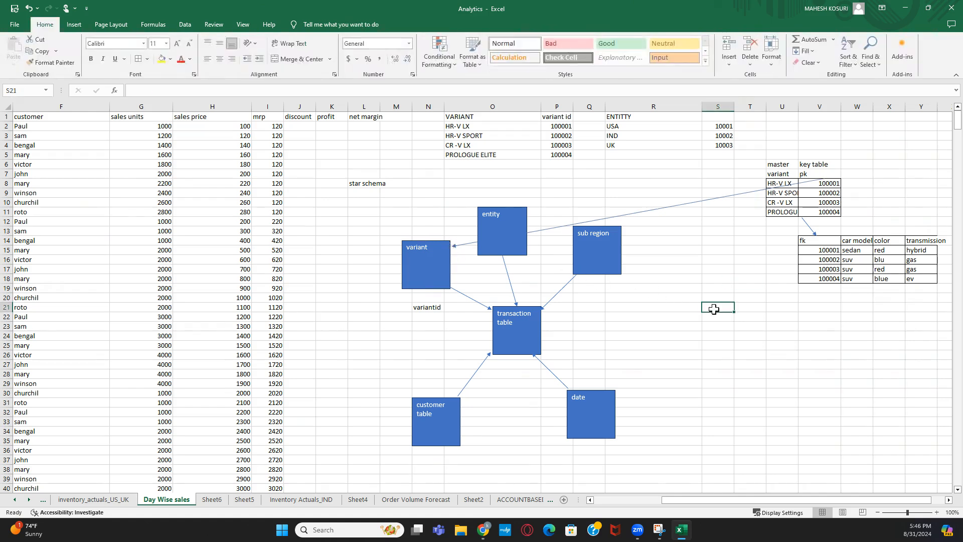
{"action": "left_click", "coordinate": [436, 250]}
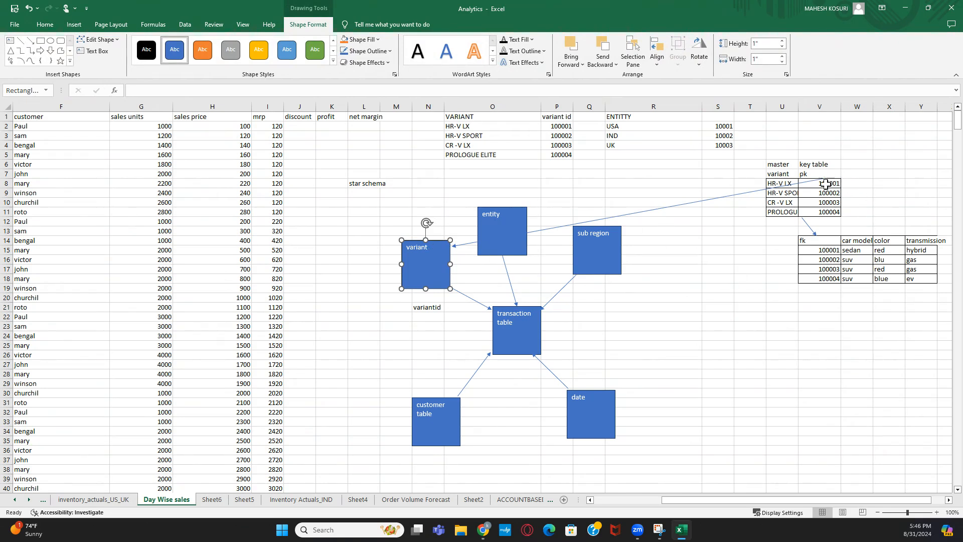
{"action": "left_click_drag", "start_coordinate": [808, 244], "coordinate": [942, 280]}
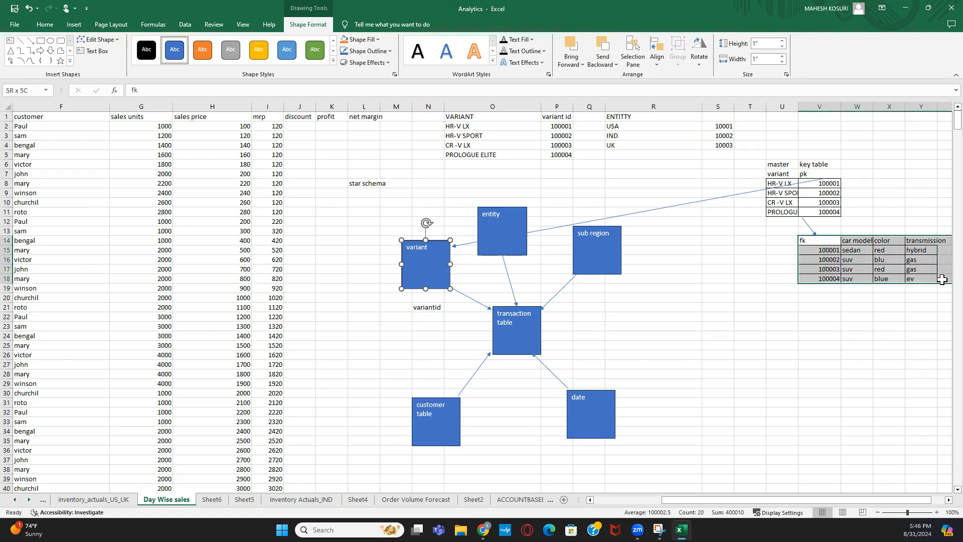
{"action": "left_click_drag", "start_coordinate": [942, 280], "coordinate": [942, 280]}
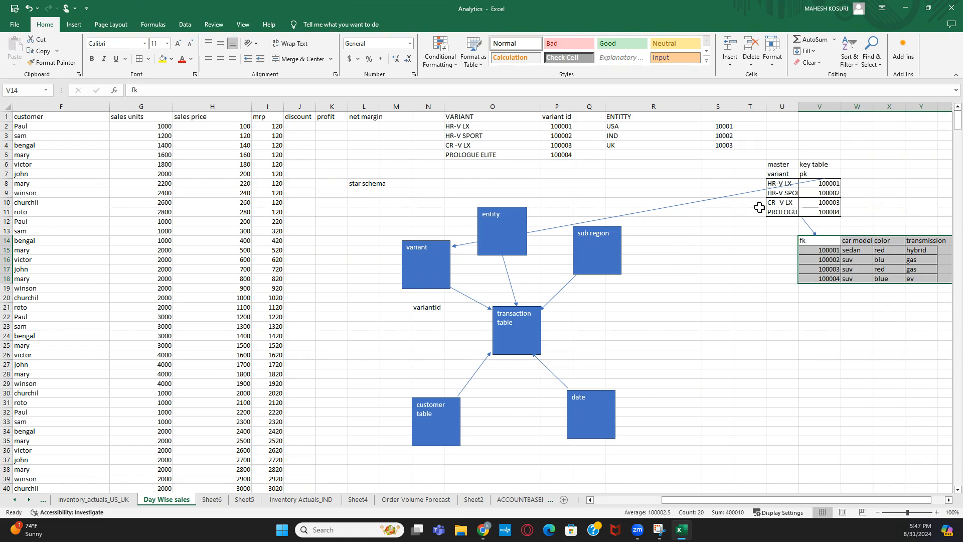
- Put the heading 'snow flake schema' in X6 above the master and fk tables
{"action": "left_click", "coordinate": [892, 163]}
{"action": "type", "text": "s"}
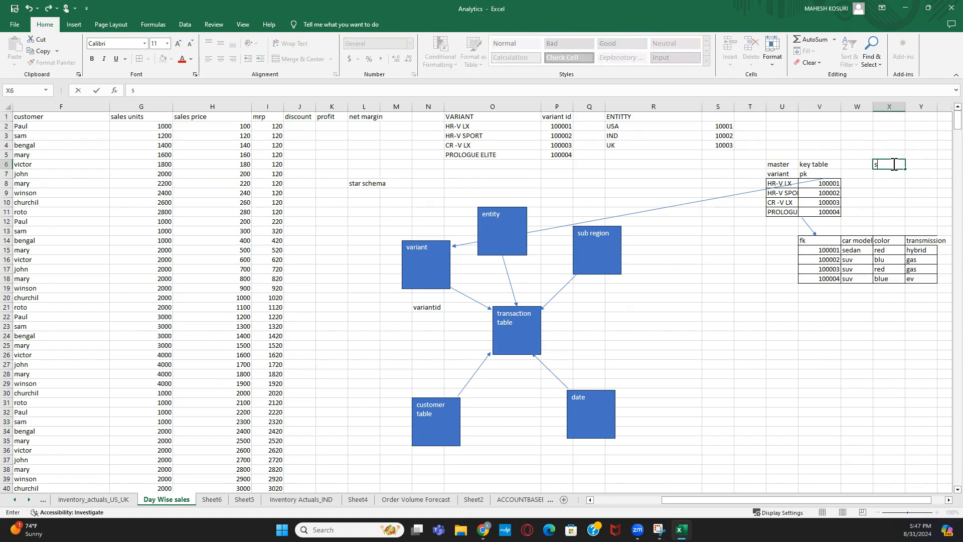
{"action": "type", "text": "now flake schema"}
{"action": "key", "text": "Return"}
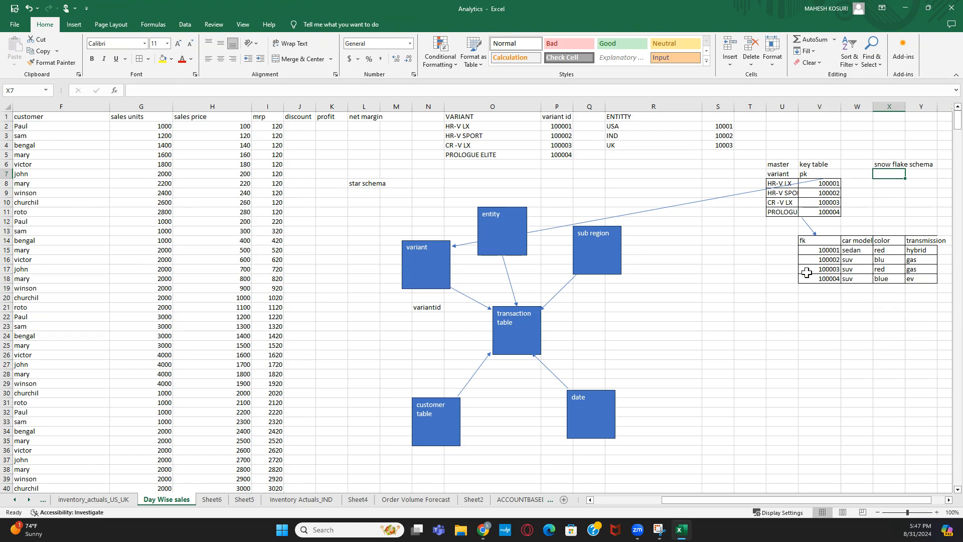
{"action": "left_click", "coordinate": [731, 271]}
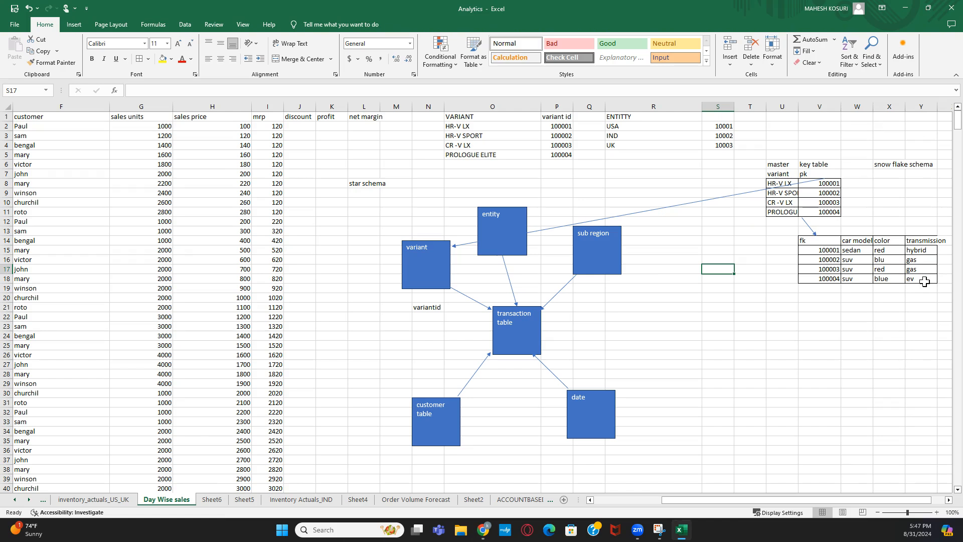
{"action": "left_click", "coordinate": [795, 326]}
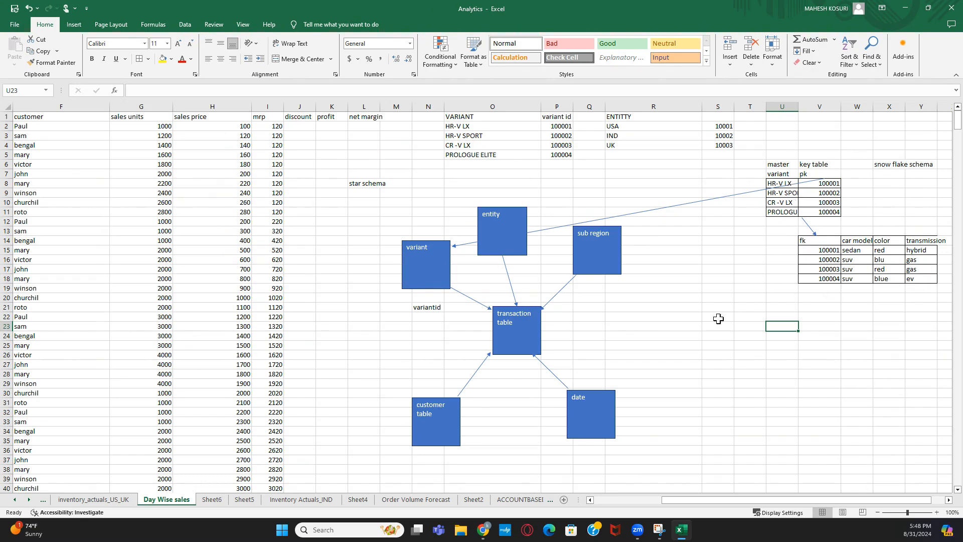
- Add a rectangle labelled 'attrubes or properties table for variant' above-left of the variant box
{"action": "left_click", "coordinate": [738, 262]}
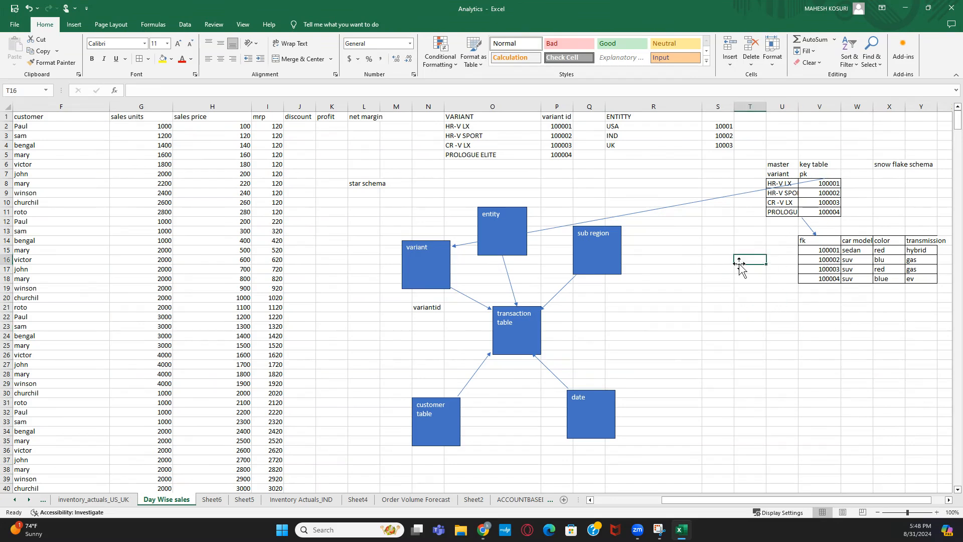
{"action": "left_click", "coordinate": [822, 302]}
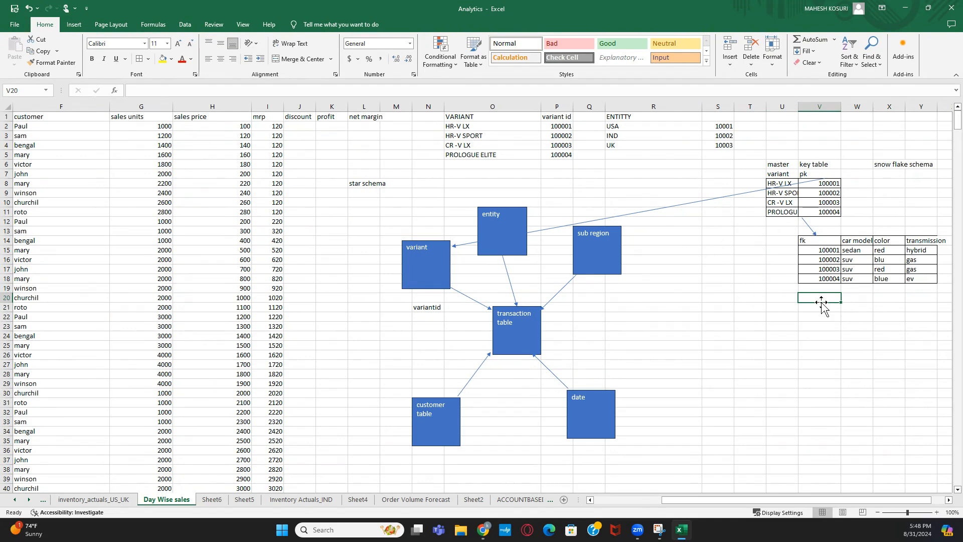
{"action": "left_click", "coordinate": [427, 250]}
{"action": "left_click", "coordinate": [73, 24]}
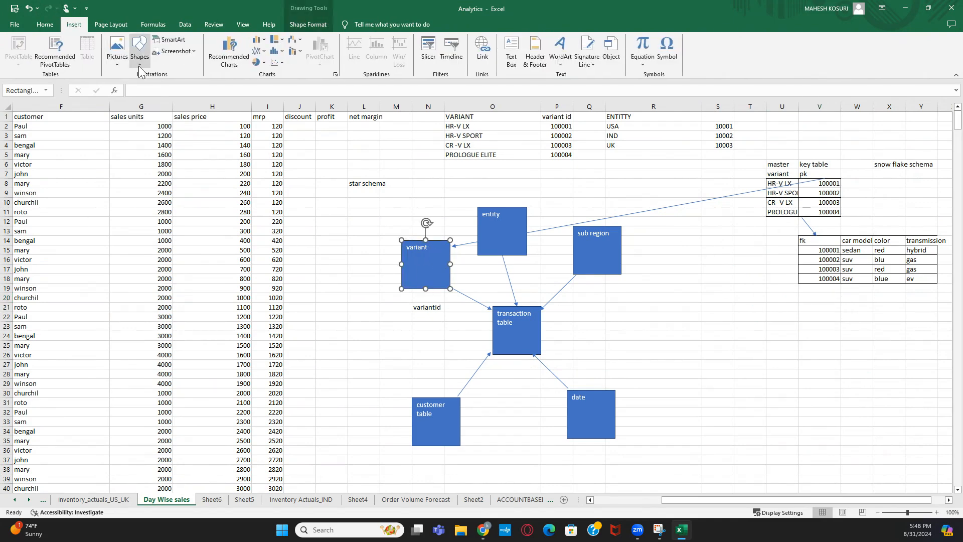
{"action": "left_click", "coordinate": [139, 50]}
{"action": "left_click", "coordinate": [167, 86]}
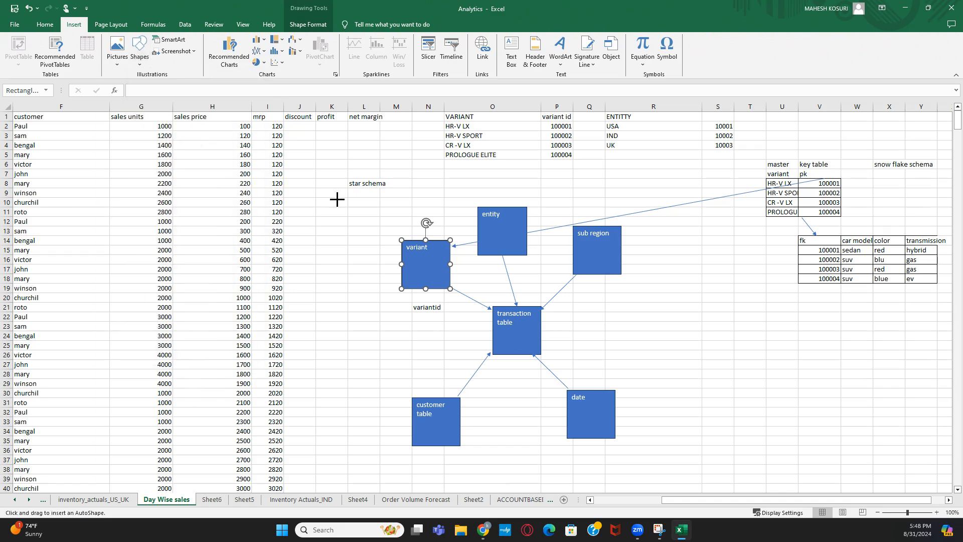
{"action": "left_click", "coordinate": [337, 199]}
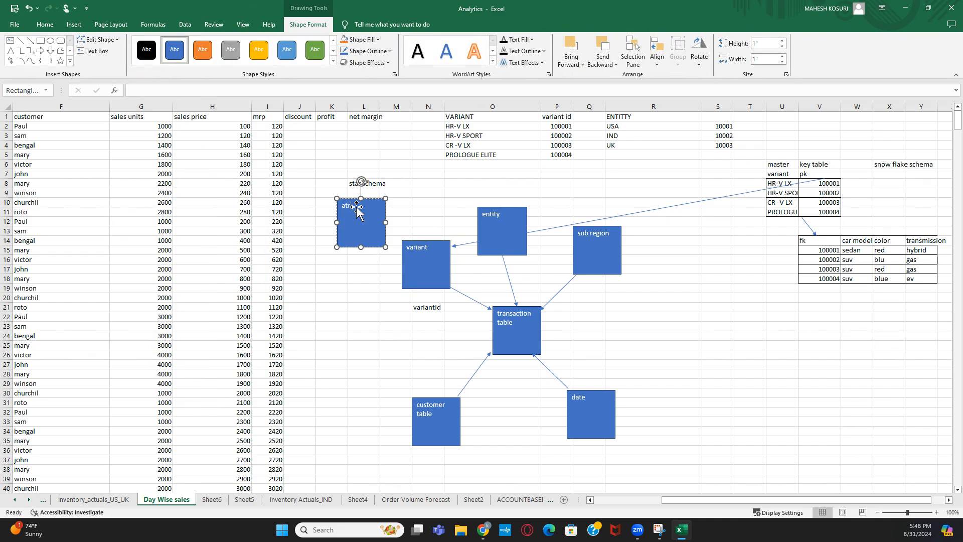
{"action": "type", "text": "atribut"}
{"action": "type", "text": "iant"}
{"action": "left_click", "coordinate": [30, 40]}
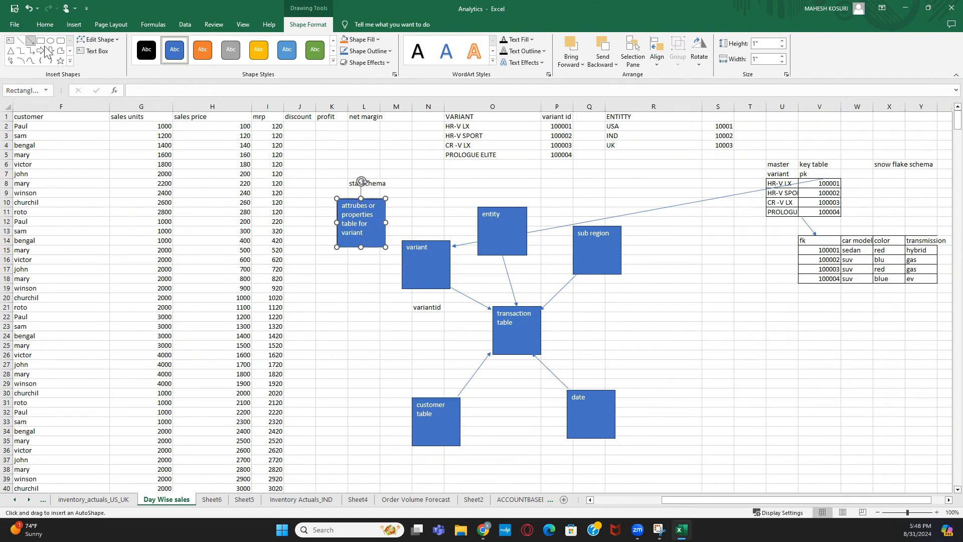
{"action": "left_click", "coordinate": [31, 40]}
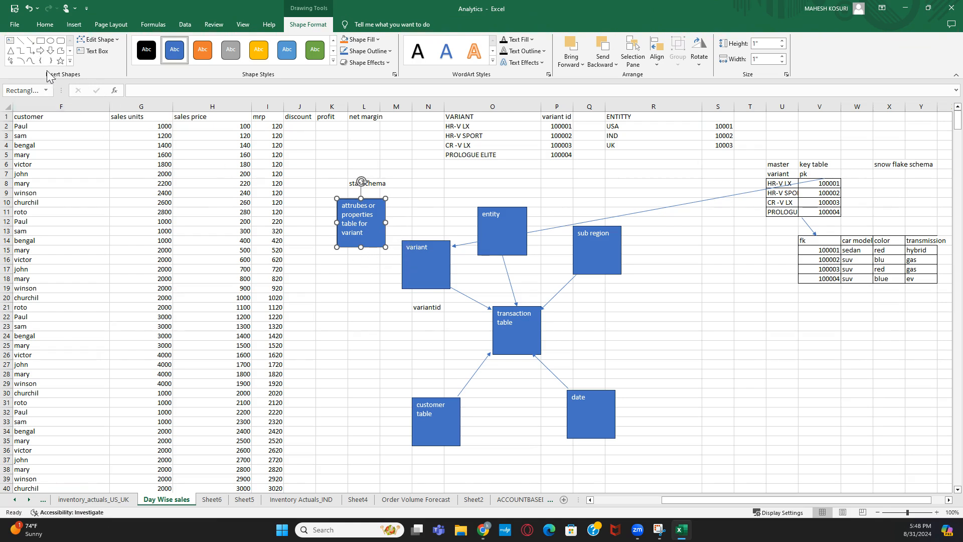
{"action": "left_click", "coordinate": [30, 42]}
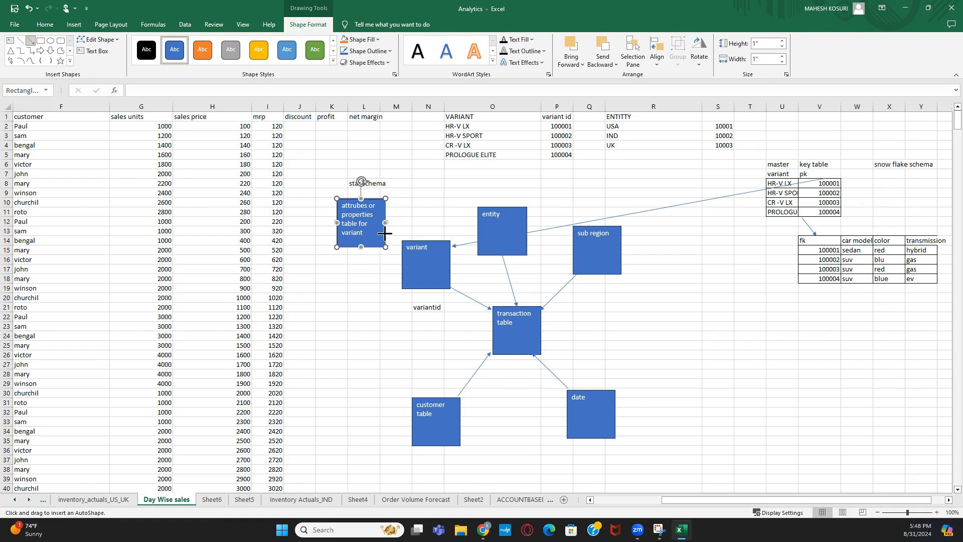
- Draw an arrow from the attributes box's right edge to the variant box's top-left corner
{"action": "left_click_drag", "start_coordinate": [385, 233], "coordinate": [403, 243]}
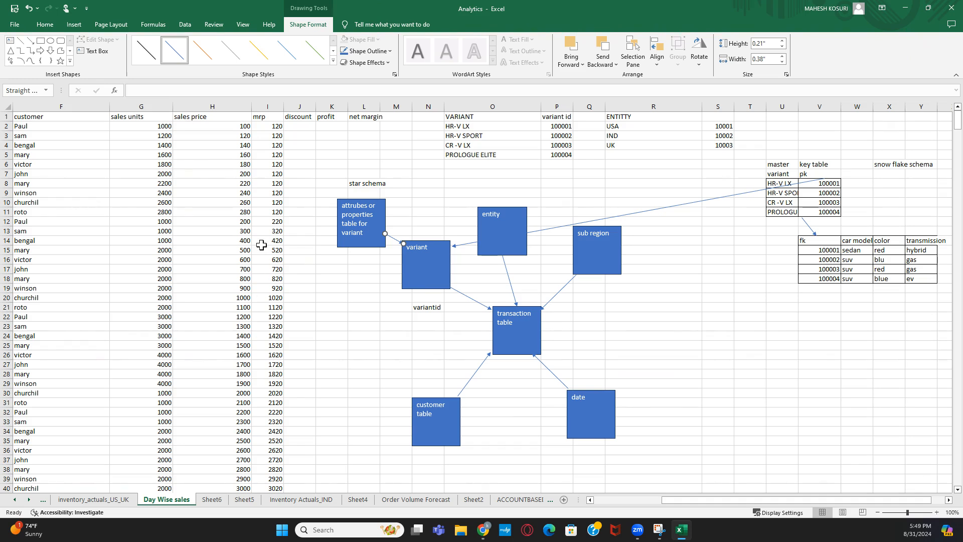
{"action": "left_click", "coordinate": [350, 219]}
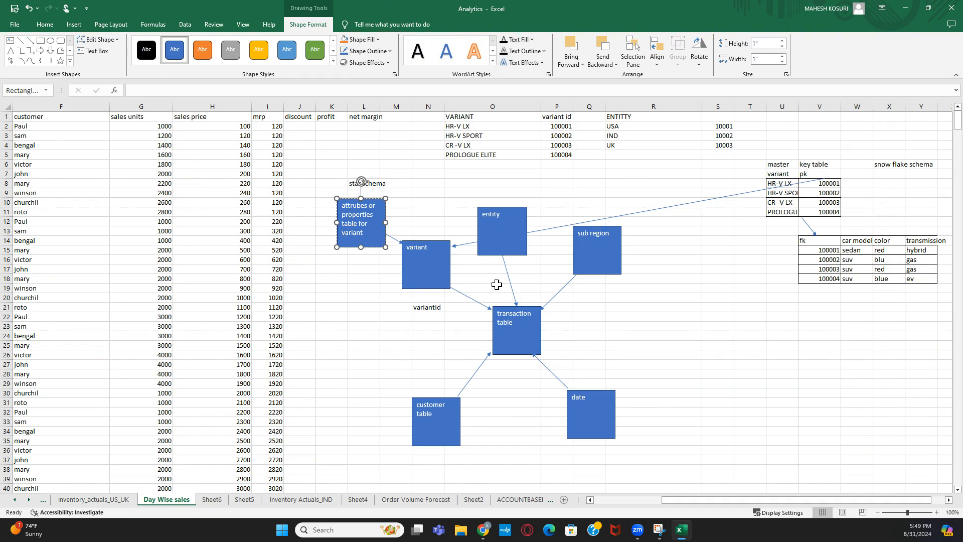
- Select and deselect the attributes box several times in the star schema diagram
{"action": "left_click", "coordinate": [770, 325]}
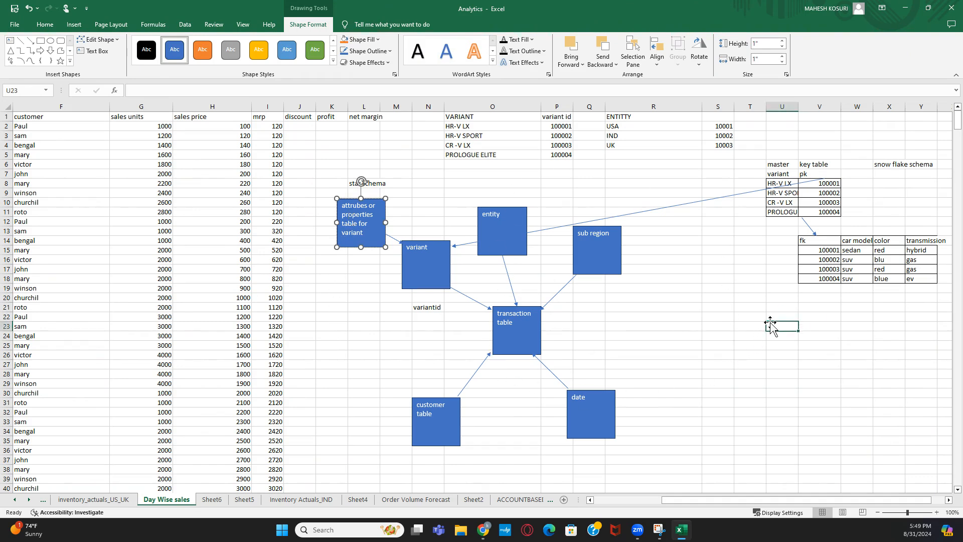
{"action": "left_click", "coordinate": [363, 225]}
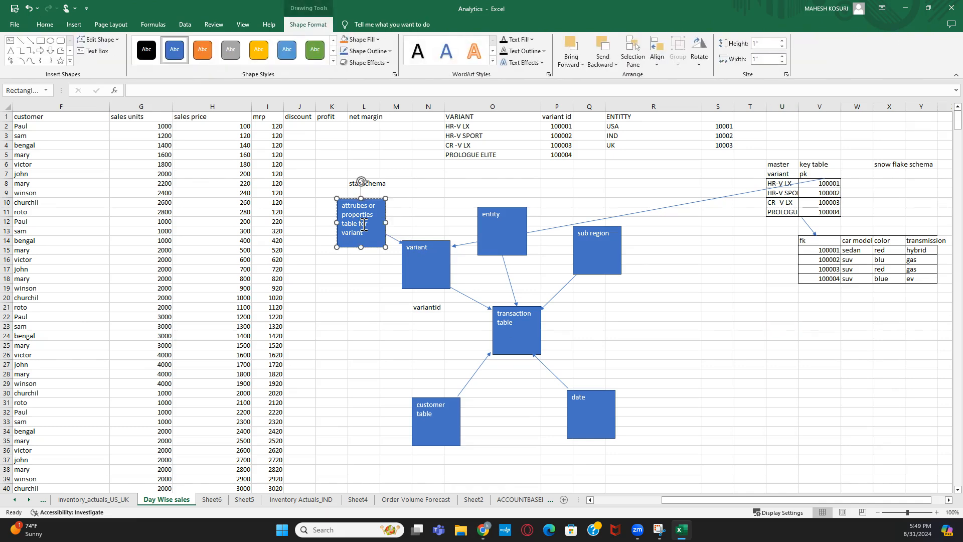
{"action": "left_click", "coordinate": [303, 277]}
{"action": "left_click", "coordinate": [346, 220]}
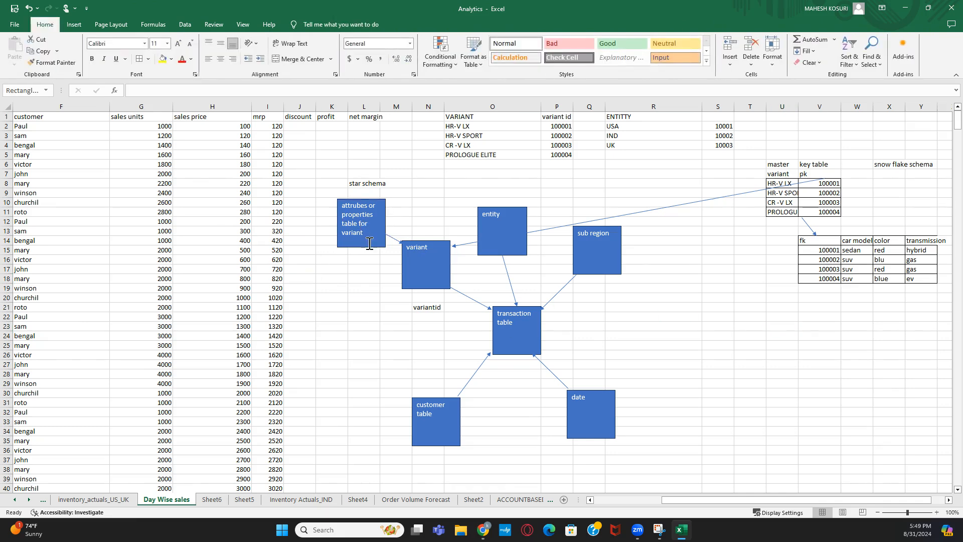
{"action": "left_click", "coordinate": [450, 197]}
{"action": "left_click", "coordinate": [374, 210]}
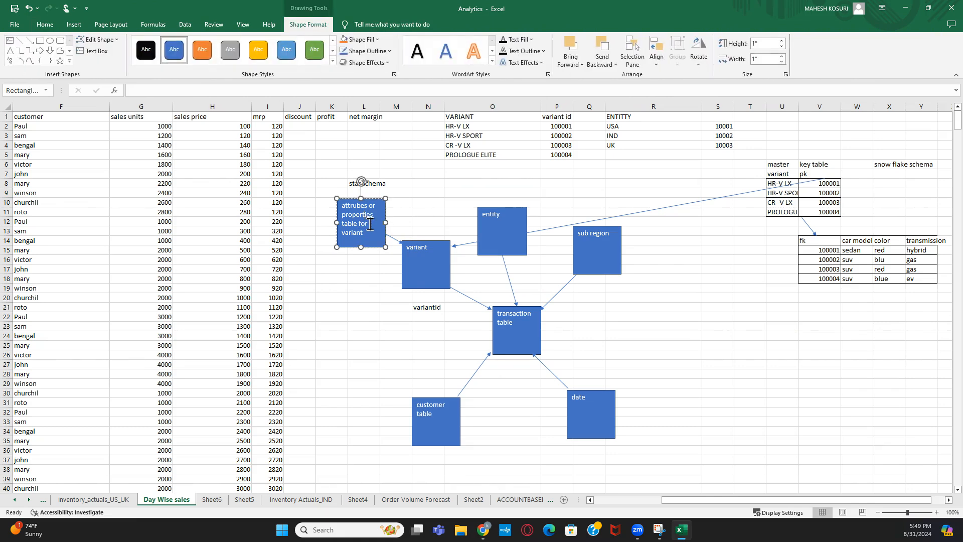
{"action": "left_click", "coordinate": [319, 273]}
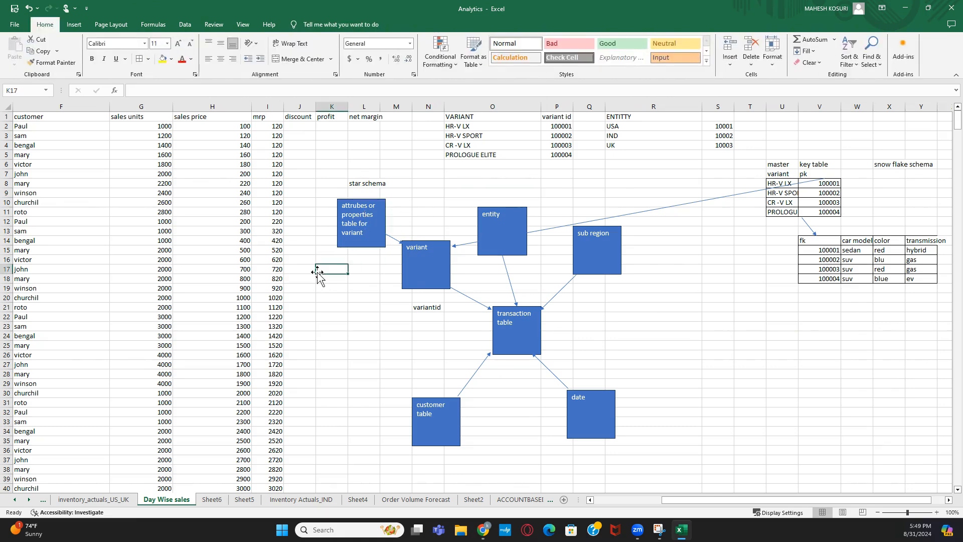
{"action": "left_click", "coordinate": [357, 220]}
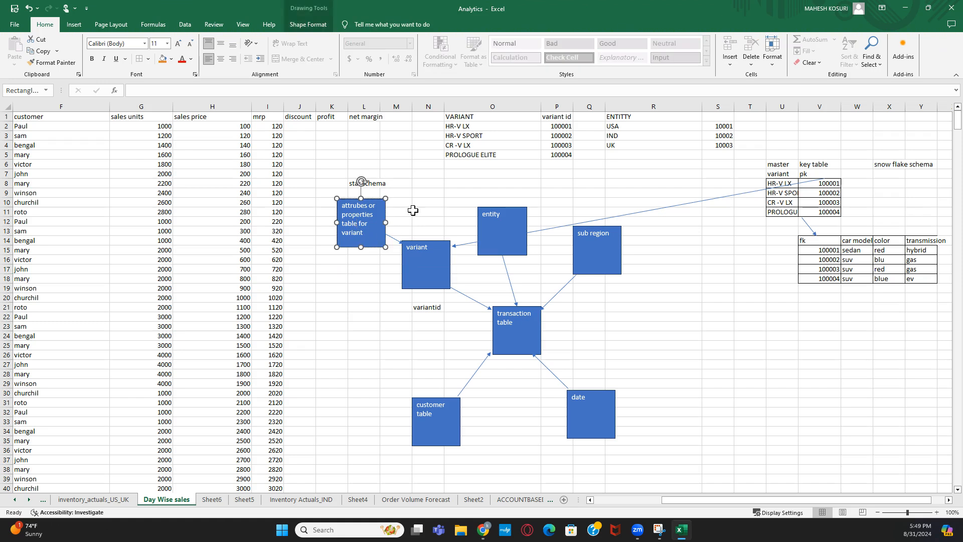
{"action": "left_click", "coordinate": [325, 278]}
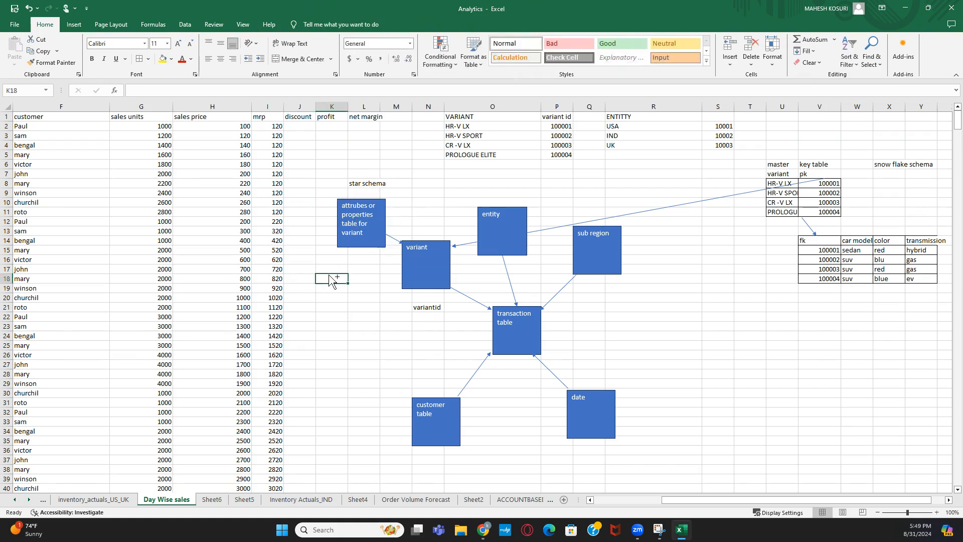
{"action": "left_click", "coordinate": [370, 229]}
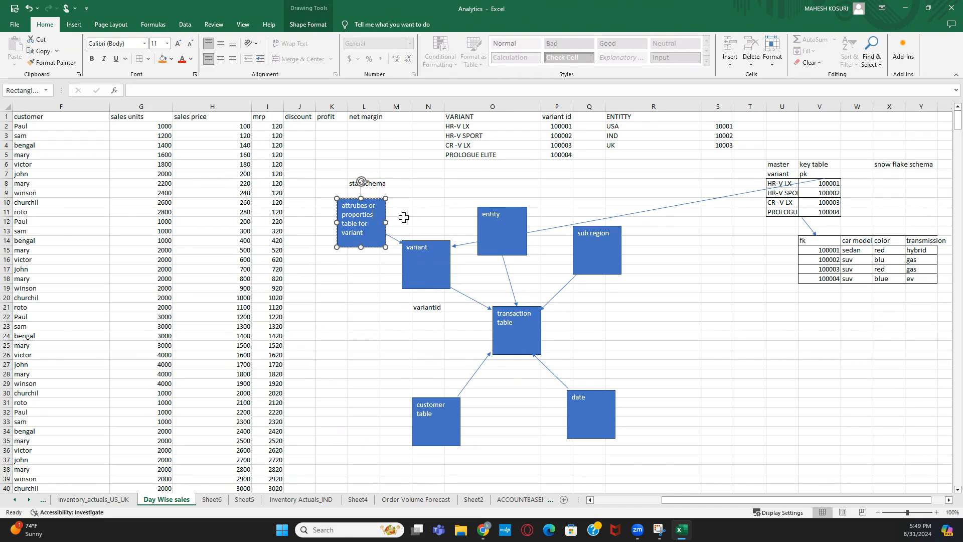
{"action": "left_click", "coordinate": [422, 203]}
- Bring up the Shapes gallery from the Insert ribbon
{"action": "left_click", "coordinate": [74, 25]}
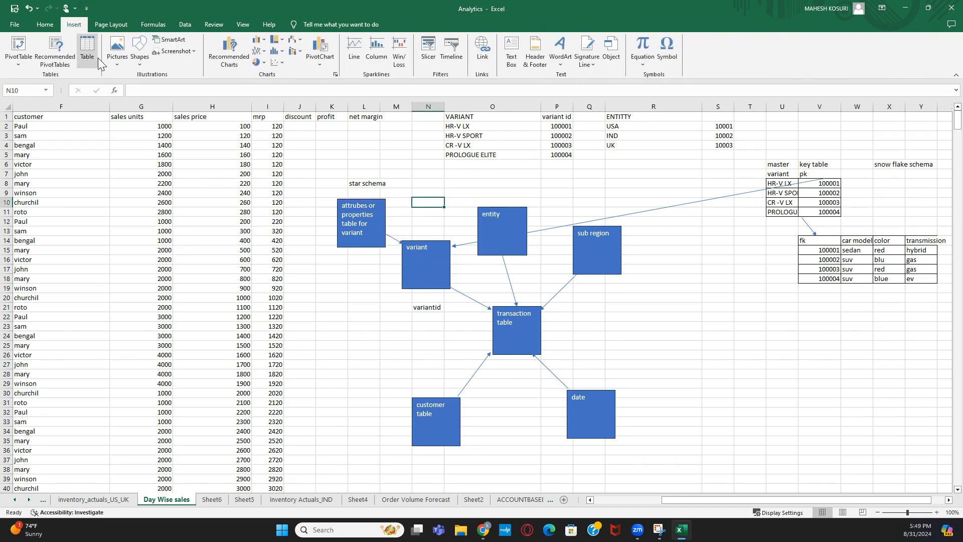
{"action": "left_click", "coordinate": [116, 64]}
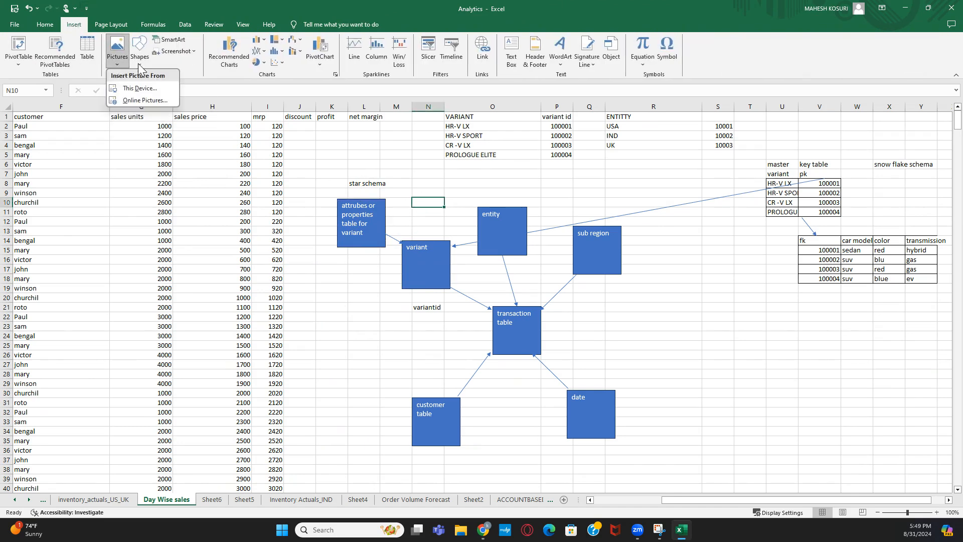
{"action": "left_click", "coordinate": [142, 64]}
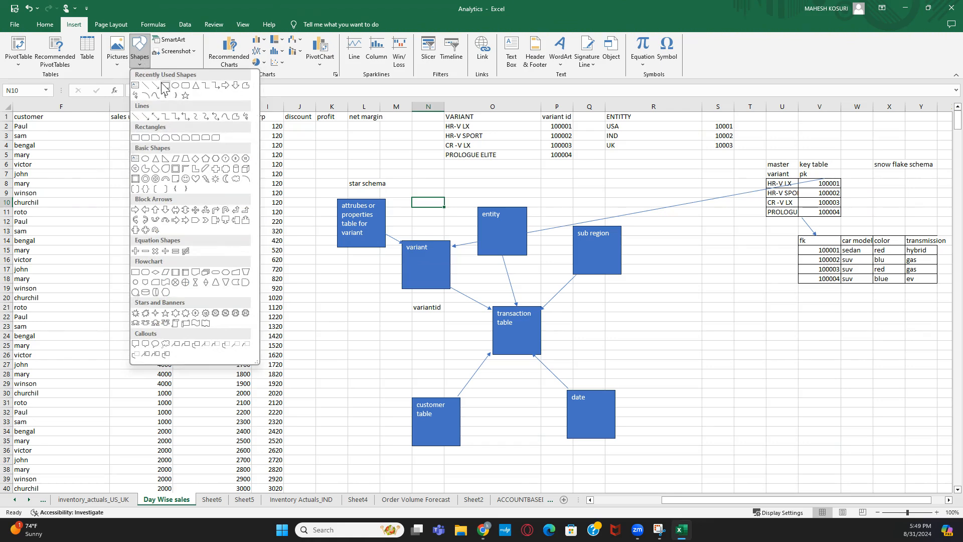
- Draw a blue rectangle left of the variant box and paste a copy of it above variant
{"action": "left_click", "coordinate": [166, 86]}
{"action": "left_click", "coordinate": [330, 273]}
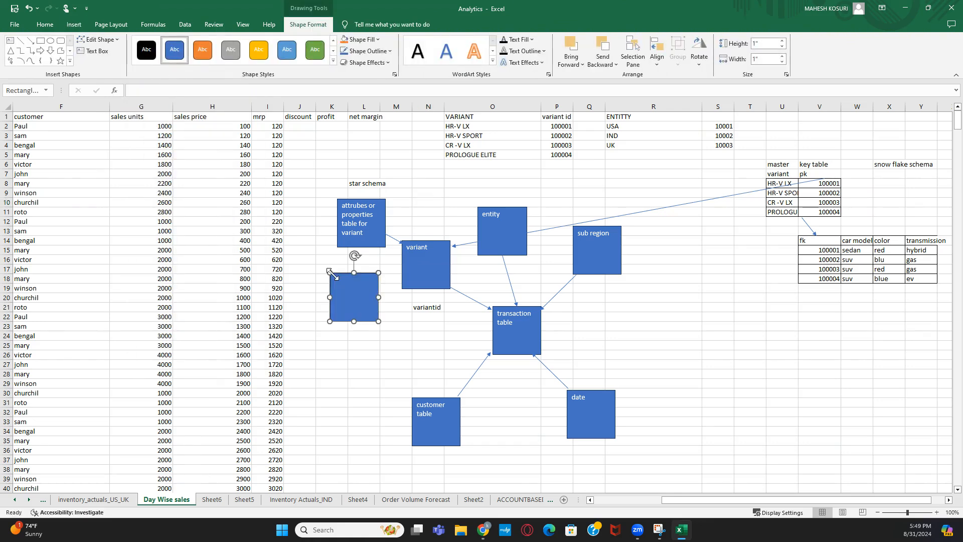
{"action": "left_click", "coordinate": [429, 184]}
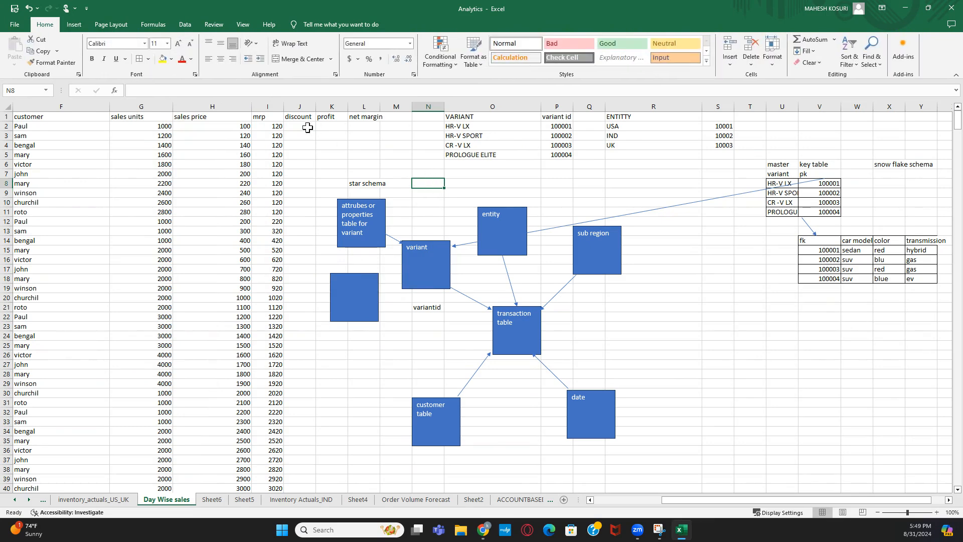
{"action": "left_click", "coordinate": [371, 307]}
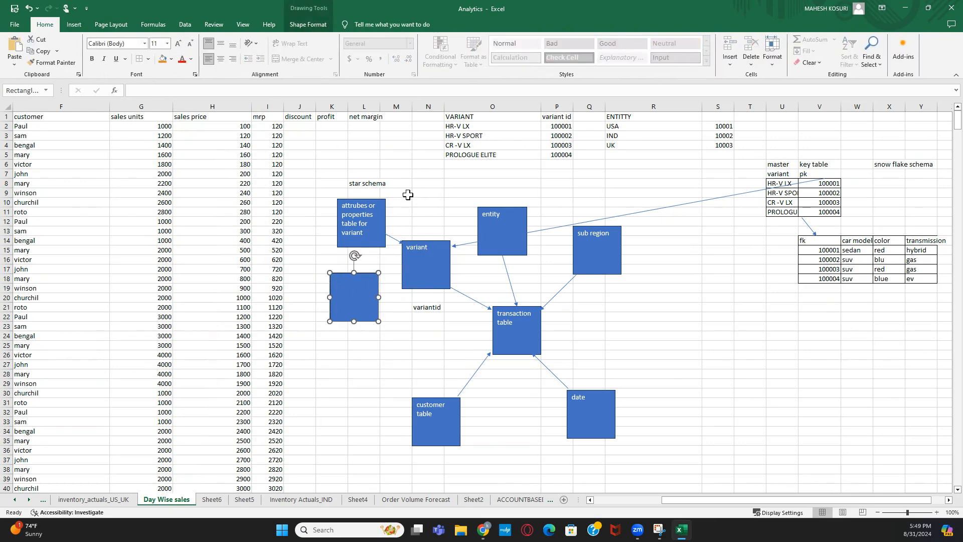
{"action": "left_click", "coordinate": [408, 175]}
{"action": "left_click", "coordinate": [419, 174]}
{"action": "key", "text": "ctrl+v"}
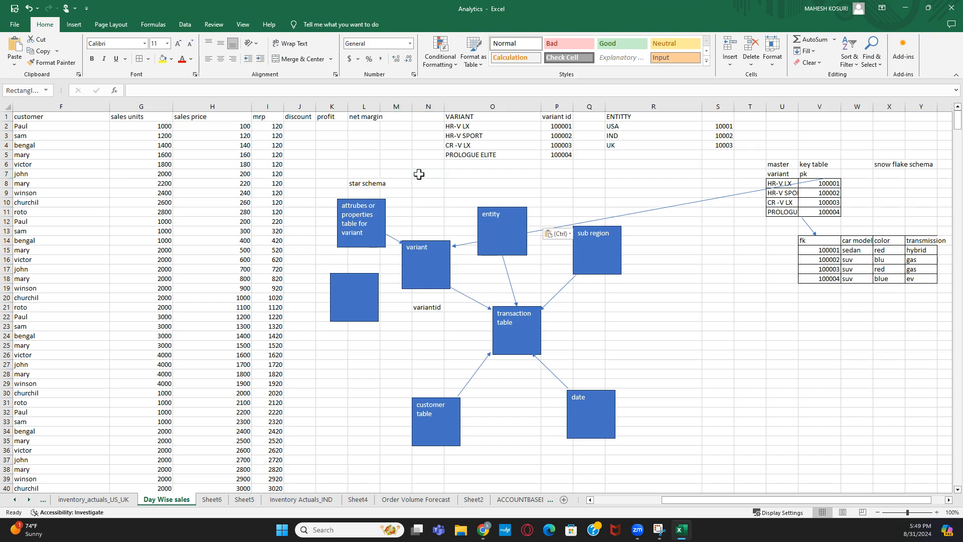
{"action": "left_click", "coordinate": [474, 175]}
- Label the left rectangle 'text' and the upper rectangle 'hierarchy'
{"action": "left_click", "coordinate": [358, 299]}
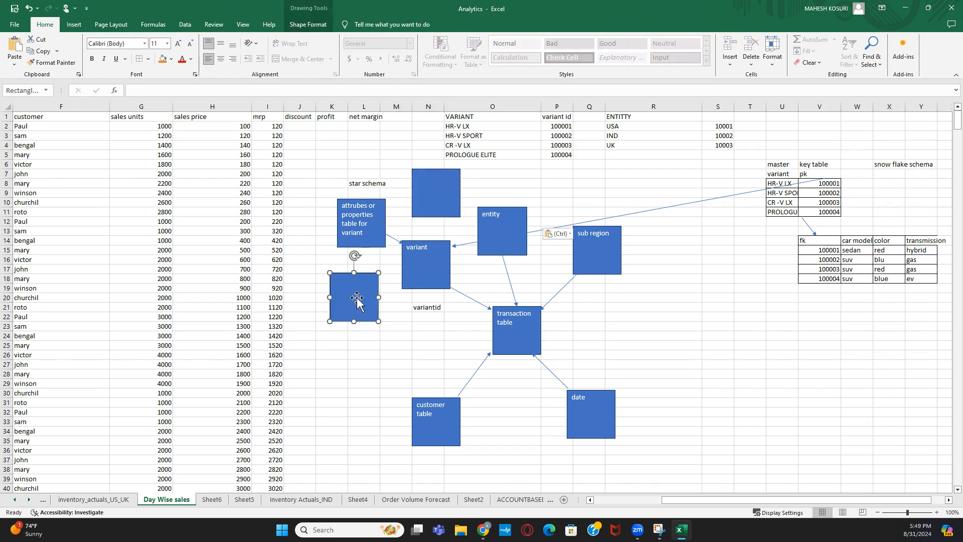
{"action": "type", "text": "text"}
{"action": "left_click", "coordinate": [429, 186]}
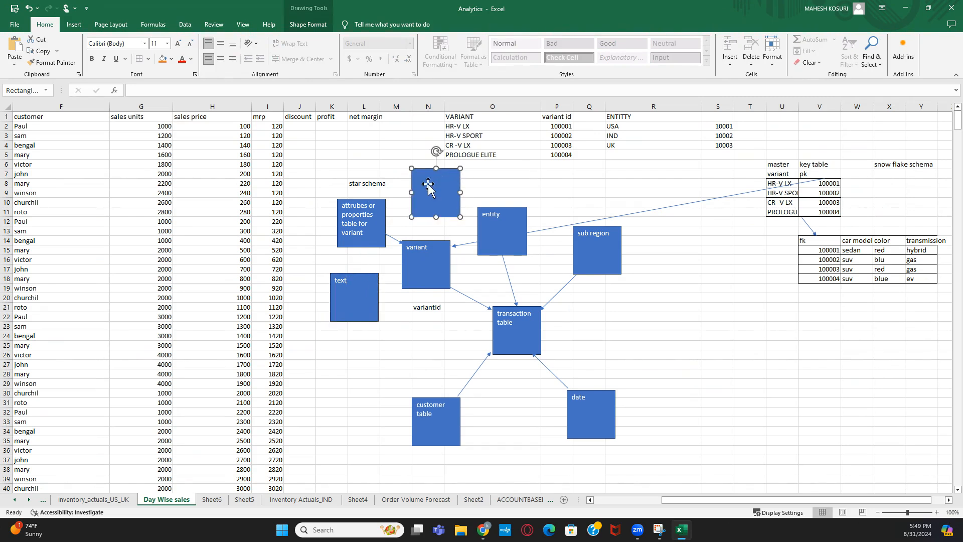
{"action": "type", "text": "hierarchy"}
{"action": "left_click", "coordinate": [552, 164]}
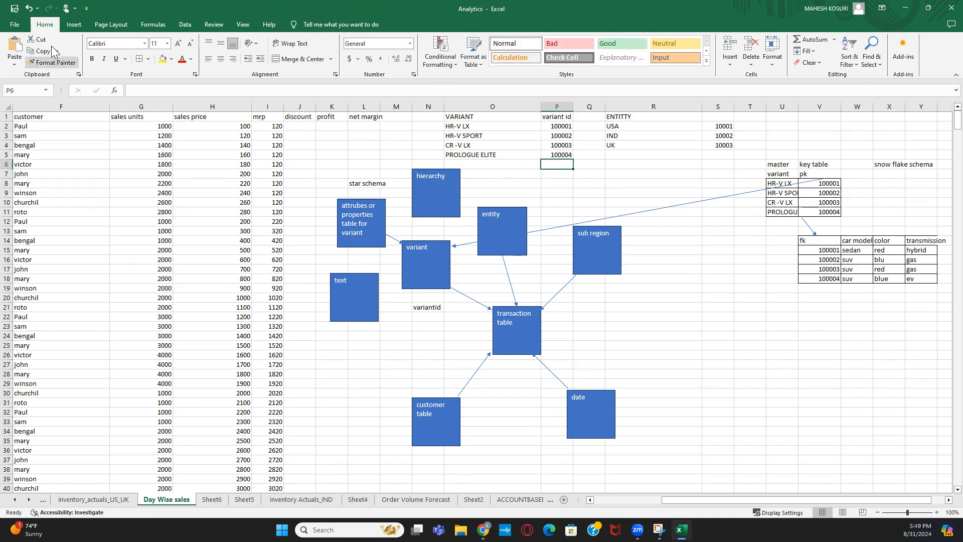
- Draw a straight line joining the text box to the variant box
{"action": "left_click", "coordinate": [80, 25]}
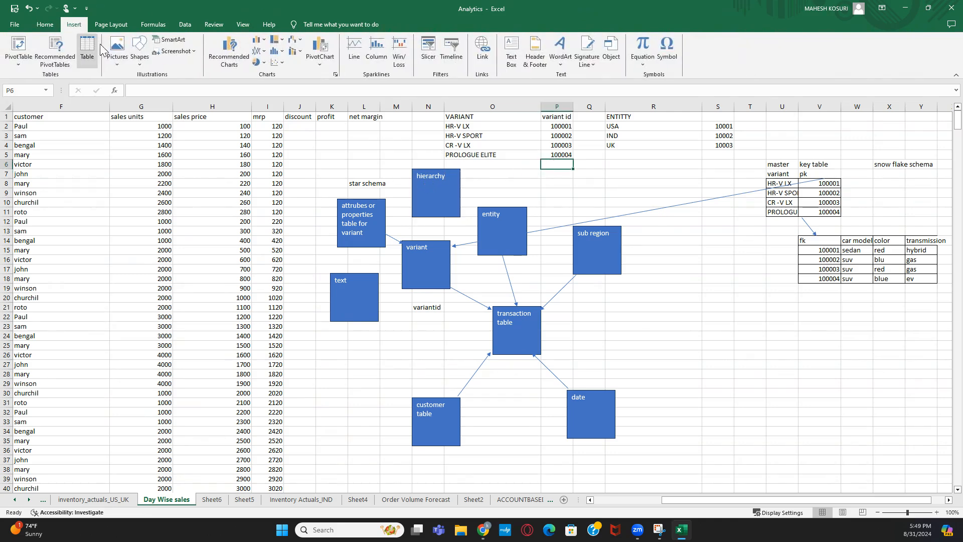
{"action": "left_click", "coordinate": [140, 53]}
{"action": "left_click", "coordinate": [164, 85]}
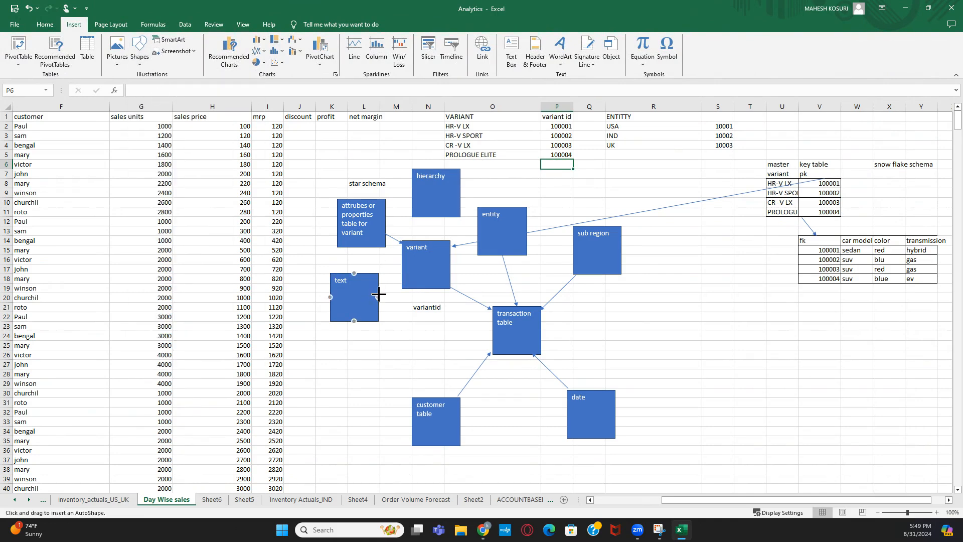
{"action": "left_click_drag", "start_coordinate": [379, 295], "coordinate": [402, 265]}
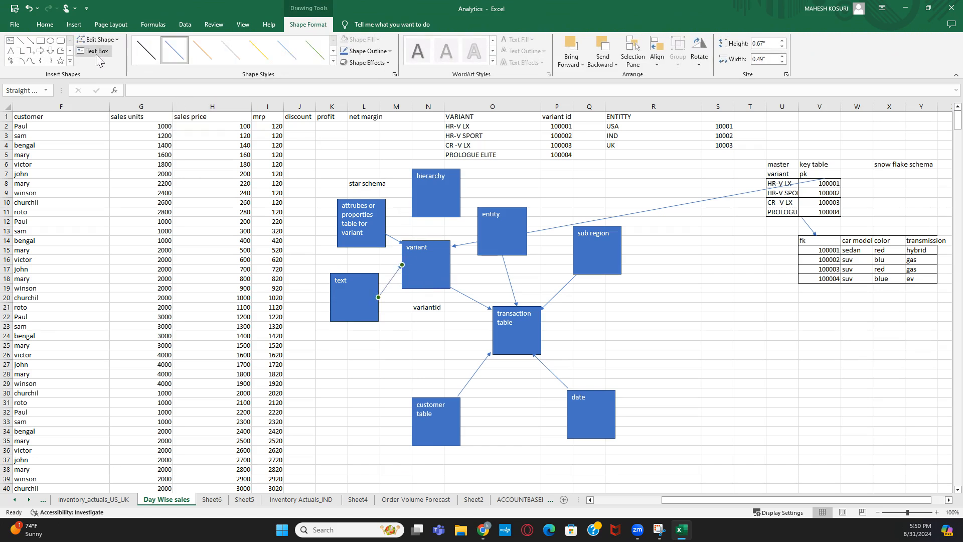
- Draw an arrow from the hierarchy box down to the variant box
{"action": "left_click", "coordinate": [30, 40]}
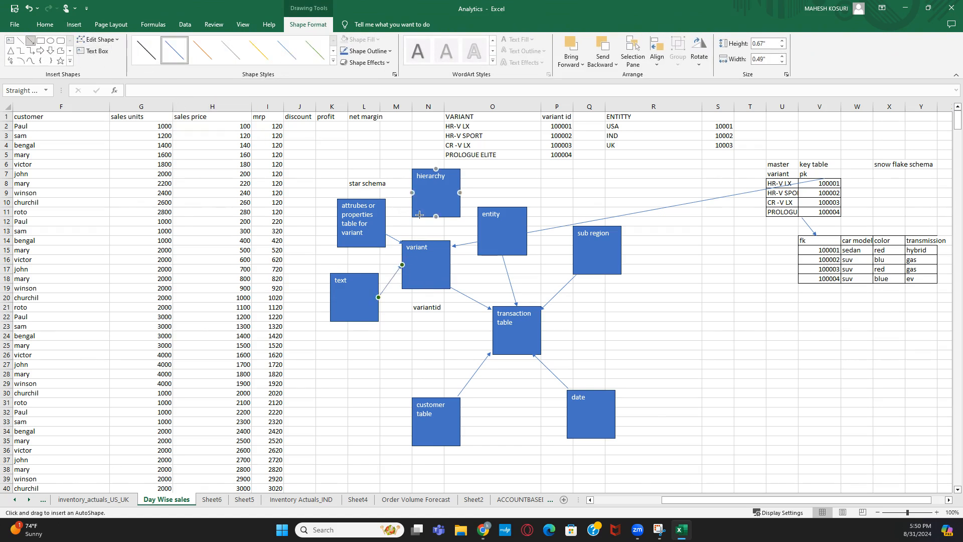
{"action": "left_click_drag", "start_coordinate": [437, 216], "coordinate": [427, 241]}
{"action": "left_click", "coordinate": [585, 183]}
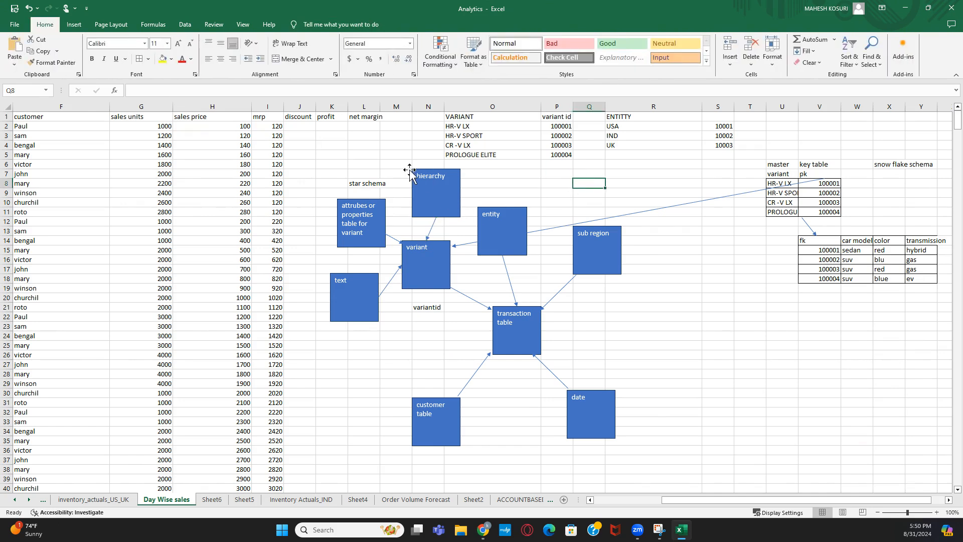
{"action": "left_click", "coordinate": [369, 300]}
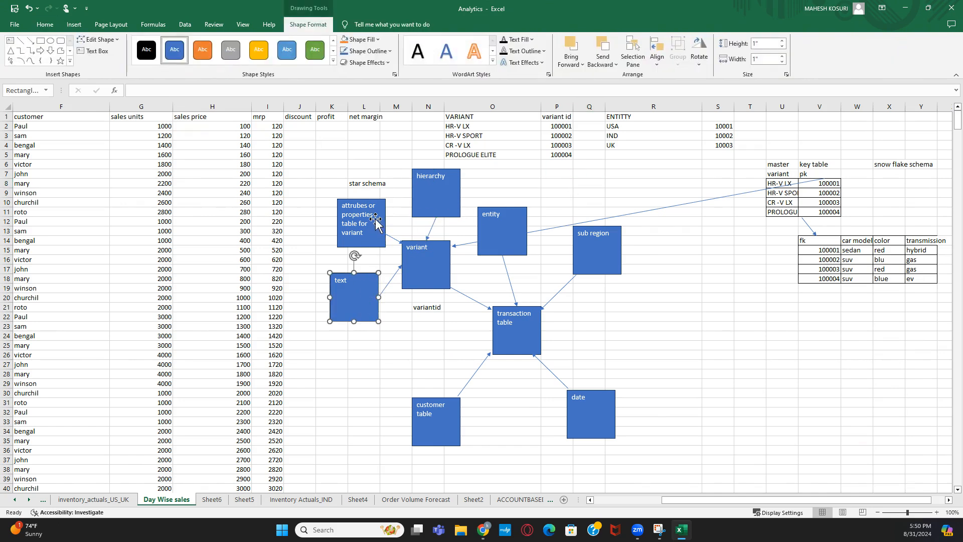
{"action": "left_click", "coordinate": [374, 245]}
{"action": "left_click", "coordinate": [354, 286]}
{"action": "left_click", "coordinate": [774, 184]}
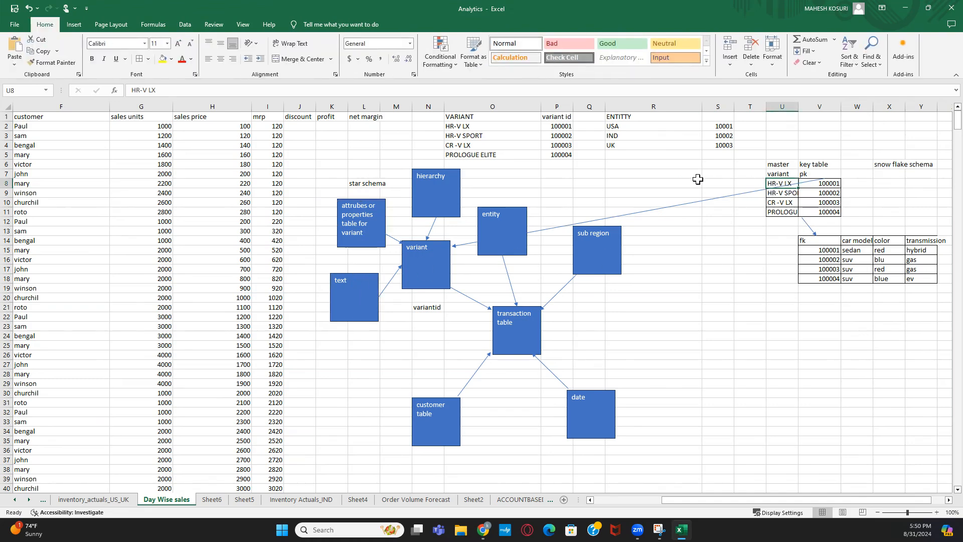
{"action": "left_click", "coordinate": [718, 182]}
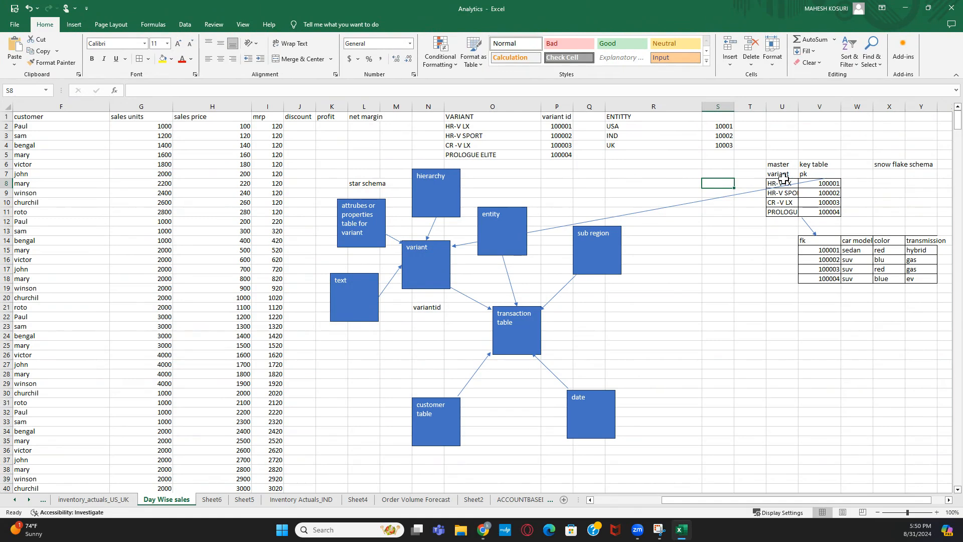
{"action": "left_click", "coordinate": [746, 188]}
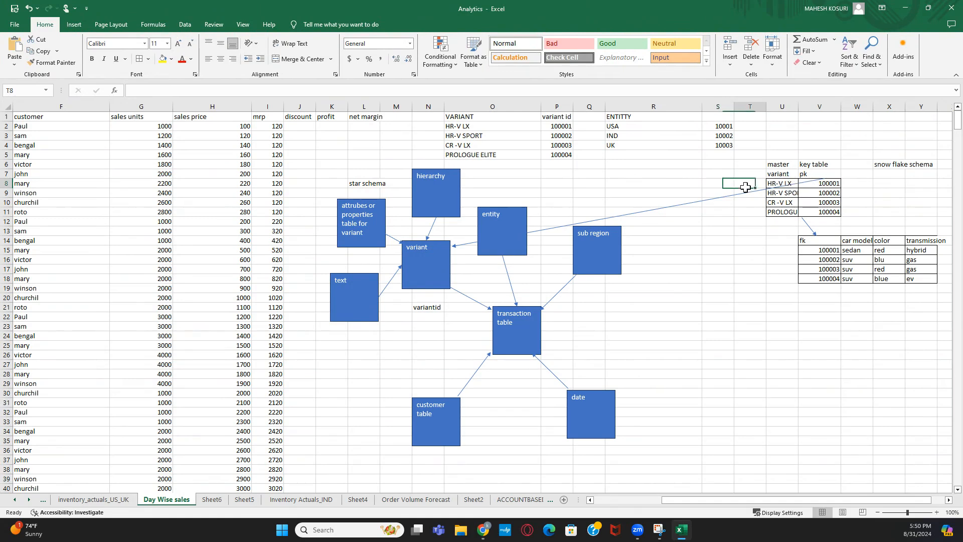
{"action": "left_click", "coordinate": [675, 185]}
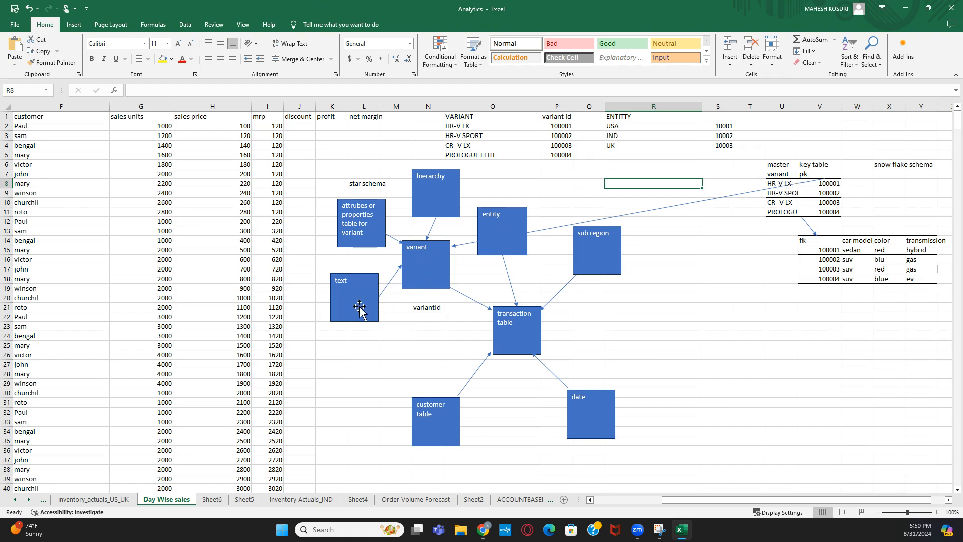
{"action": "left_click", "coordinate": [434, 201]}
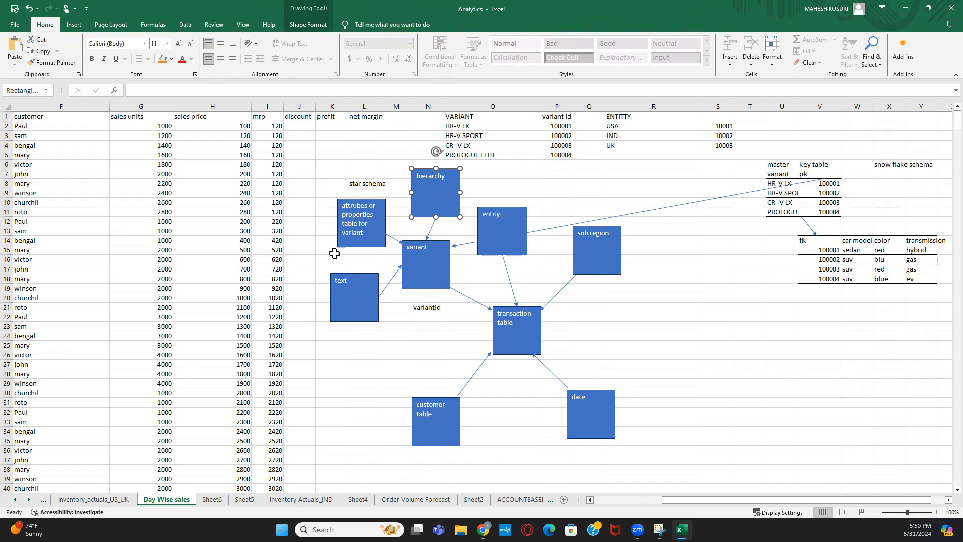
{"action": "mouse_move", "coordinate": [691, 503]}
{"action": "left_mouse_down"}
{"action": "mouse_move", "coordinate": [635, 499]}
{"action": "mouse_move", "coordinate": [679, 490]}
{"action": "mouse_move", "coordinate": [660, 498]}
{"action": "mouse_move", "coordinate": [687, 499]}
{"action": "left_mouse_up"}
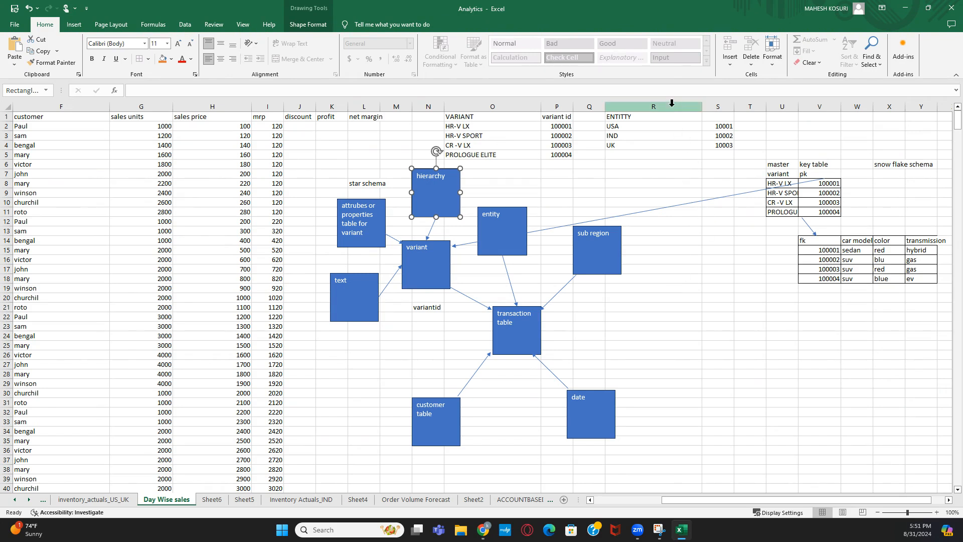
{"action": "left_click", "coordinate": [755, 230]}
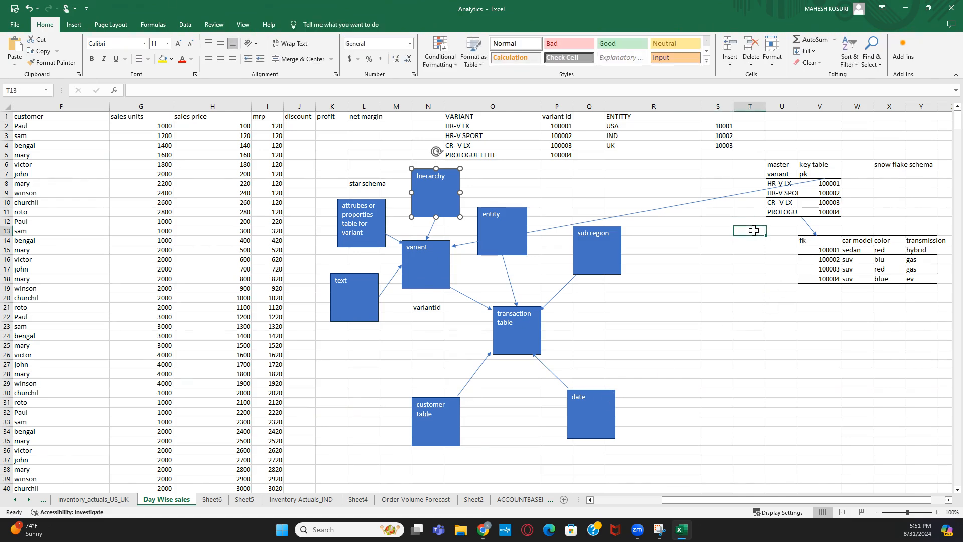
{"action": "mouse_move", "coordinate": [479, 537]}
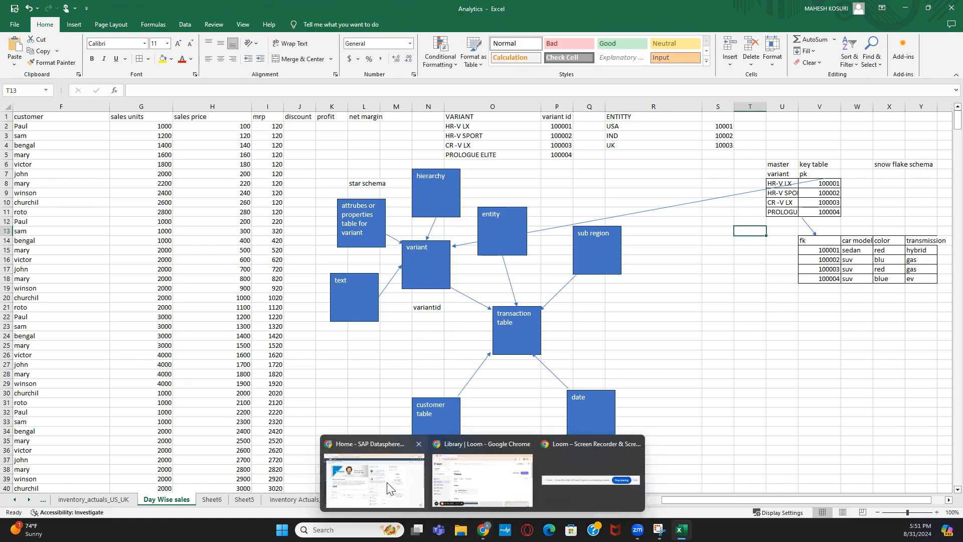
- Switch to the SAP Datasphere window and open the Data Builder listing the space's 35 objects
{"action": "left_click", "coordinate": [381, 466]}
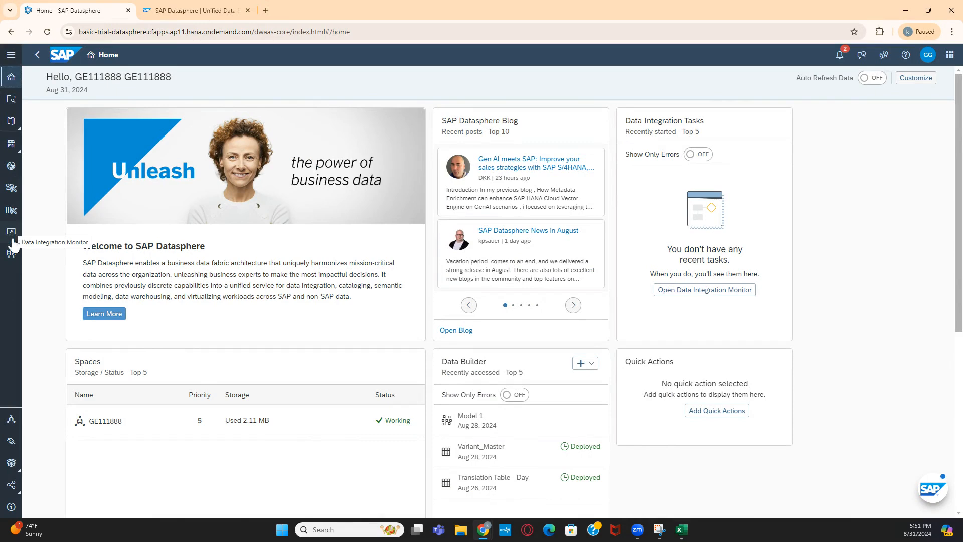
{"action": "left_click", "coordinate": [13, 212]}
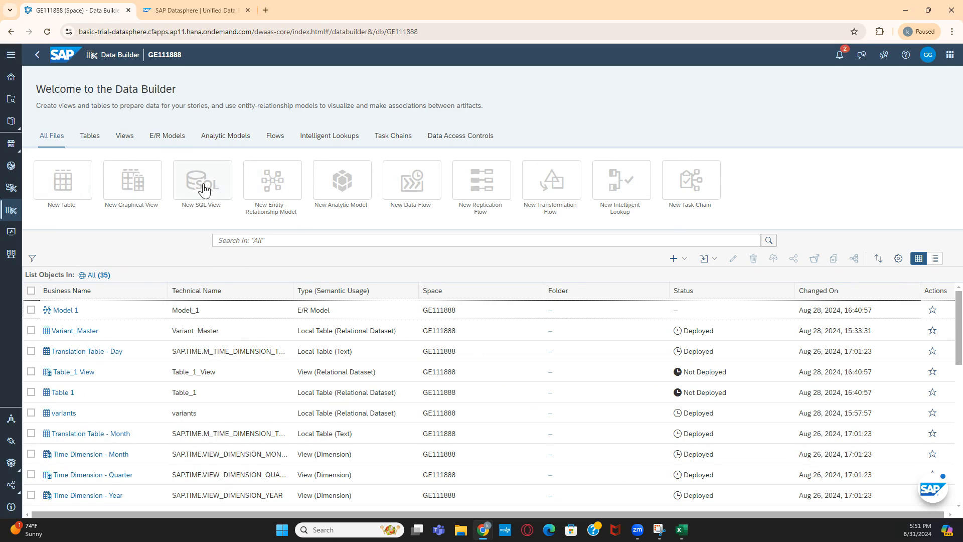
- Start a New Entity-Relationship Model from the Data Builder welcome page
{"action": "left_click", "coordinate": [278, 191]}
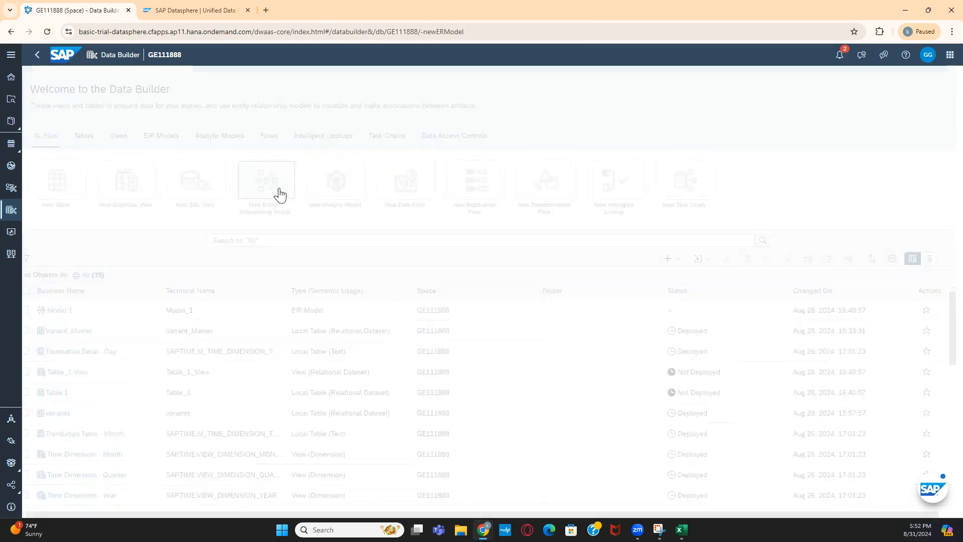
{"action": "left_click", "coordinate": [35, 53]}
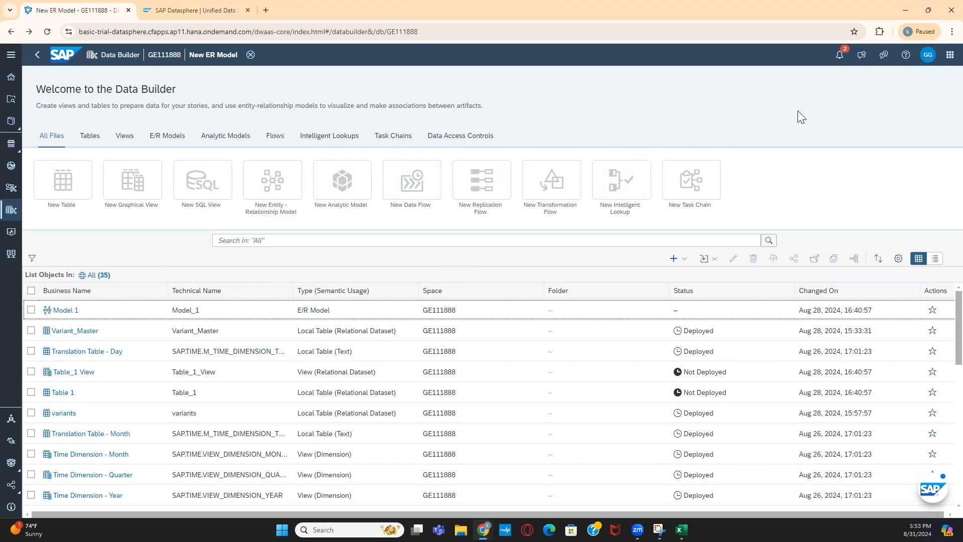
{"action": "left_click", "coordinate": [949, 57]}
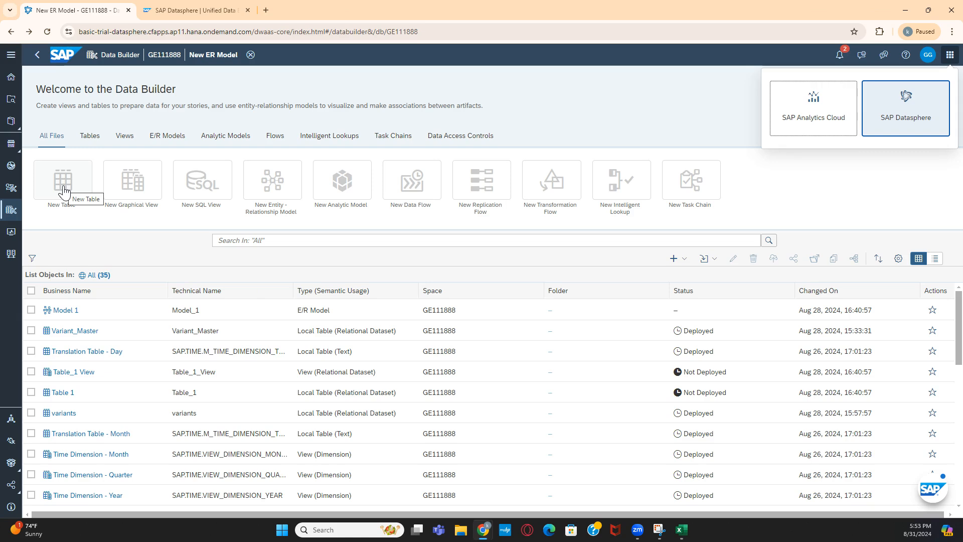
{"action": "left_click", "coordinate": [950, 54]}
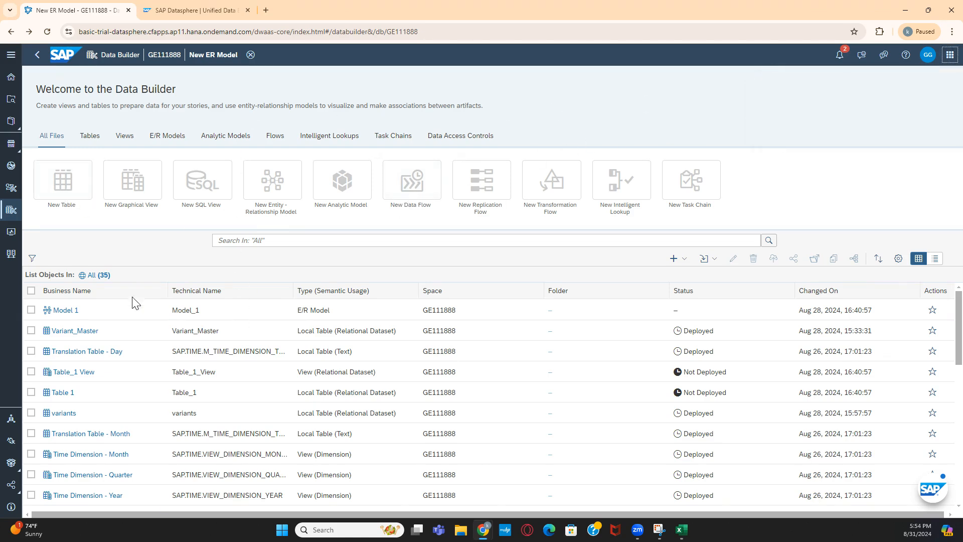